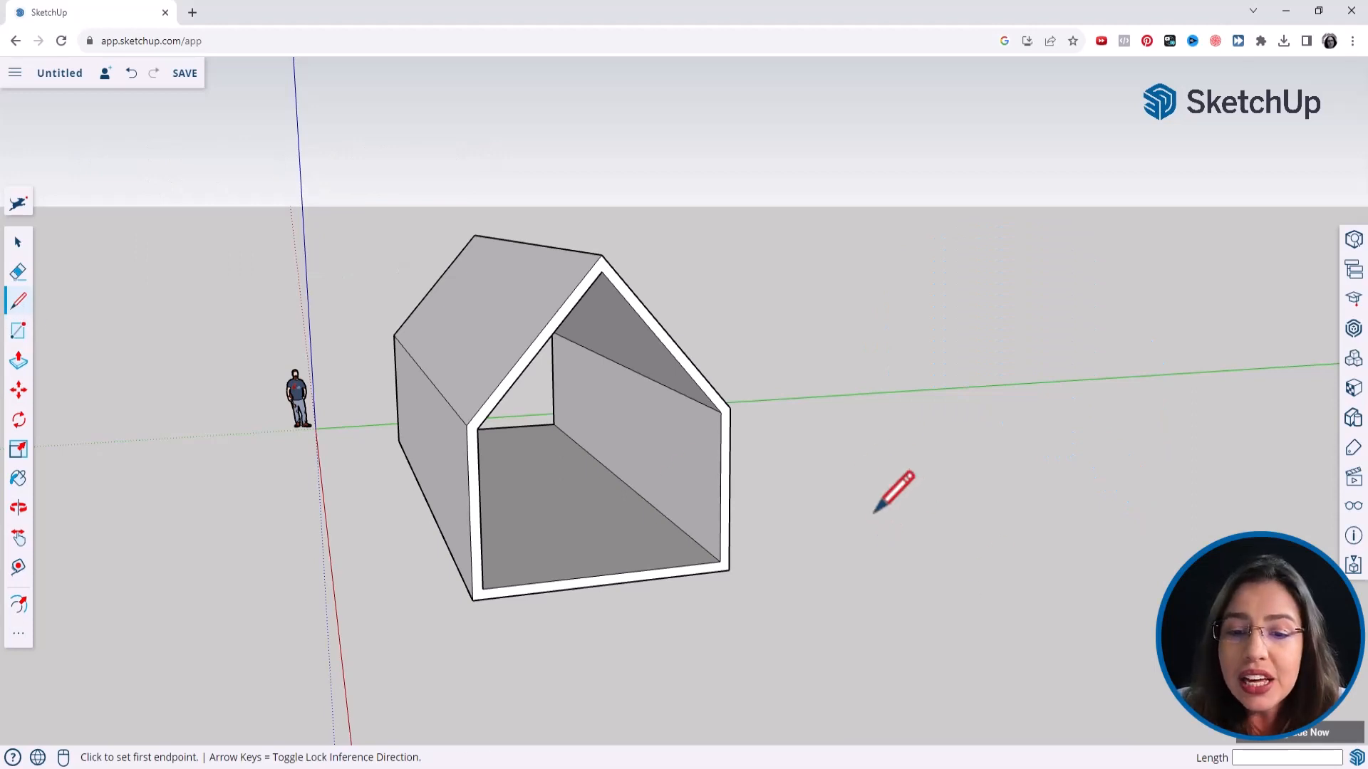
Step: Draw a closed rectangle, 3 m along the green axis by 4 m along the red axis, on the ground beside the house
click(872, 512)
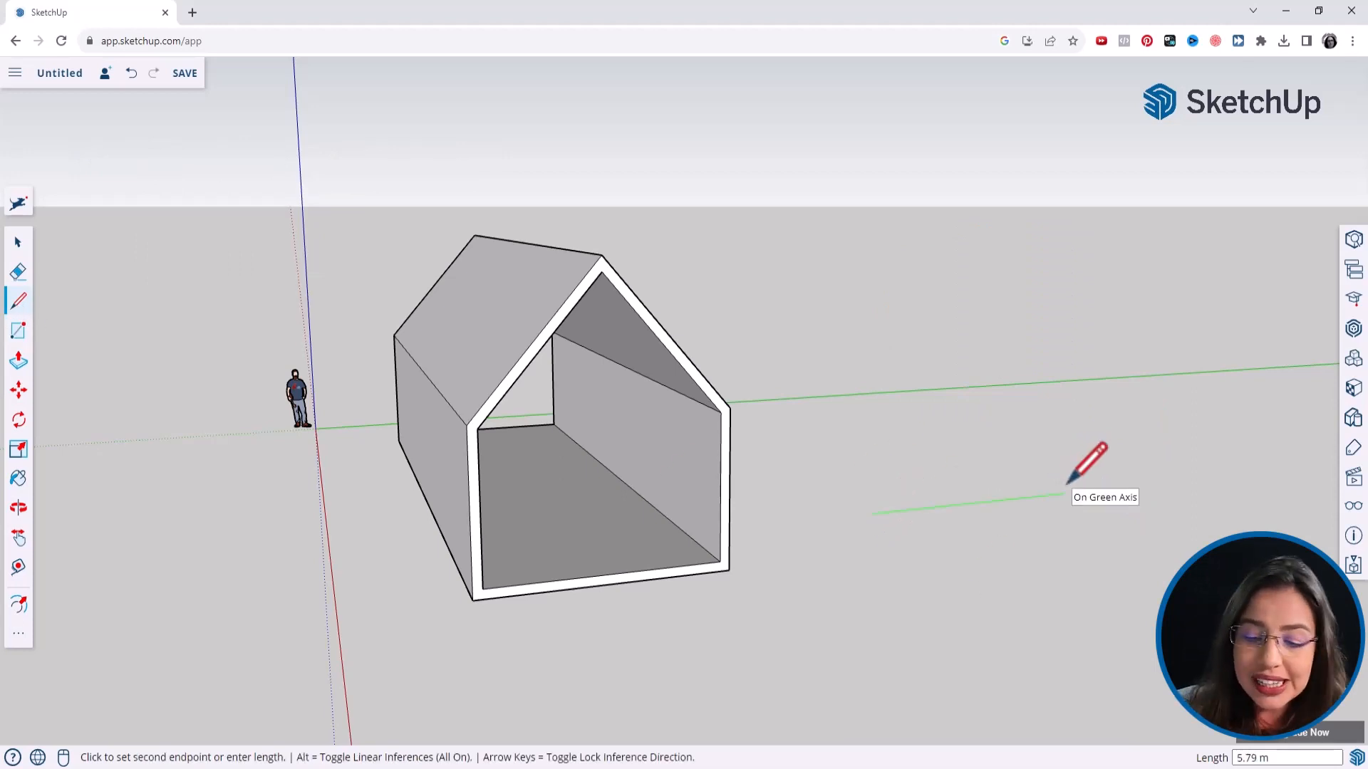
text(3)
key(Return)
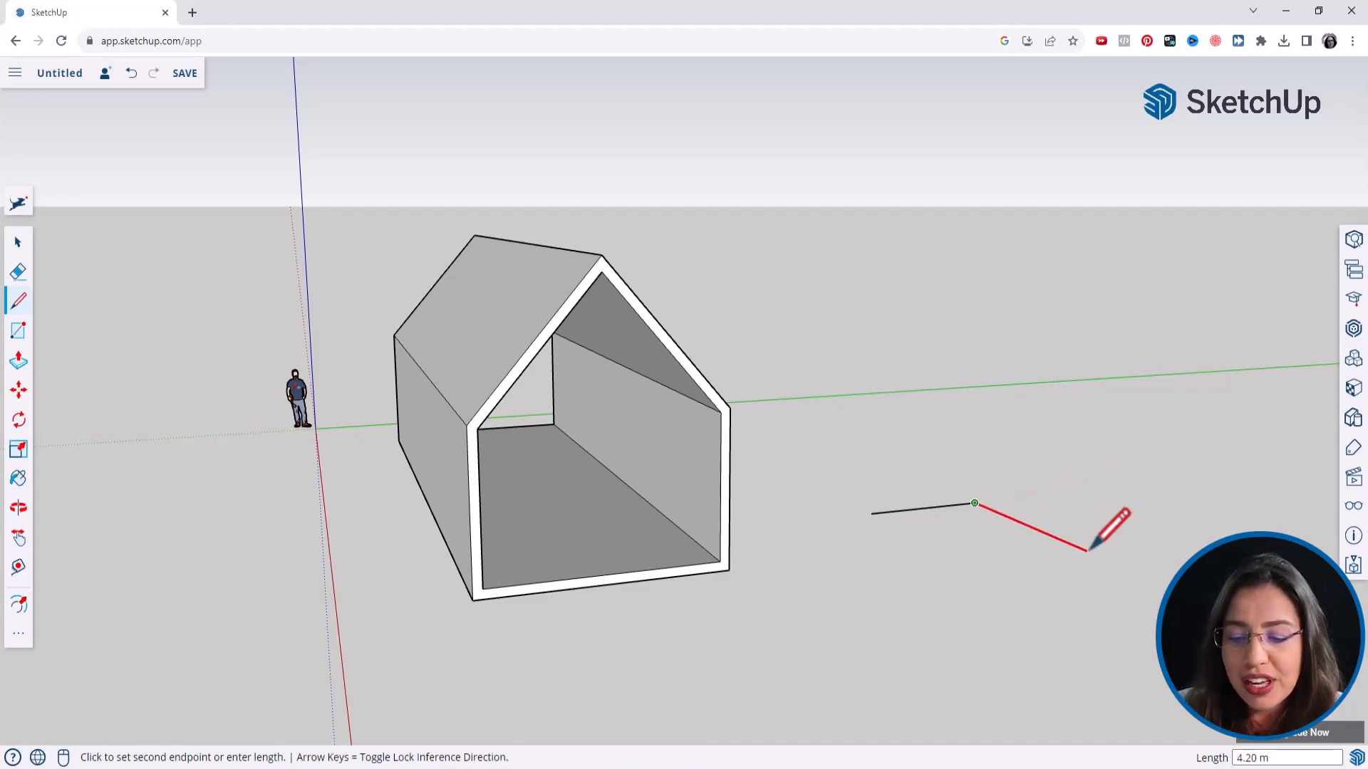
text(4)
key(Return)
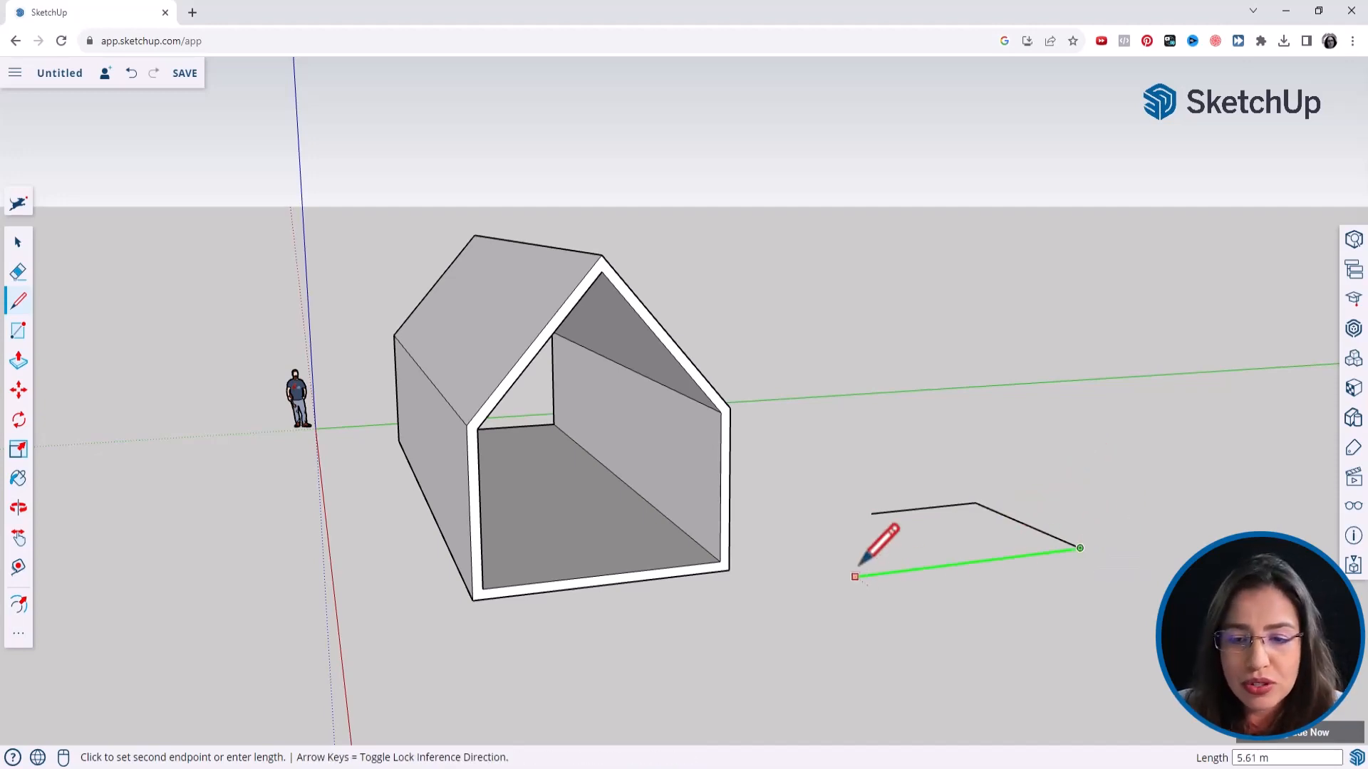
click(878, 511)
click(876, 512)
Step: Push/Pull the ground rectangle upward 2.80 m into a box
middle_drag(875, 512, 972, 534)
scroll(973, 535, up, 4)
scroll(714, 389, down, 4)
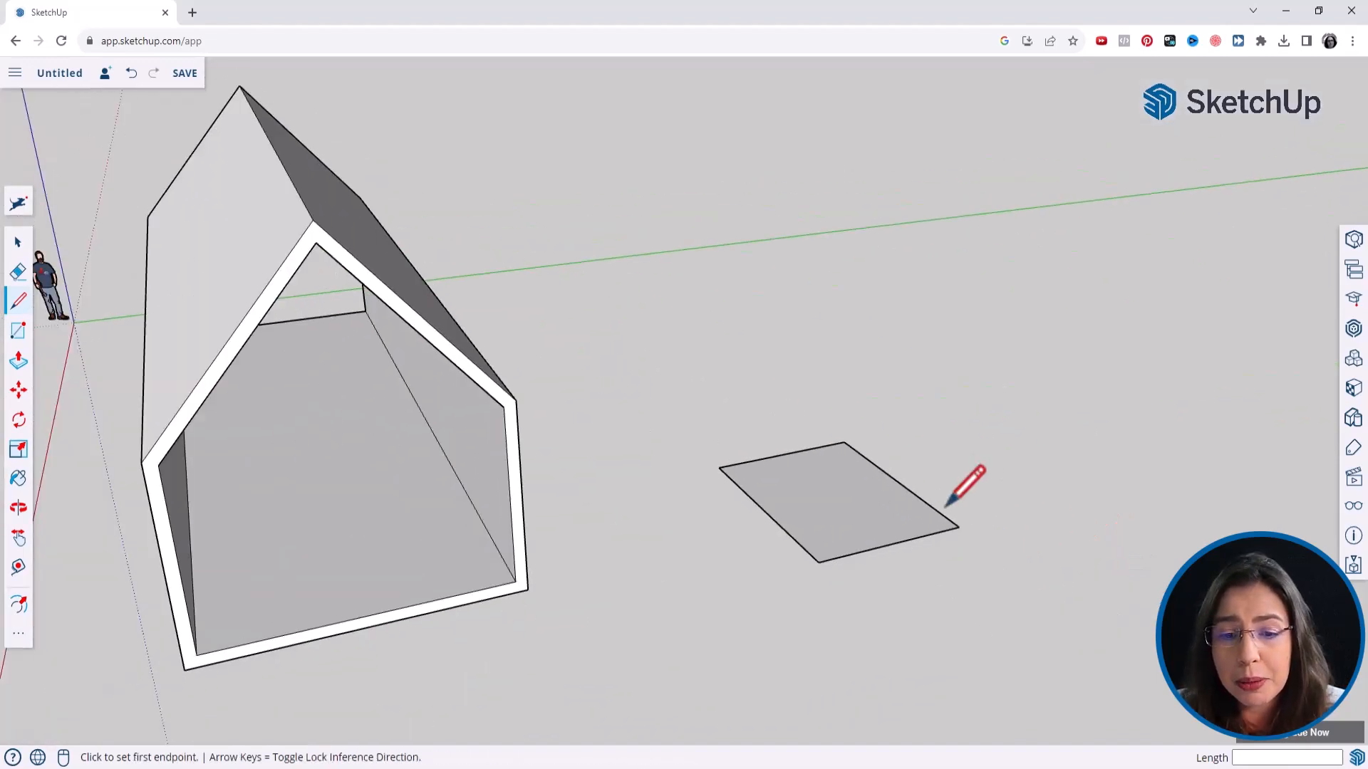
click(18, 360)
click(845, 539)
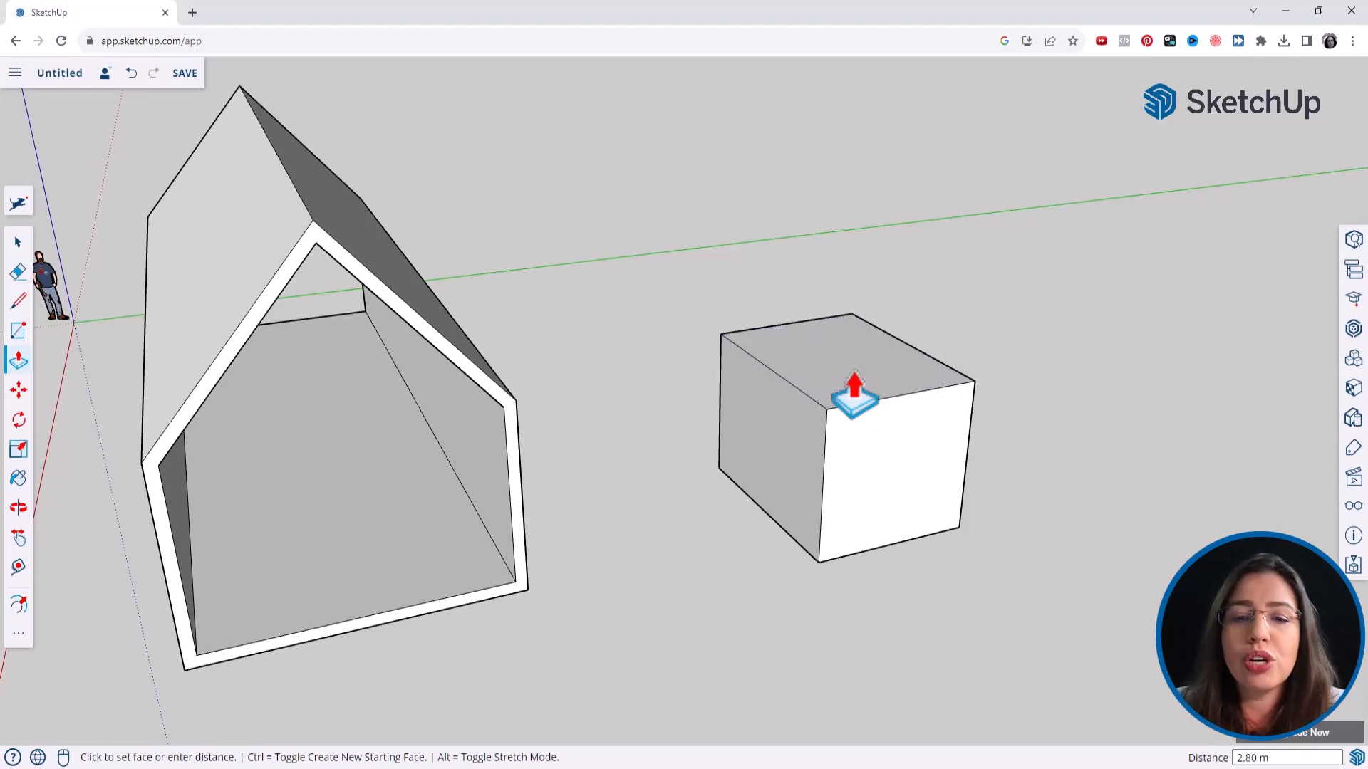
Step: Offset the outline of the box's front face inward by 0.15 m
middle_drag(925, 434, 871, 449)
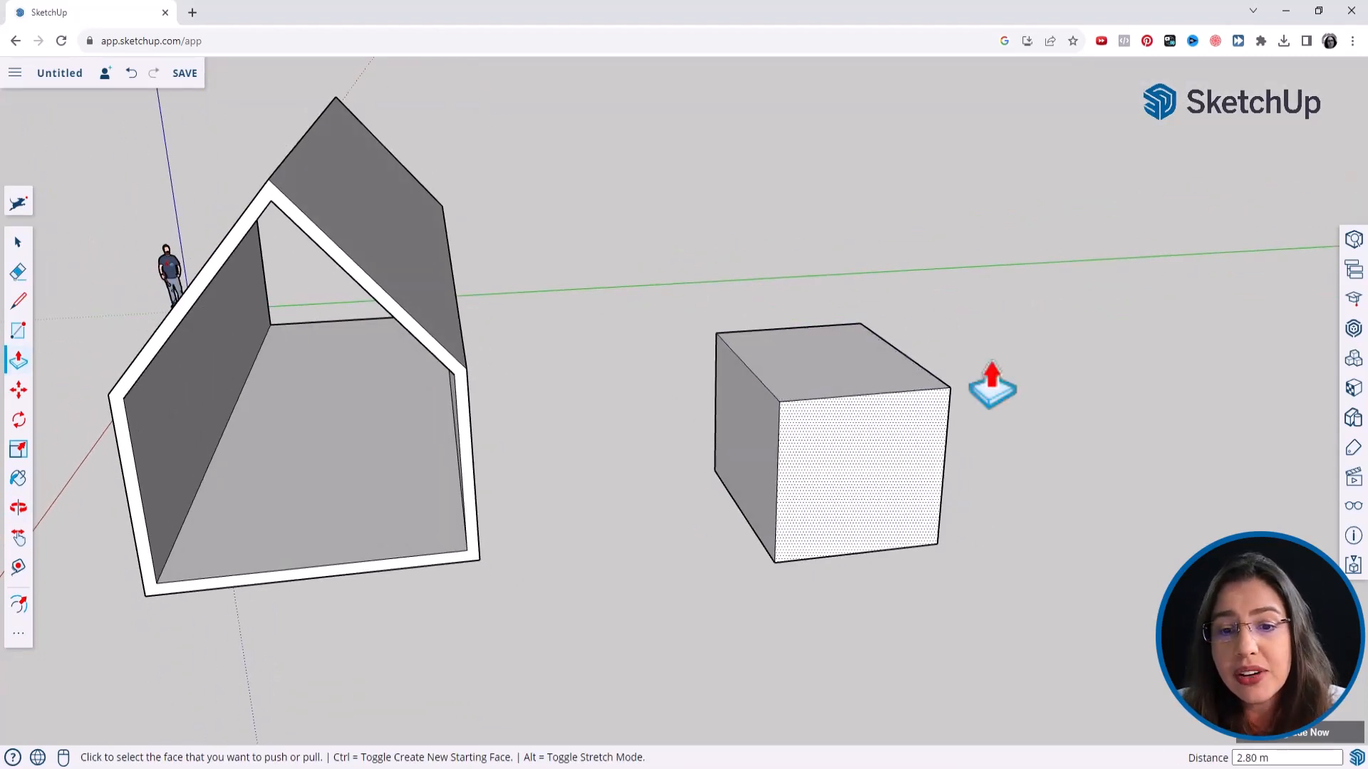
scroll(971, 474, up, 5)
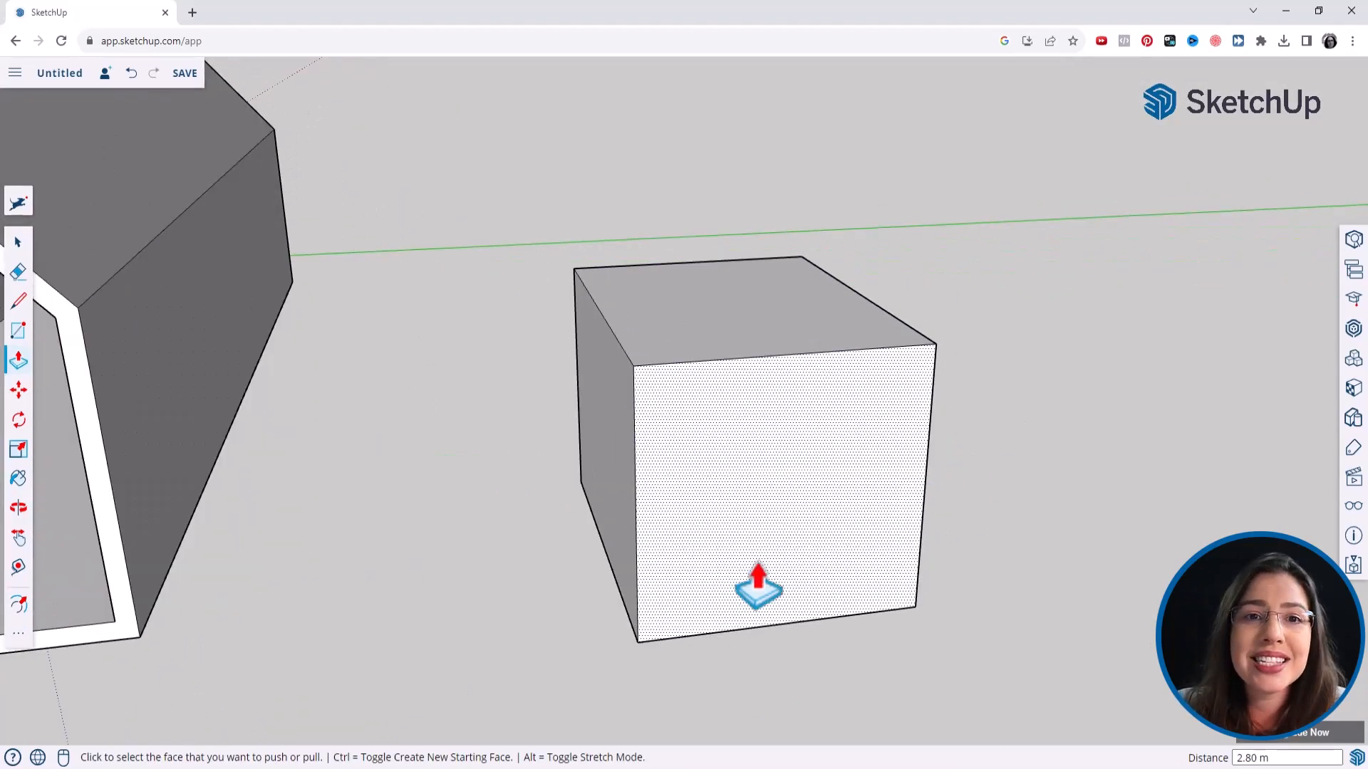
middle_drag(758, 586, 708, 458)
scroll(492, 512, up, 2)
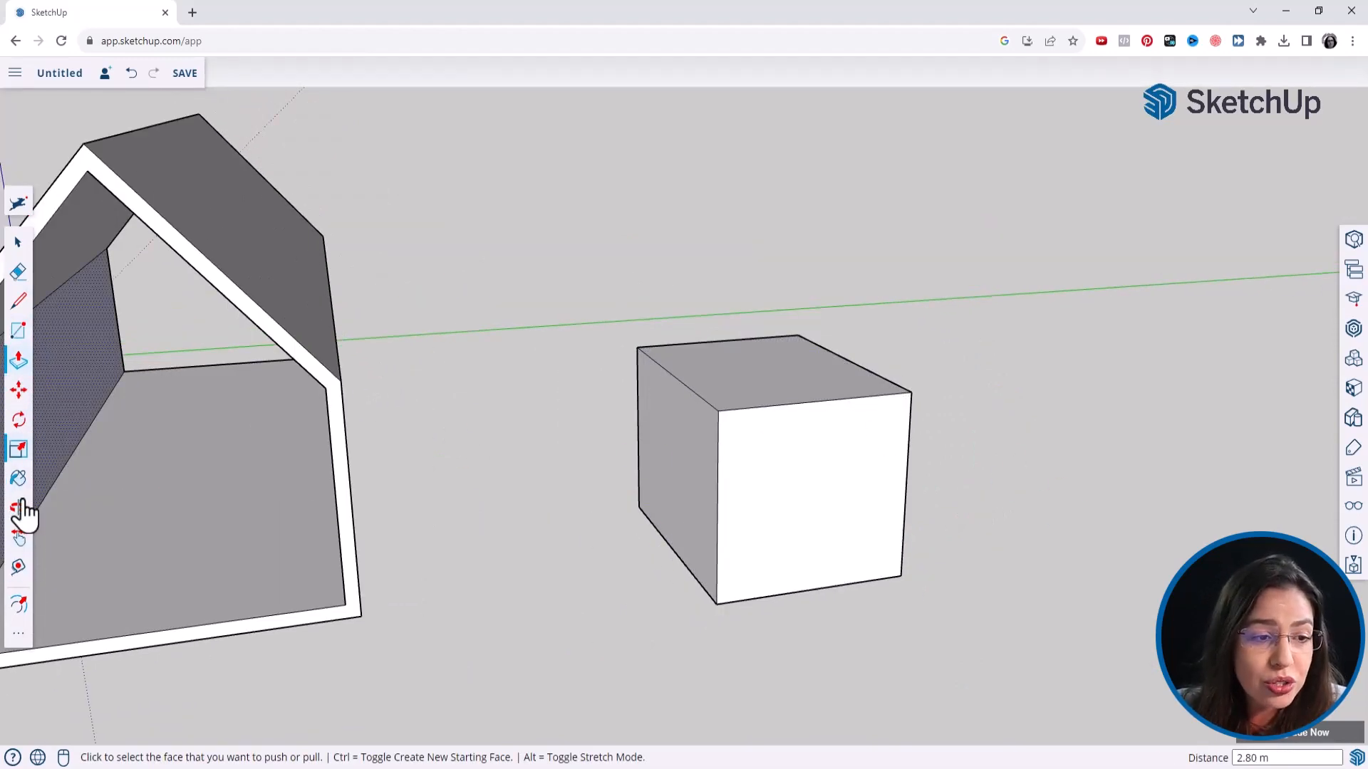
click(19, 605)
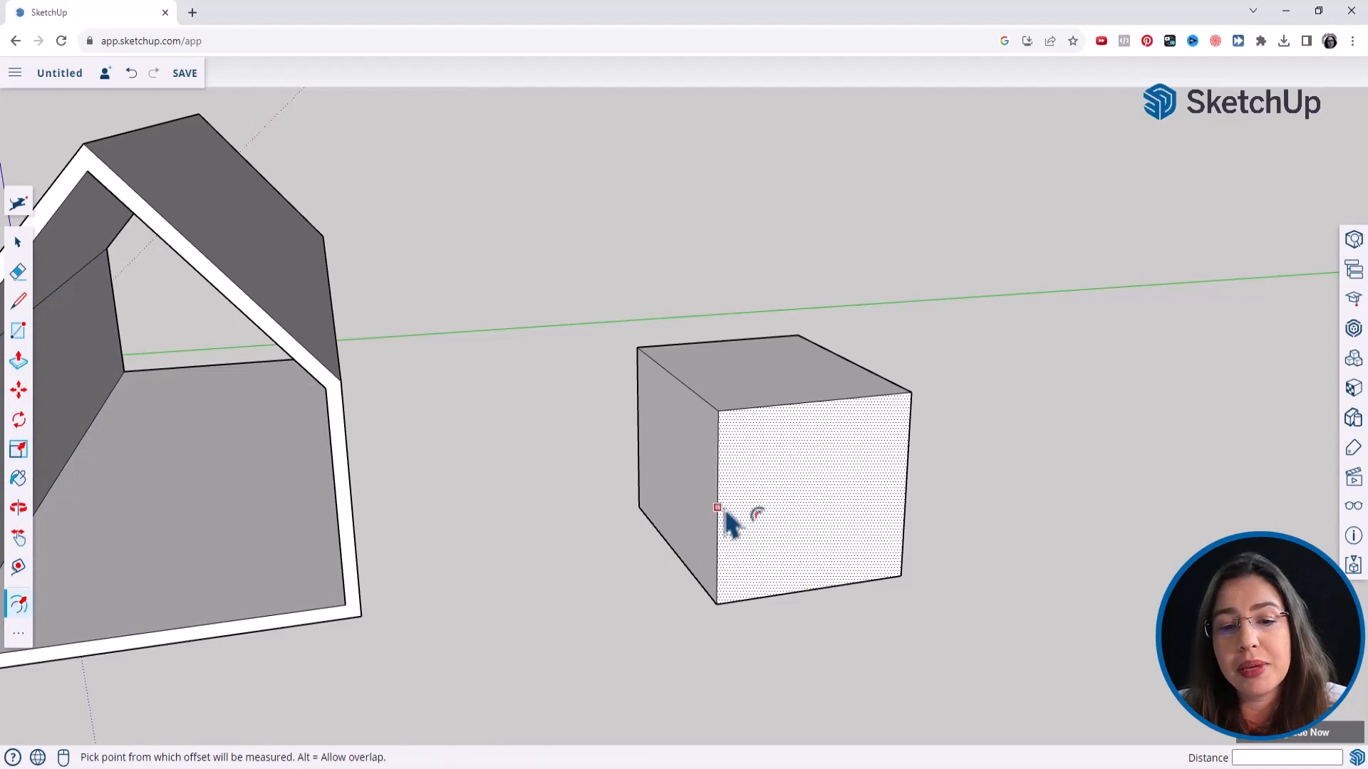
click(728, 516)
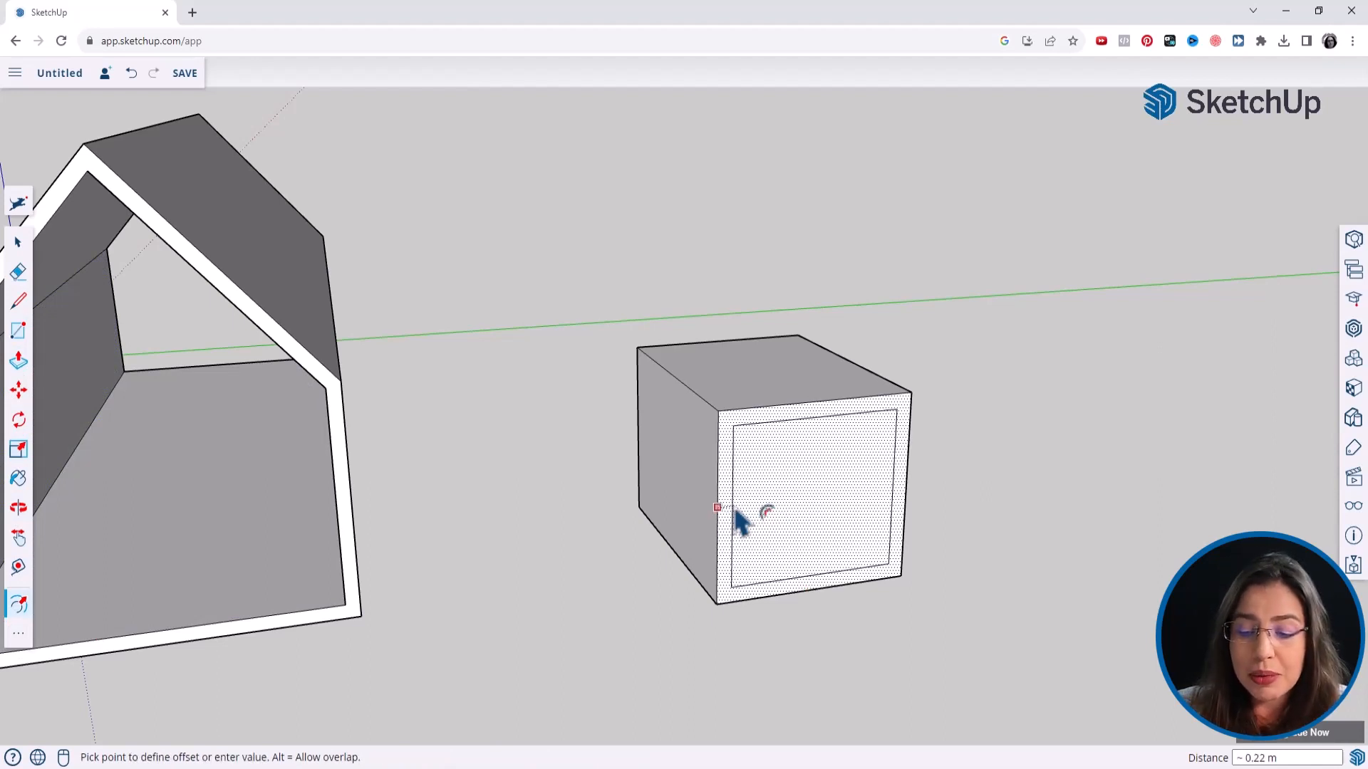
text(.15)
key(Return)
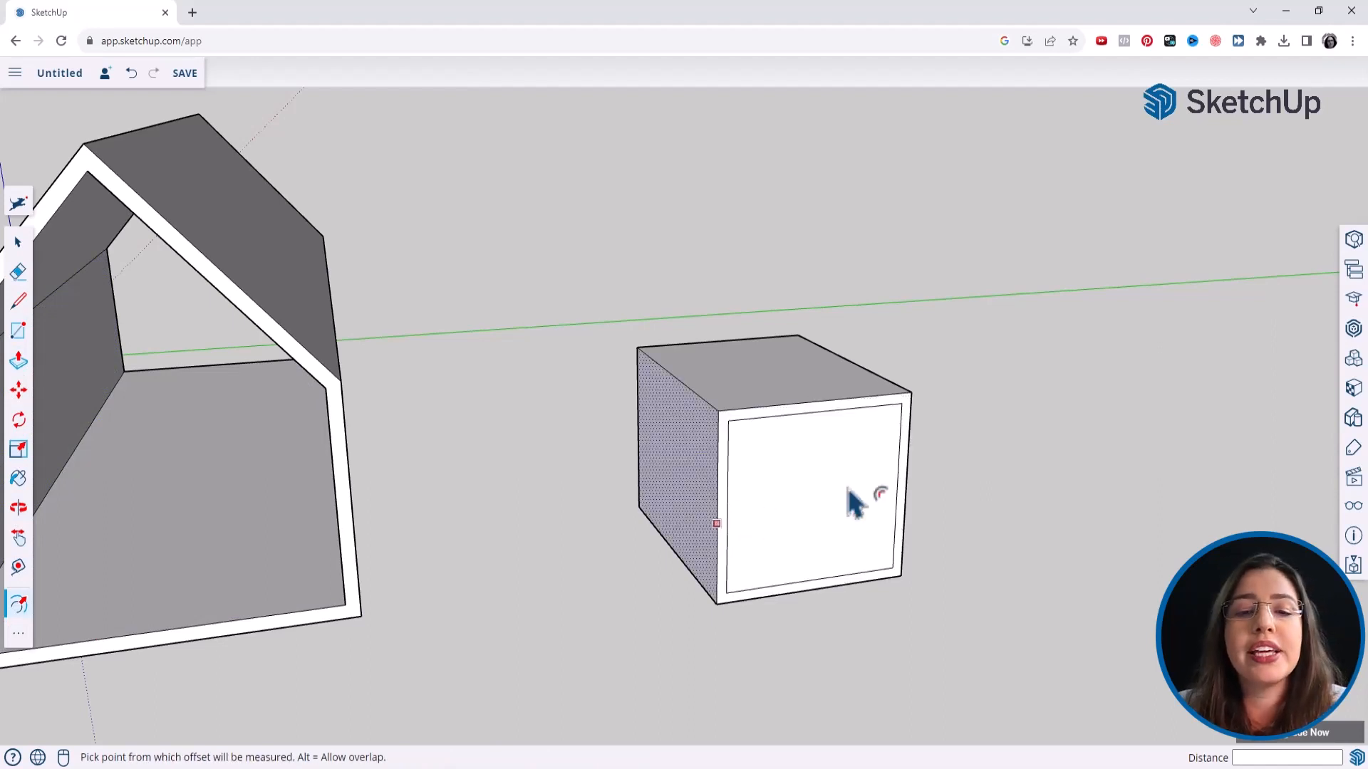
Step: Push the inner front face through the full depth of the box by about 4.25 m
click(18, 360)
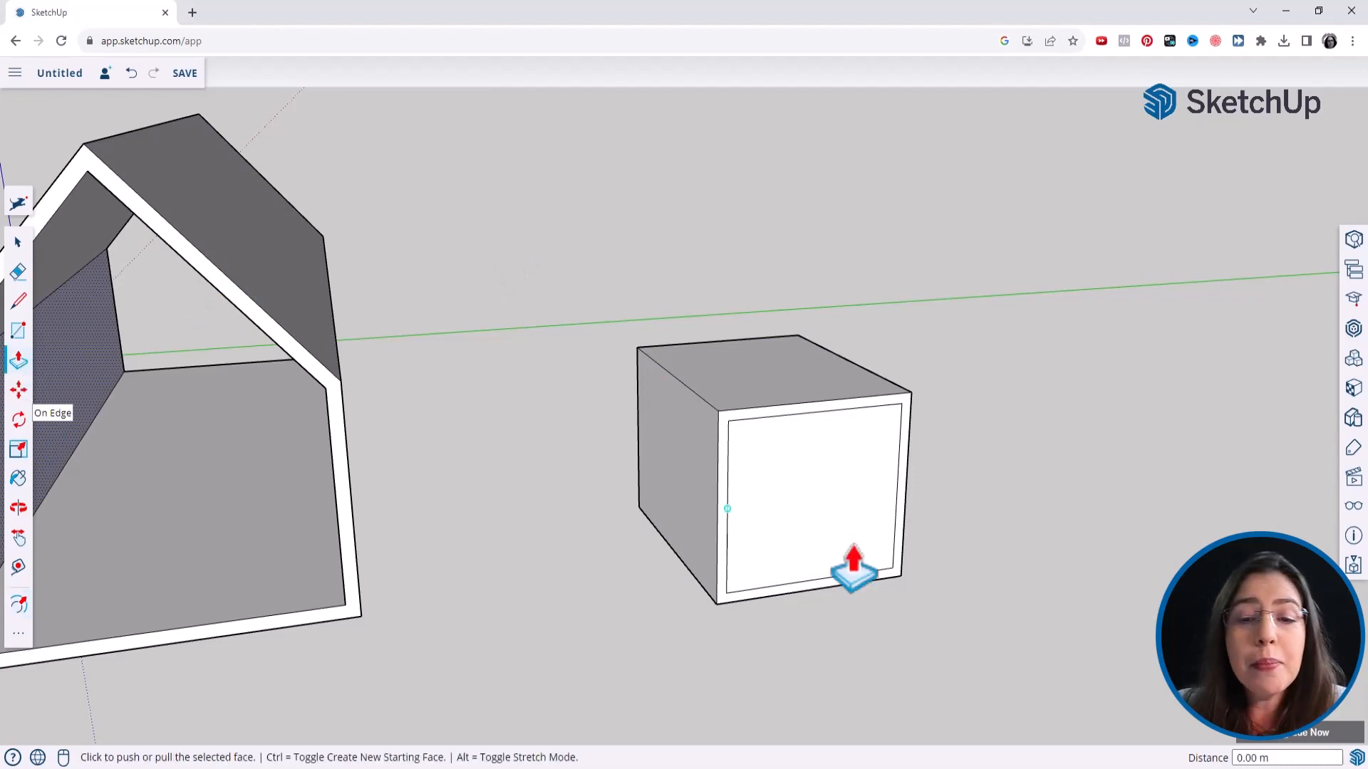
middle_drag(898, 494, 855, 499)
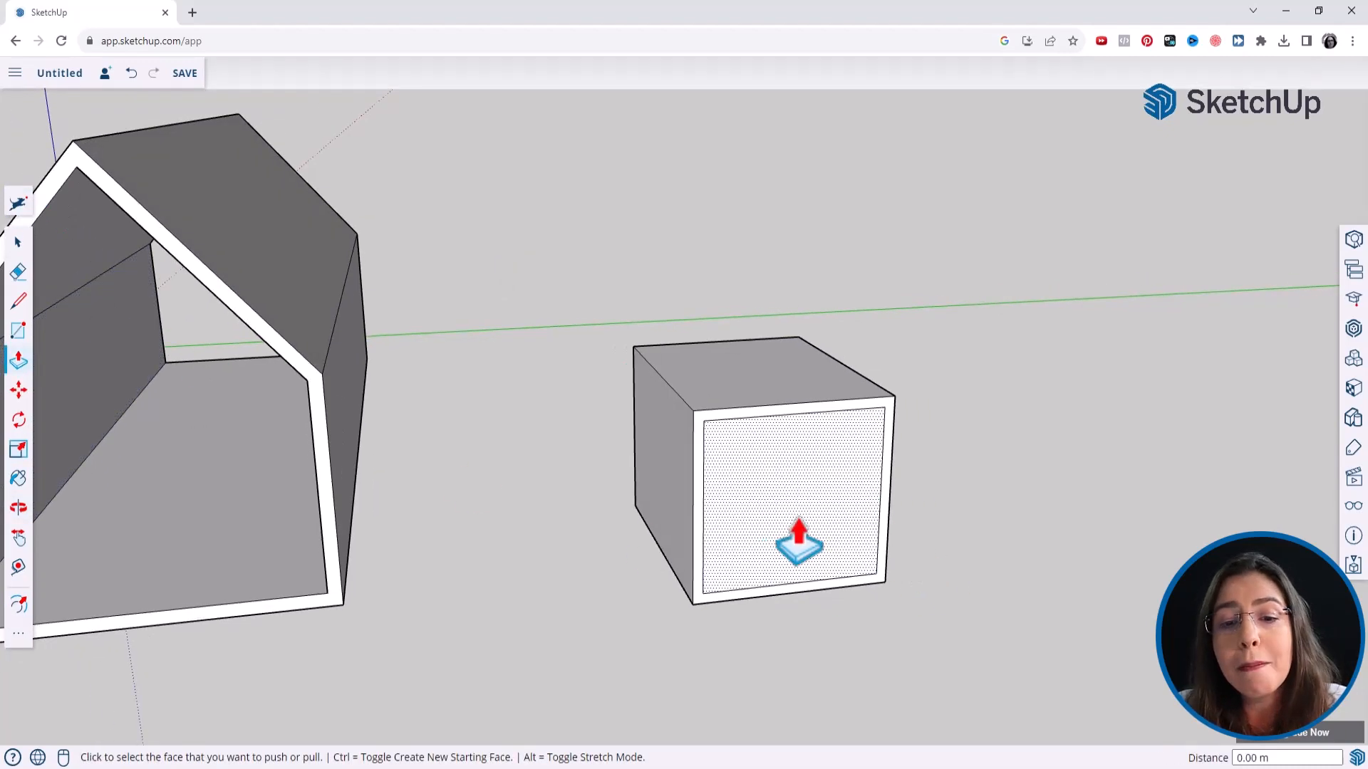
click(798, 541)
click(819, 537)
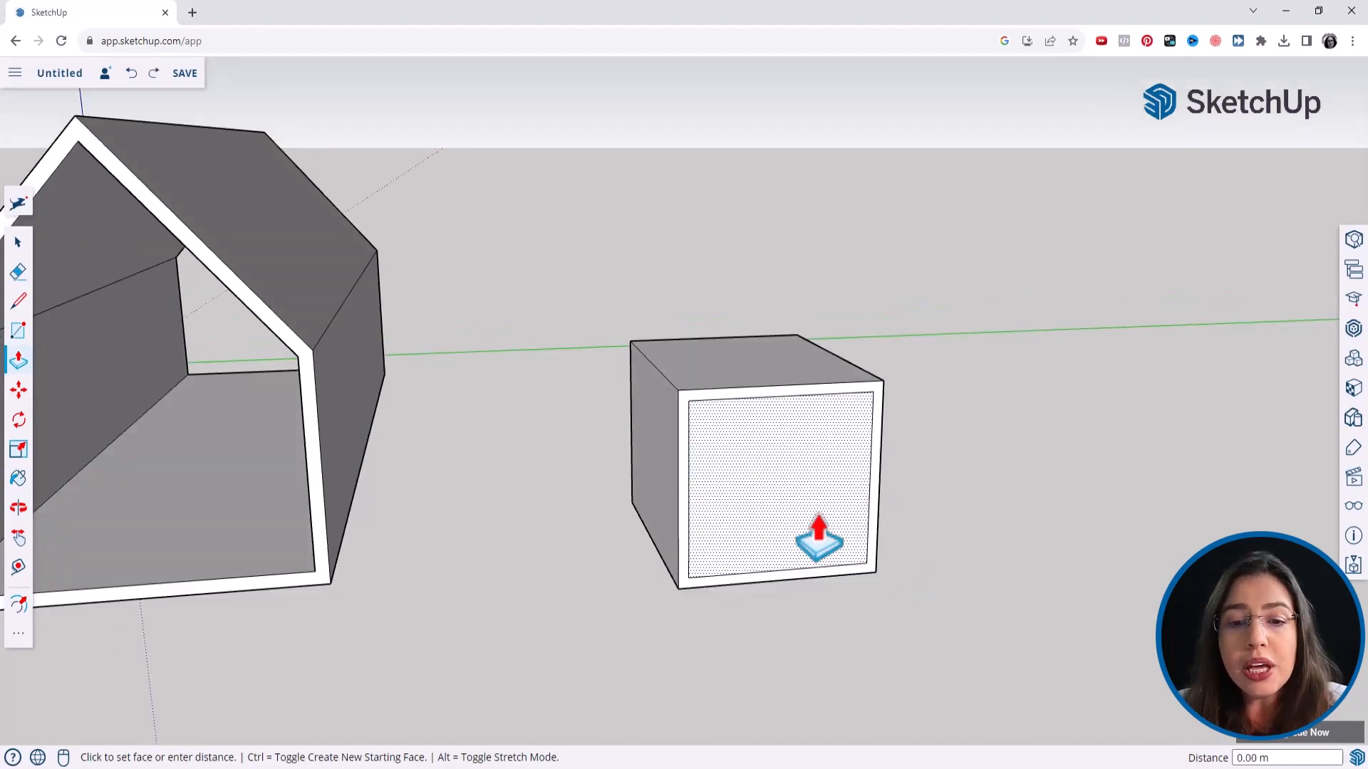
click(734, 456)
Step: Push the face protruding behind the box back 0.25 m, flush with the rear, to open the box at both ends
key(o)
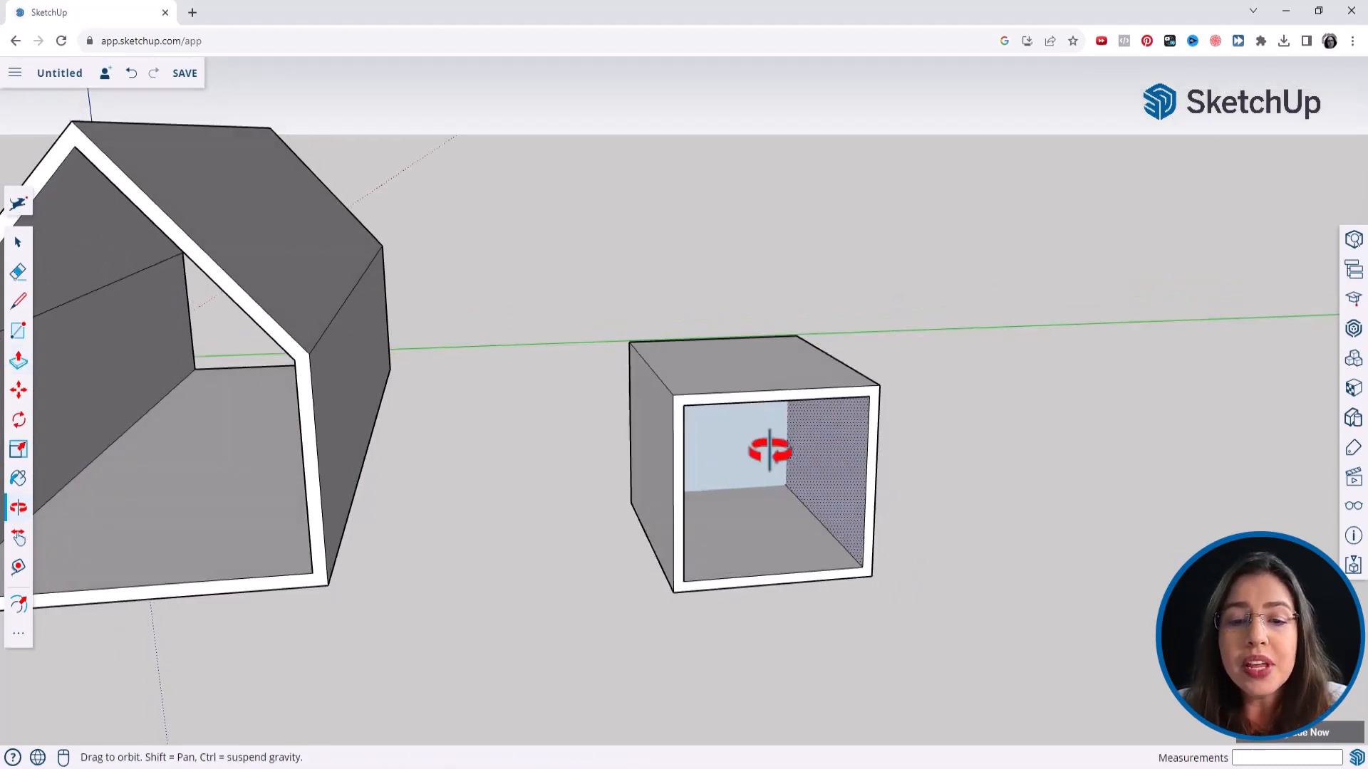
drag(769, 452, 399, 383)
key(p)
scroll(708, 443, up, 3)
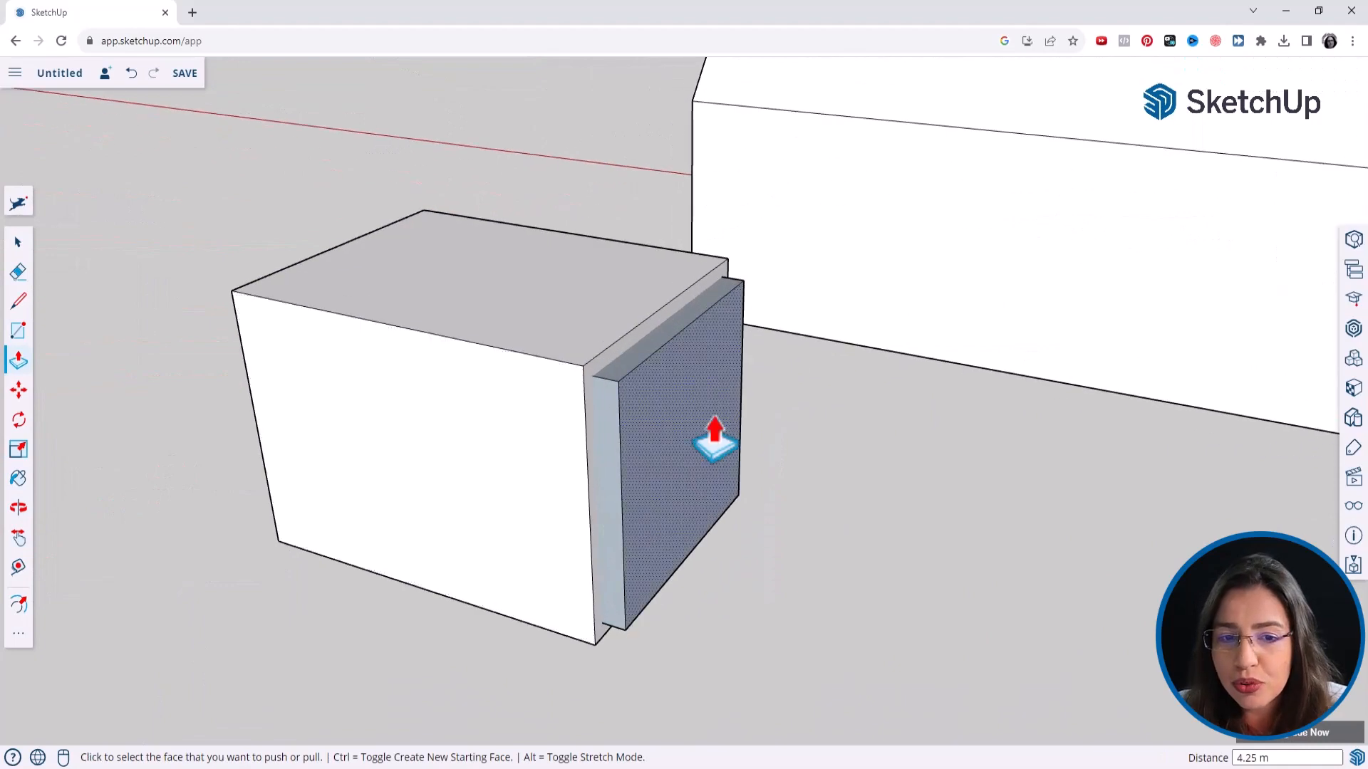
click(681, 436)
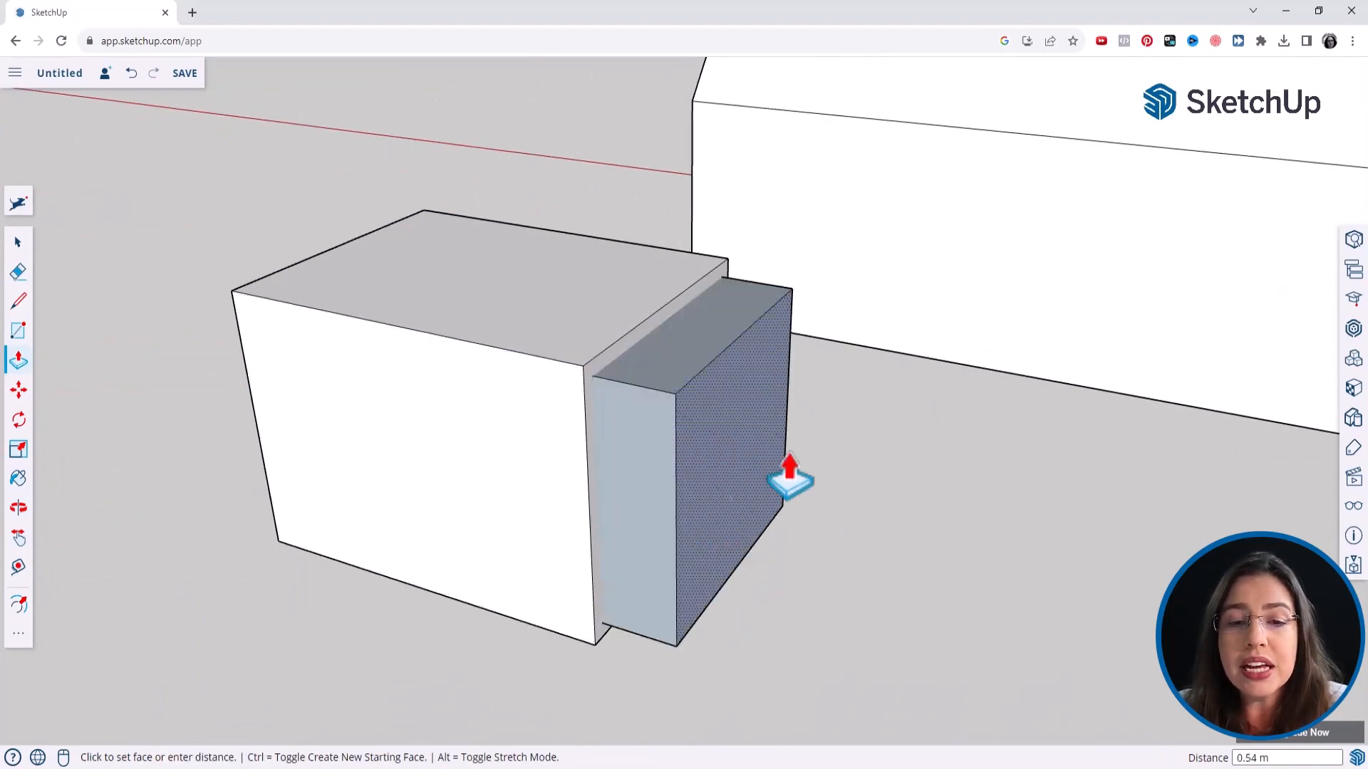
click(652, 435)
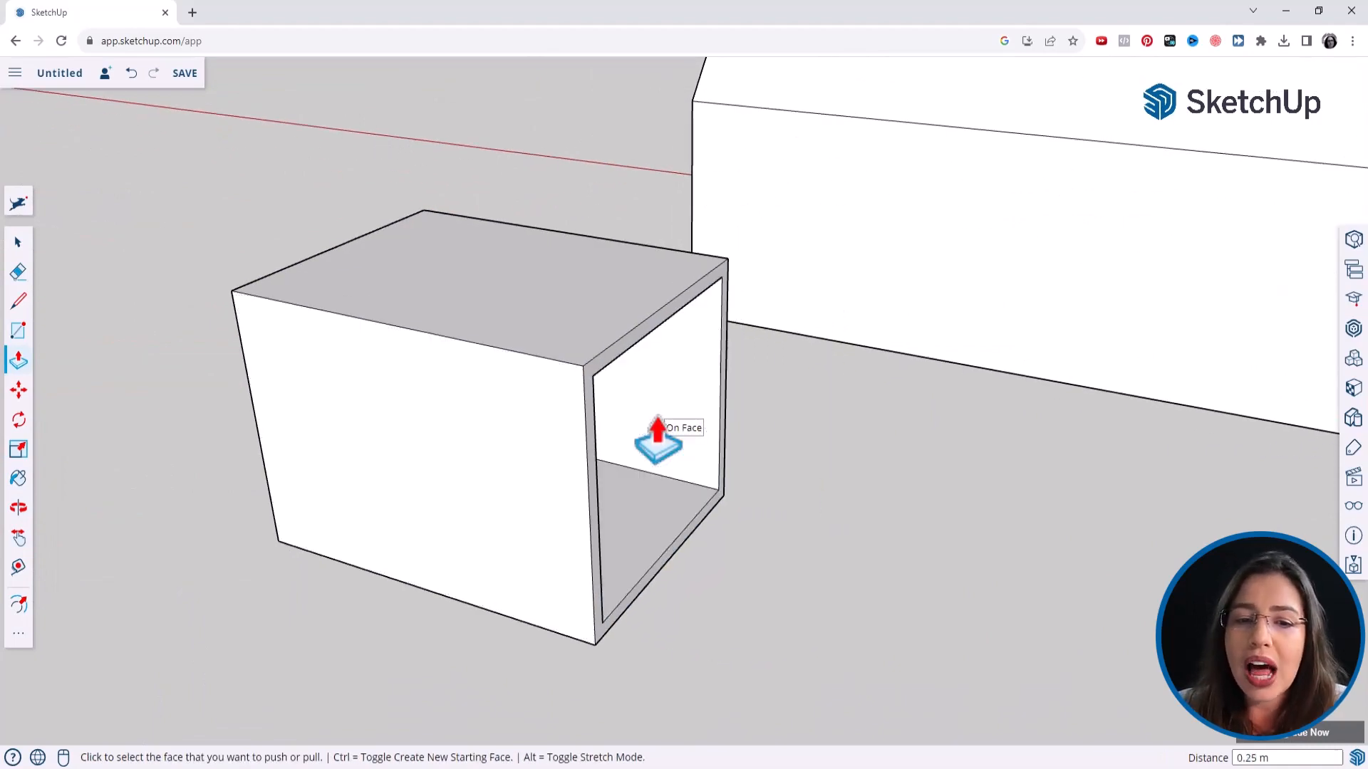
Step: Examine the hollow box and its open ends beside the house from several angles
middle_drag(388, 473, 1239, 313)
middle_drag(676, 419, 705, 545)
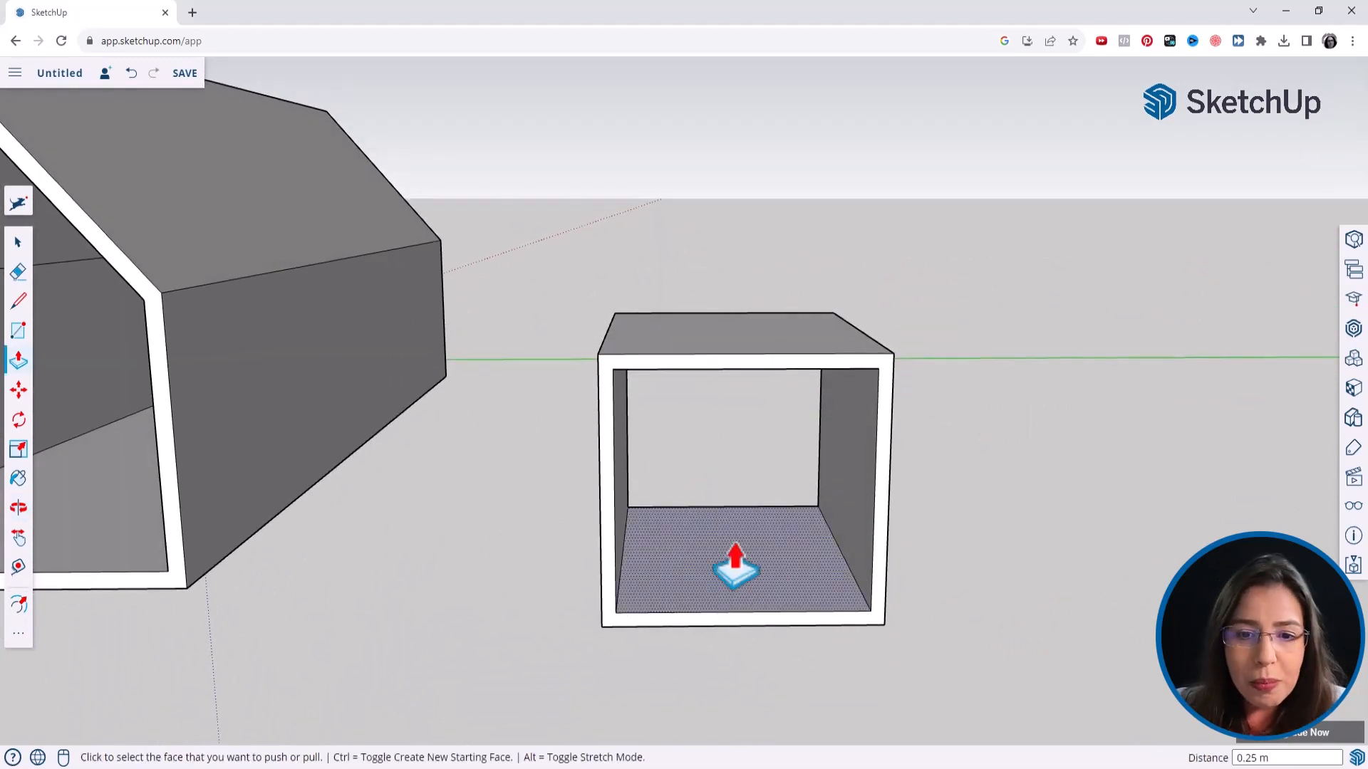
middle_drag(604, 507, 577, 470)
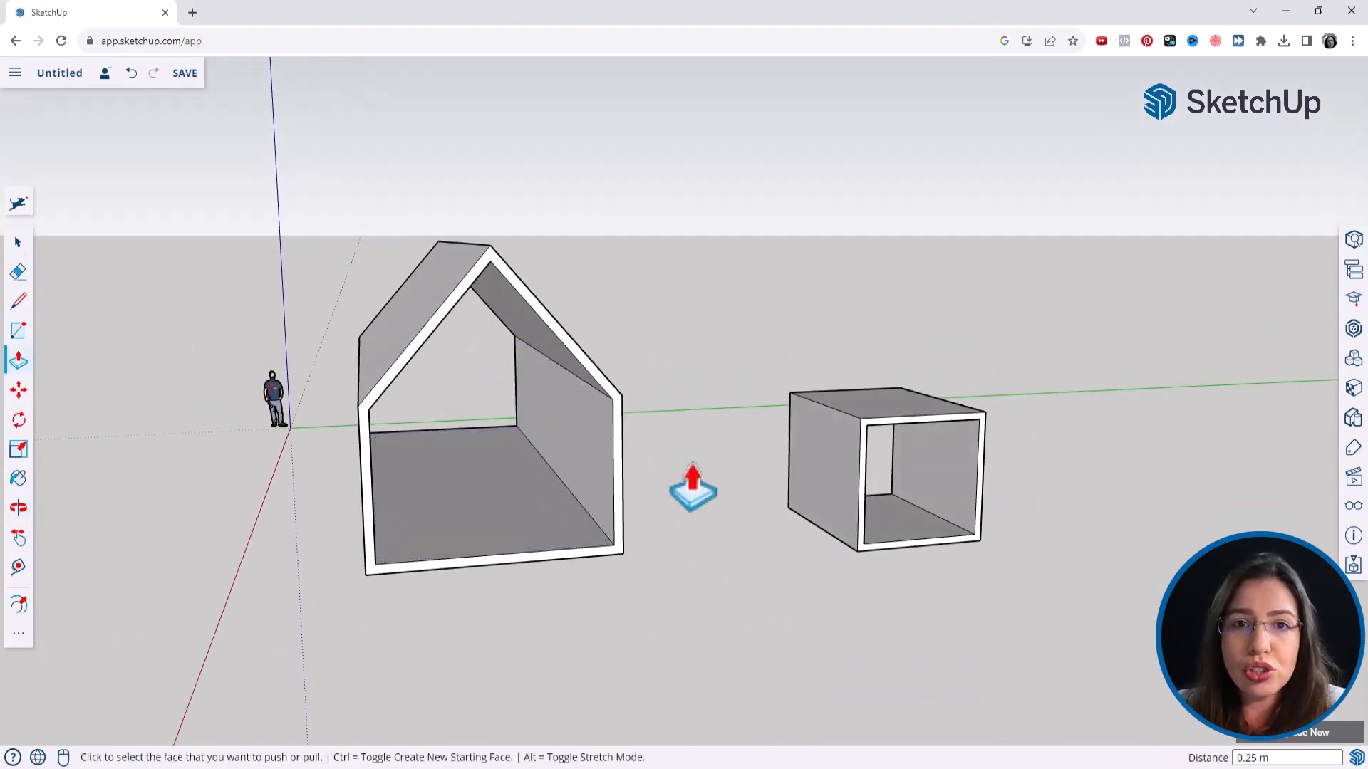
middle_drag(827, 558, 849, 525)
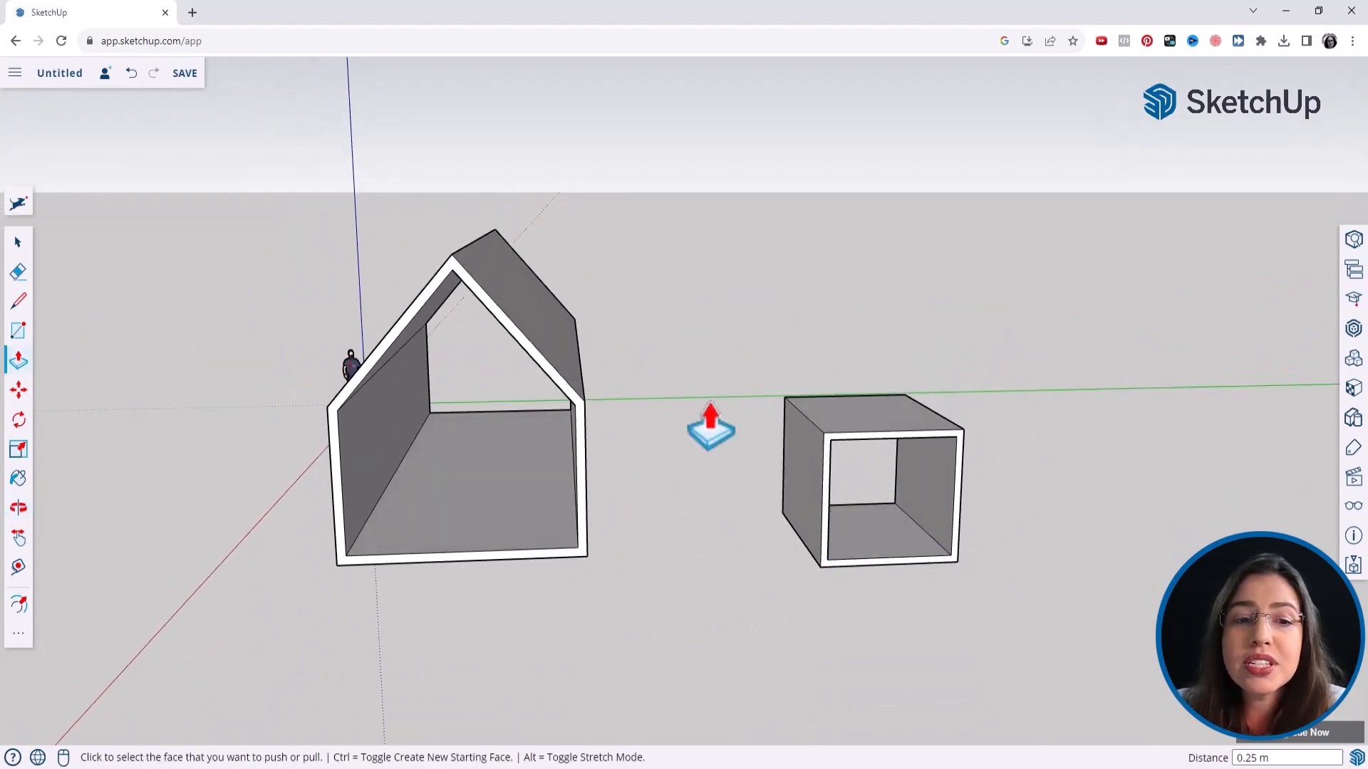
middle_drag(708, 427, 788, 426)
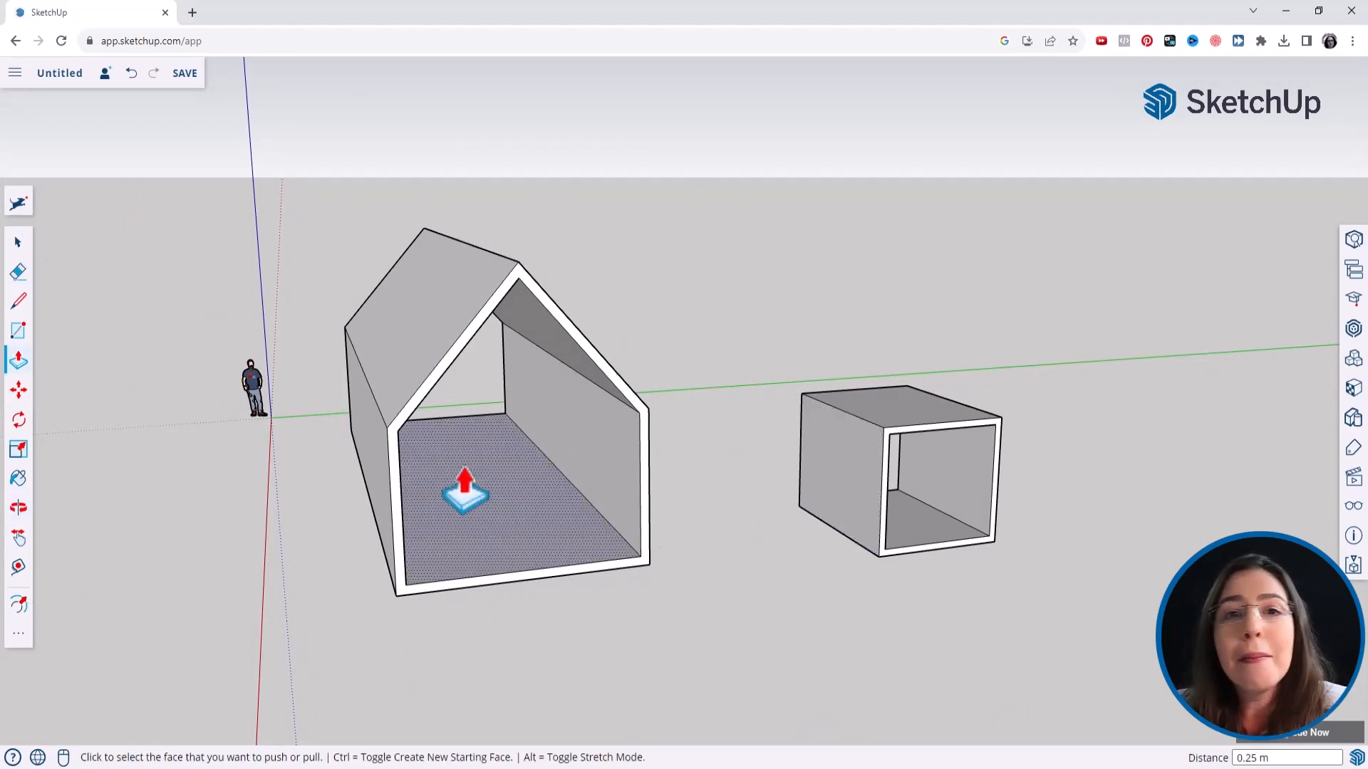
scroll(452, 488, down, 3)
scroll(854, 531, up, 1)
scroll(854, 531, up, 2)
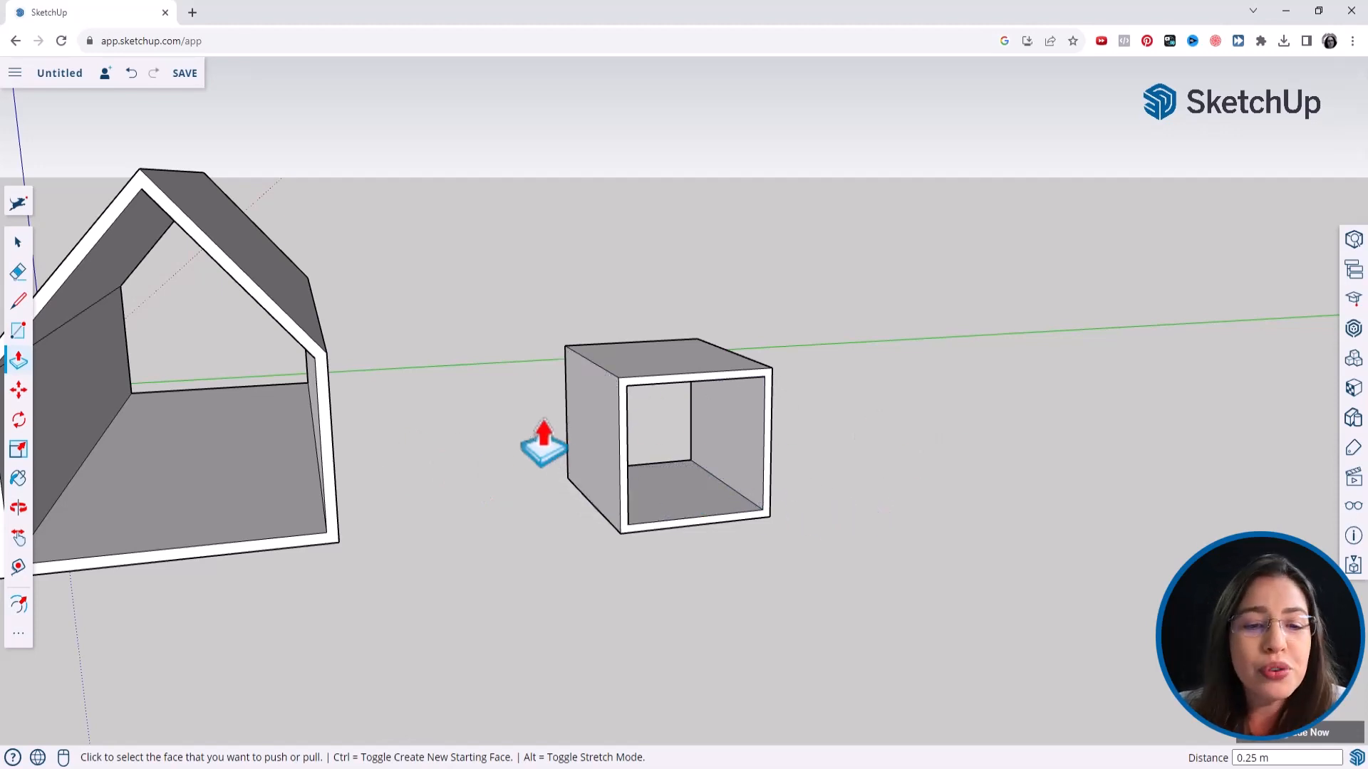
Step: Select the entire hollow box beside the house and delete it
click(24, 245)
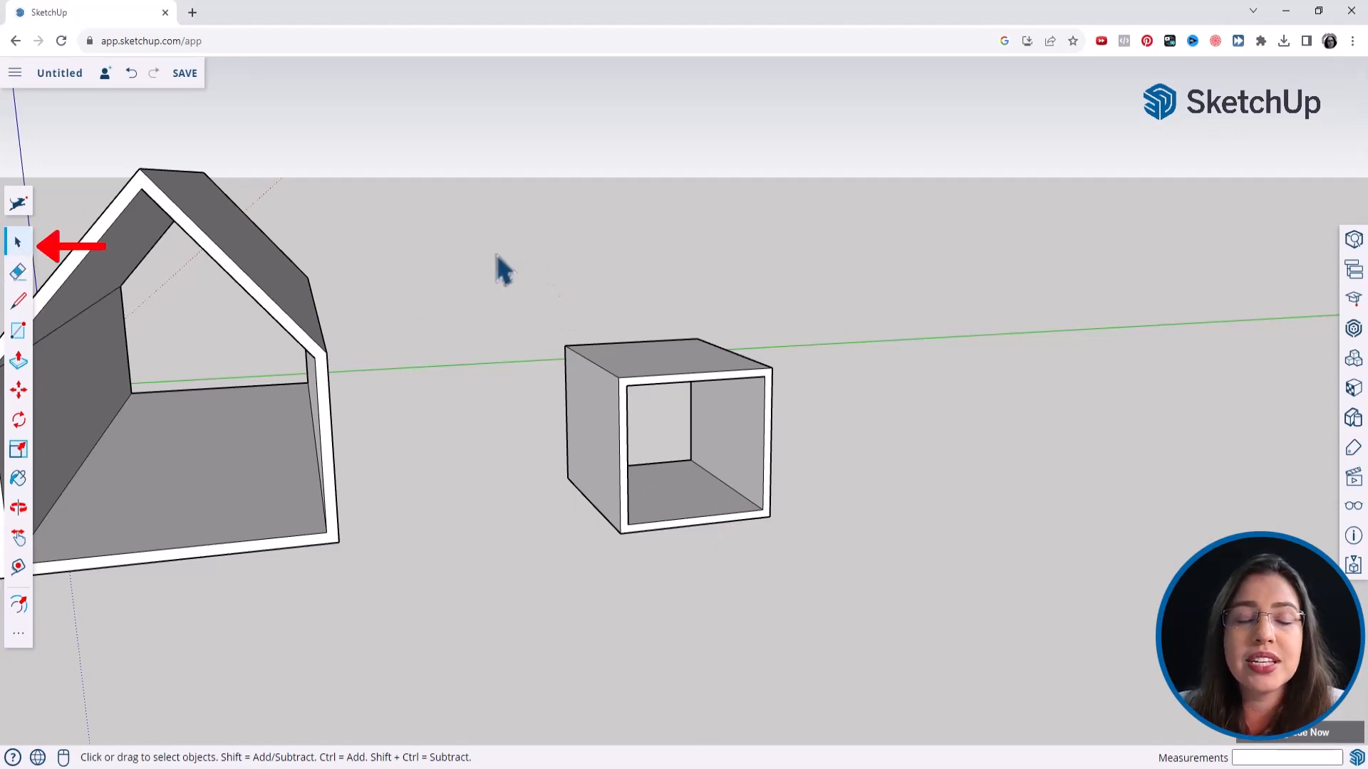
drag(494, 249, 885, 635)
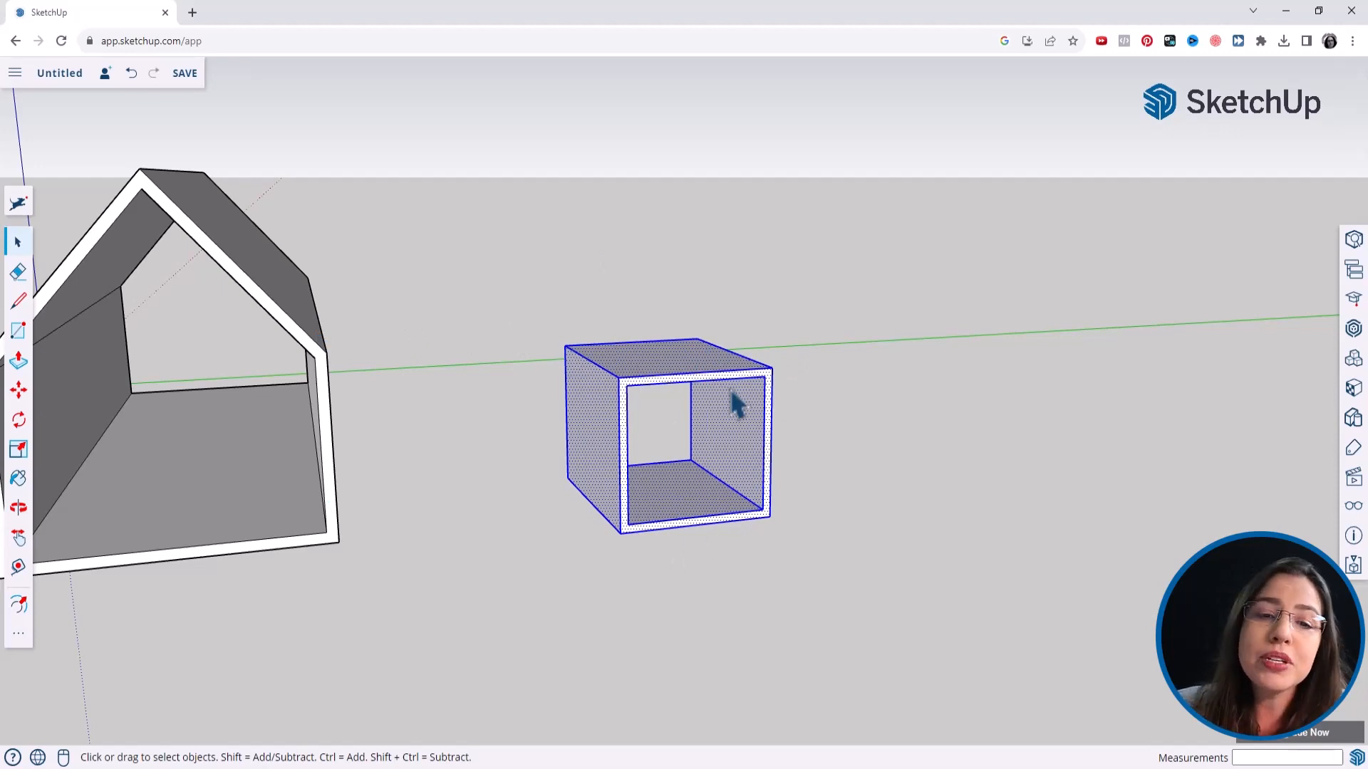
key(Delete)
scroll(838, 423, down, 3)
scroll(838, 422, down, 4)
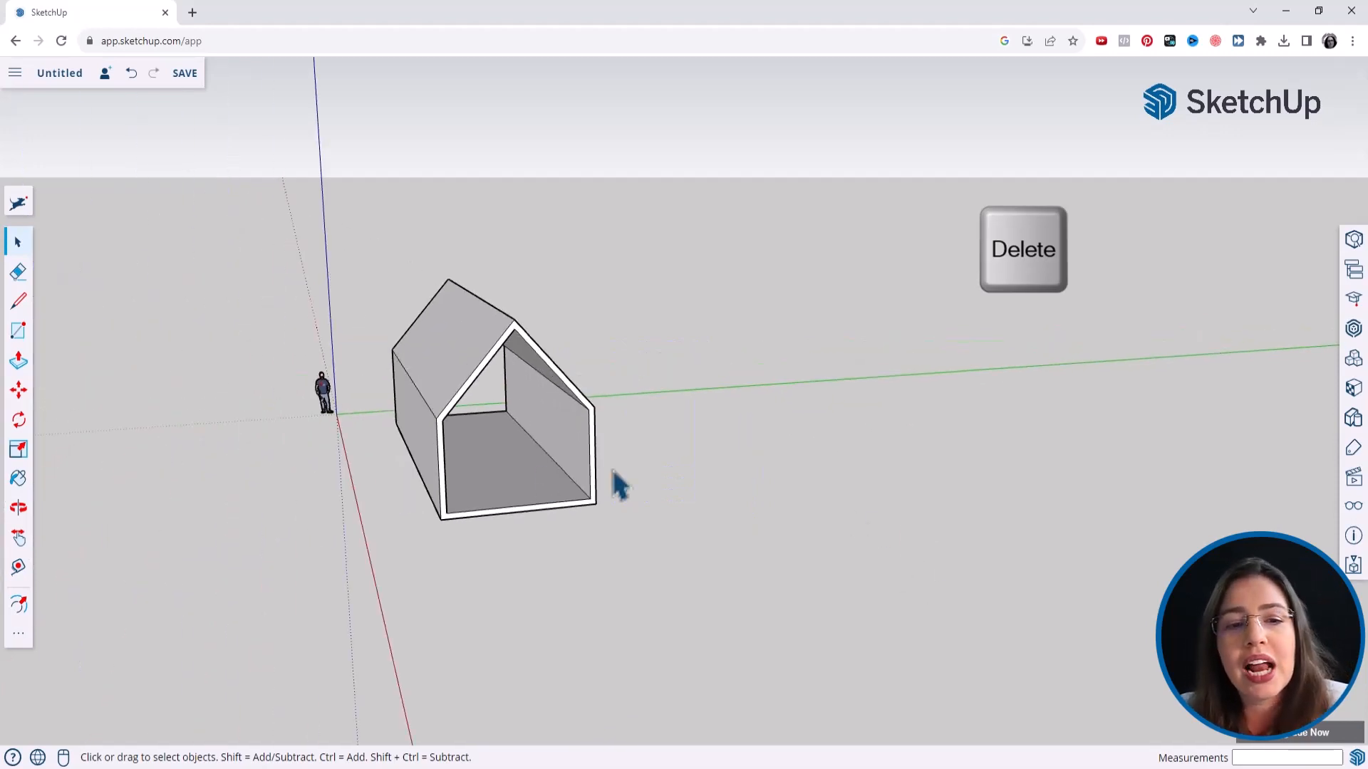
Step: Try to move the underside face of the house's right roof slope on its own
scroll(378, 380, up, 4)
middle_drag(536, 305, 518, 299)
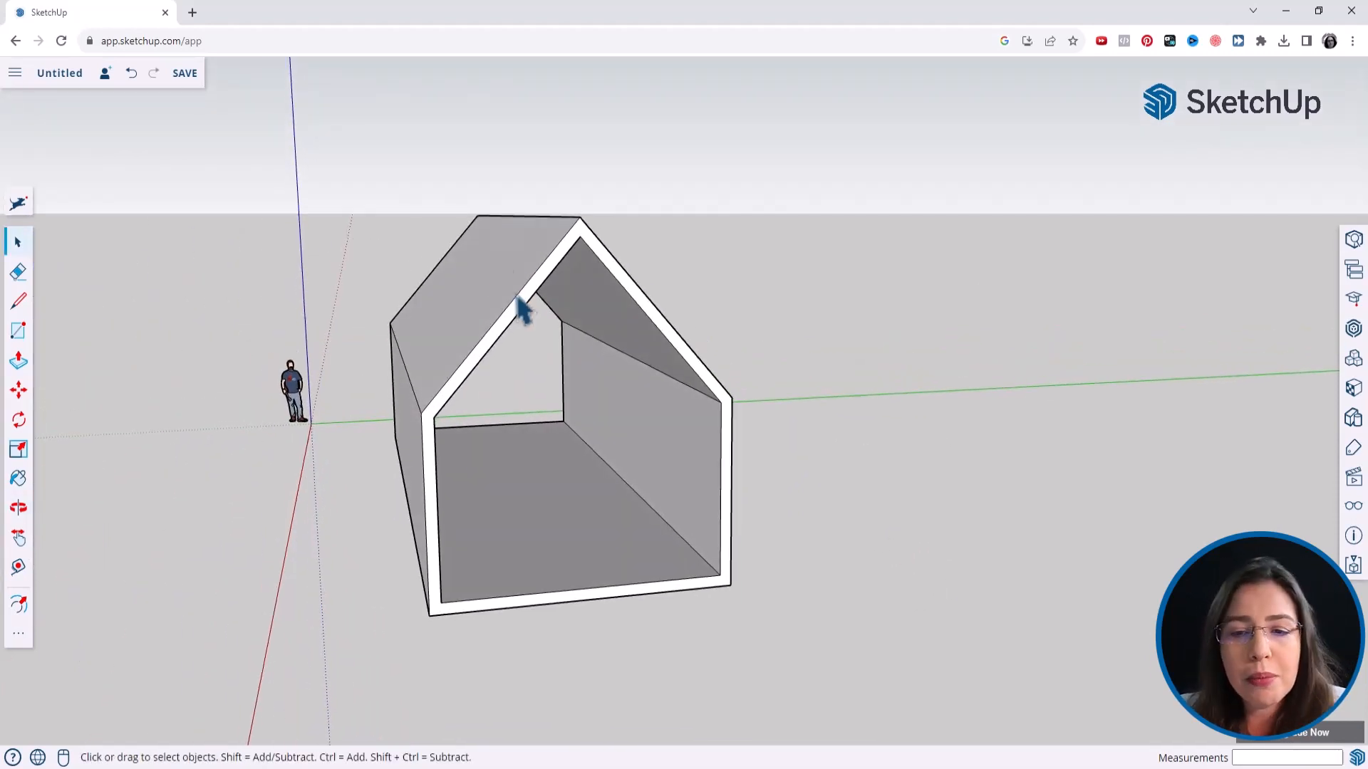
middle_drag(502, 464, 520, 464)
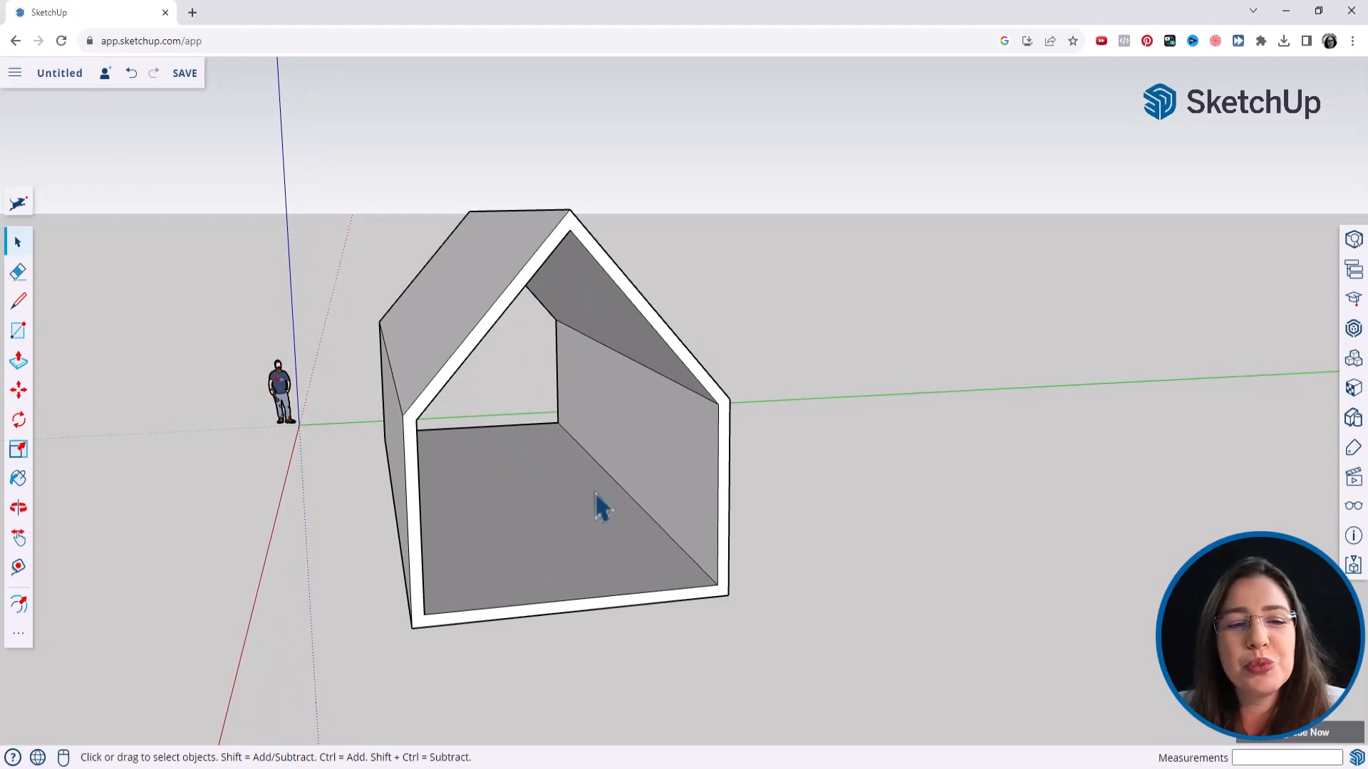
scroll(580, 470, down, 2)
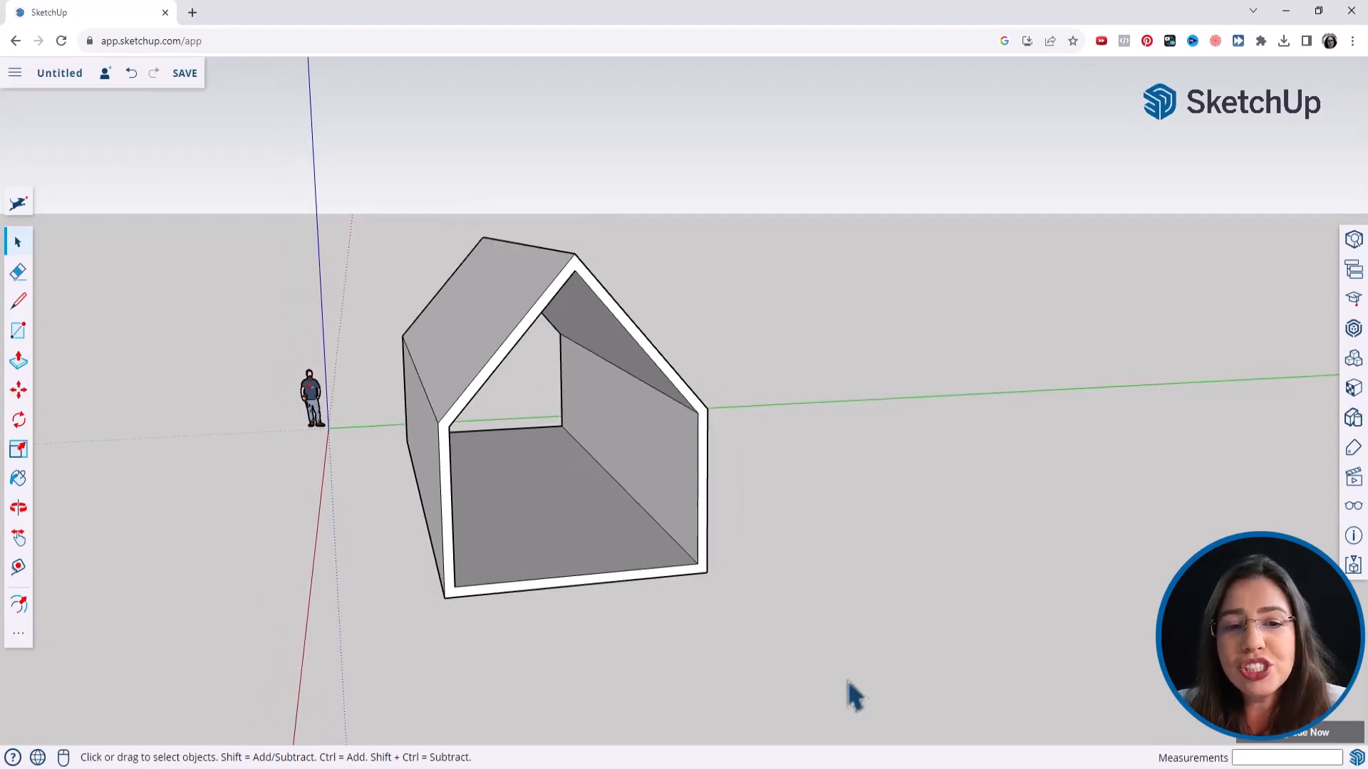
click(662, 449)
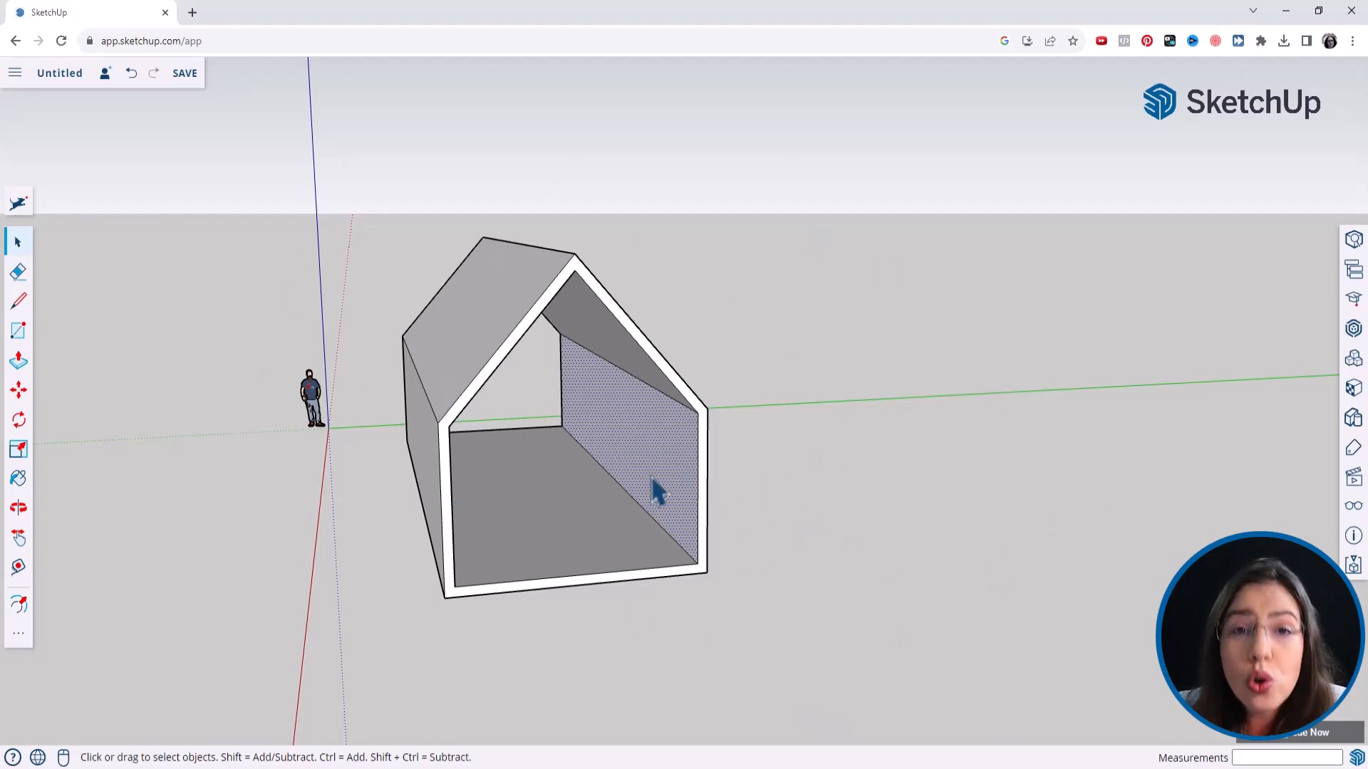
click(614, 354)
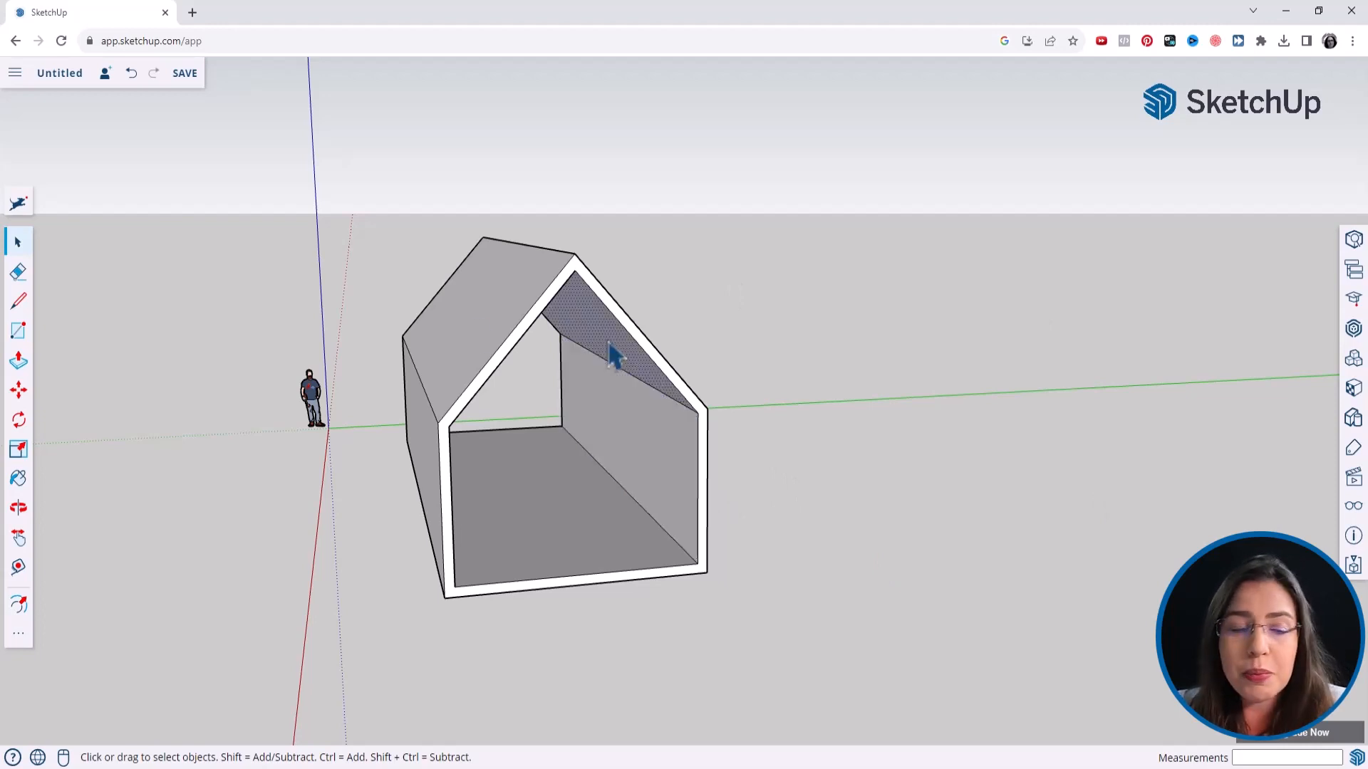
click(19, 389)
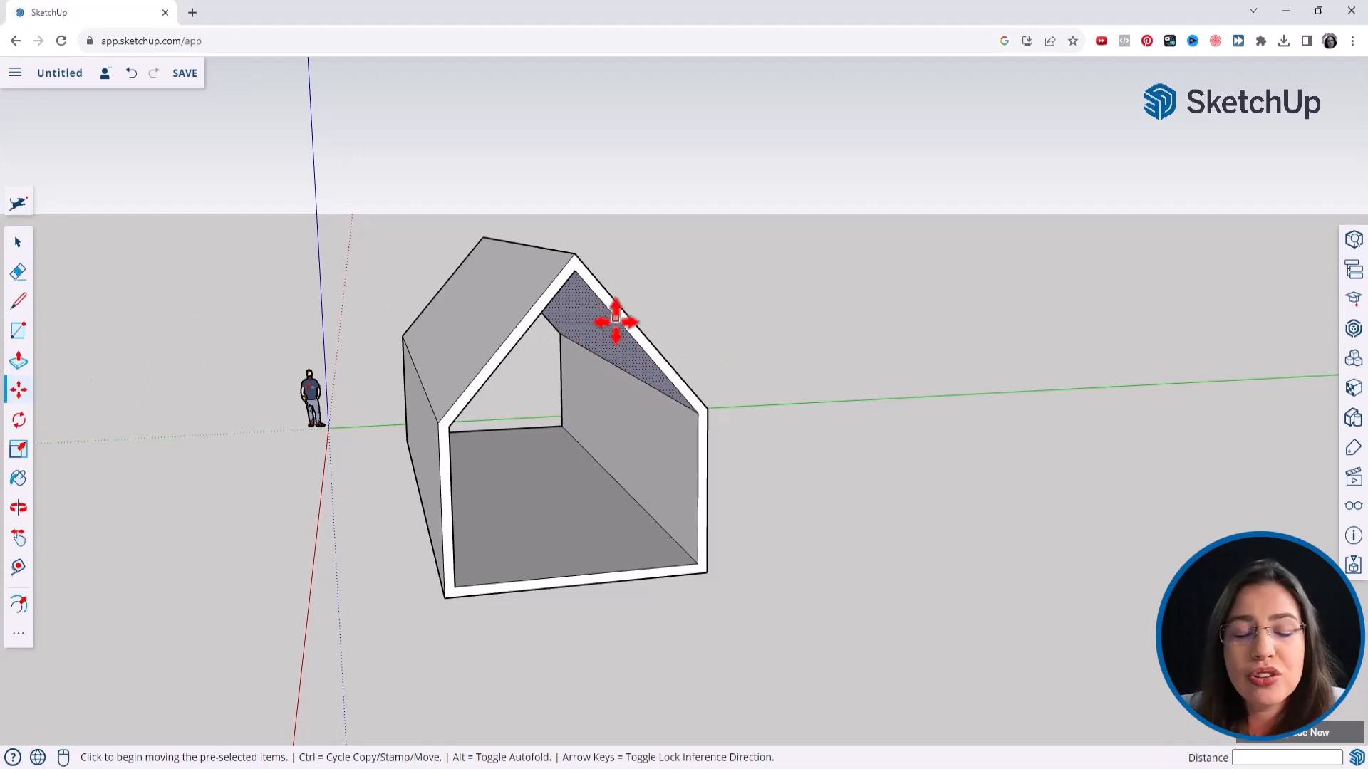
click(632, 335)
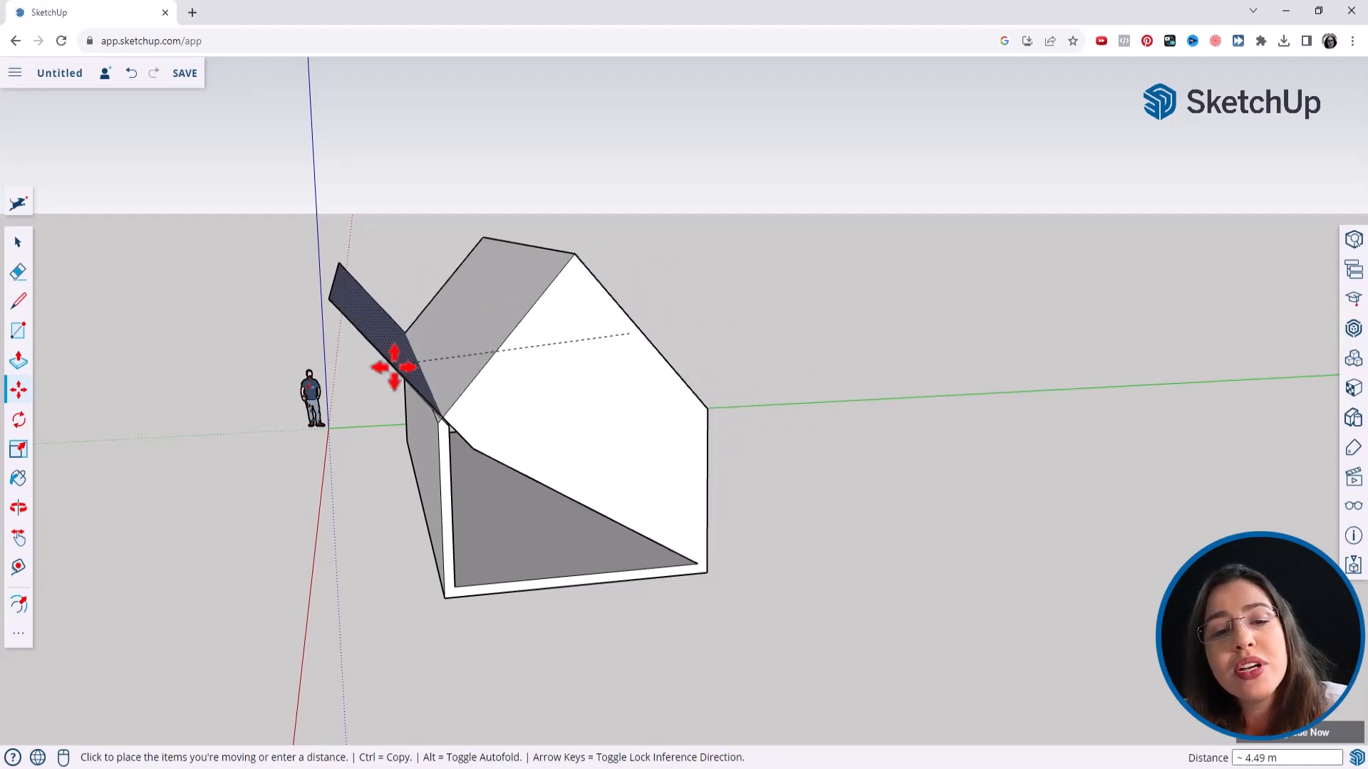
click(701, 391)
key(space)
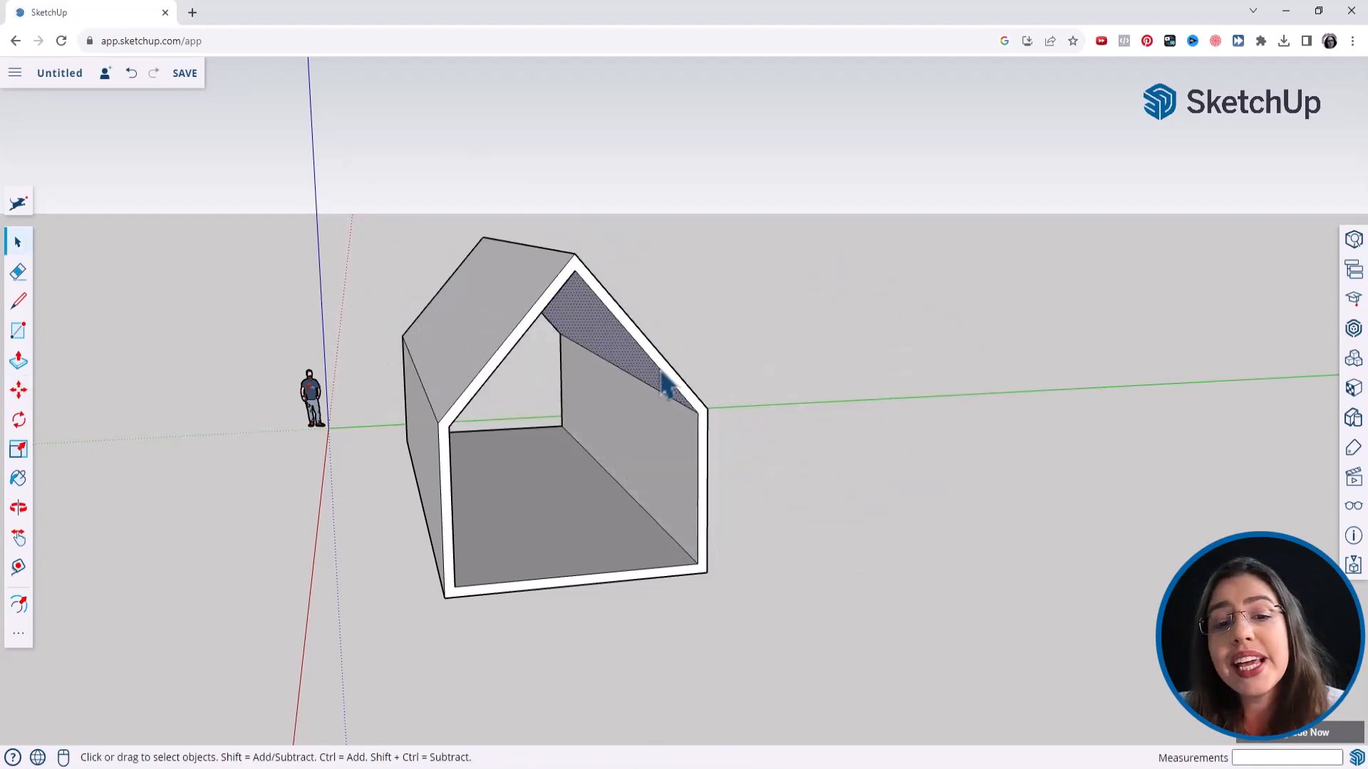
Step: Try to move the inner front edge of the house's right roof slope on its own
click(675, 389)
click(19, 390)
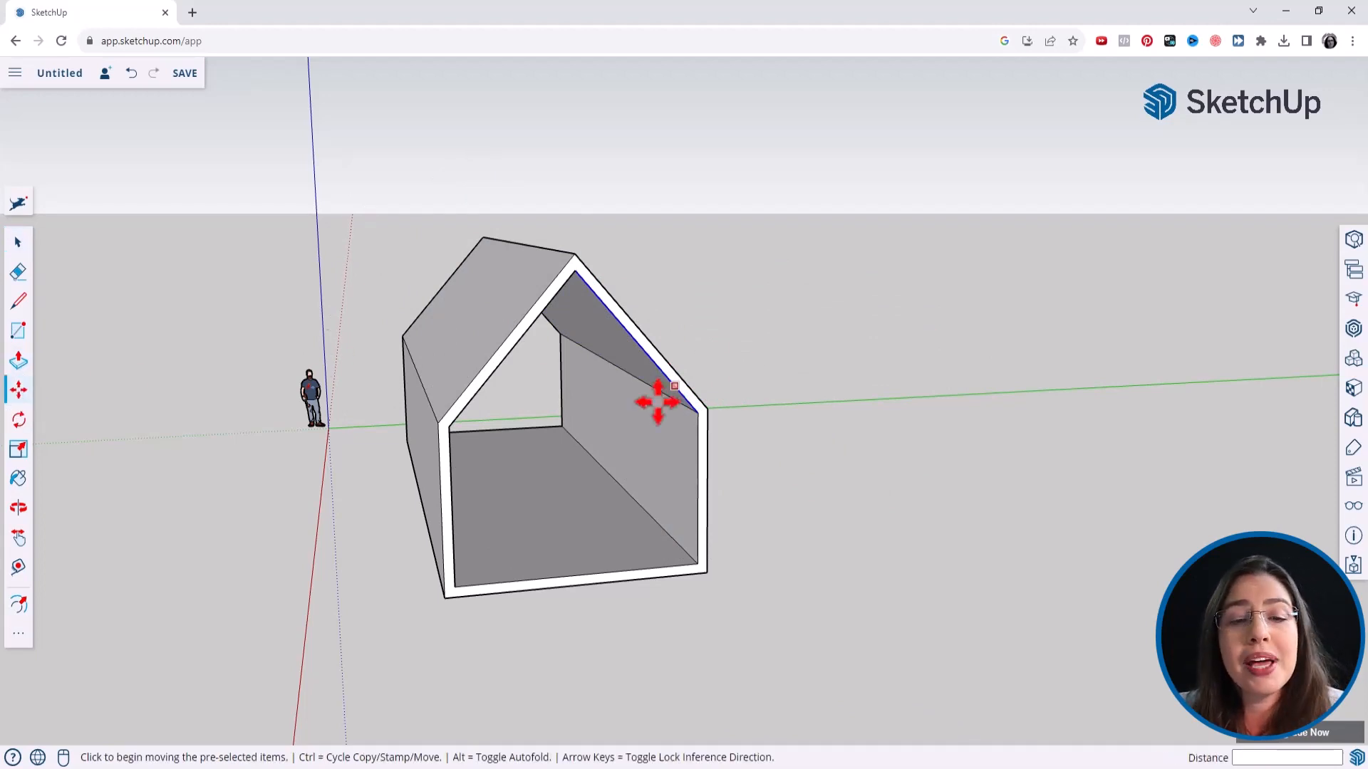
click(706, 409)
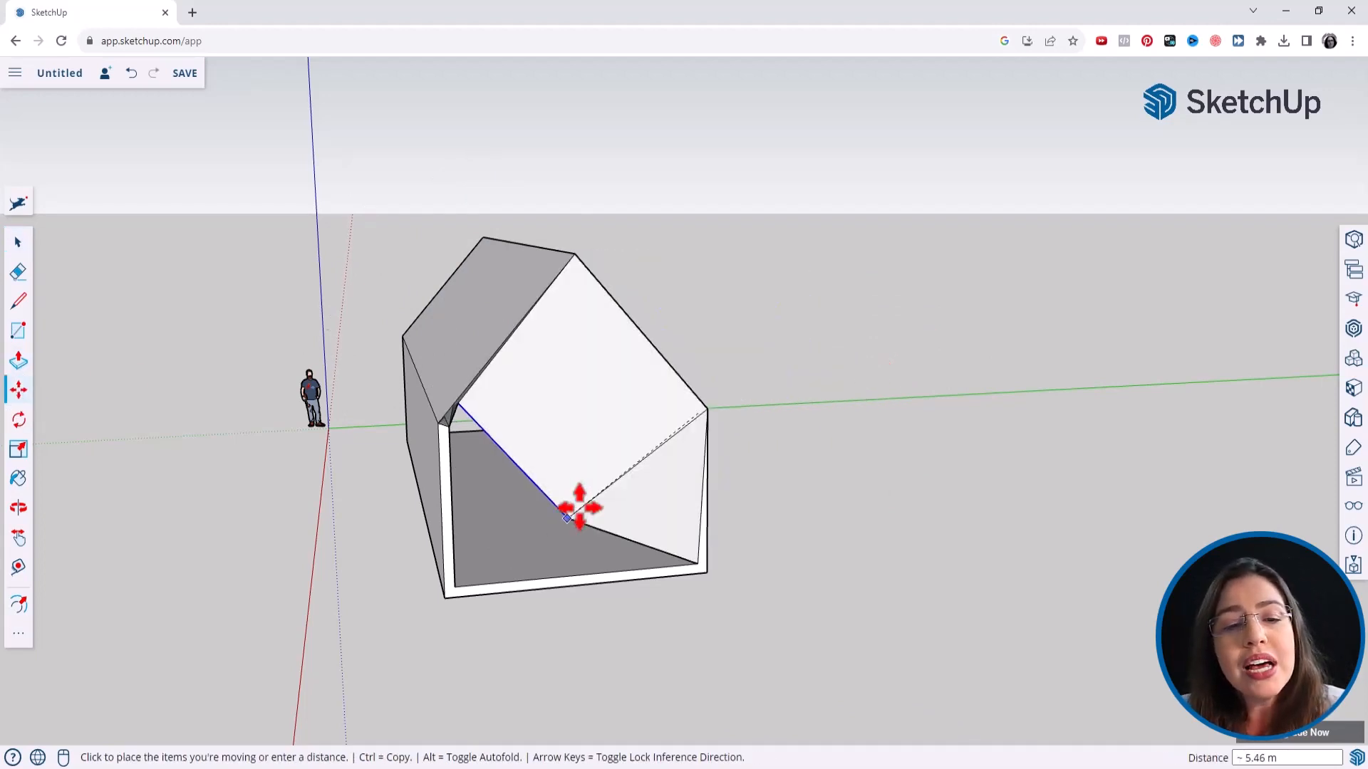
key(Escape)
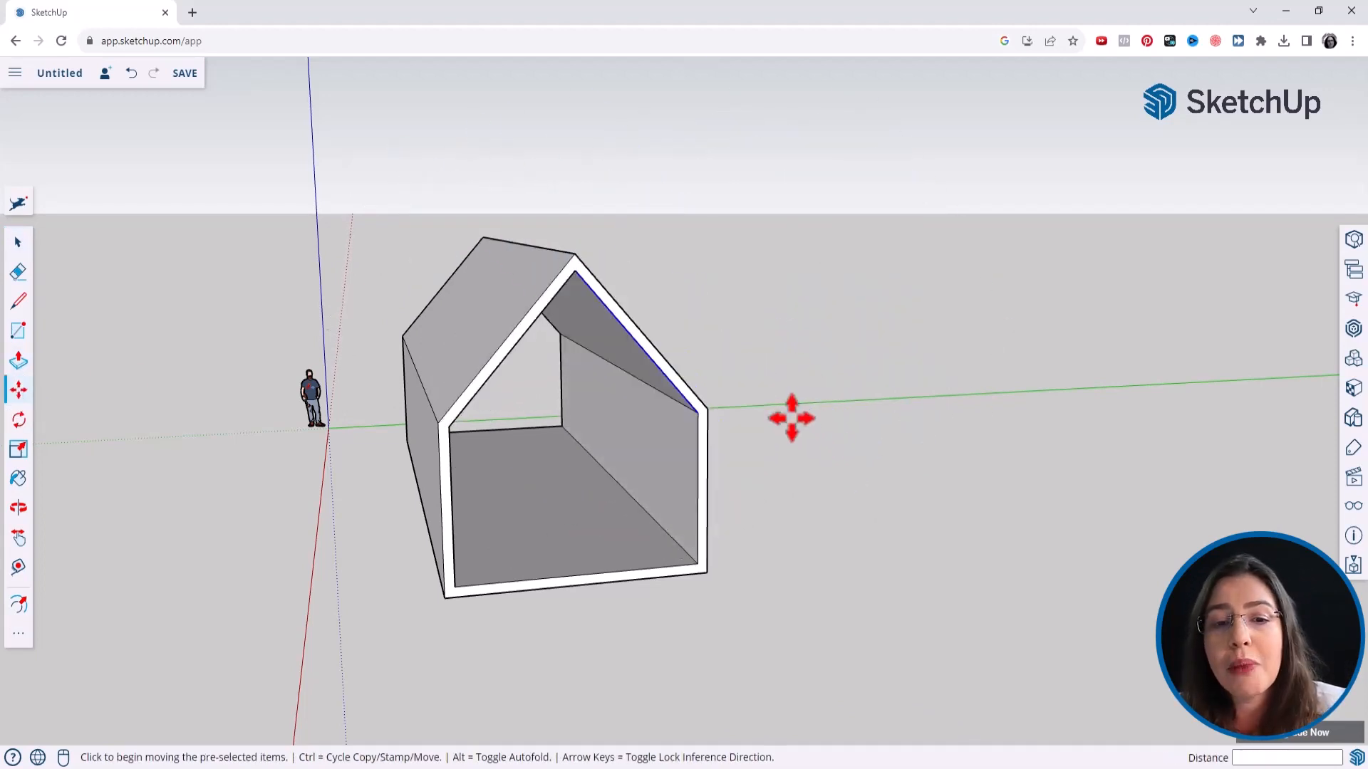
click(18, 242)
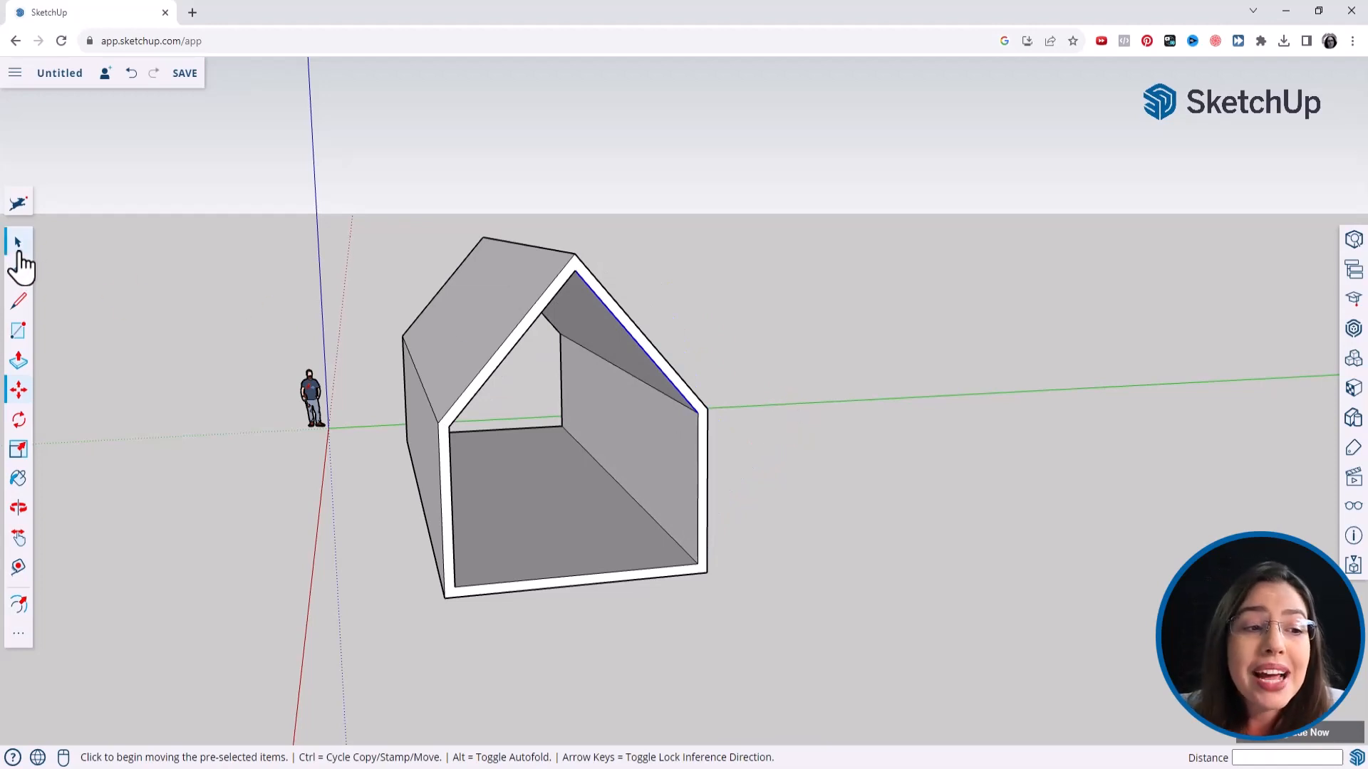
click(797, 363)
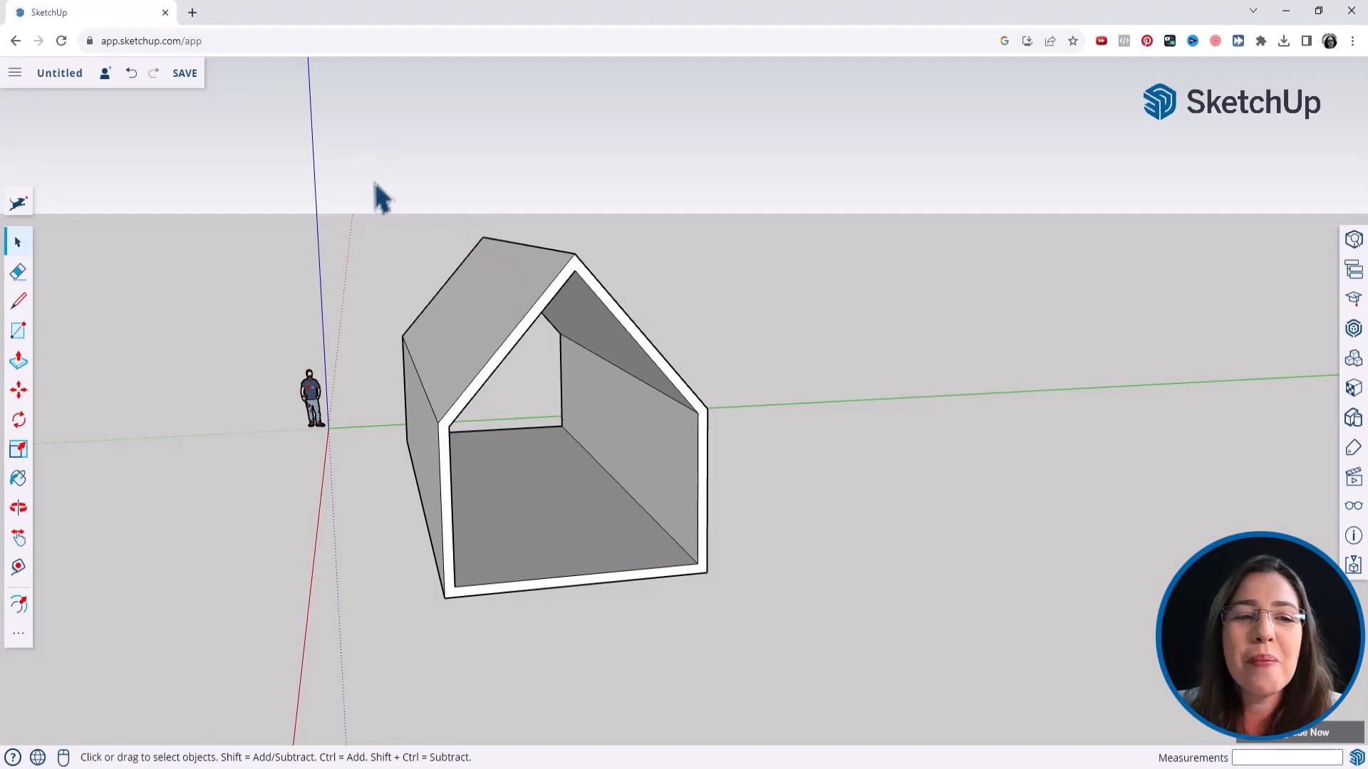
Step: Select the entire house geometry and make it a group
drag(349, 162, 826, 670)
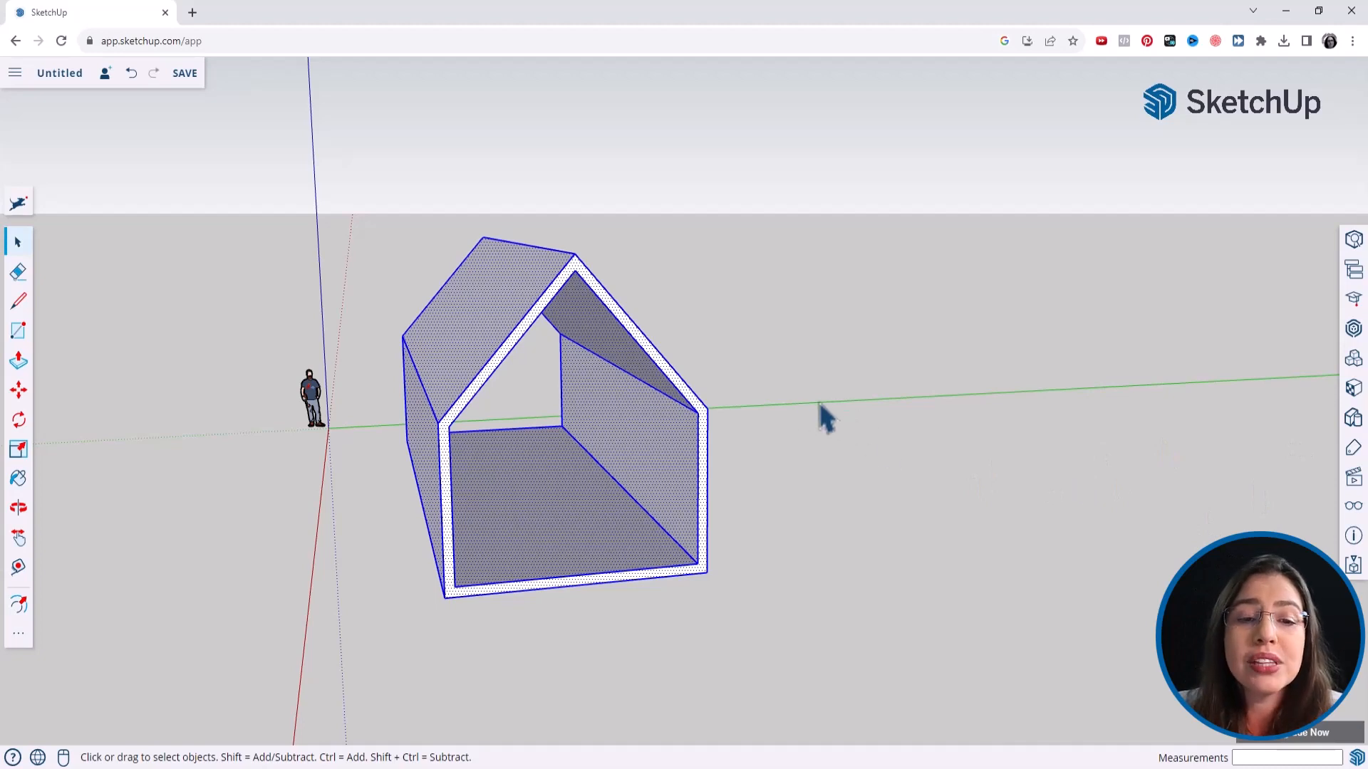
drag(369, 207, 792, 664)
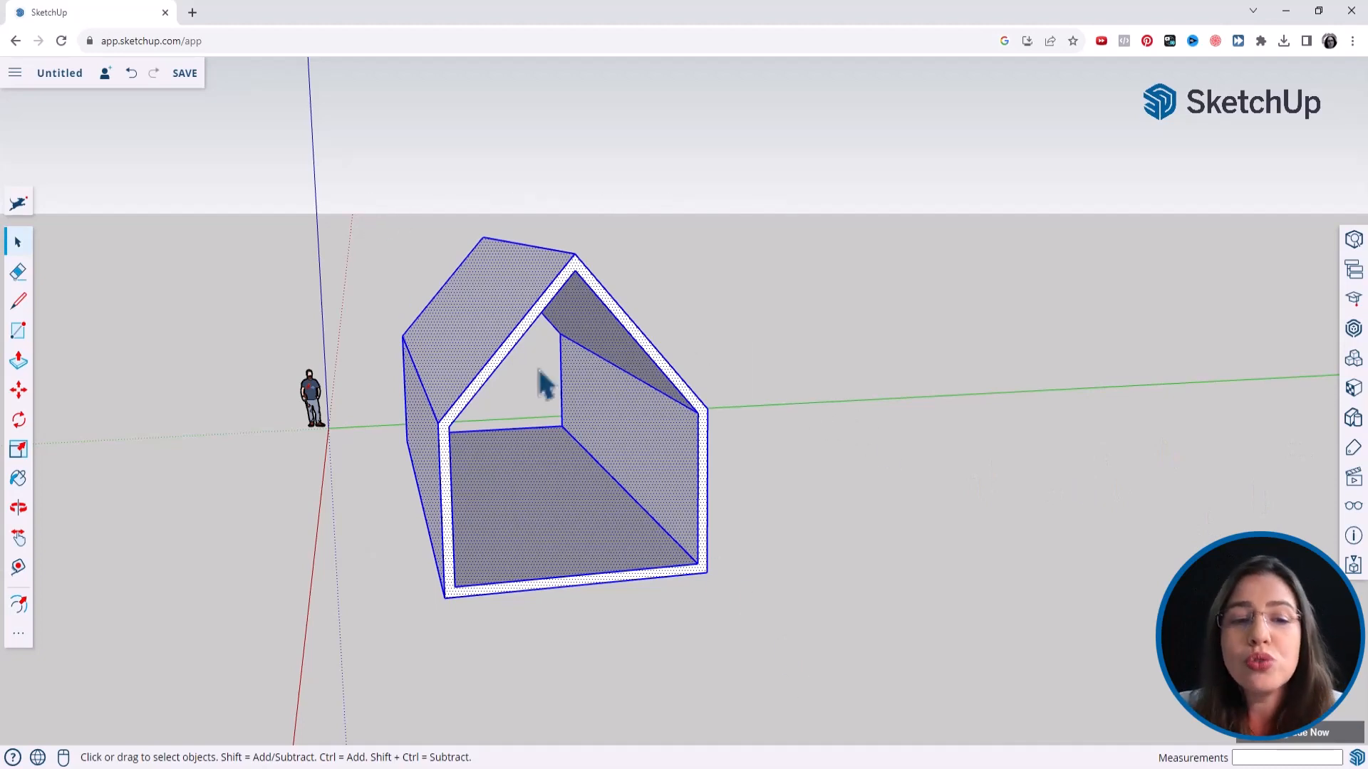
right_click(628, 383)
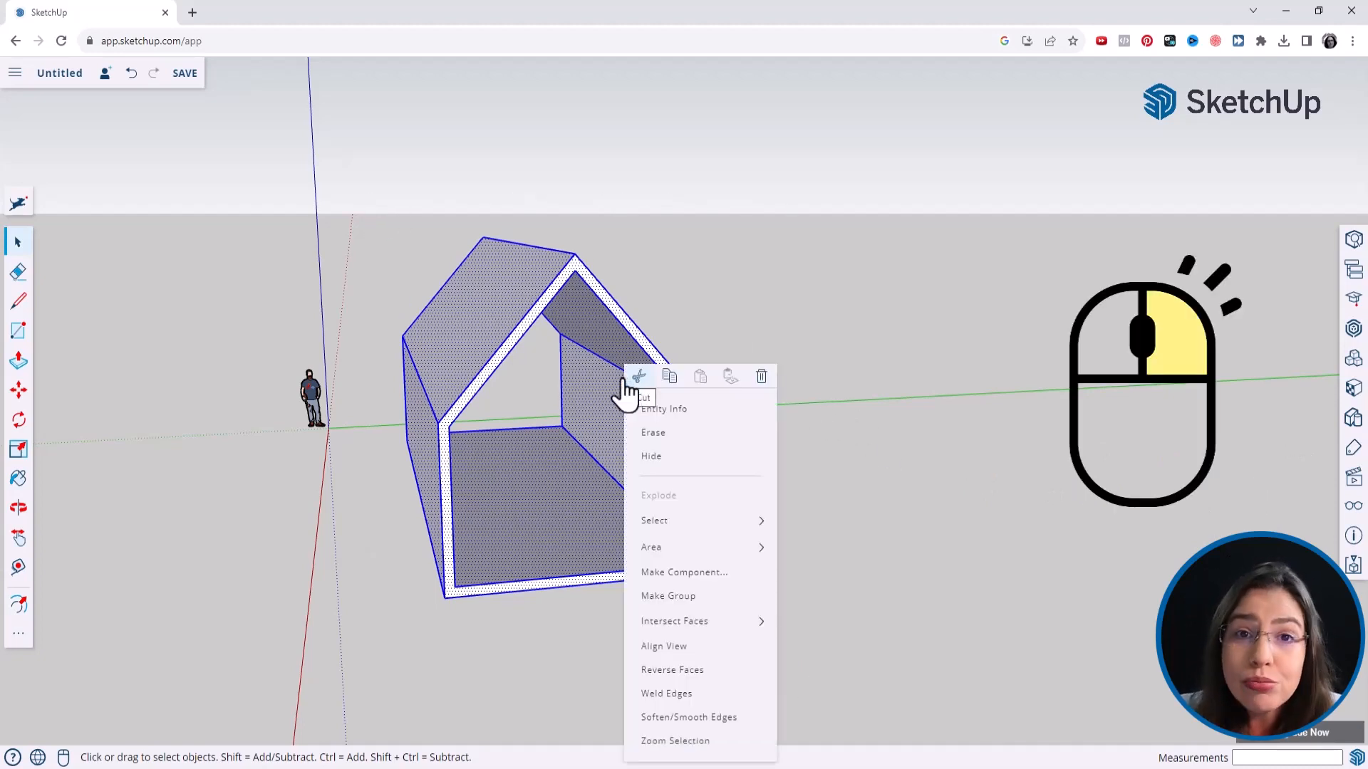
click(670, 596)
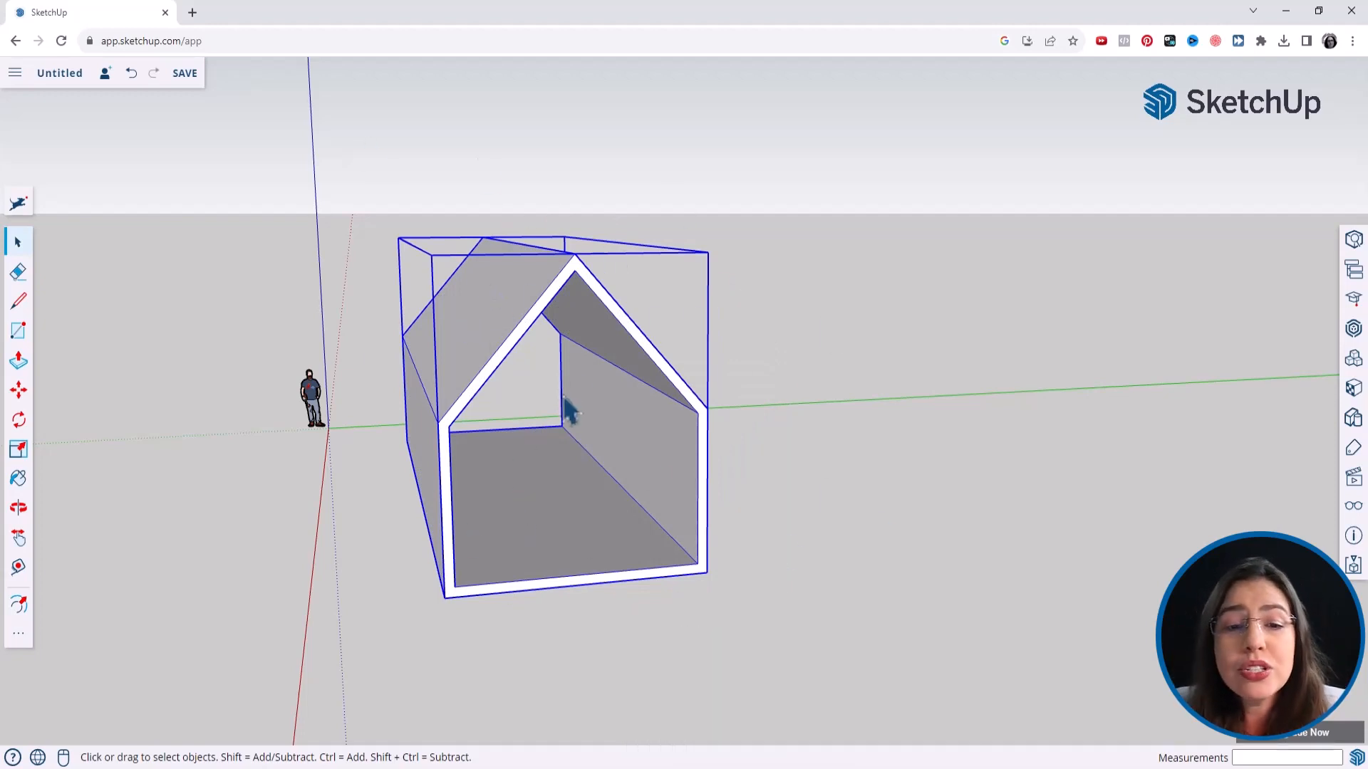
click(208, 436)
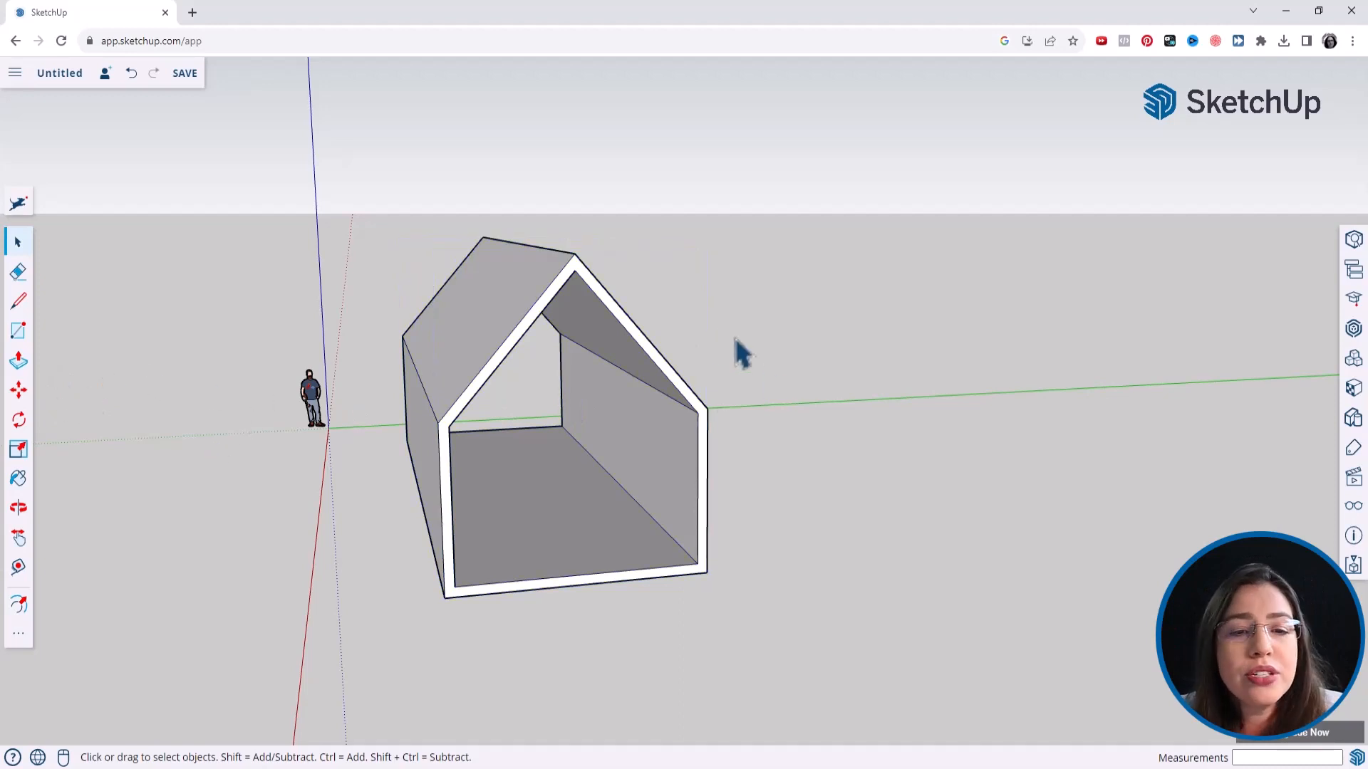
Step: Try to move the grouped house sideways along the green axis as one object
click(600, 335)
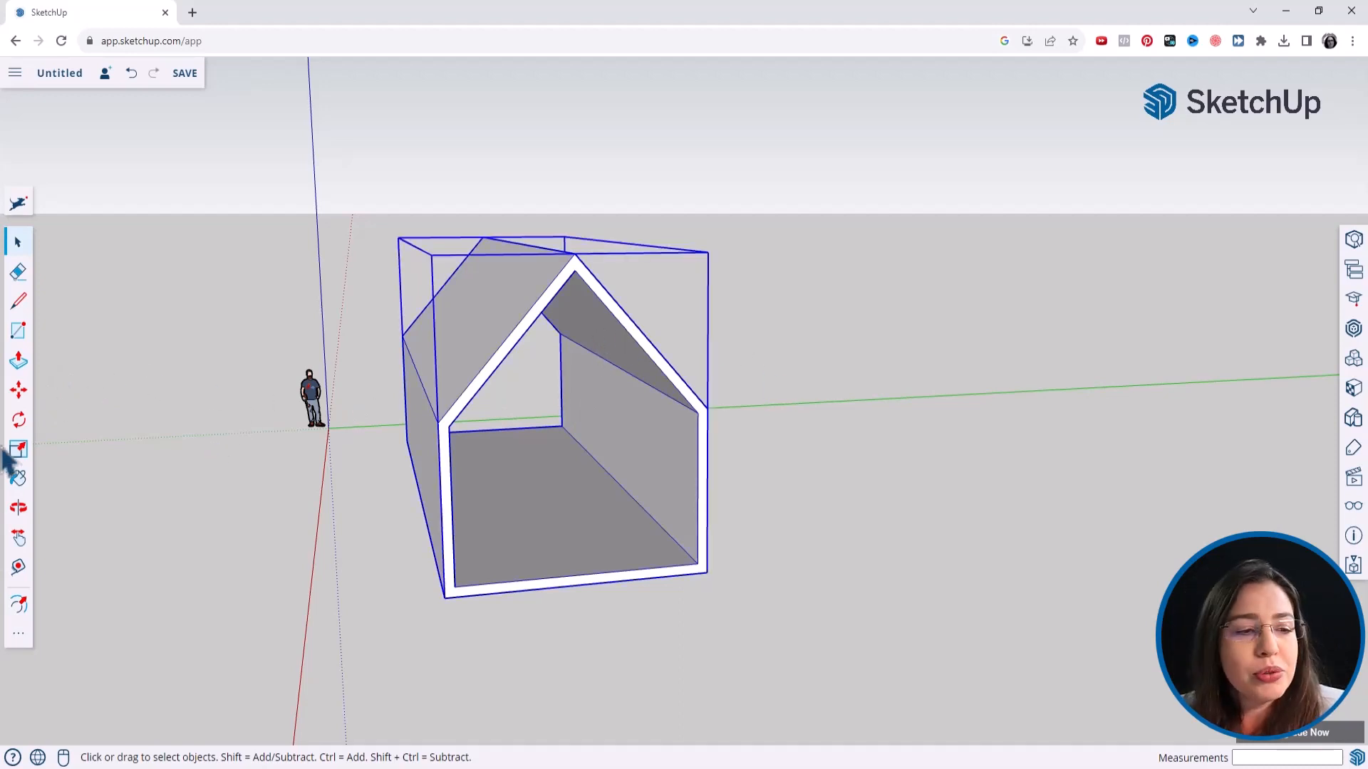
click(19, 389)
click(588, 346)
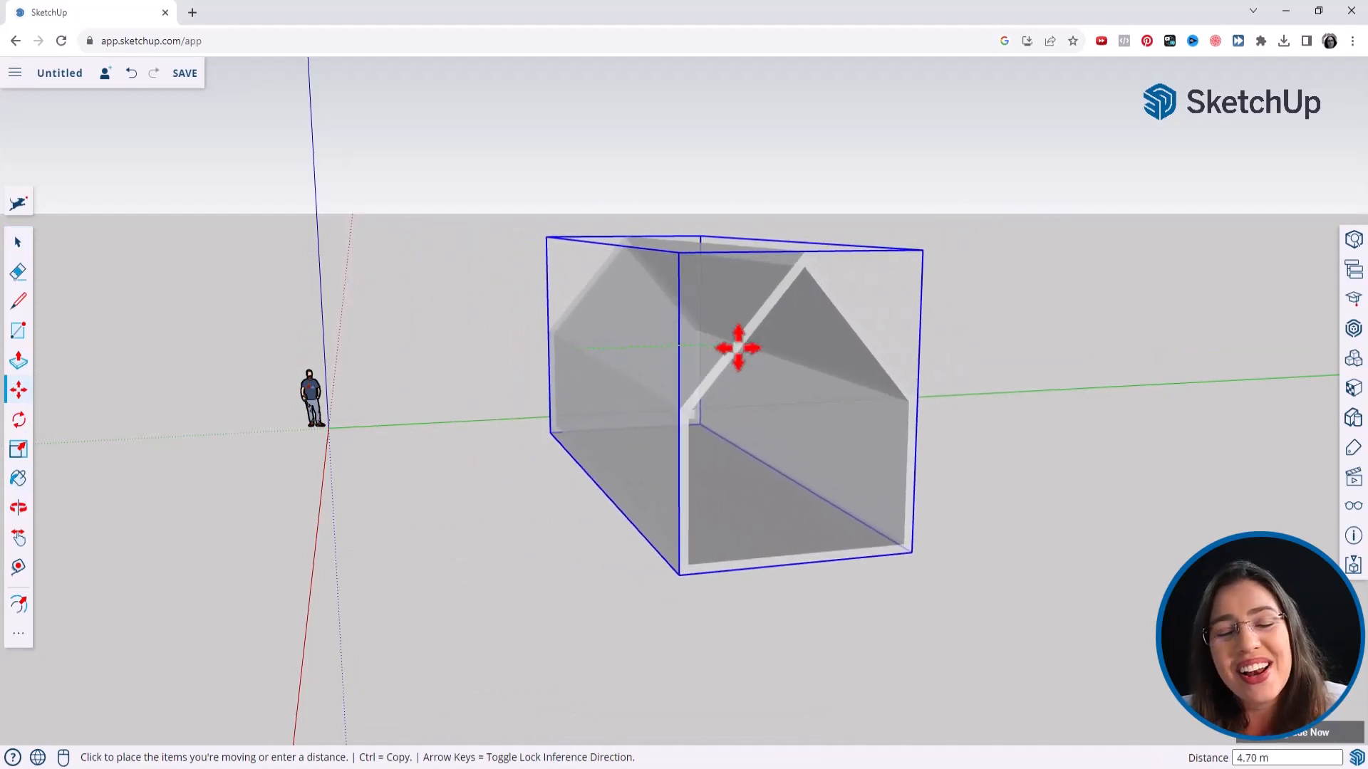
key(Escape)
key(space)
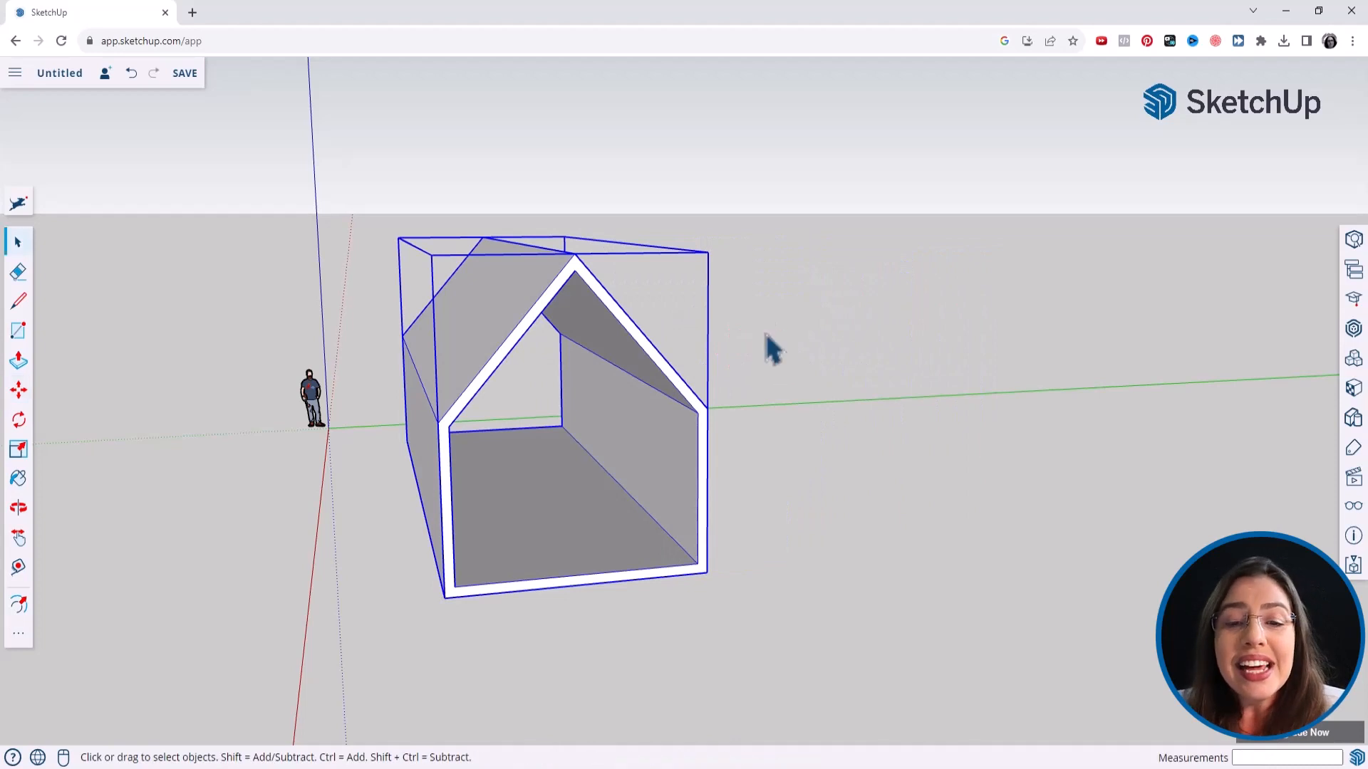
click(773, 349)
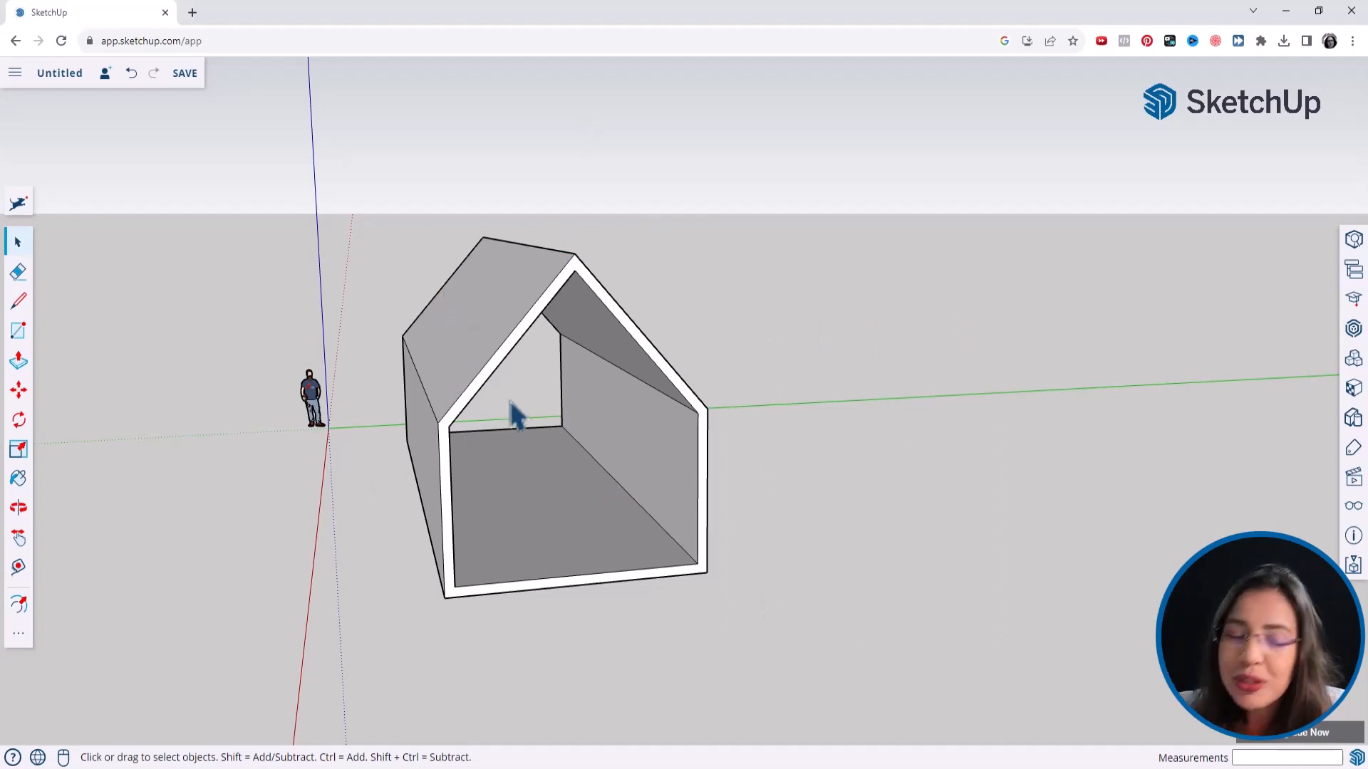
Step: Examine the grouped house's open interior, floor and walls from several angles
key(o)
drag(647, 488, 611, 535)
key(space)
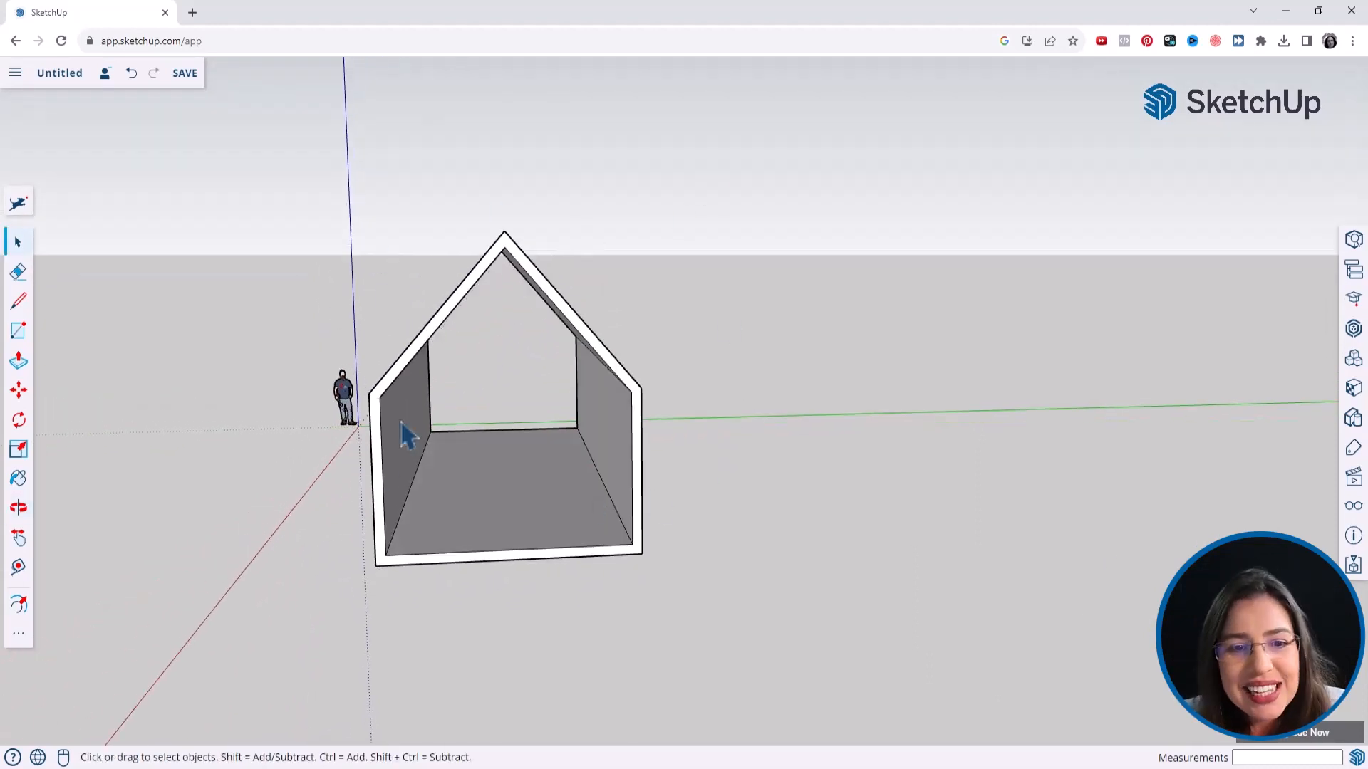
key(o)
drag(455, 468, 441, 507)
key(space)
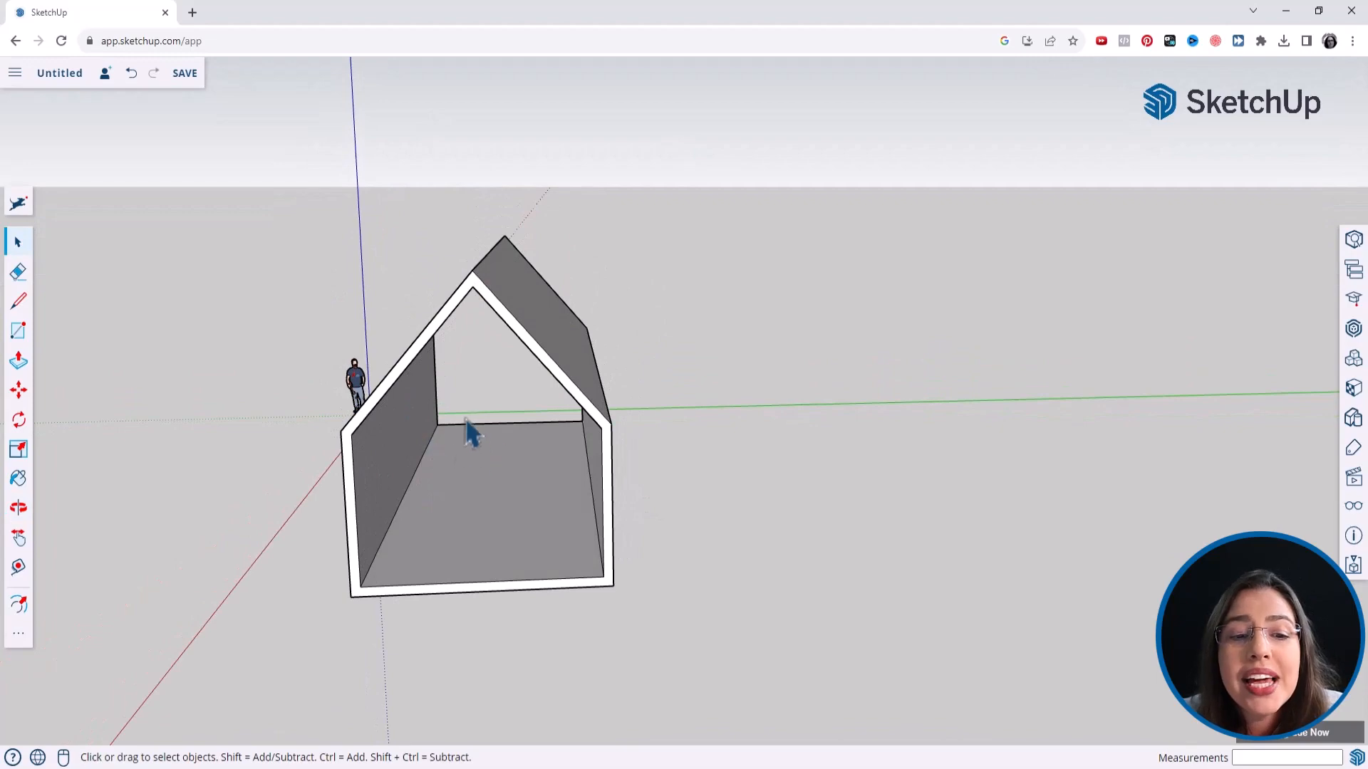
scroll(397, 458, up, 4)
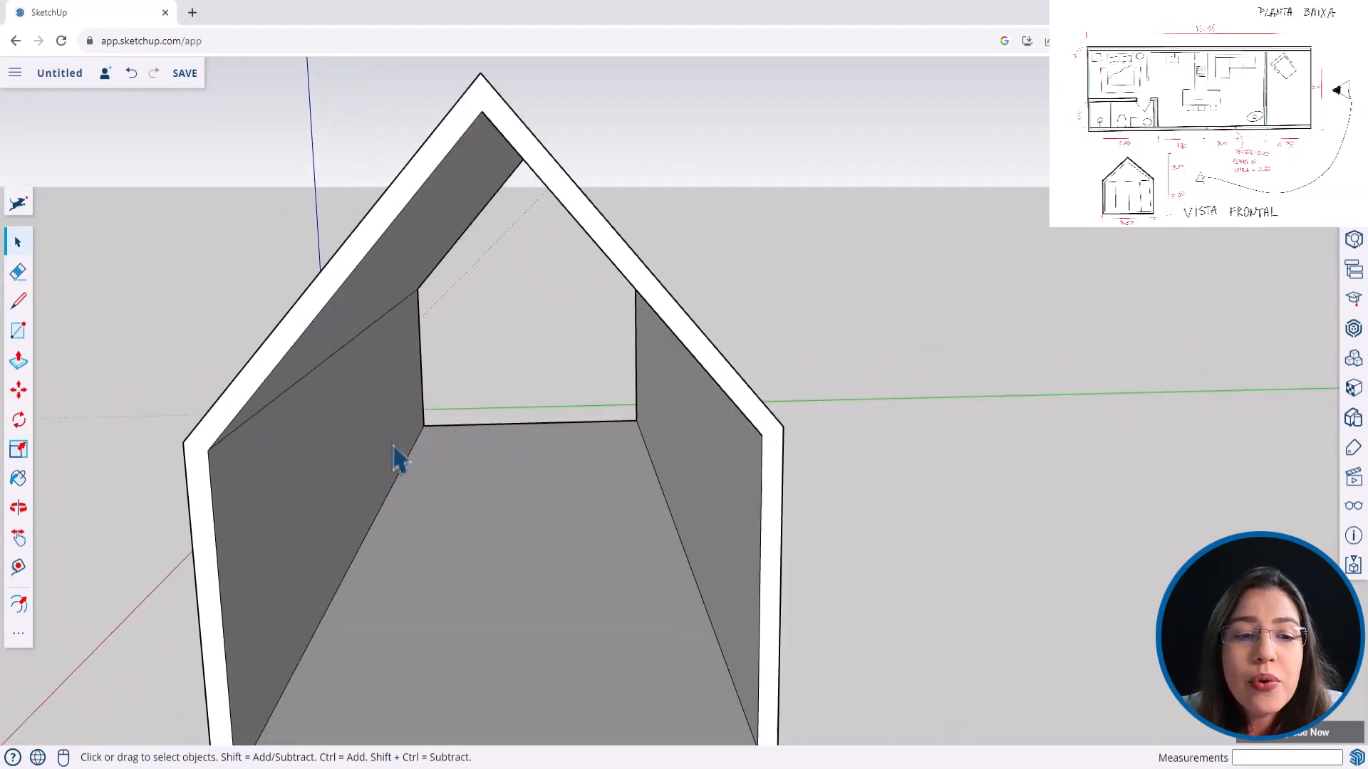
key(o)
middle_drag(389, 442, 394, 446)
scroll(427, 468, up, 4)
scroll(536, 473, down, 6)
middle_drag(536, 473, 518, 343)
scroll(518, 342, down, 2)
middle_drag(525, 428, 482, 405)
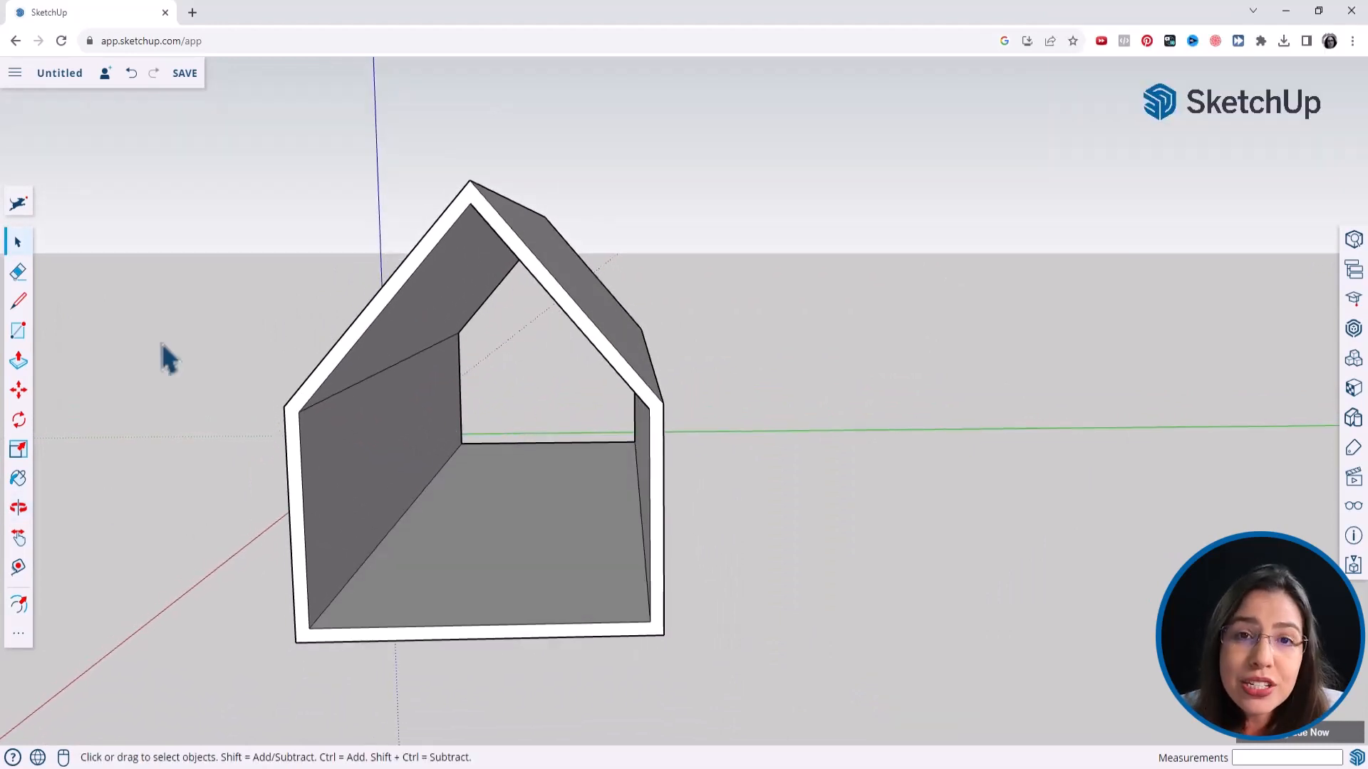
Step: Place a guide point 1.7 m from the floor's left rear inner corner along its rear edge with Tape Measure
click(18, 567)
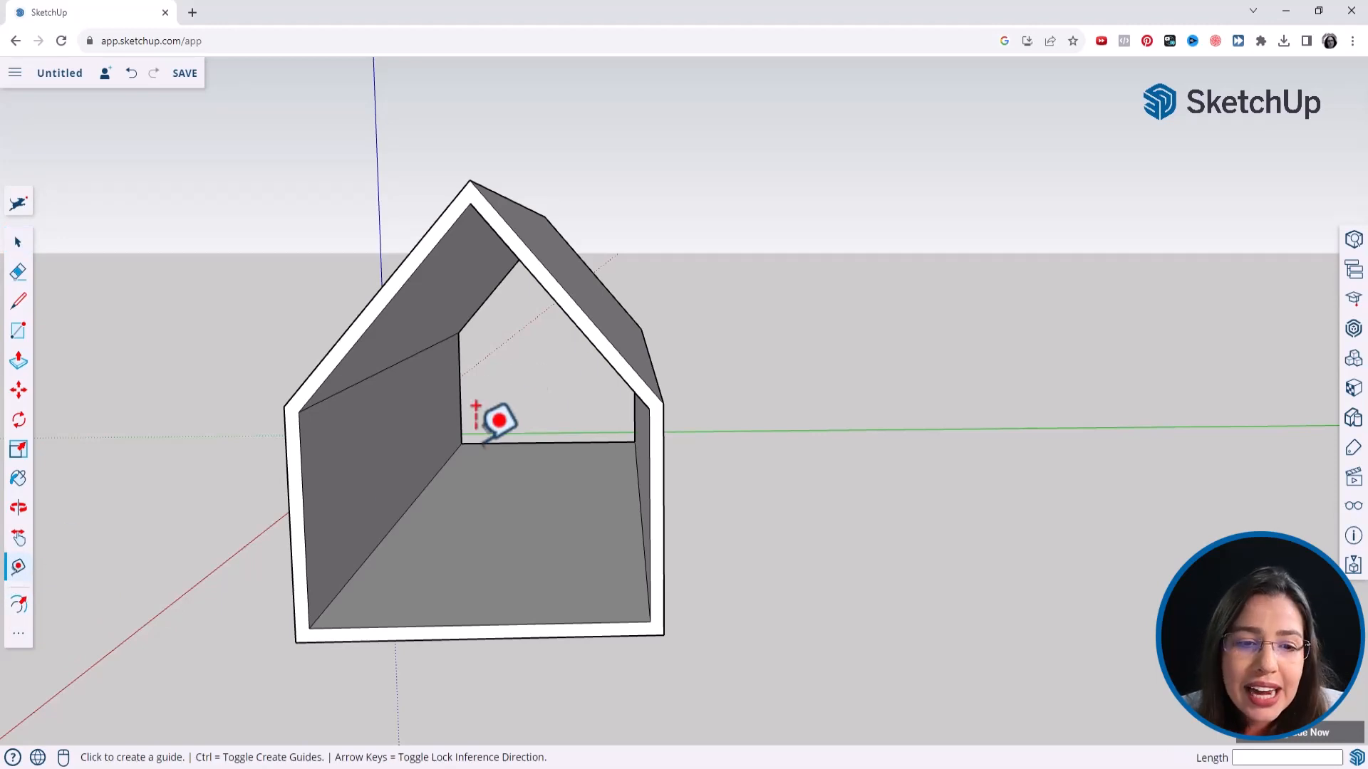
scroll(497, 416, up, 5)
scroll(484, 420, up, 3)
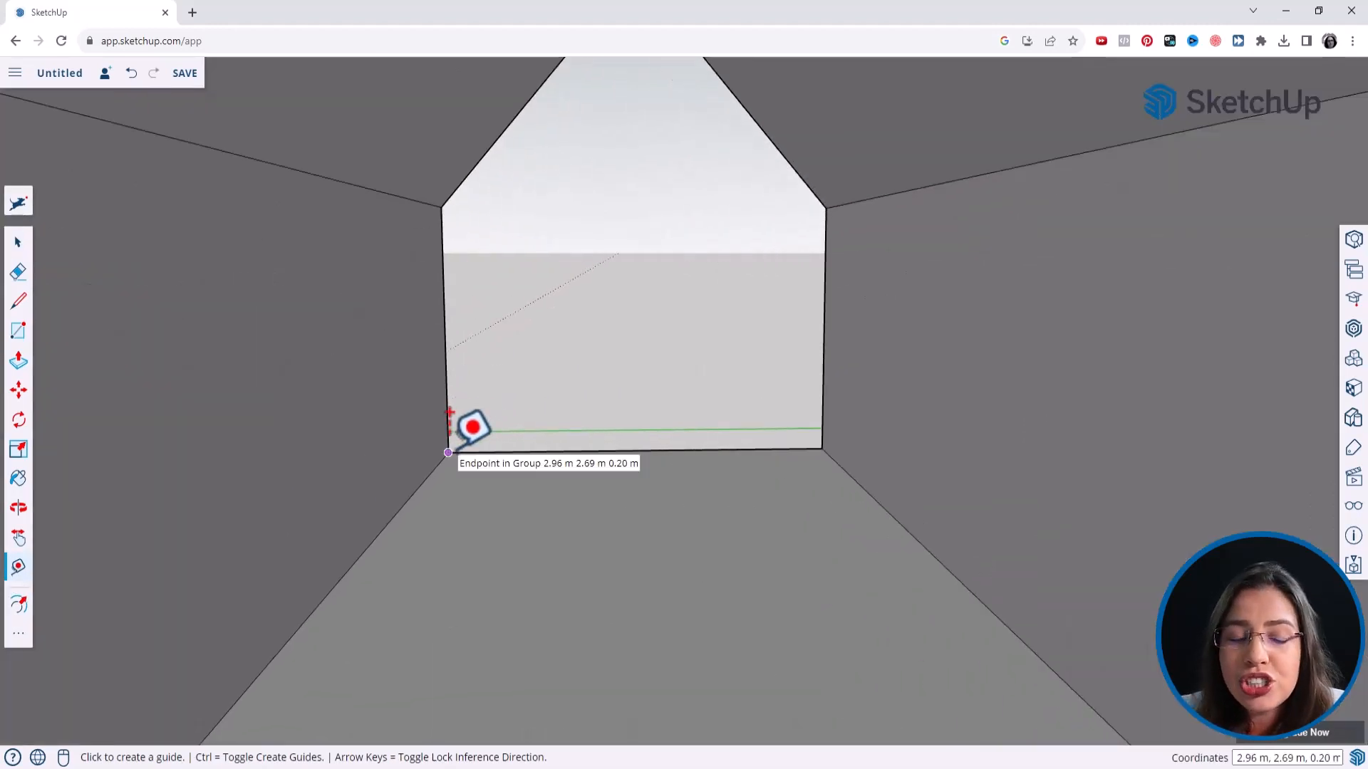
click(447, 452)
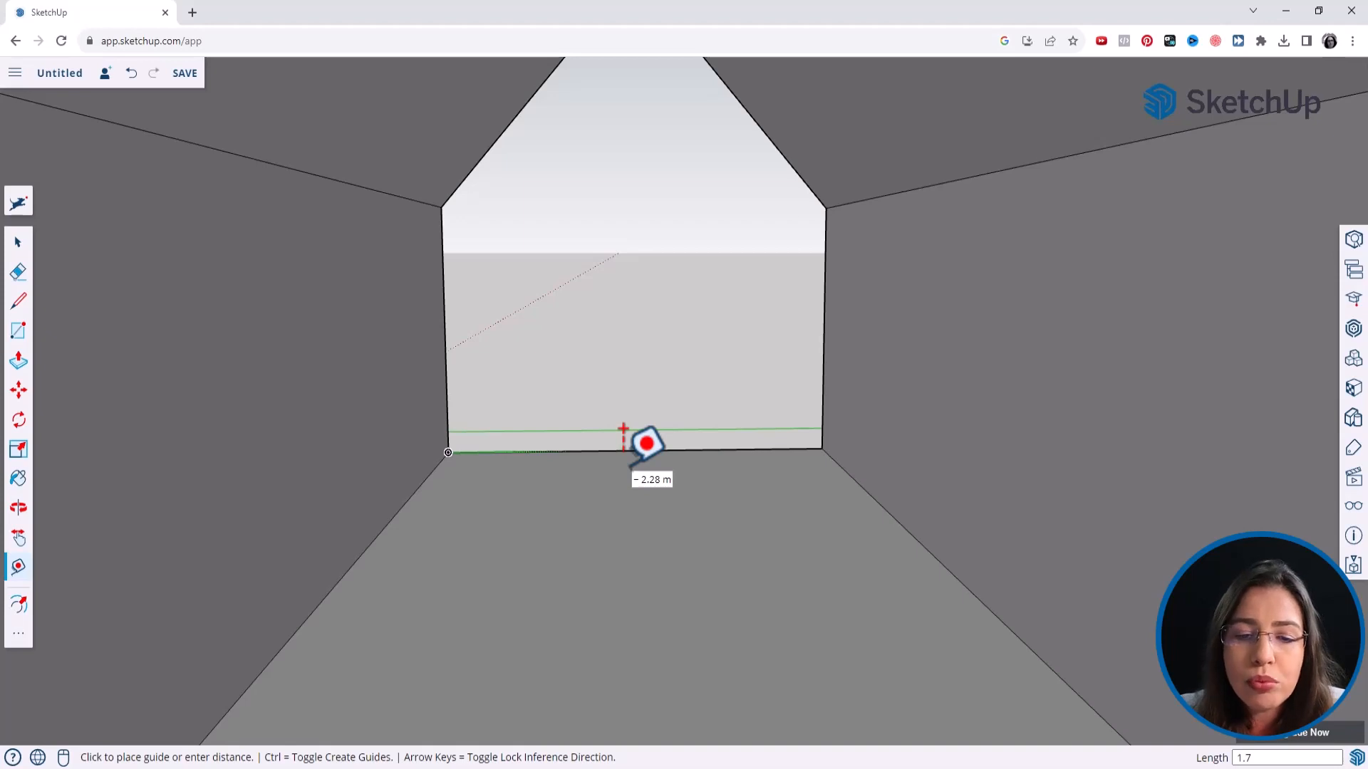
Step: Create a 3.9 m guide along the red axis from the rear-edge guide point into the house floor
scroll(613, 413, up, 5)
middle_drag(623, 406, 795, 507)
scroll(797, 503, down, 10)
middle_drag(812, 460, 586, 320)
scroll(556, 370, up, 6)
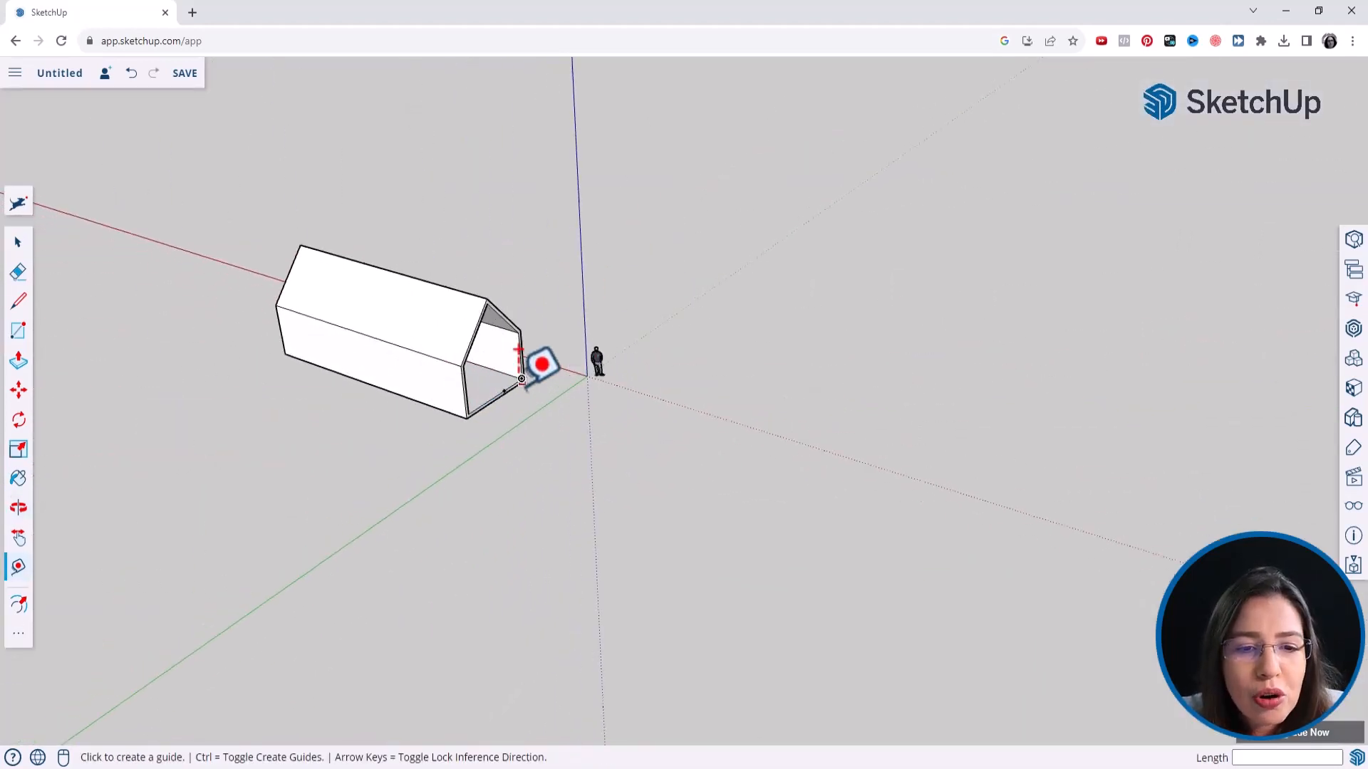
scroll(519, 356, up, 8)
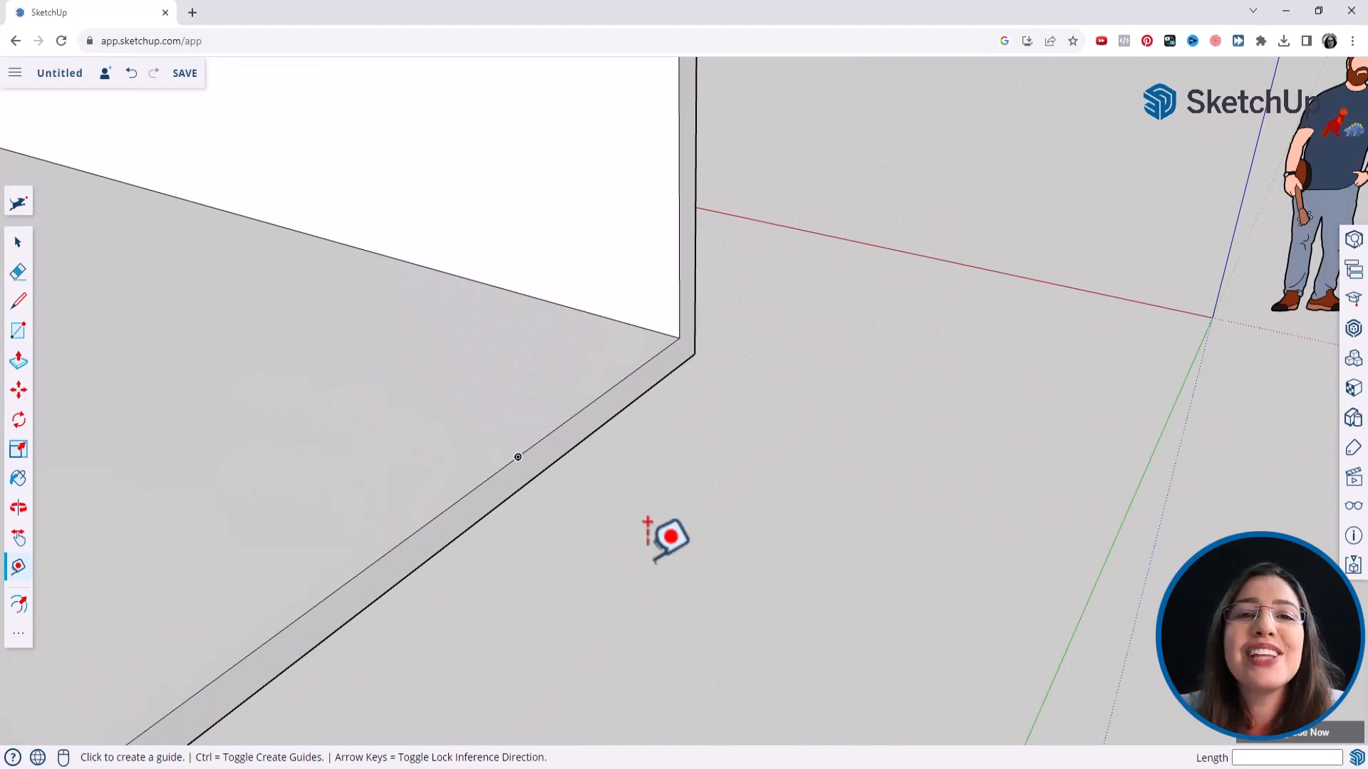
scroll(803, 642, down, 5)
scroll(670, 536, up, 3)
scroll(669, 586, down, 3)
middle_drag(673, 535, 468, 515)
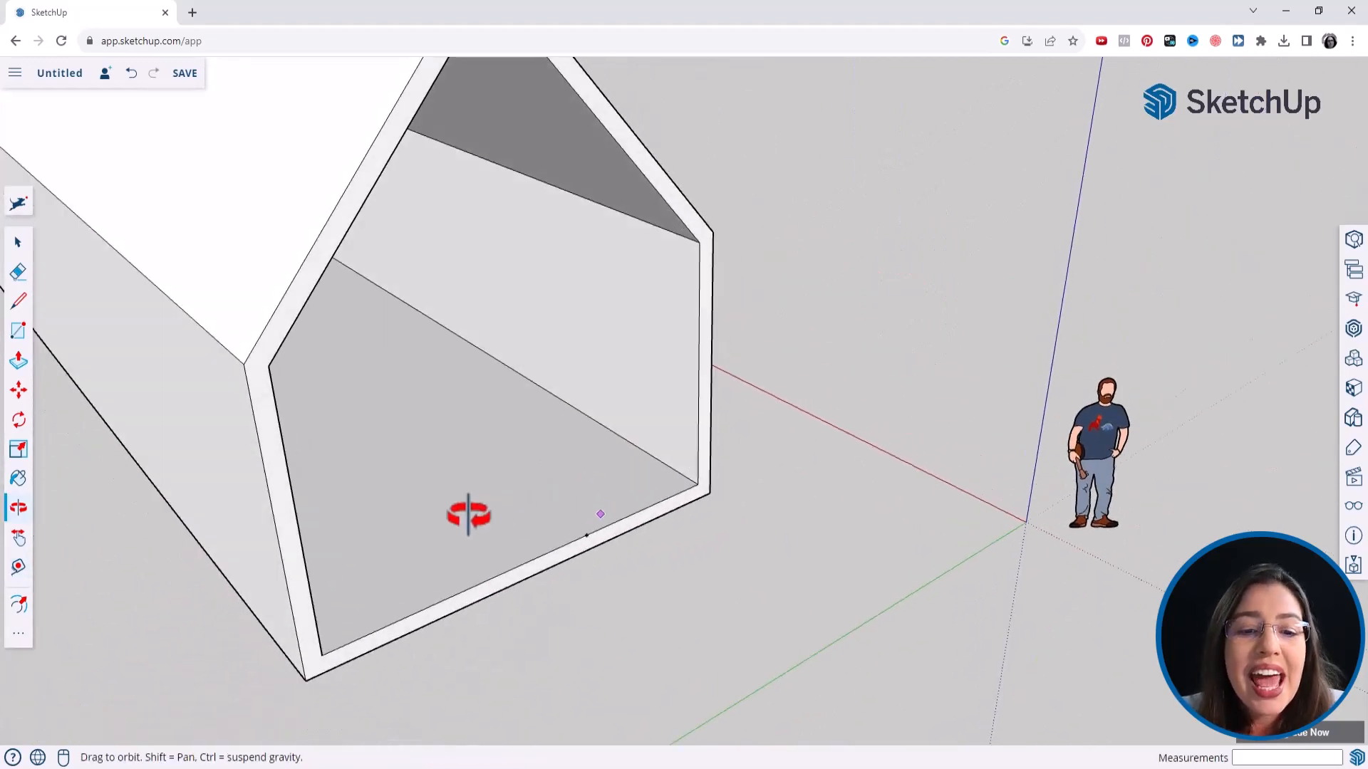
scroll(491, 392, up, 3)
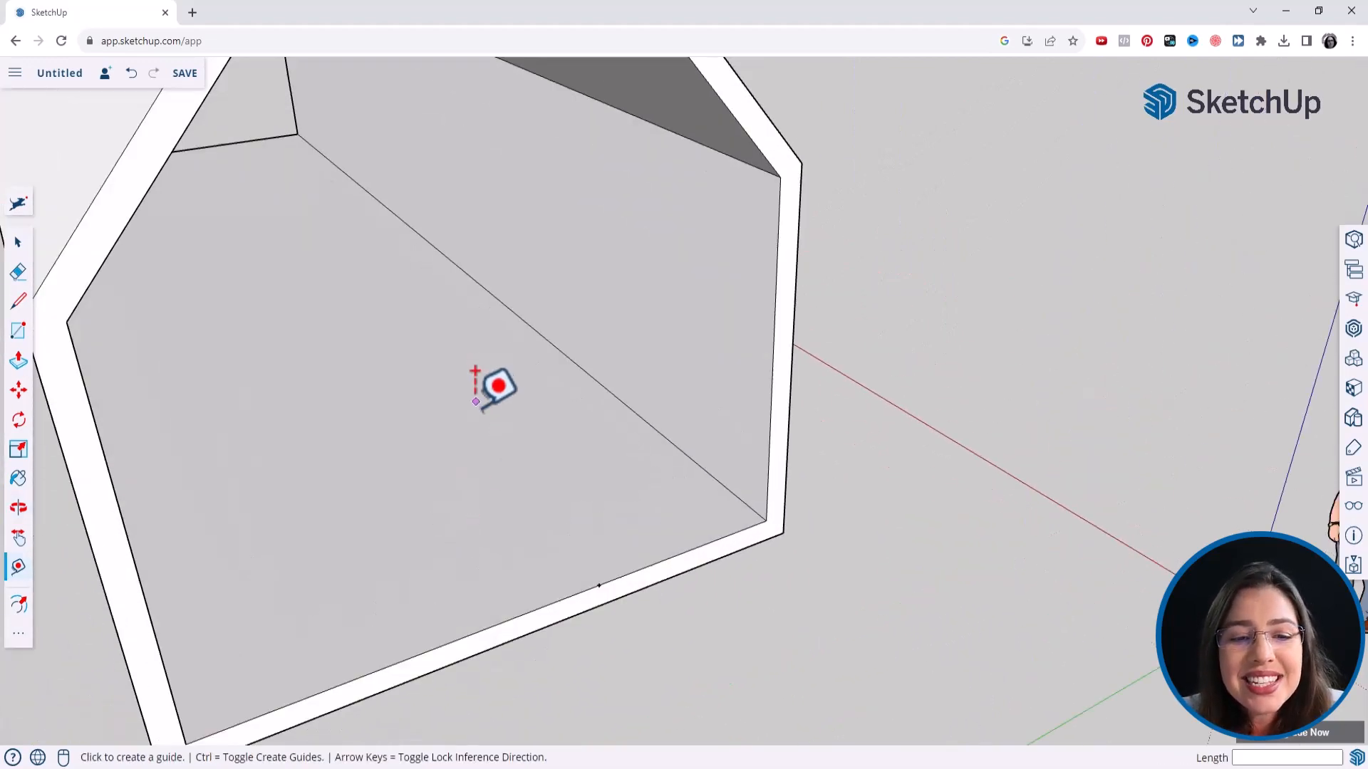
click(598, 585)
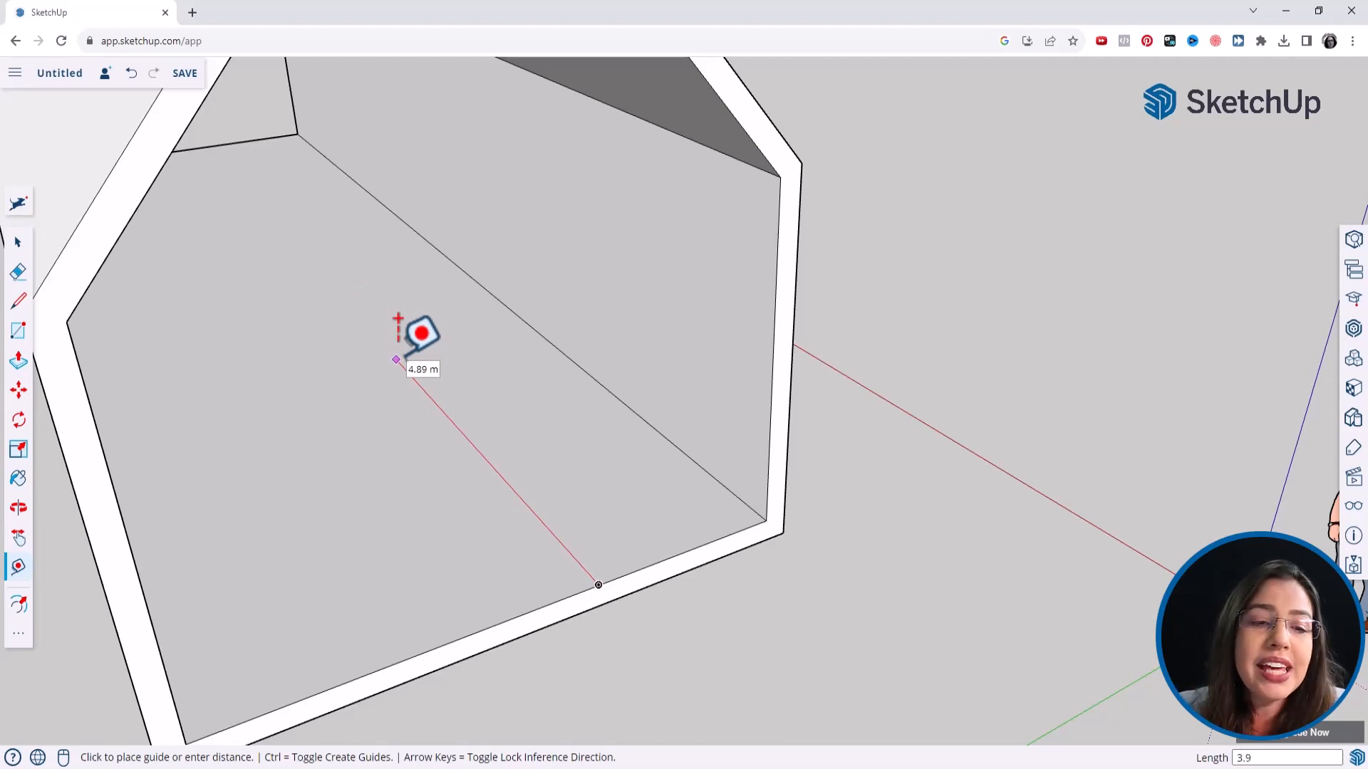
key(Return)
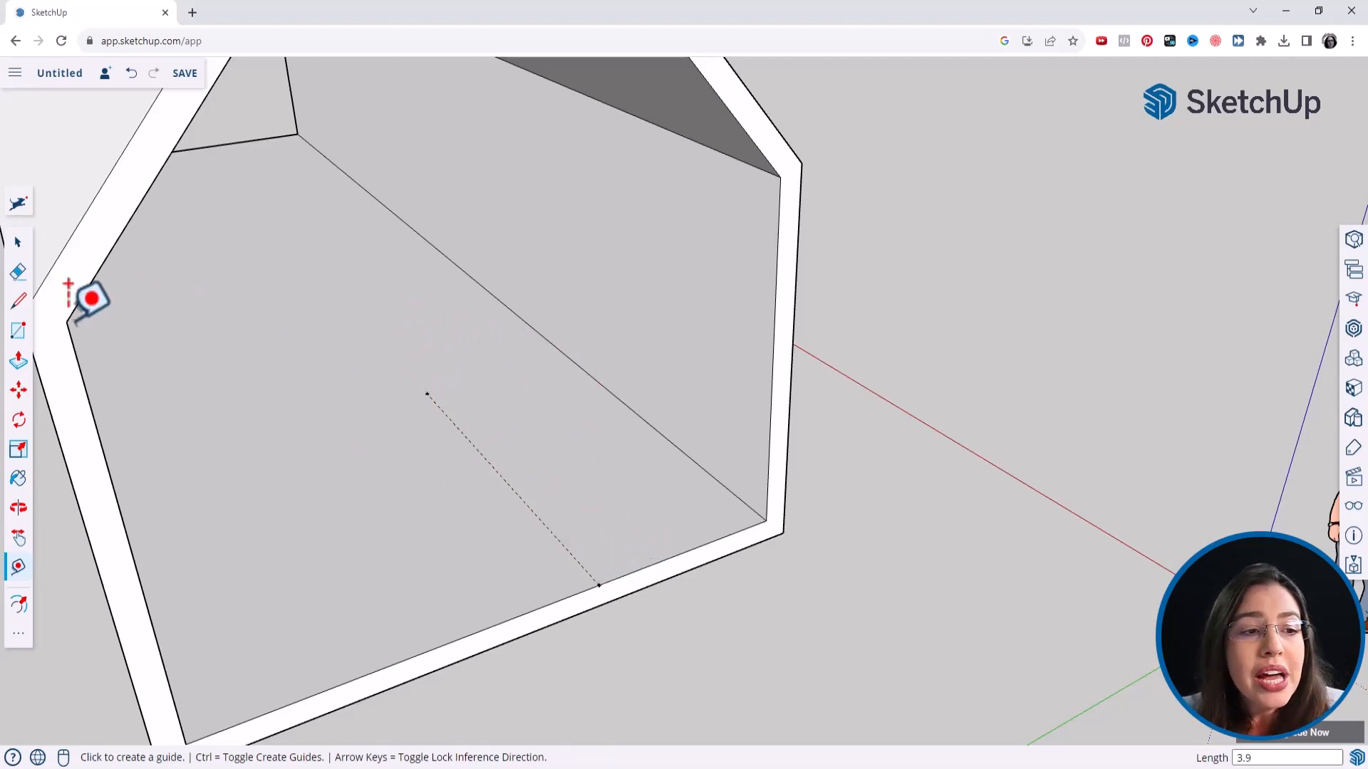
Step: Draw the outer wall outline from the rear inner corner to the guide point, along the 3.9 m guide and across to the side wall
click(18, 301)
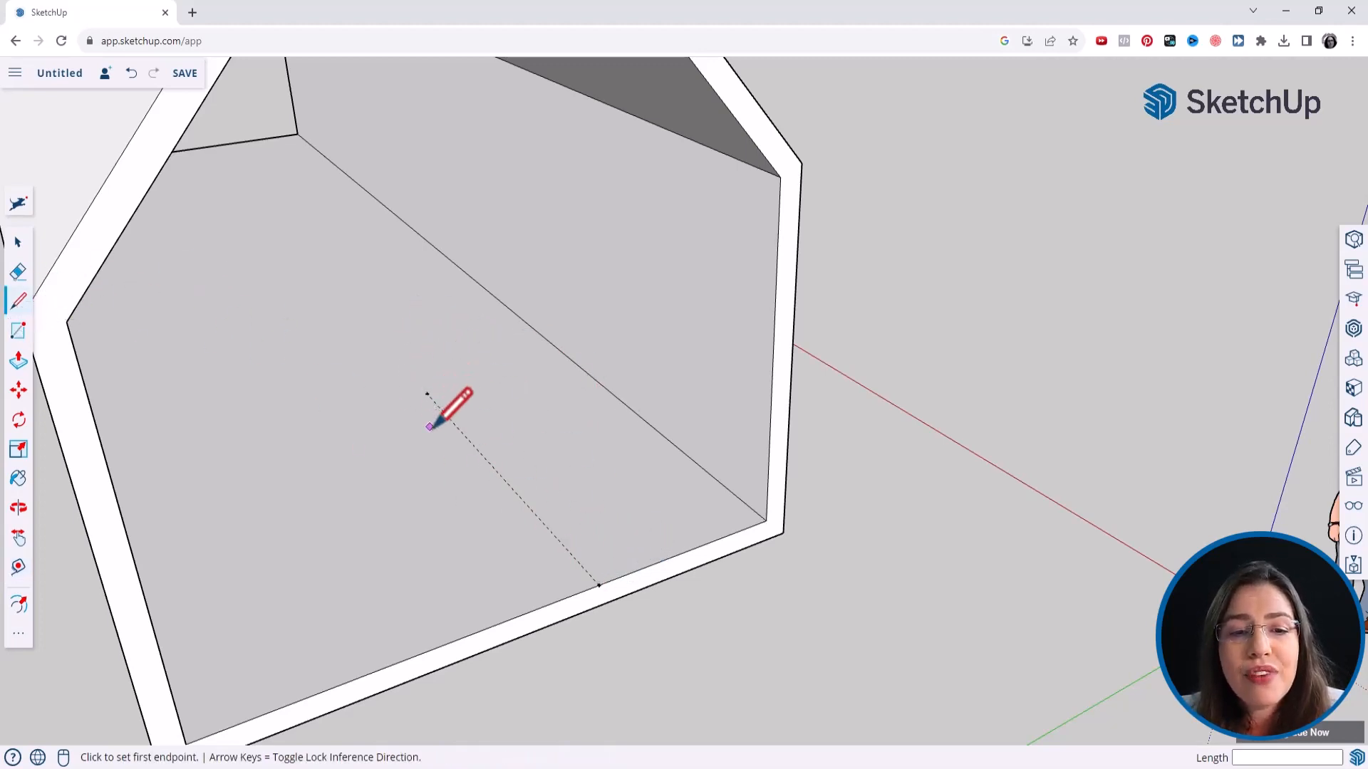
click(765, 522)
click(598, 585)
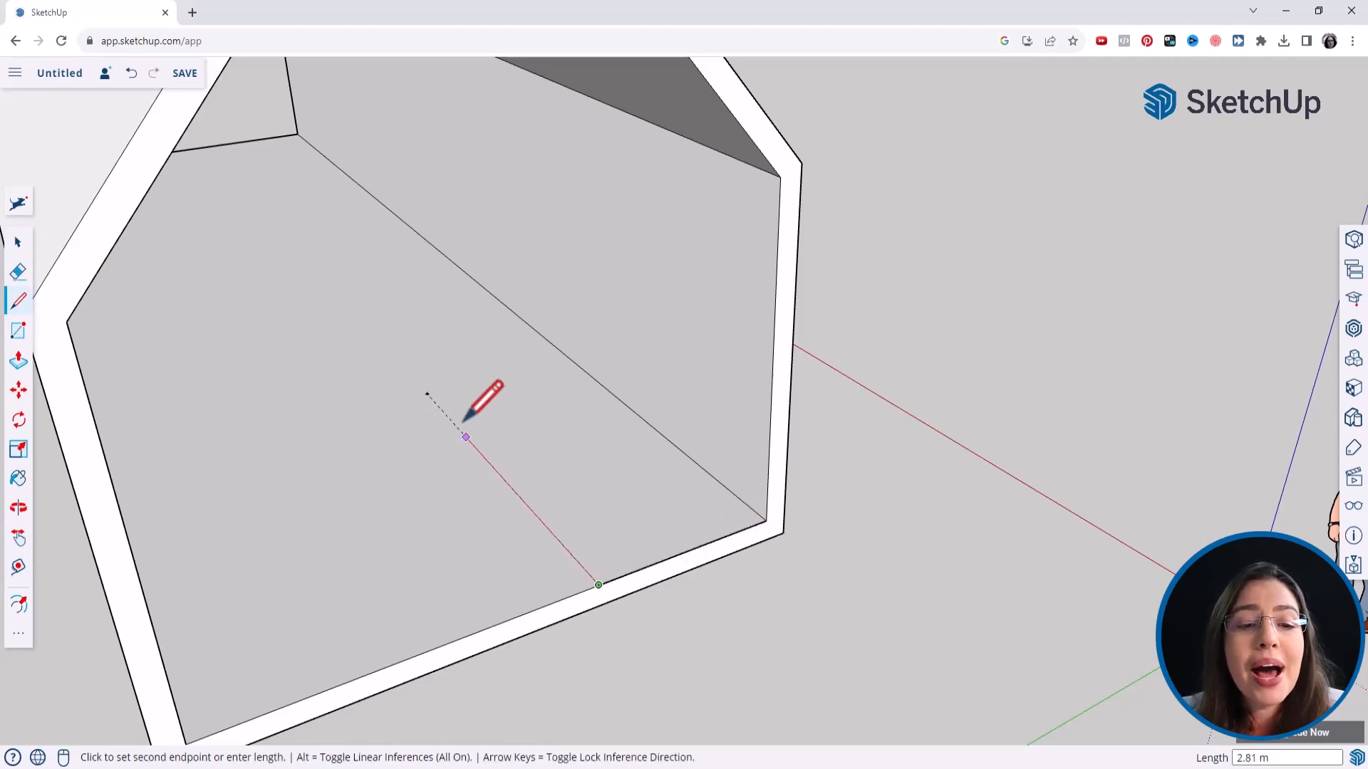
click(426, 394)
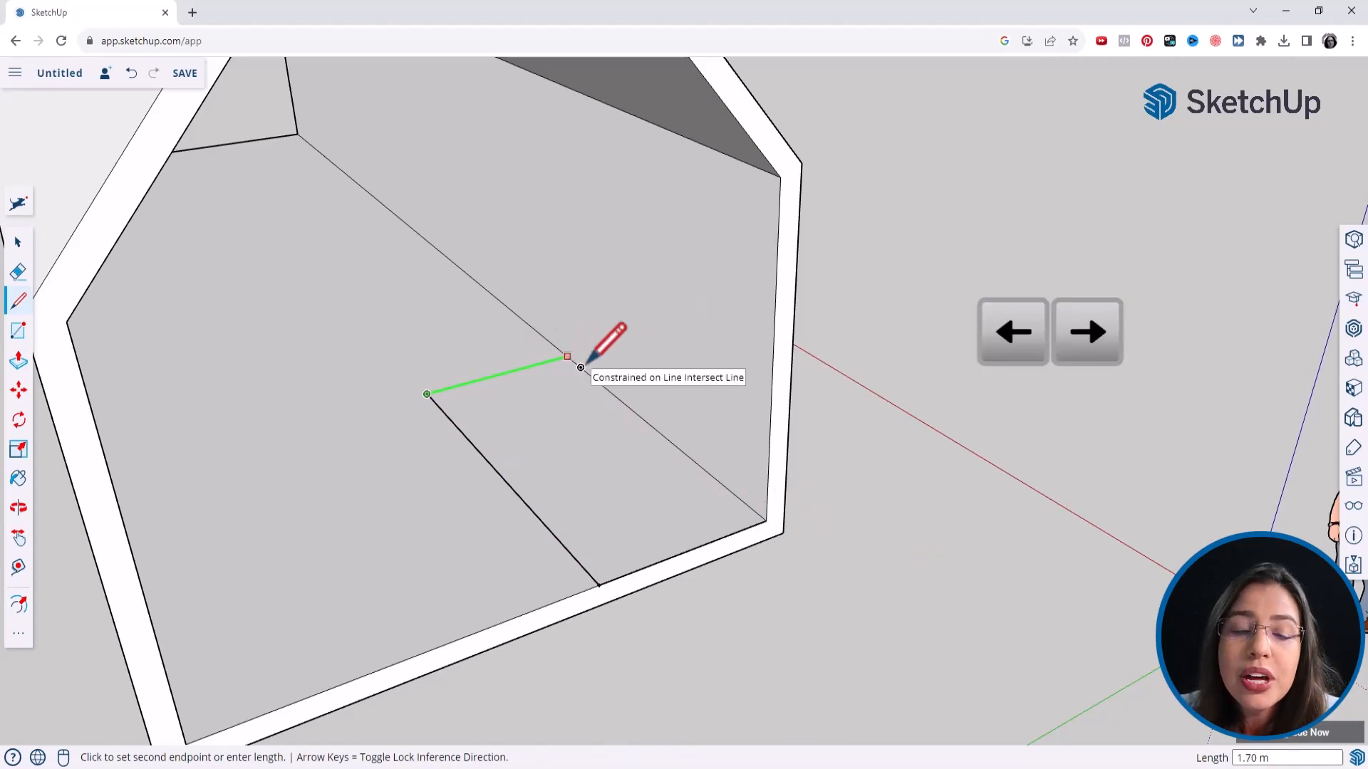
click(587, 363)
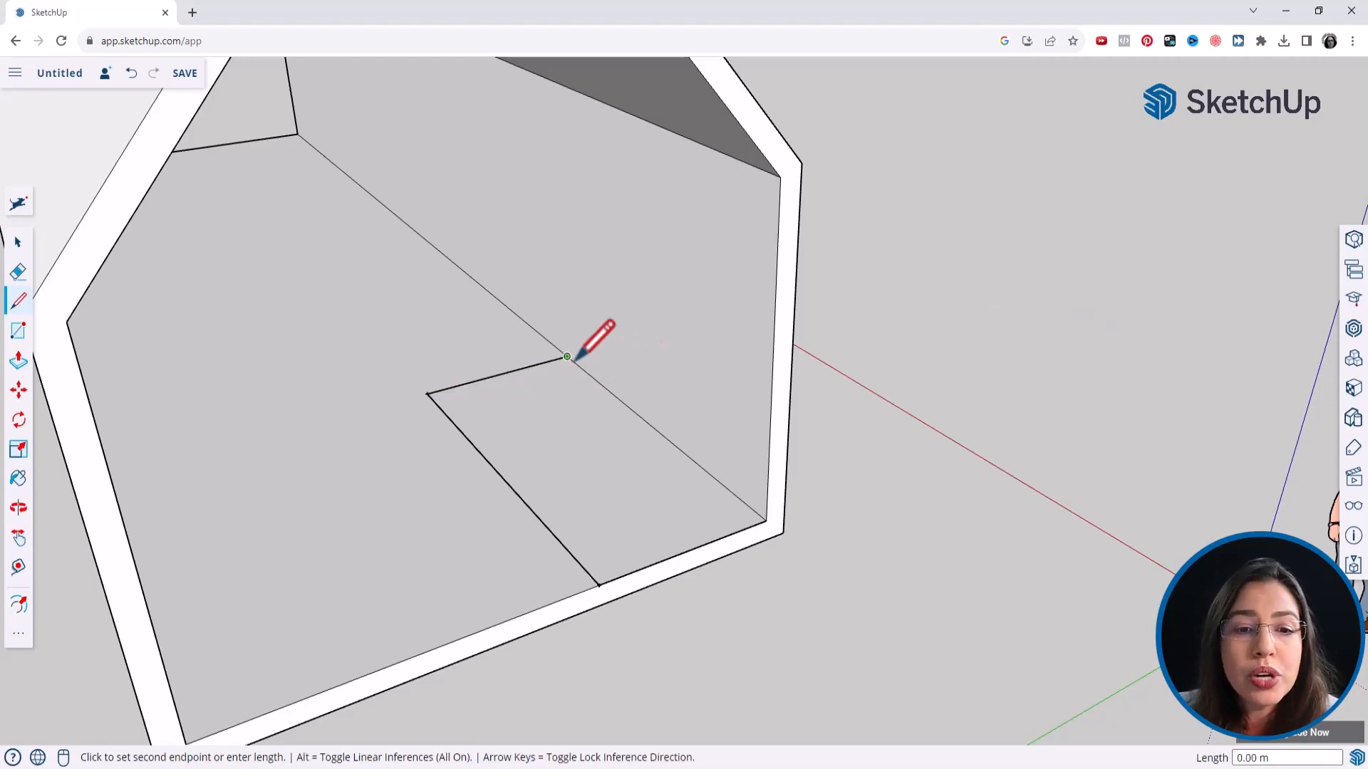
Step: Draw the inner wall outline 0.2 m inside, with a 1.5 m line off the side wall and a parallel line back to the rear edge
scroll(576, 360, up, 2)
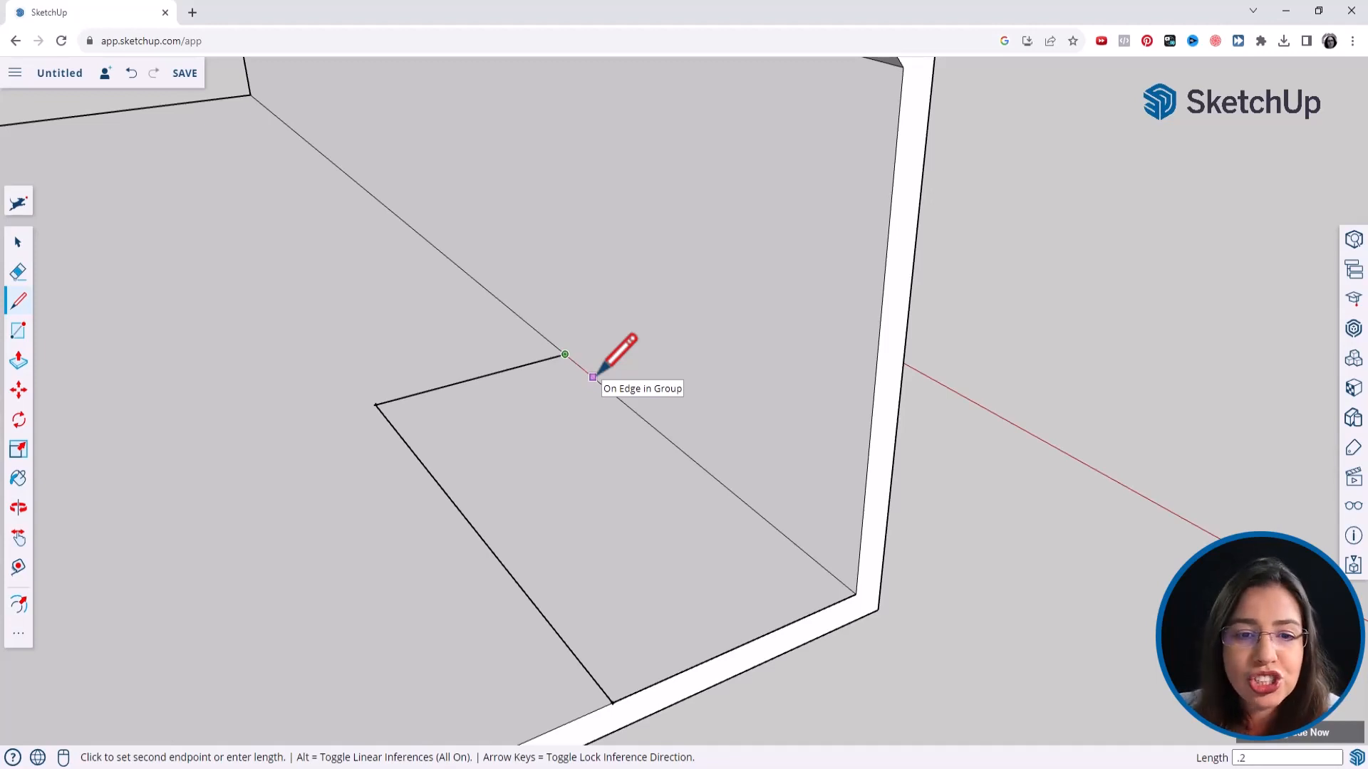
key(Return)
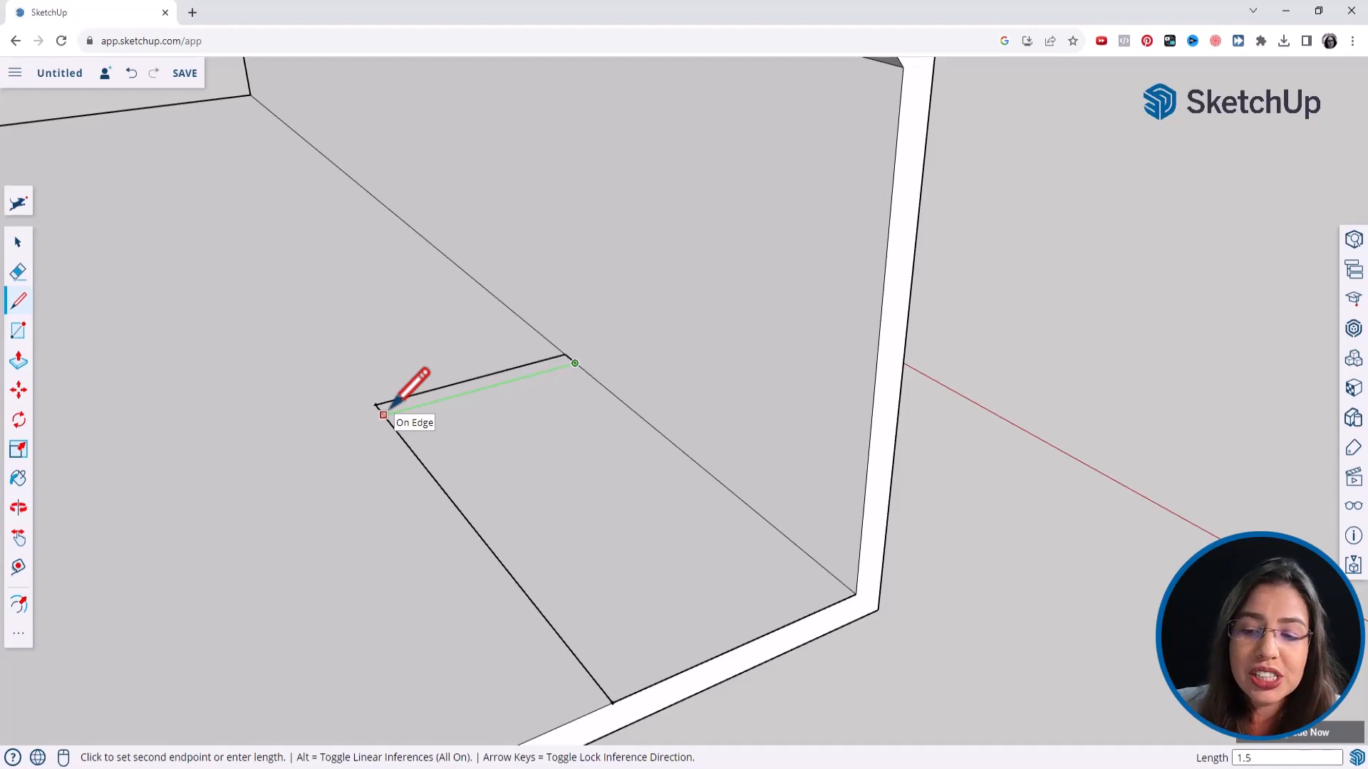
key(Return)
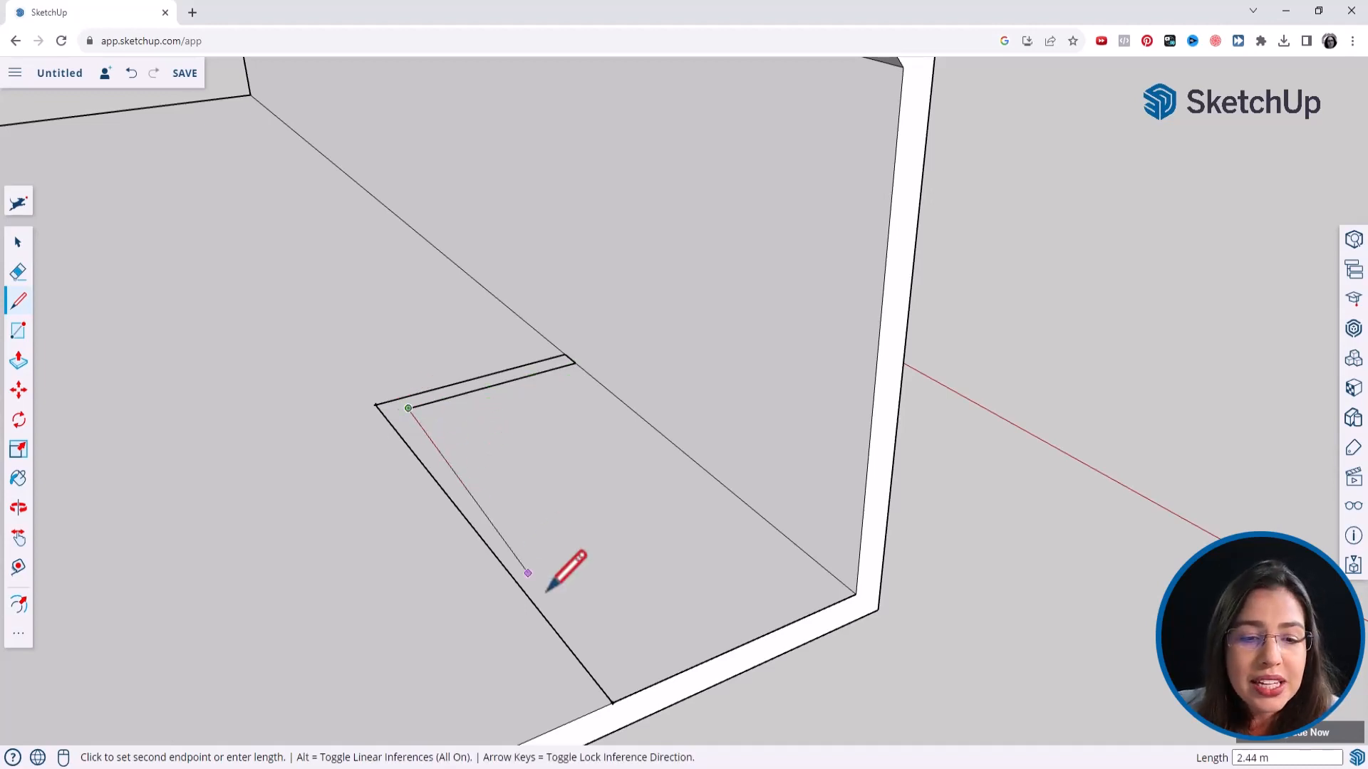
click(643, 688)
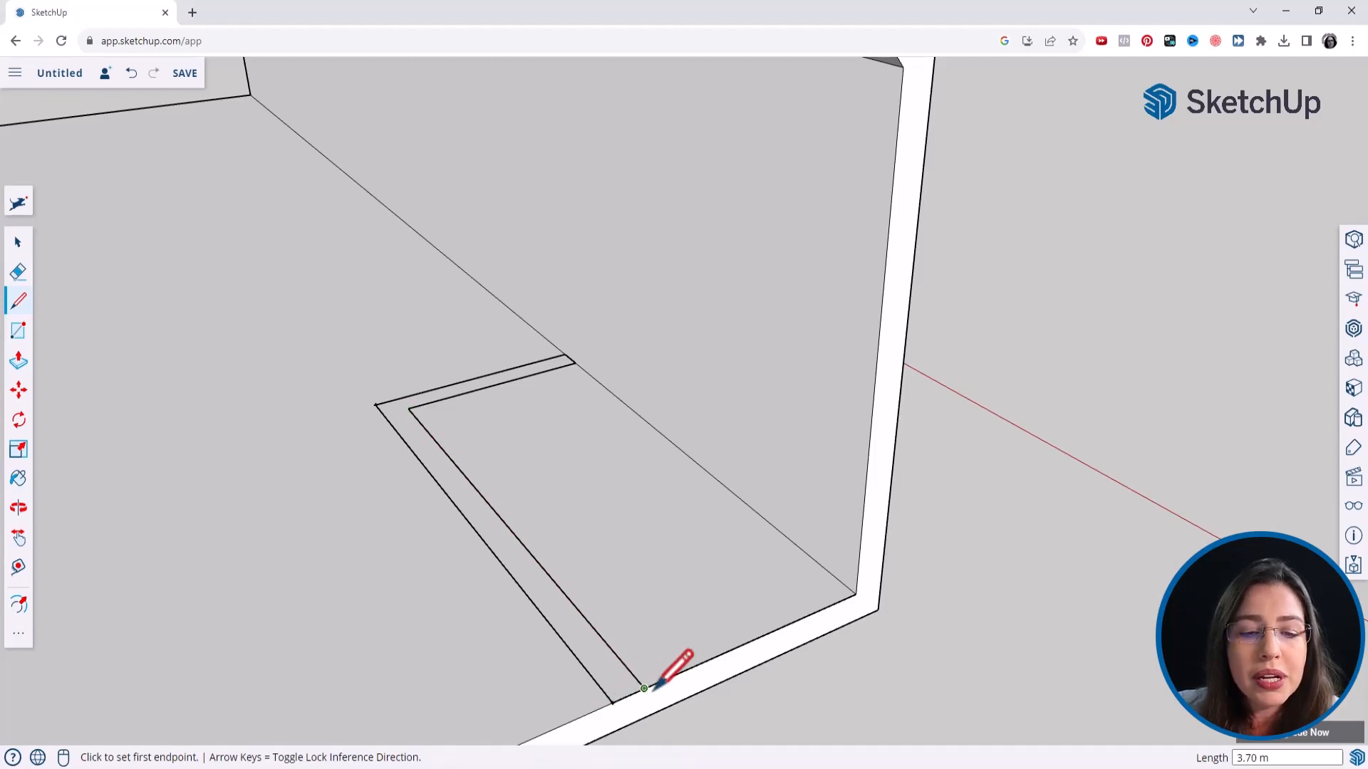
Step: Close the interior wall outline with a short line along the open floor edge and select the L-shaped face
click(645, 689)
click(612, 703)
click(17, 242)
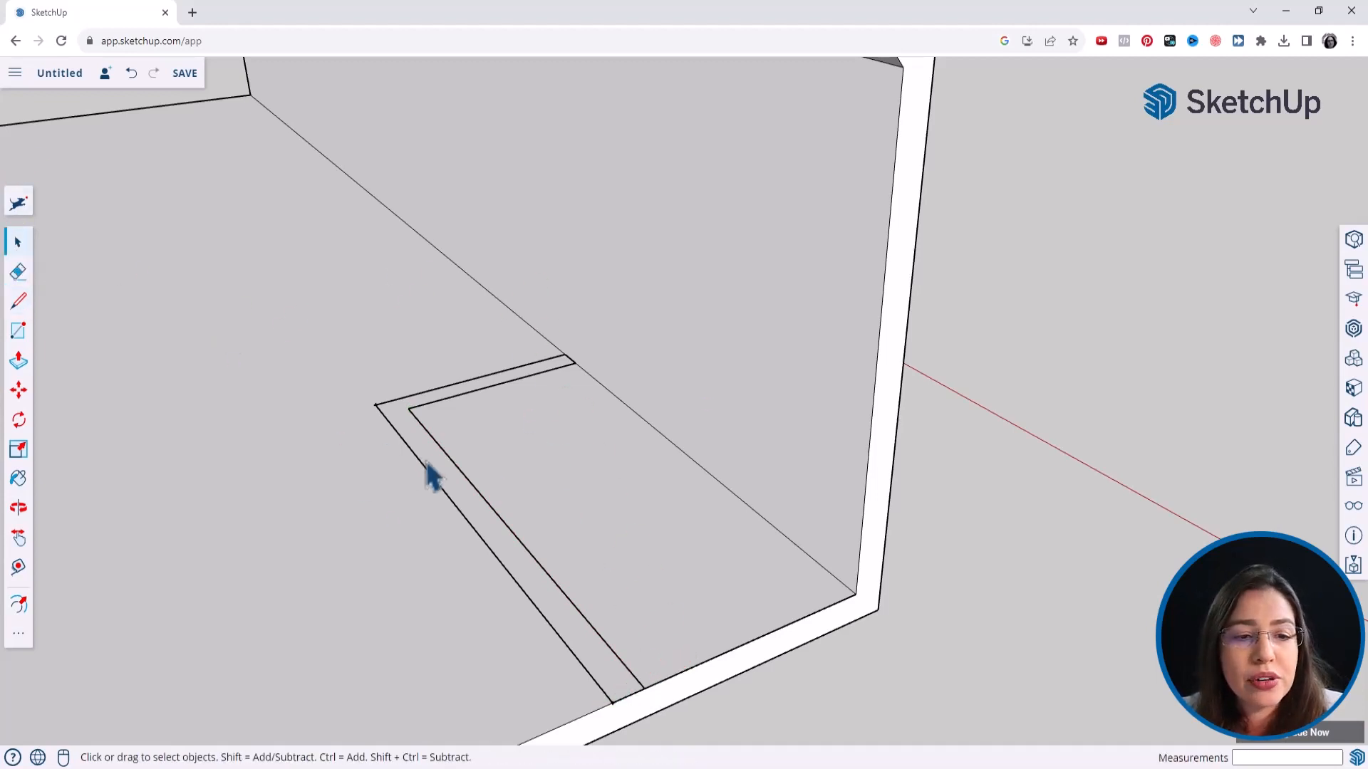
click(437, 463)
scroll(613, 652, up, 2)
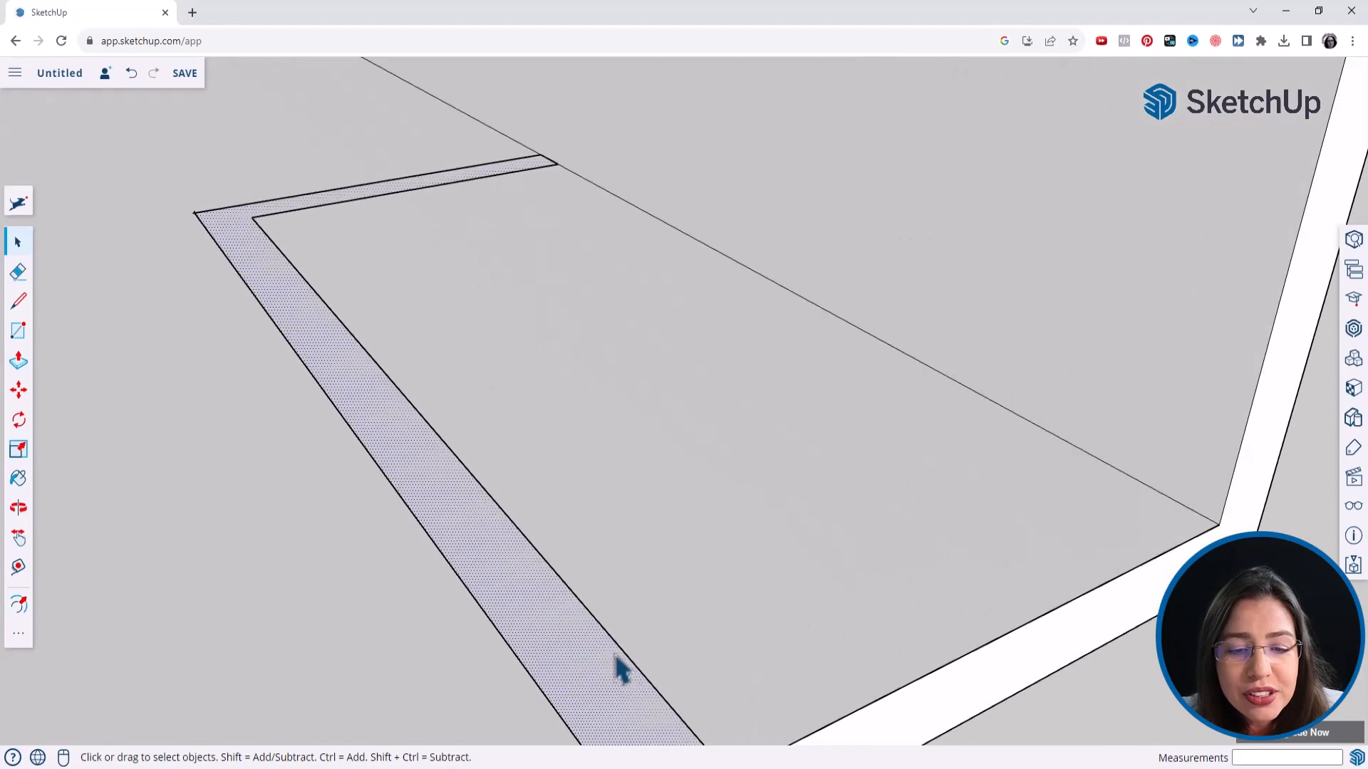
scroll(594, 666, down, 1)
scroll(527, 609, down, 1)
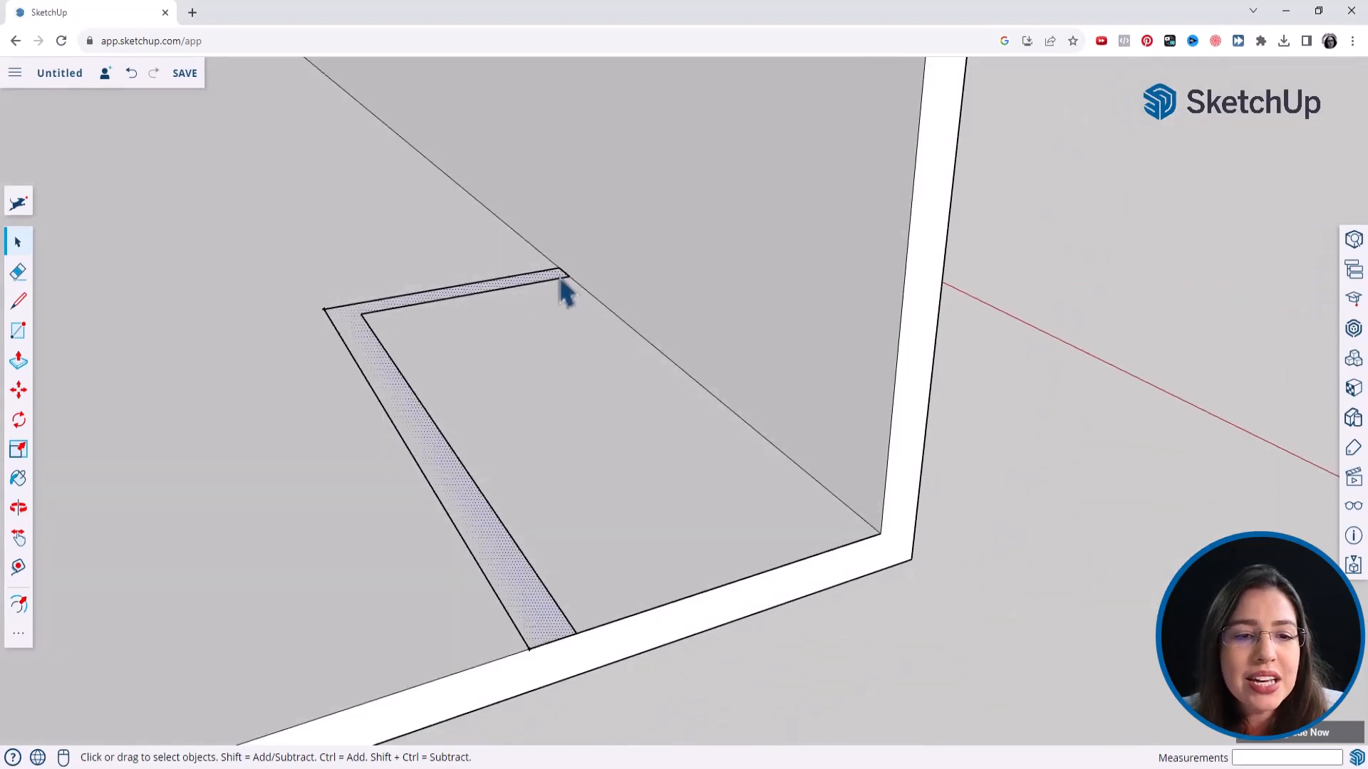
scroll(527, 605, down, 2)
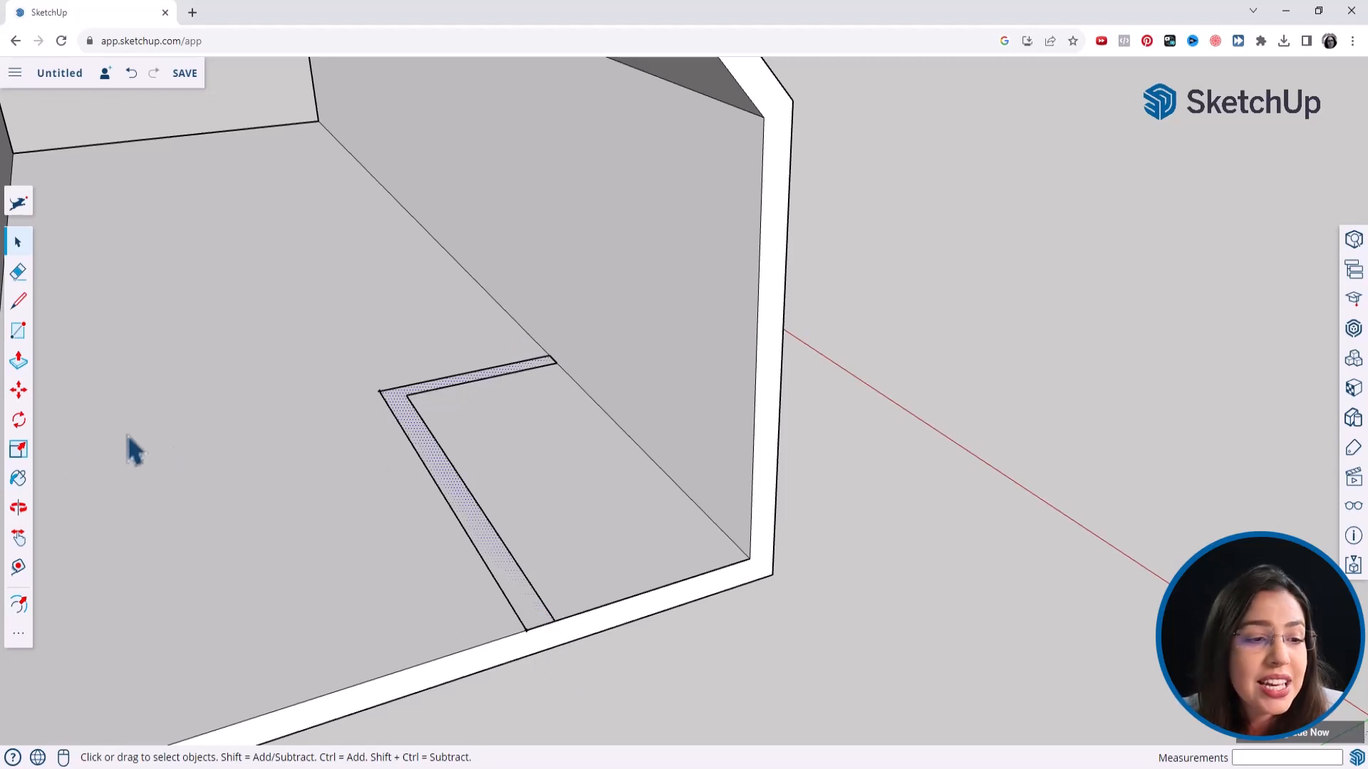
Step: Push/Pull the L-shaped wall face up about 3.02 m to the inner endpoint where the side wall meets the roof
click(19, 360)
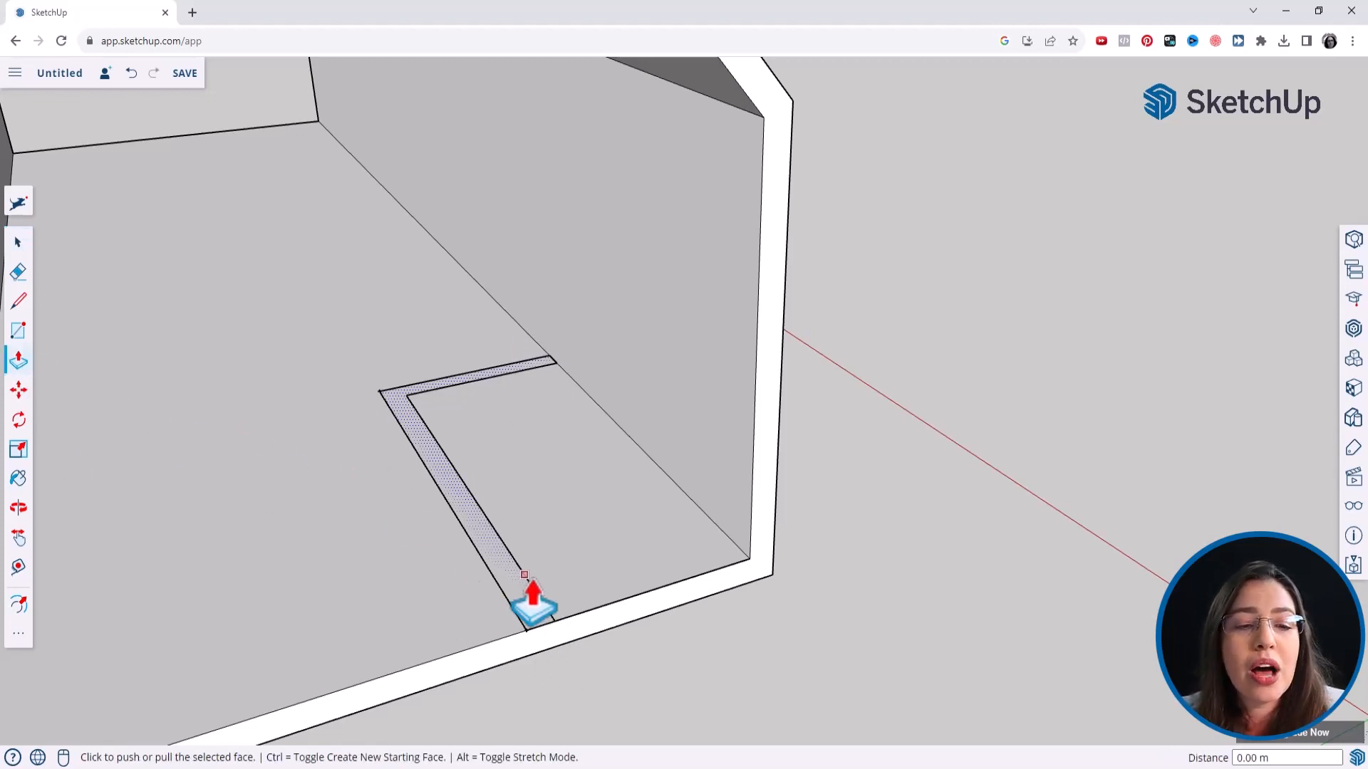
click(525, 576)
scroll(528, 583, down, 3)
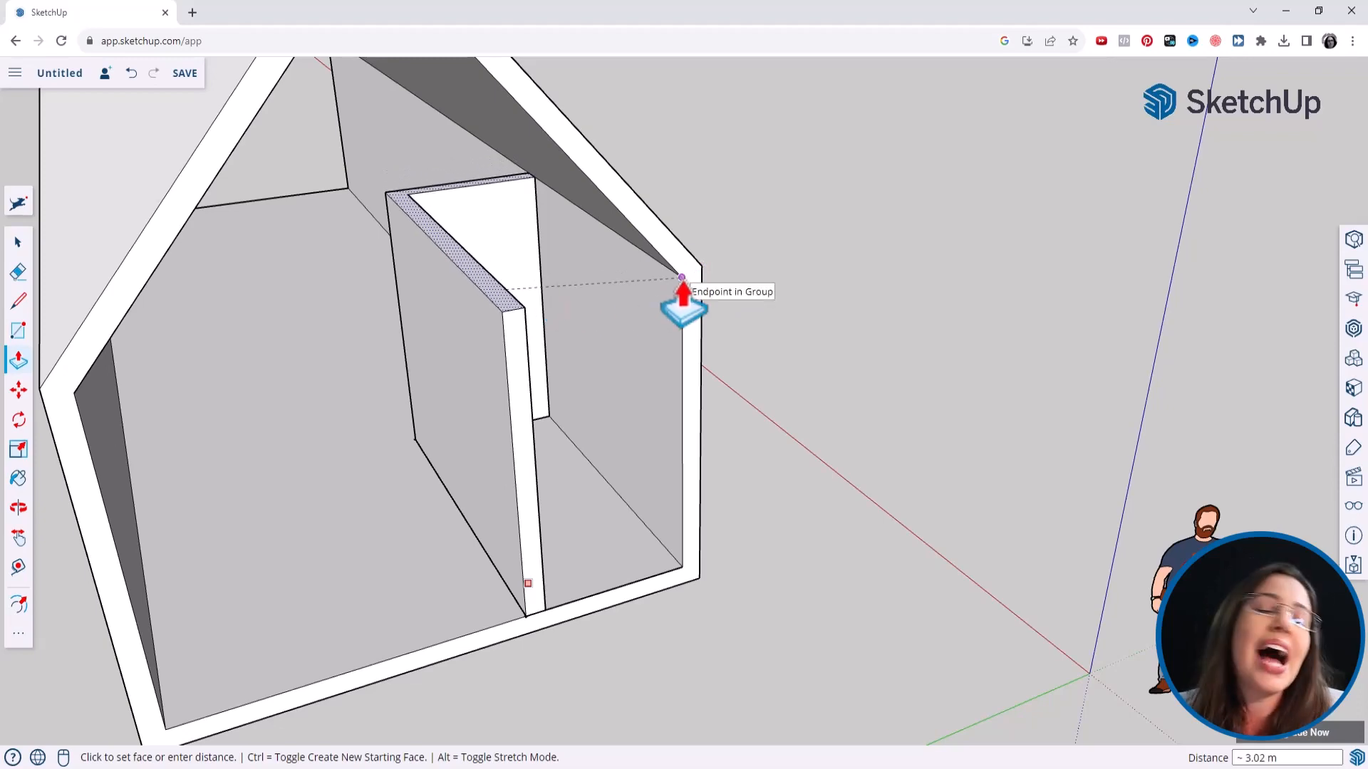
click(681, 277)
Step: Select all connected faces and edges of the raised interior wall and make them a group
middle_drag(682, 278, 525, 385)
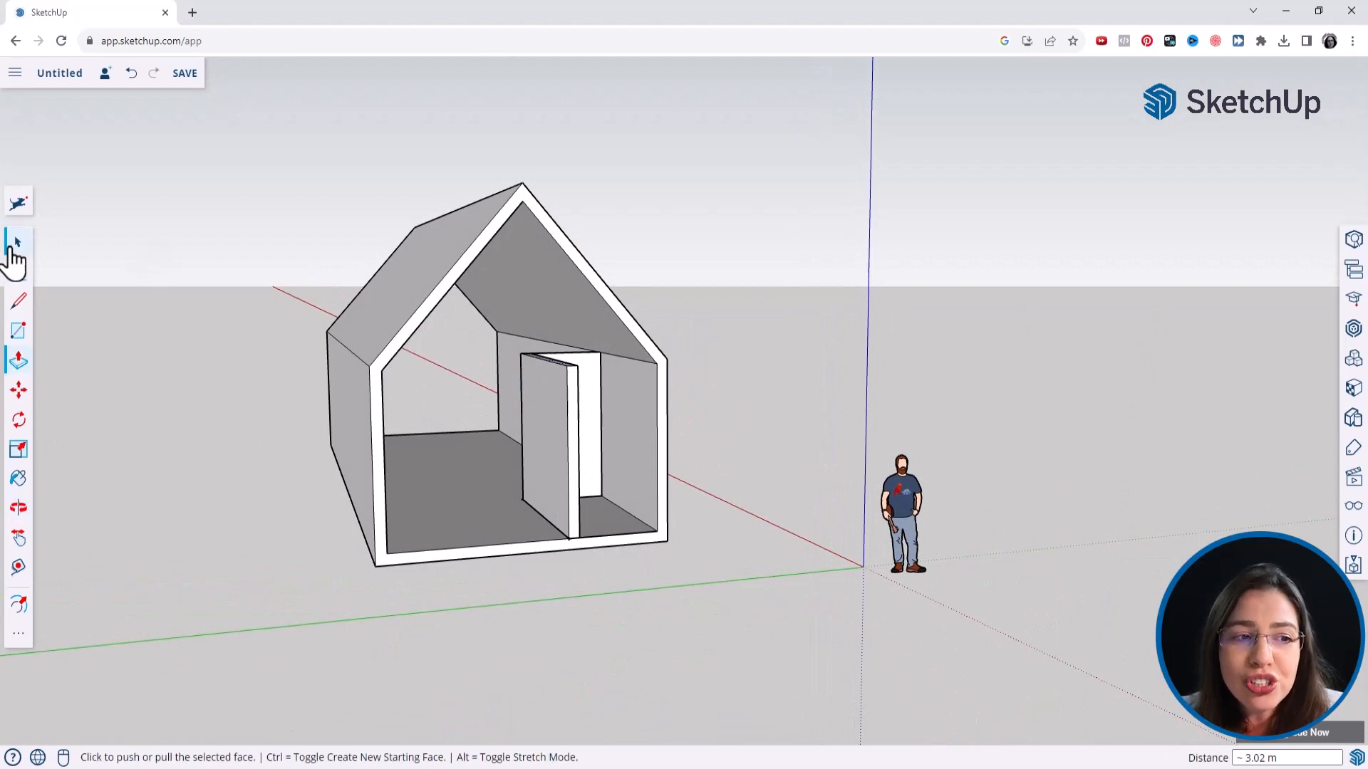
click(15, 246)
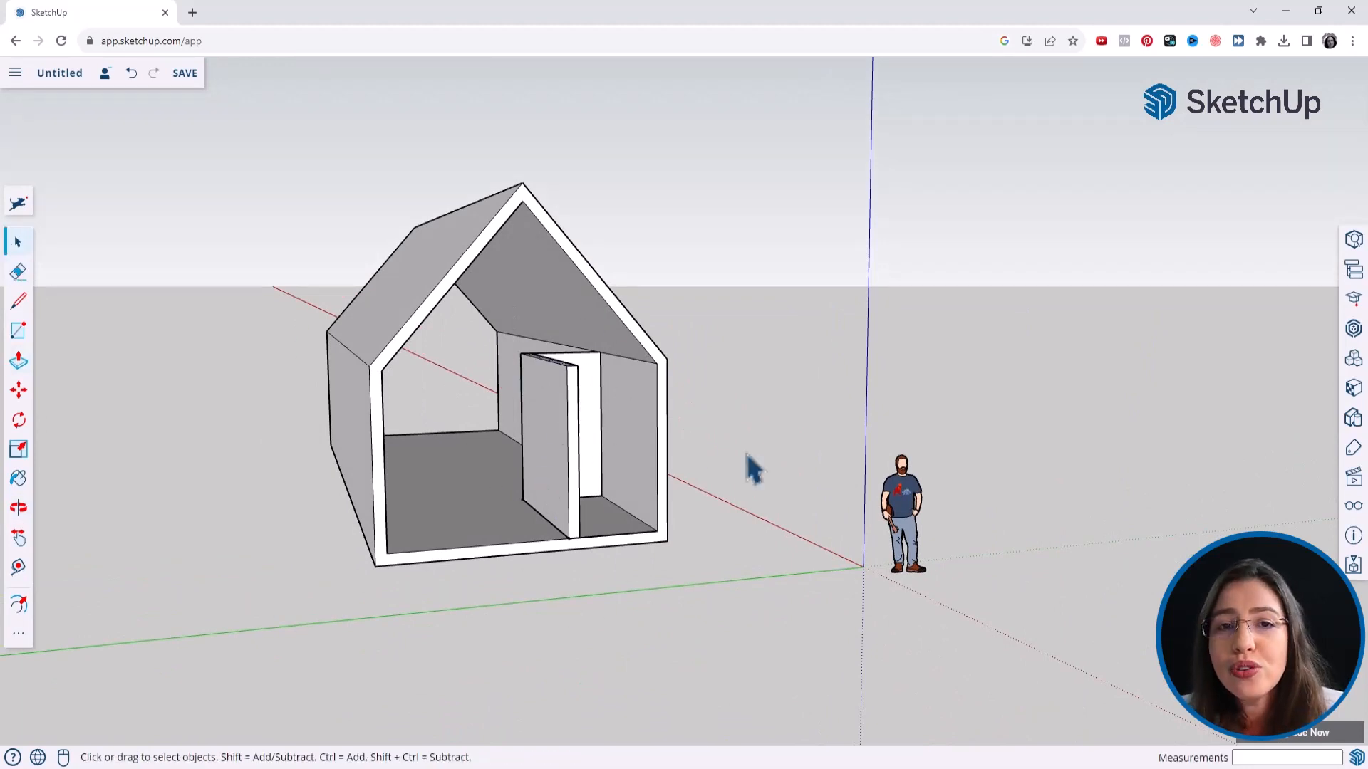
scroll(592, 464, up, 2)
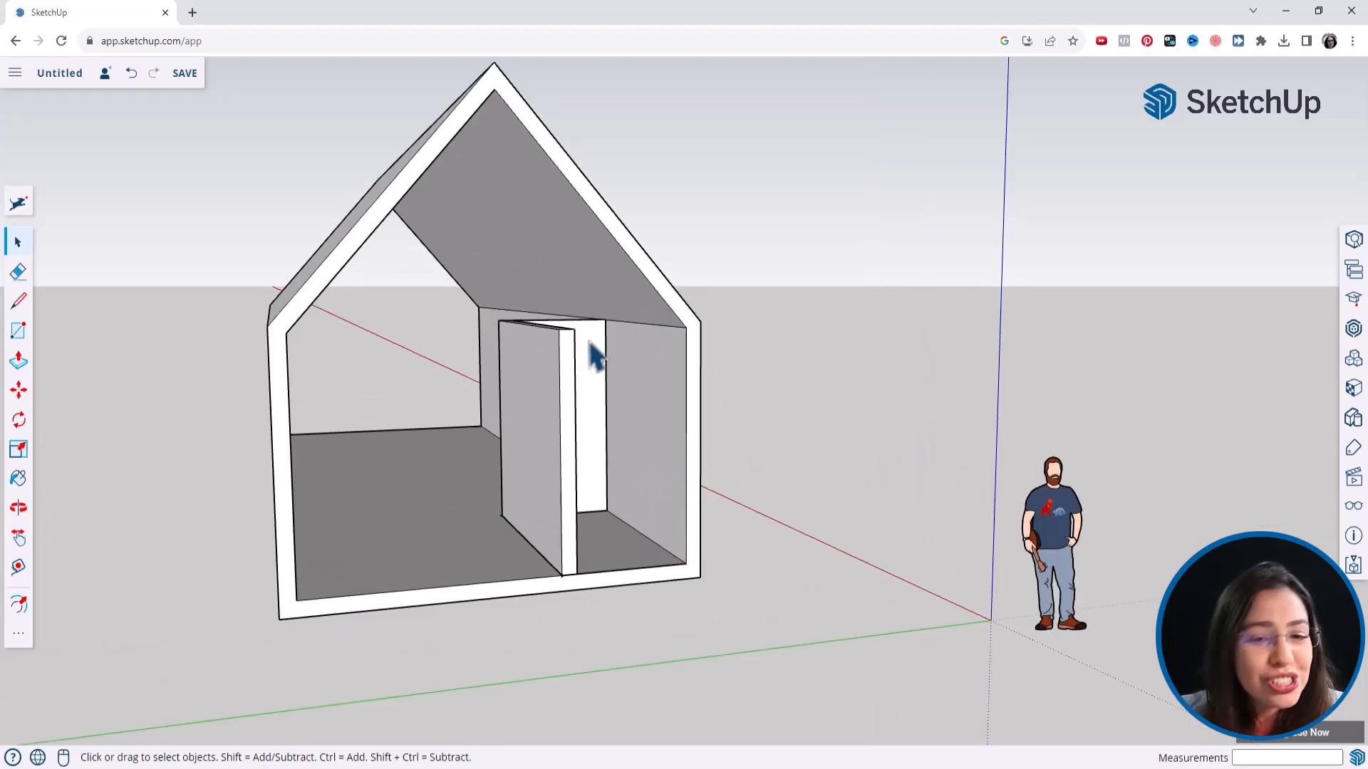
scroll(563, 352, up, 2)
scroll(524, 372, down, 2)
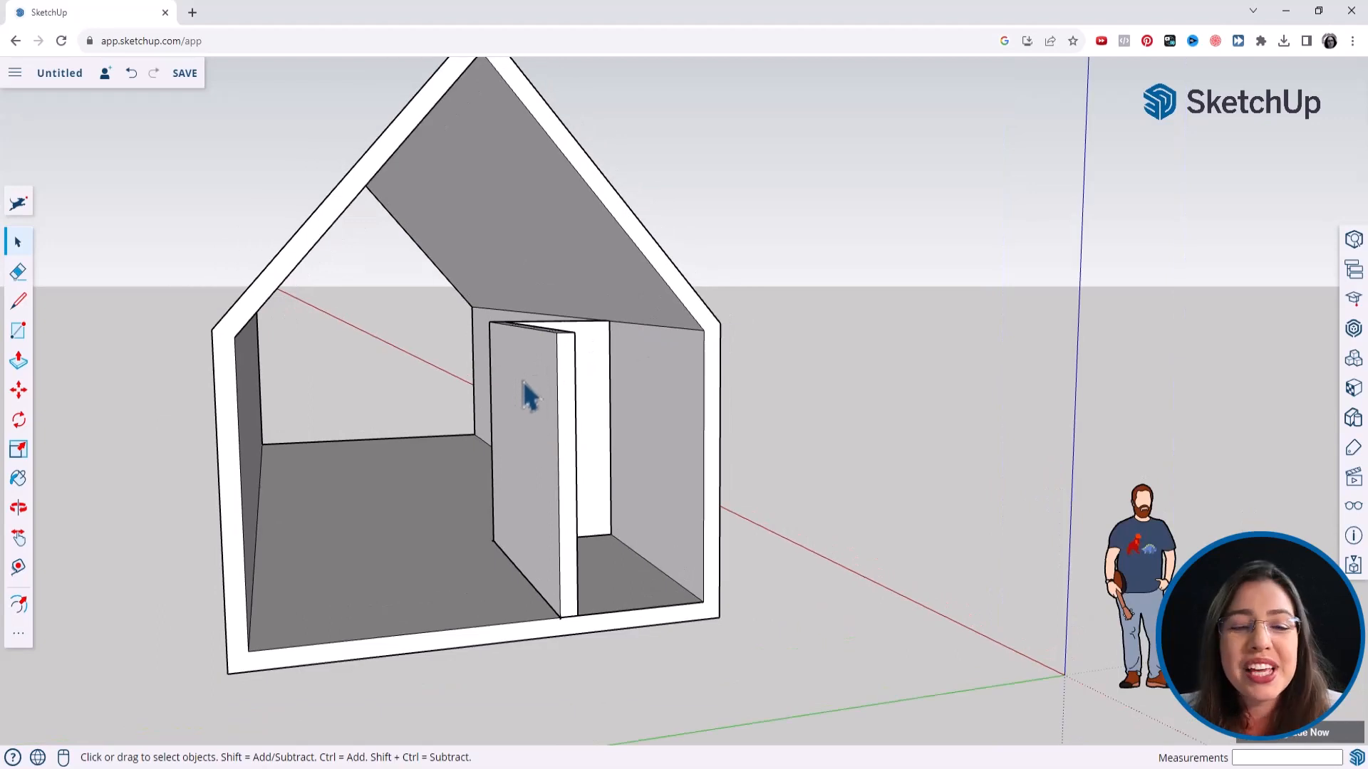
click(531, 403)
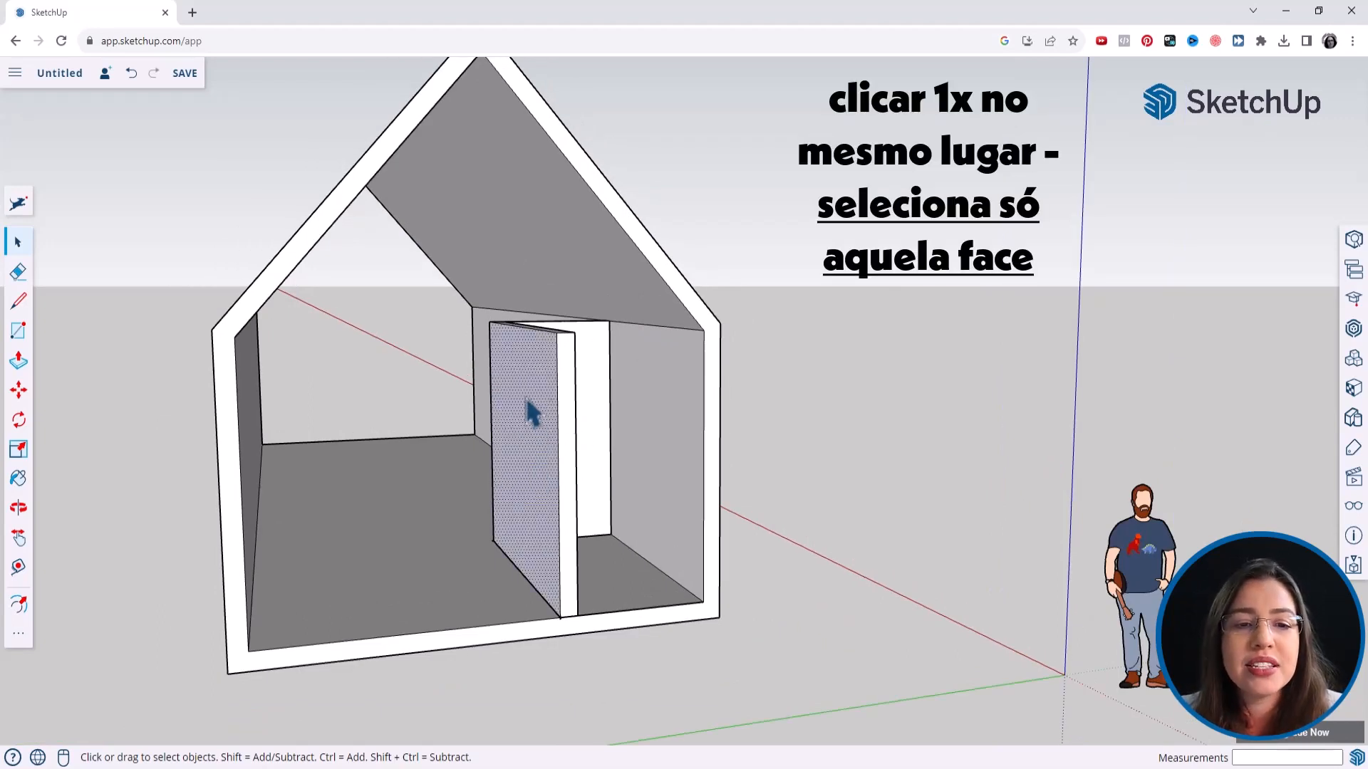
double_click(528, 404)
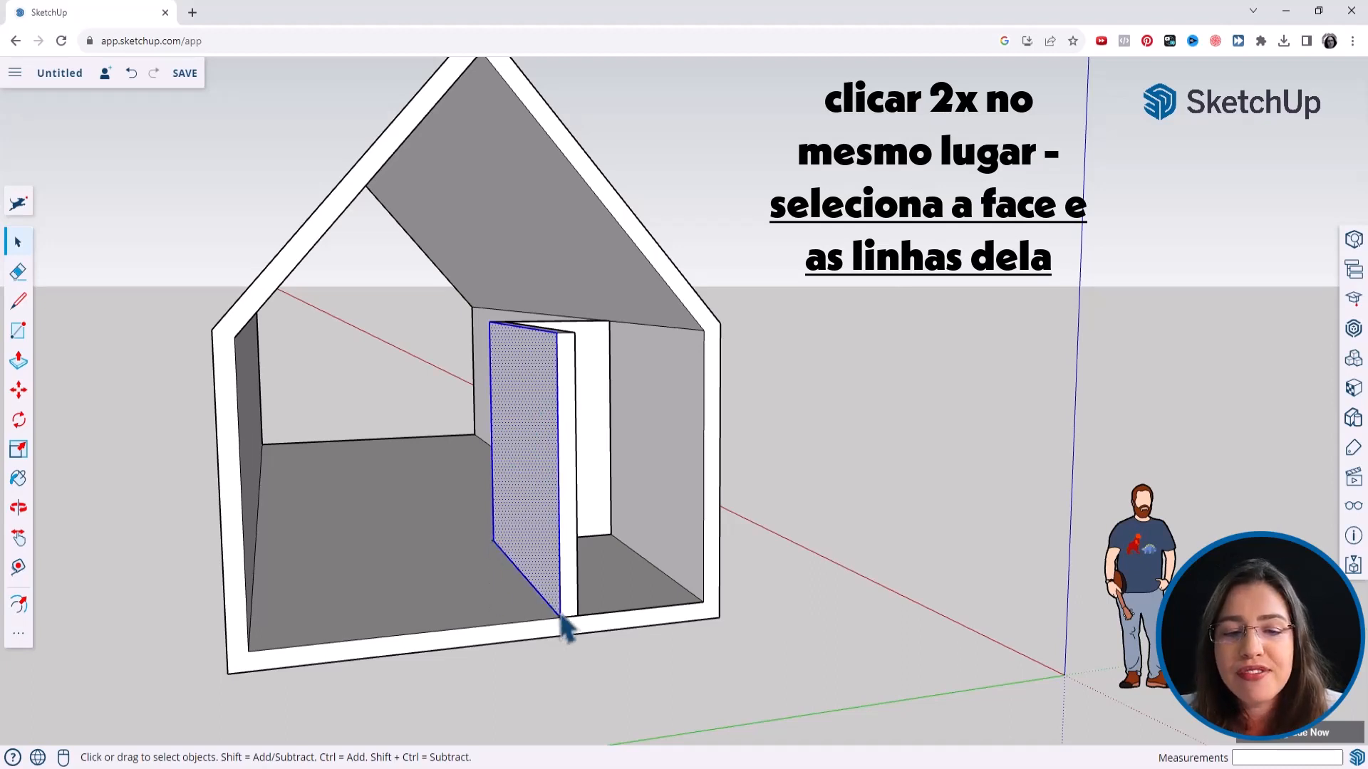
triple_click(540, 419)
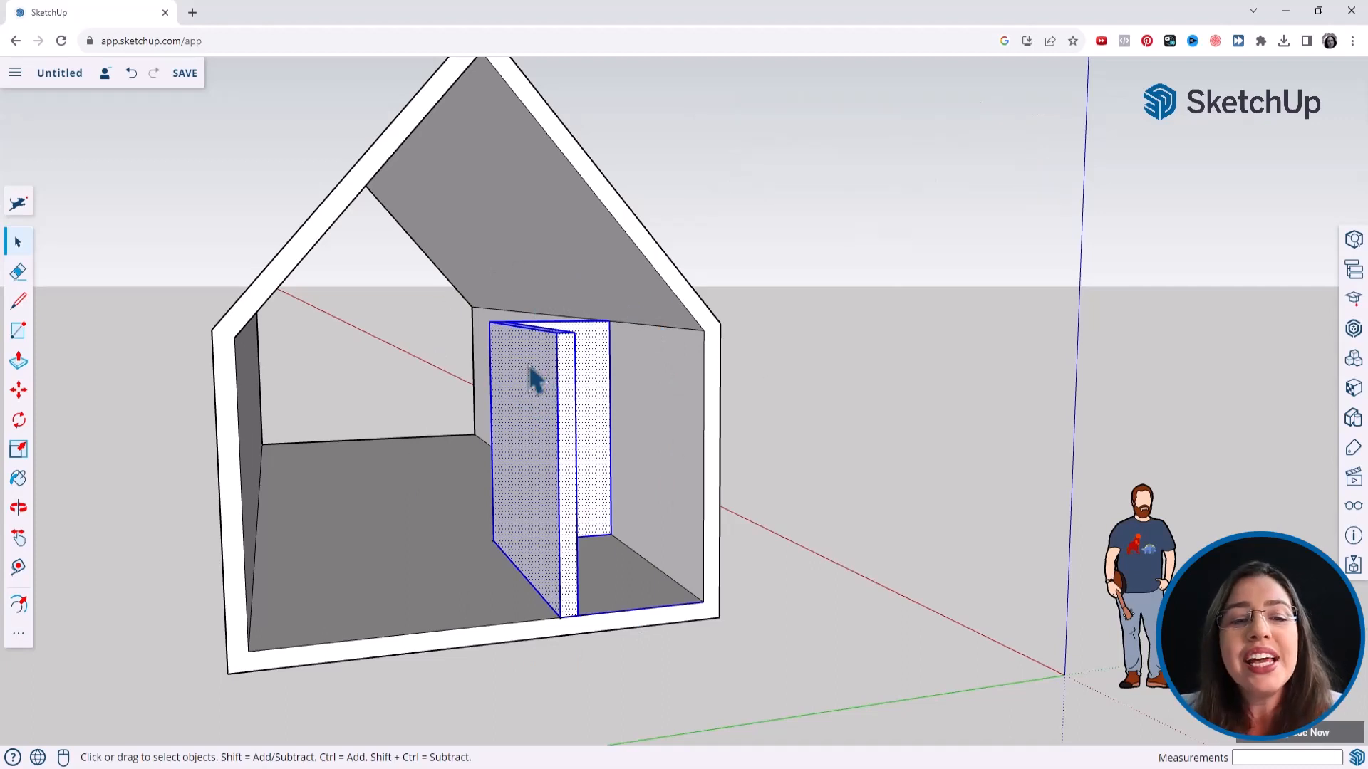
right_click(539, 403)
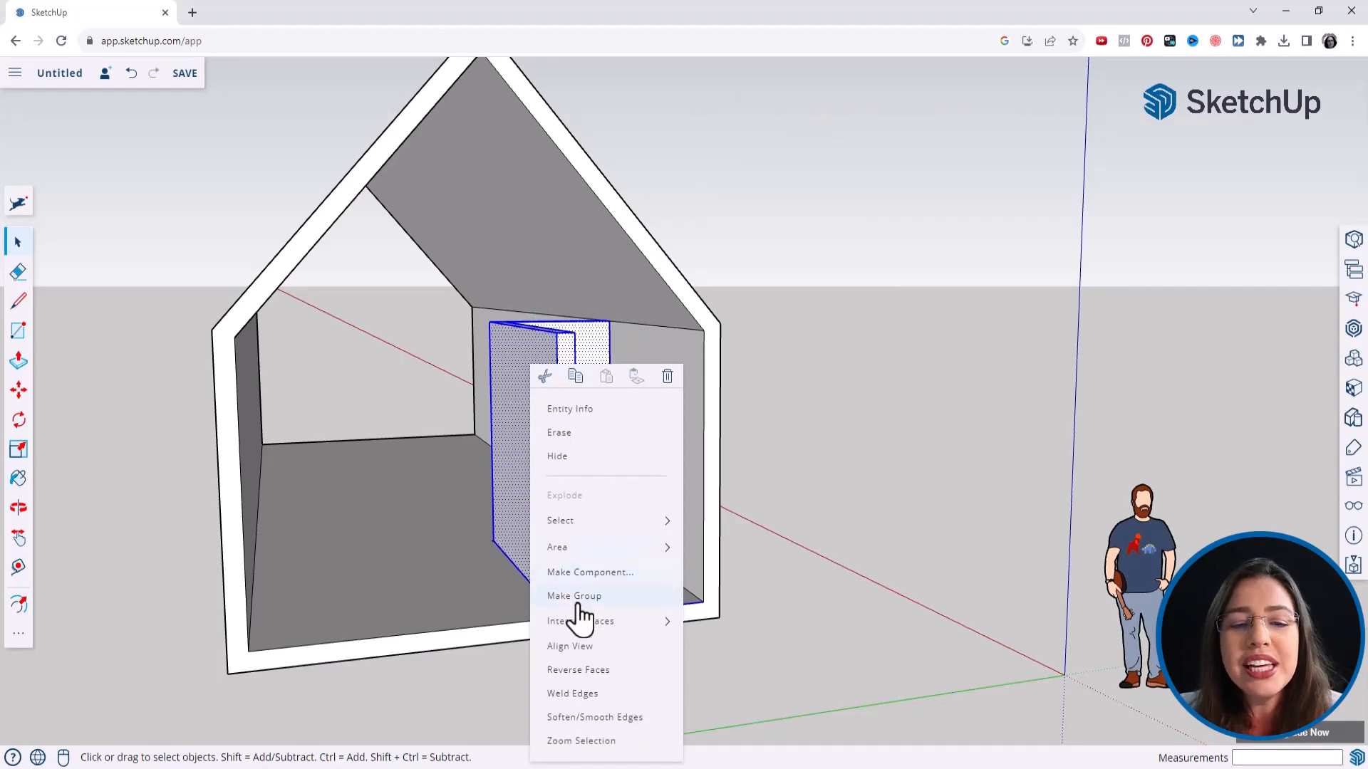
click(604, 597)
Step: Examine the grouped interior wall and the open top between it and the side wall from several angles
middle_drag(620, 571, 608, 385)
scroll(608, 384, up, 5)
middle_drag(289, 334, 449, 336)
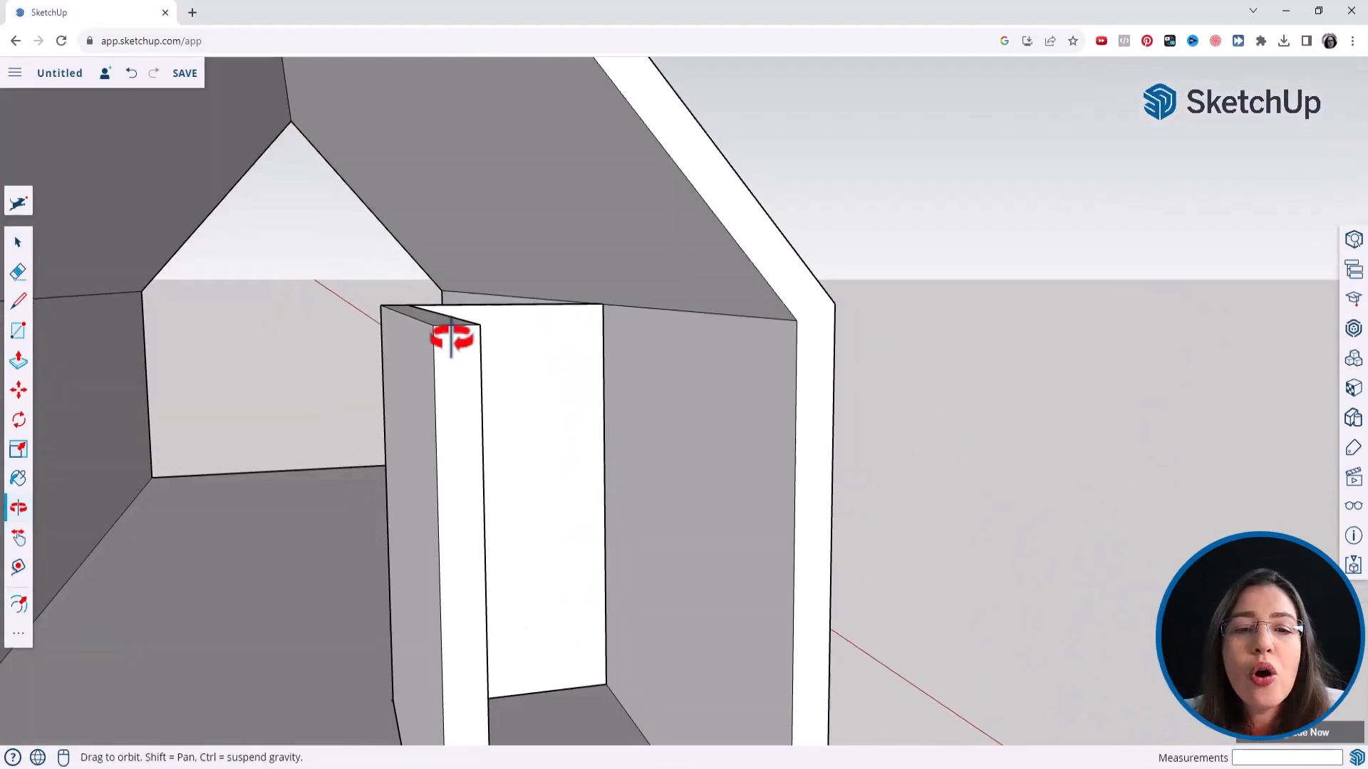
scroll(659, 366, down, 6)
mouse_move(659, 366)
middle_down()
mouse_move(610, 366)
mouse_move(643, 385)
middle_up()
scroll(643, 373, up, 3)
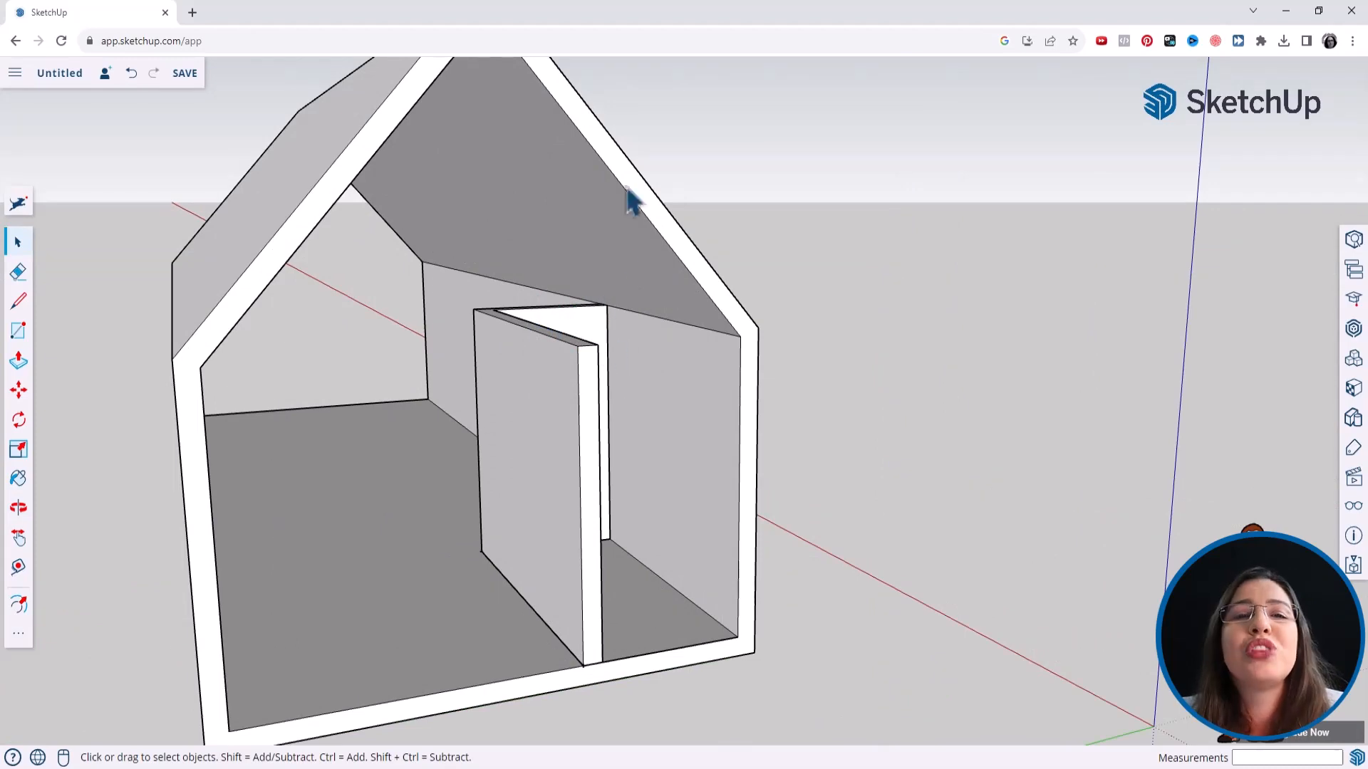
middle_drag(596, 400, 540, 296)
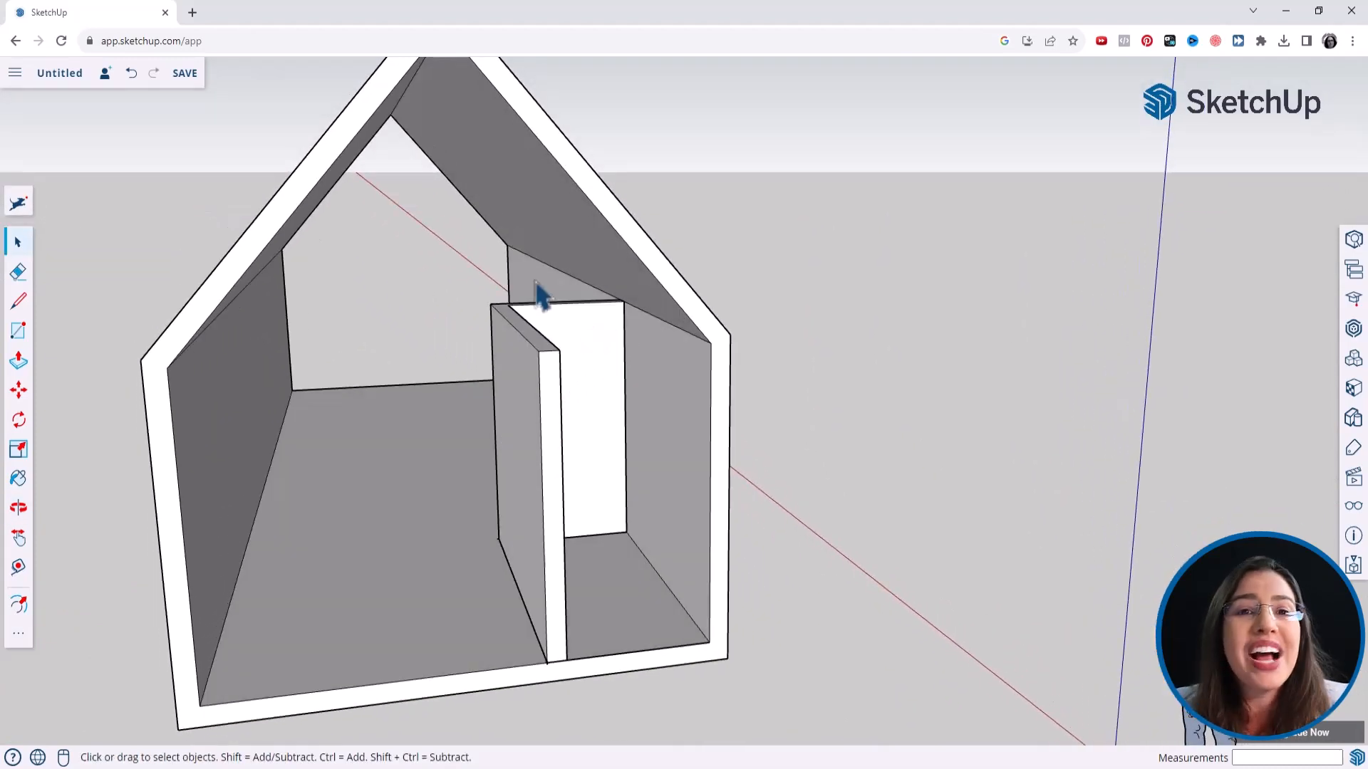
scroll(608, 329, up, 2)
middle_drag(608, 330, 558, 387)
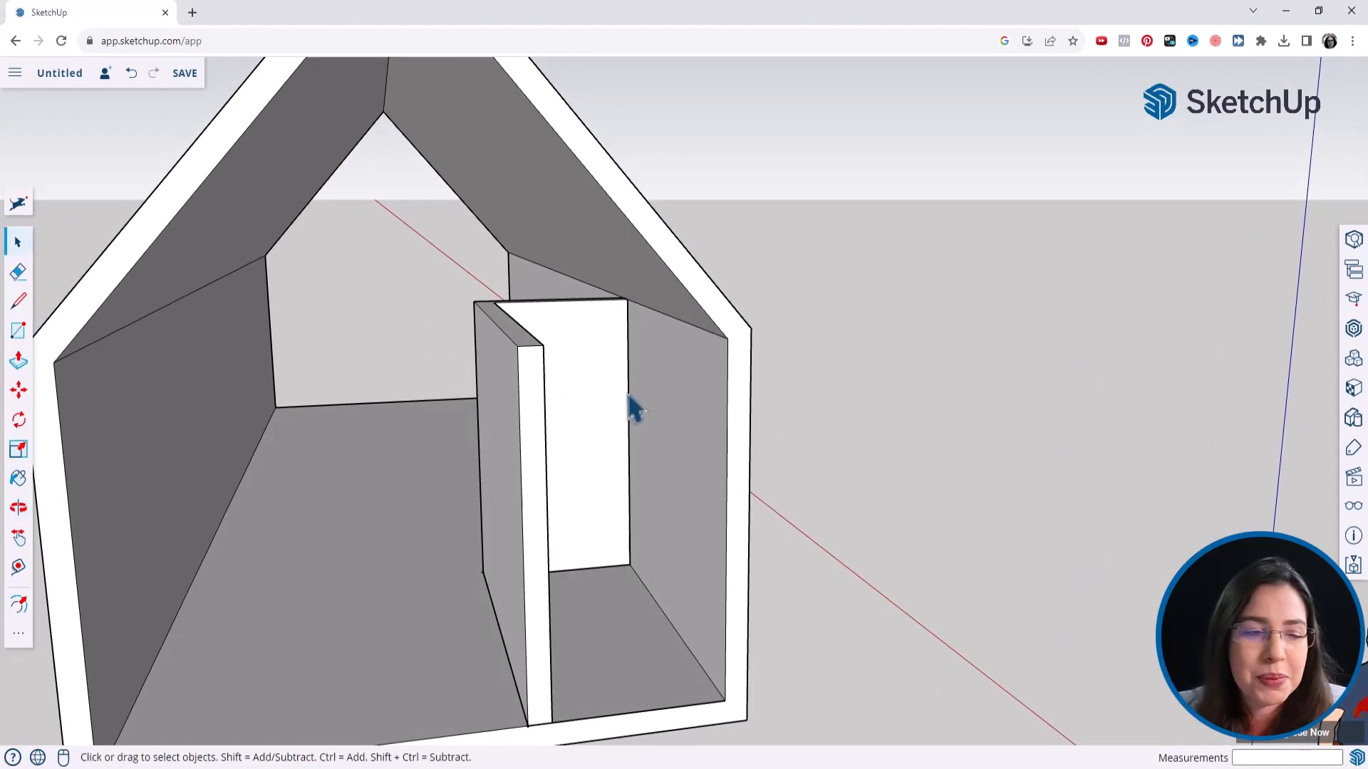
scroll(758, 433, down, 3)
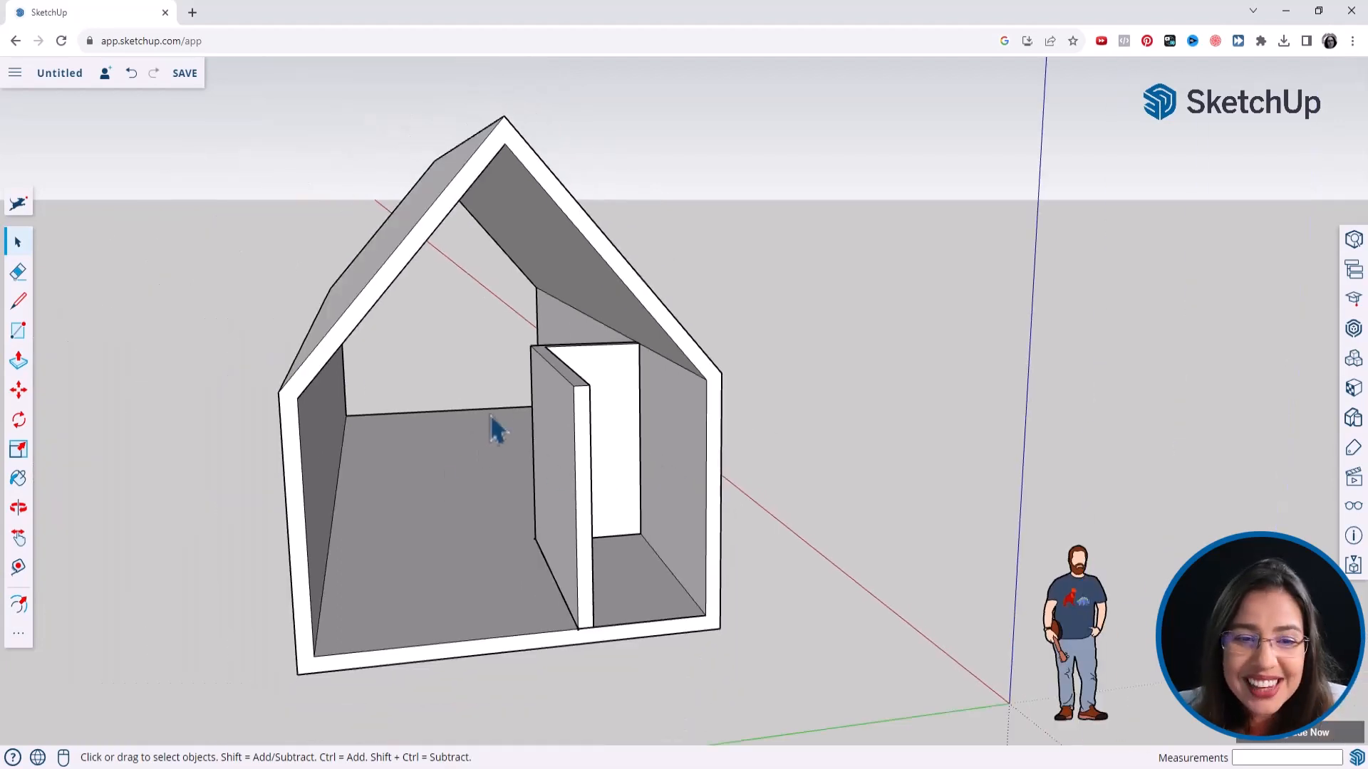
middle_drag(599, 438, 492, 413)
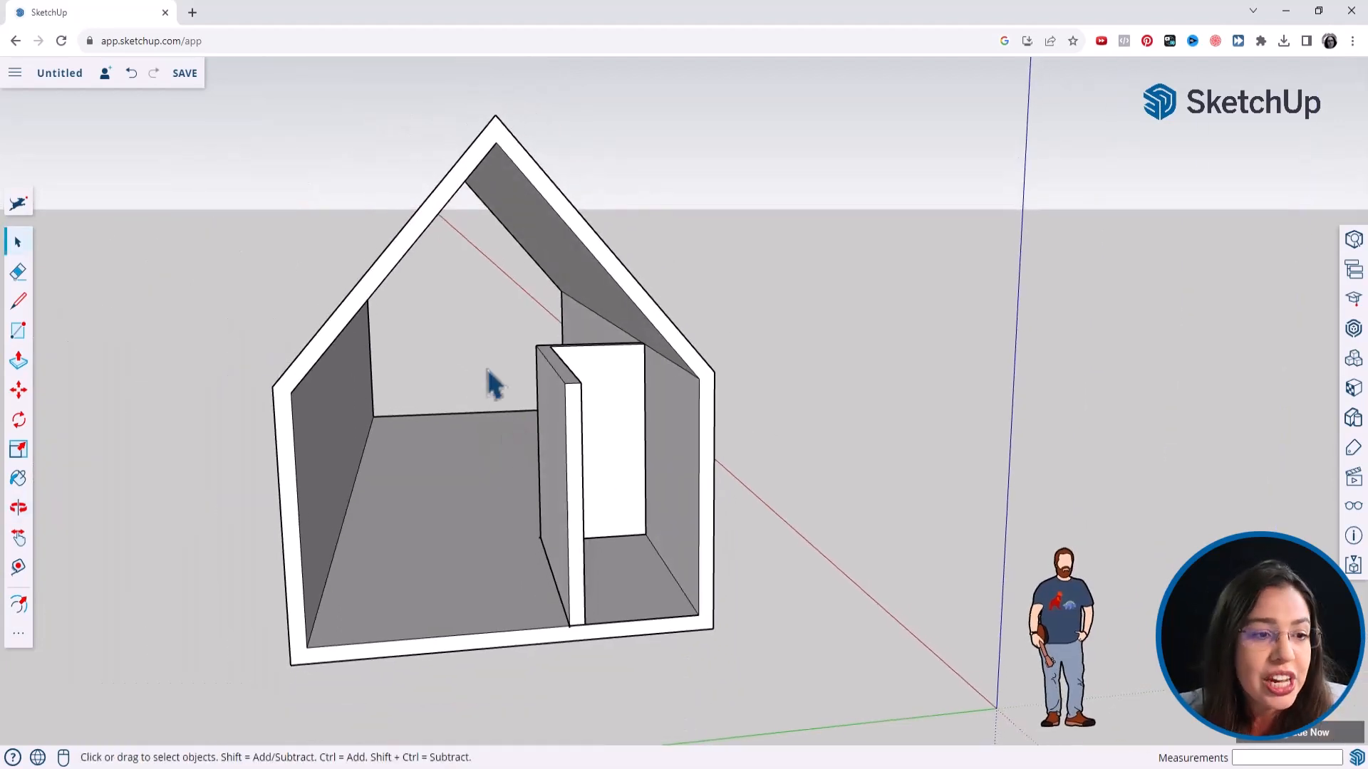
scroll(604, 308, up, 2)
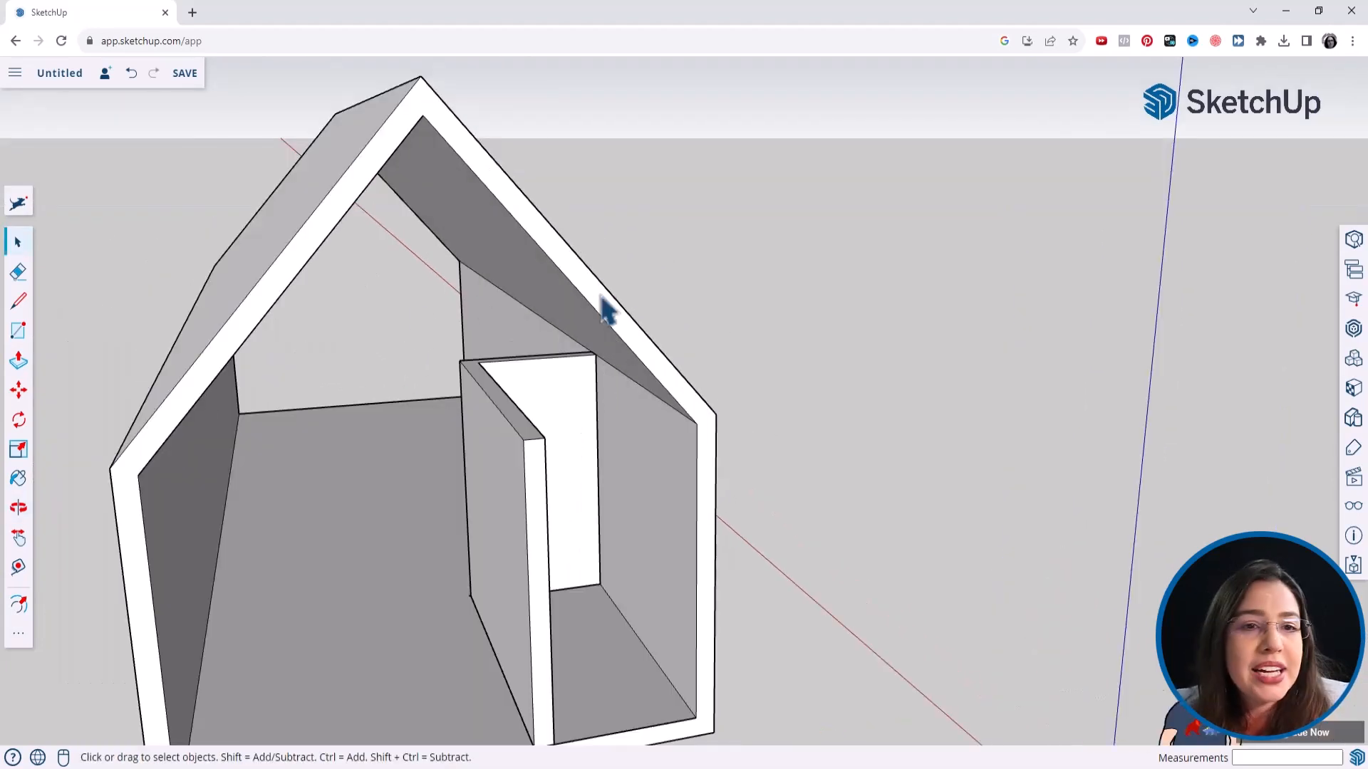
Step: Draw a 3.70 m by 1.50 m rectangle across the open top, between the interior wall's inner corner and the opposite side-wall corner
click(19, 332)
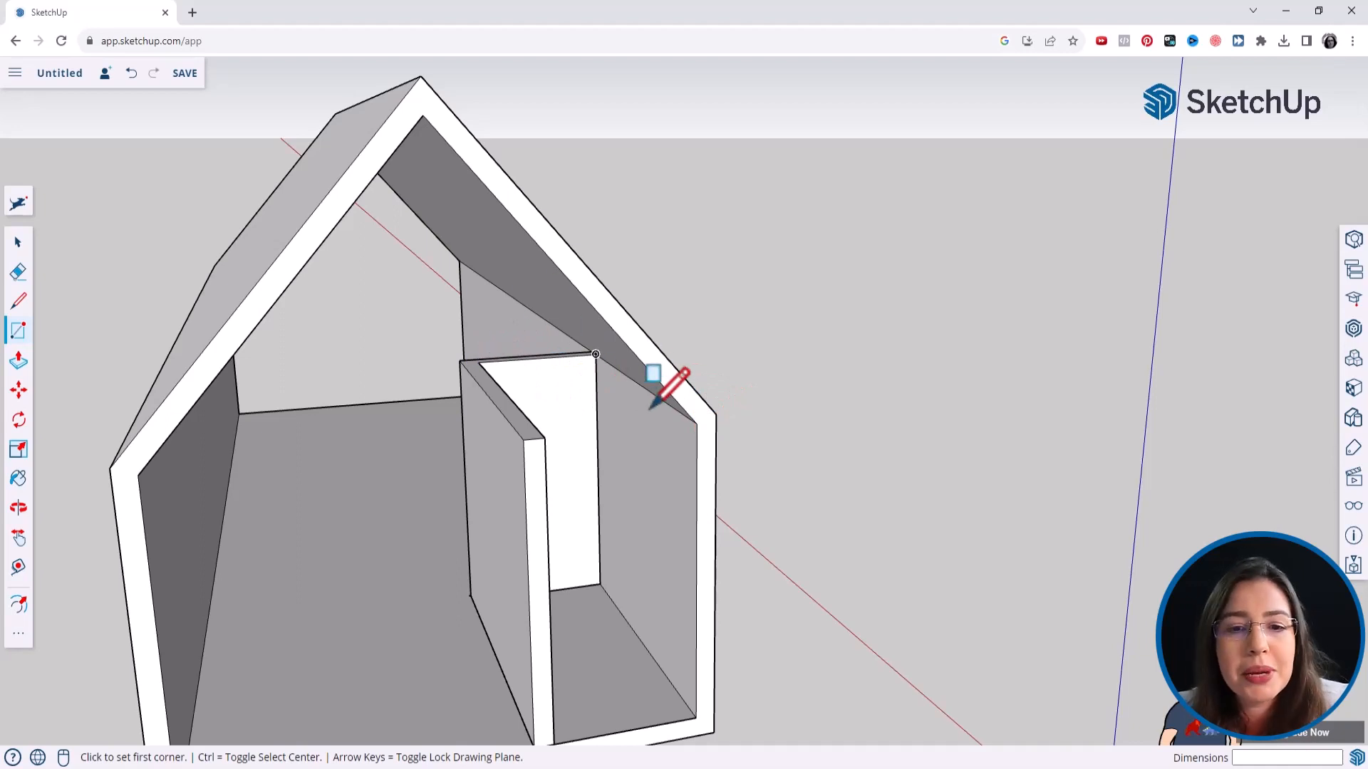
scroll(652, 407, up, 3)
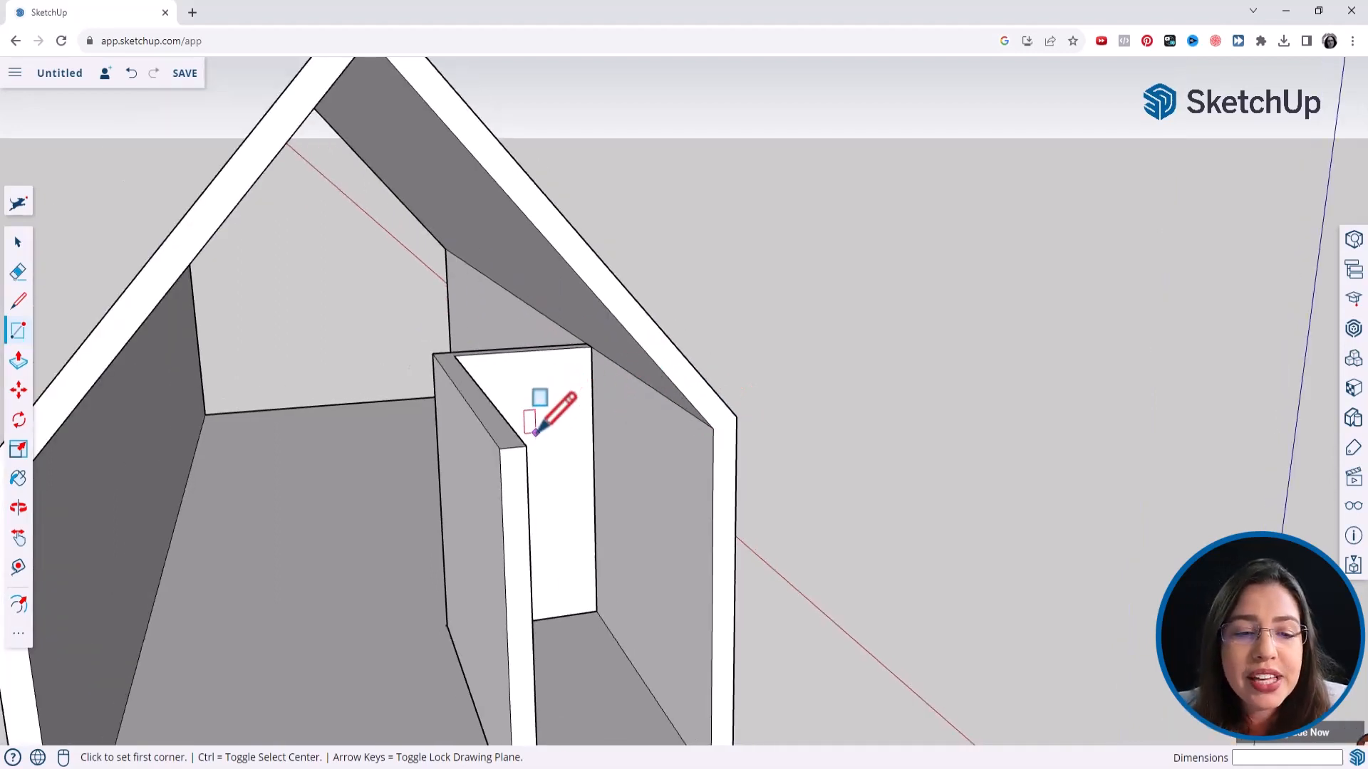
click(526, 446)
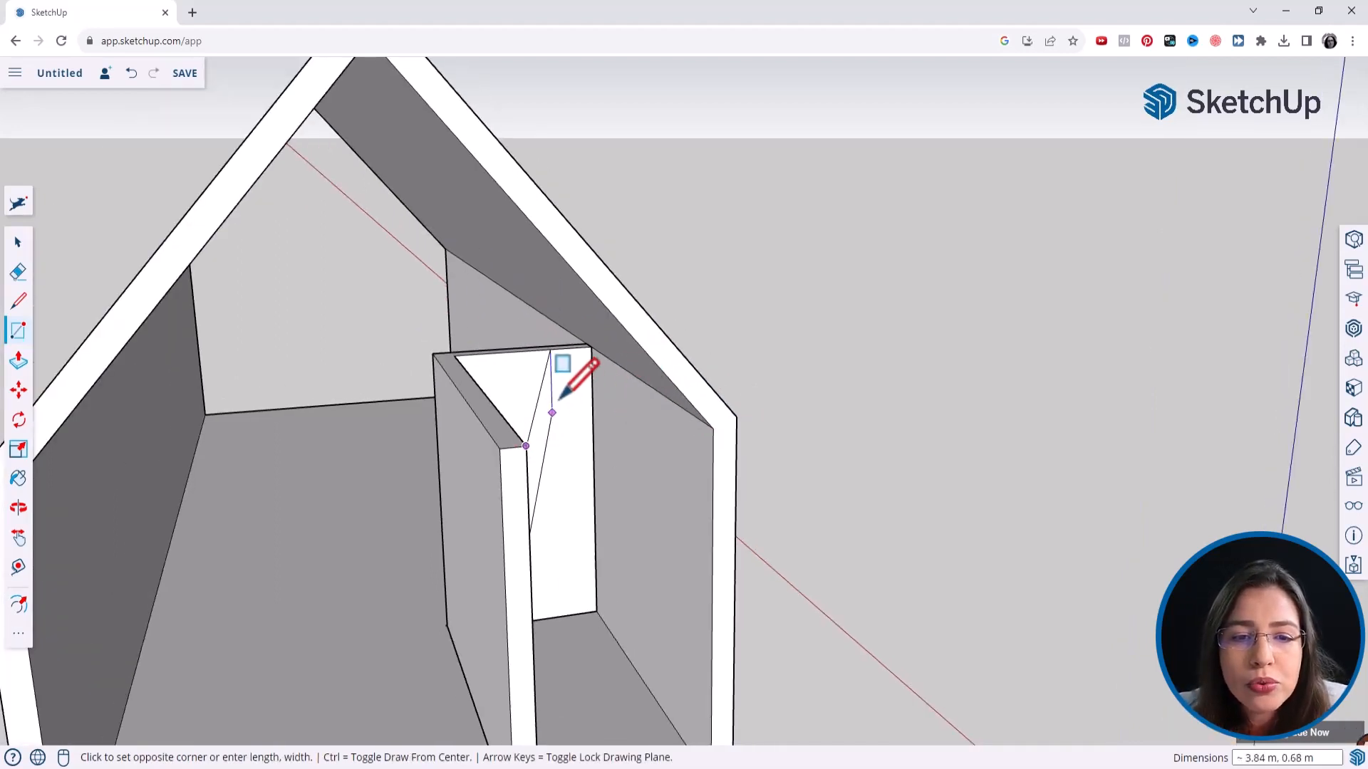
click(591, 347)
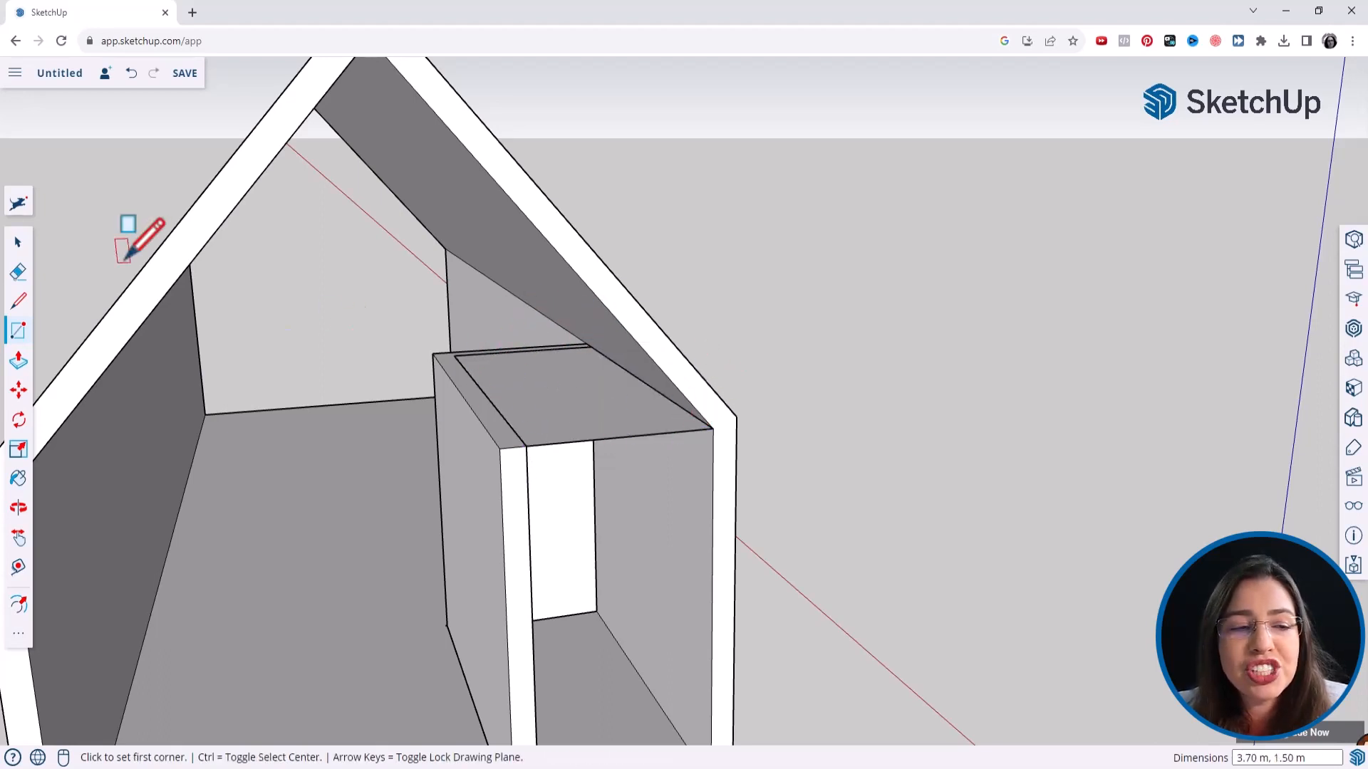
Step: Push/Pull the ceiling rectangle down 0.1 m to form a slab
click(17, 244)
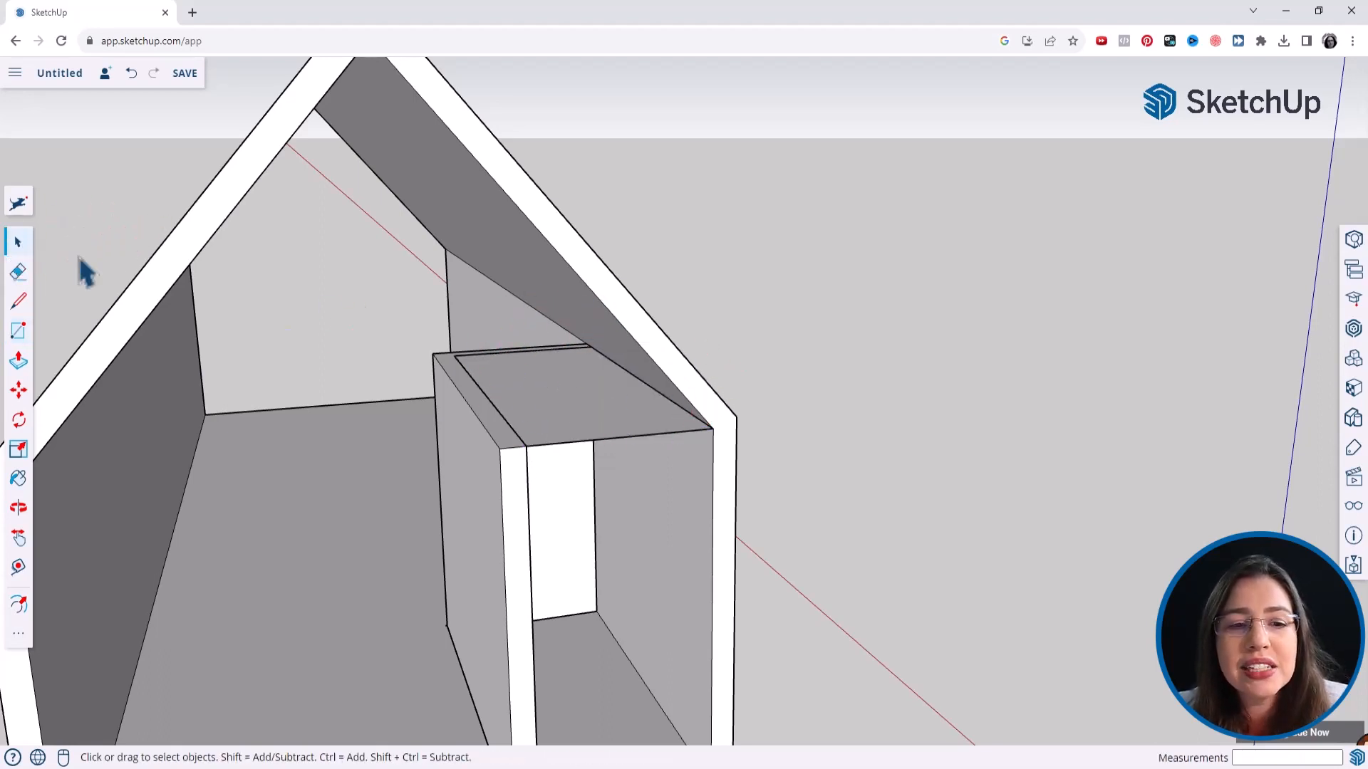
click(606, 427)
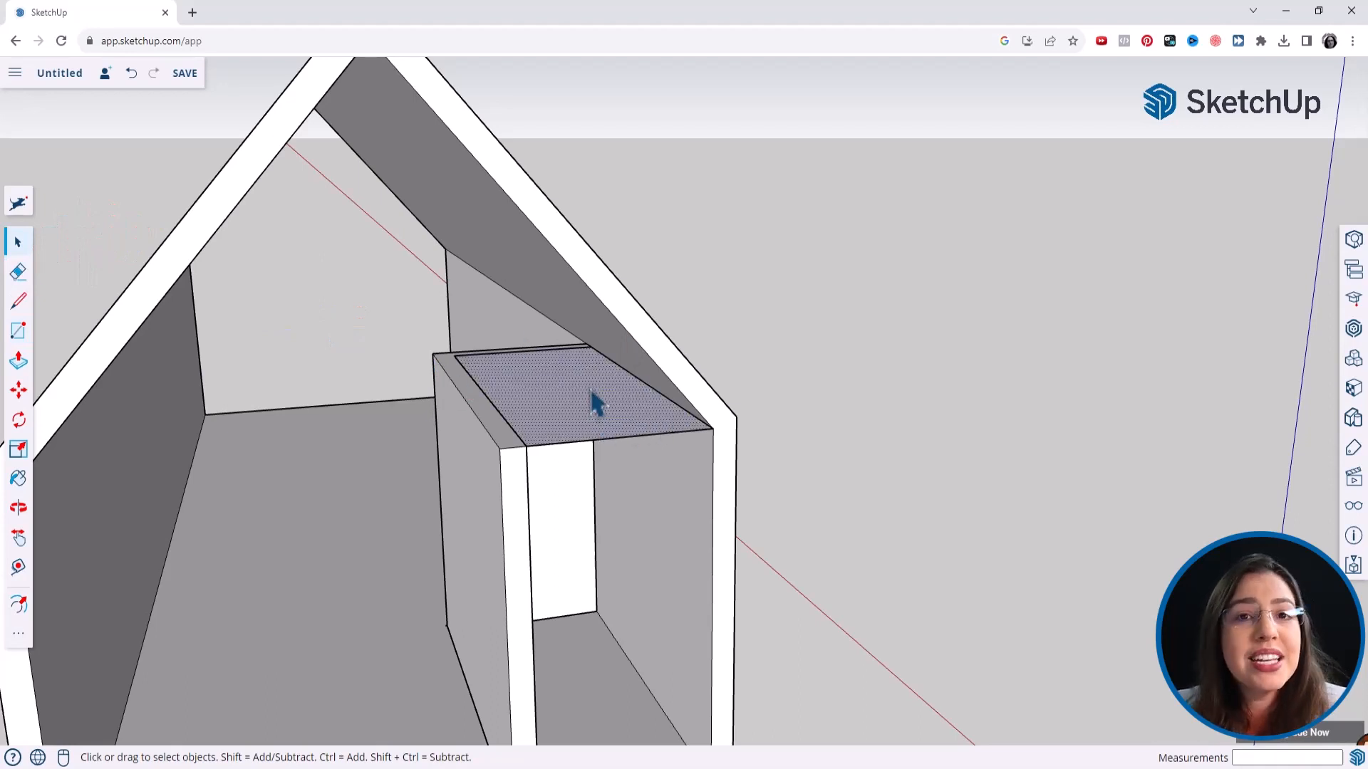
click(18, 361)
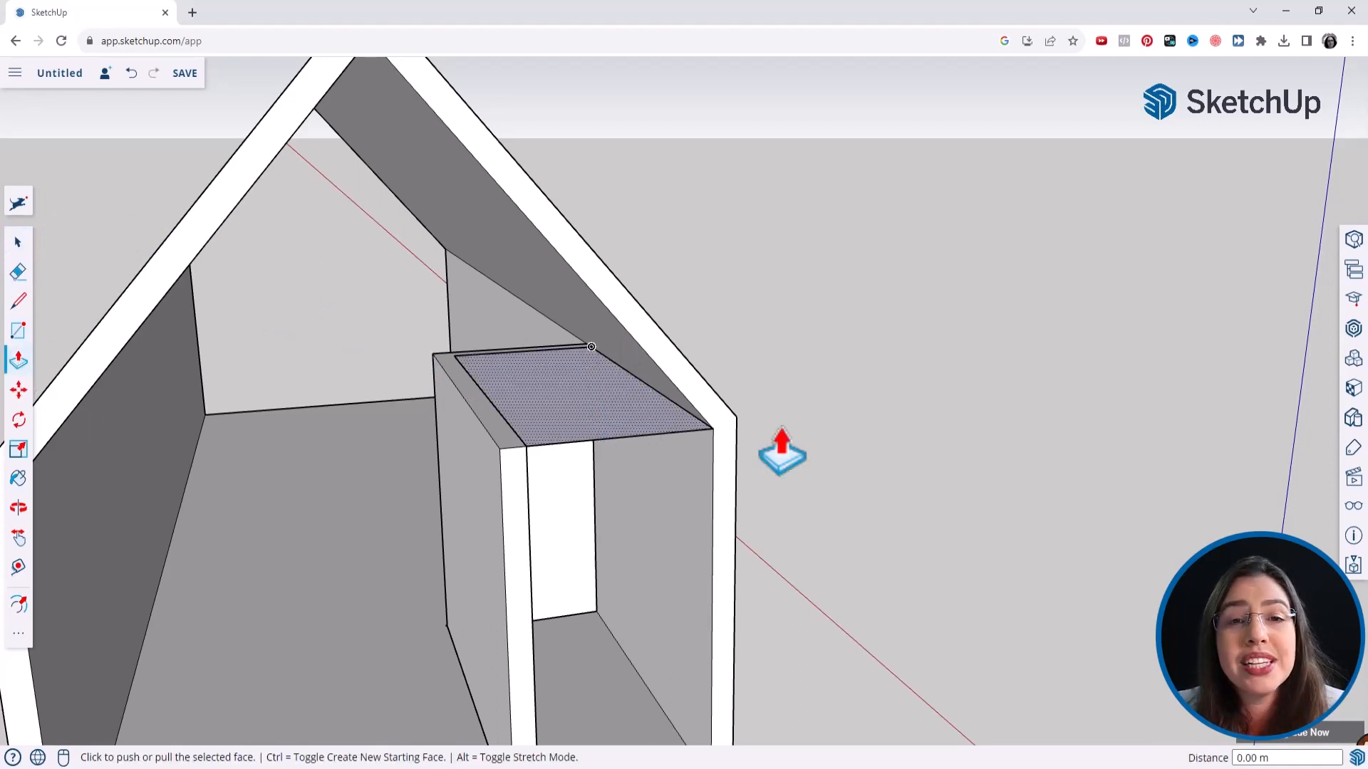
click(617, 415)
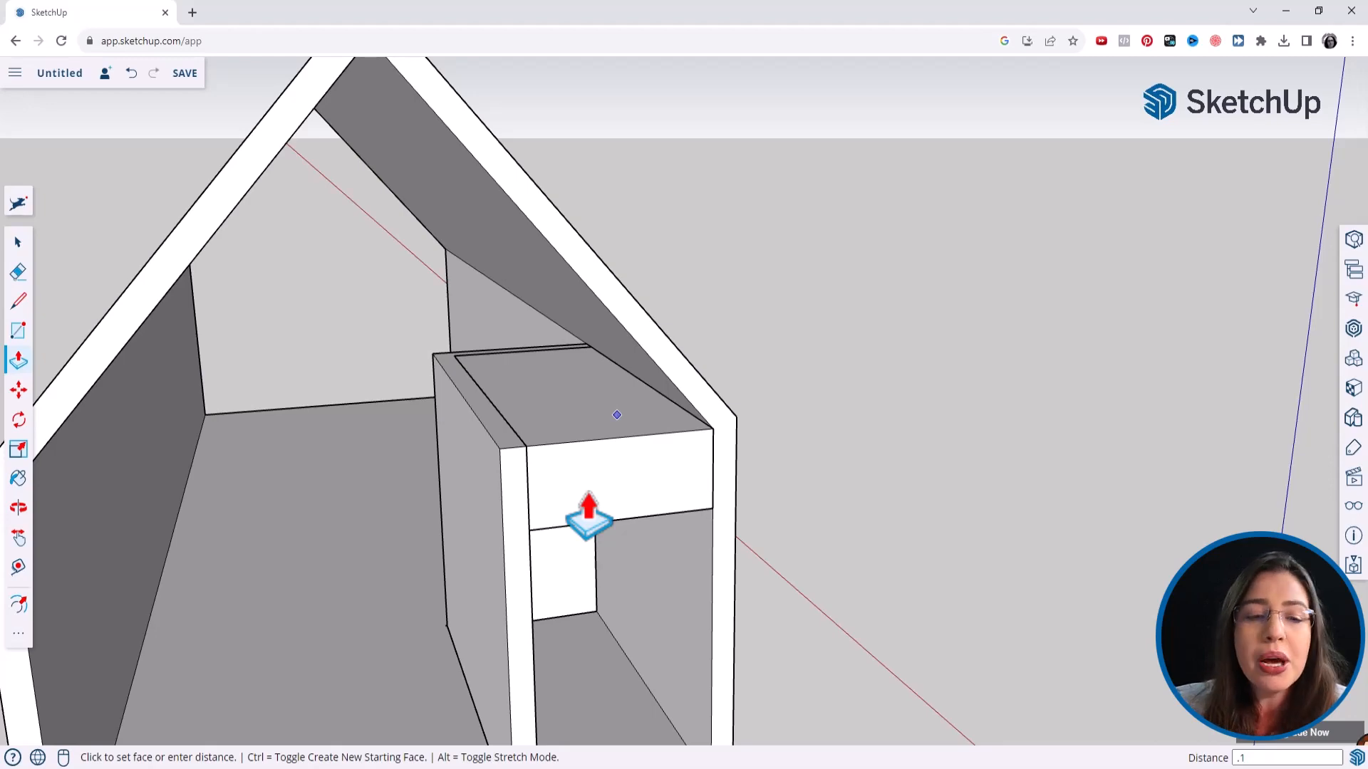
key(Return)
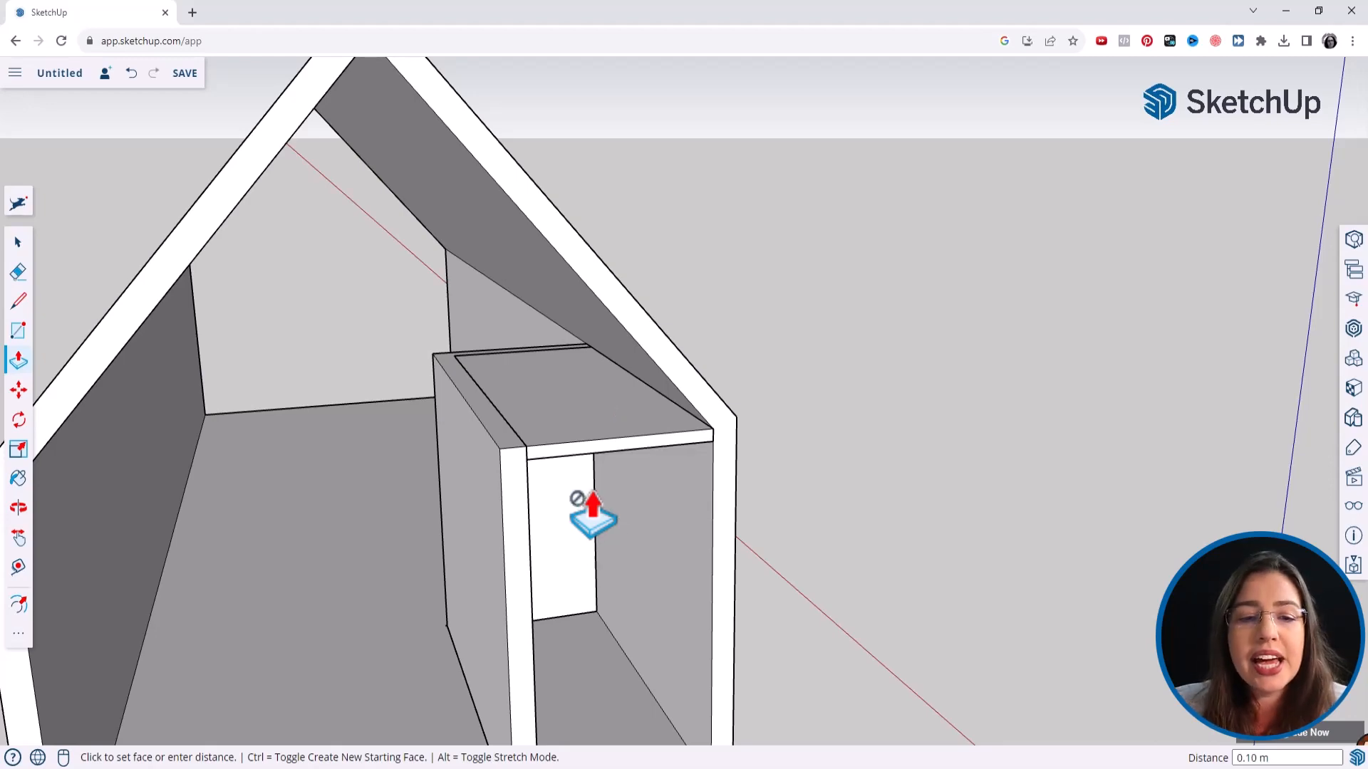
Step: Select the entire ceiling slab with its edges and make it a group
middle_drag(655, 412, 609, 409)
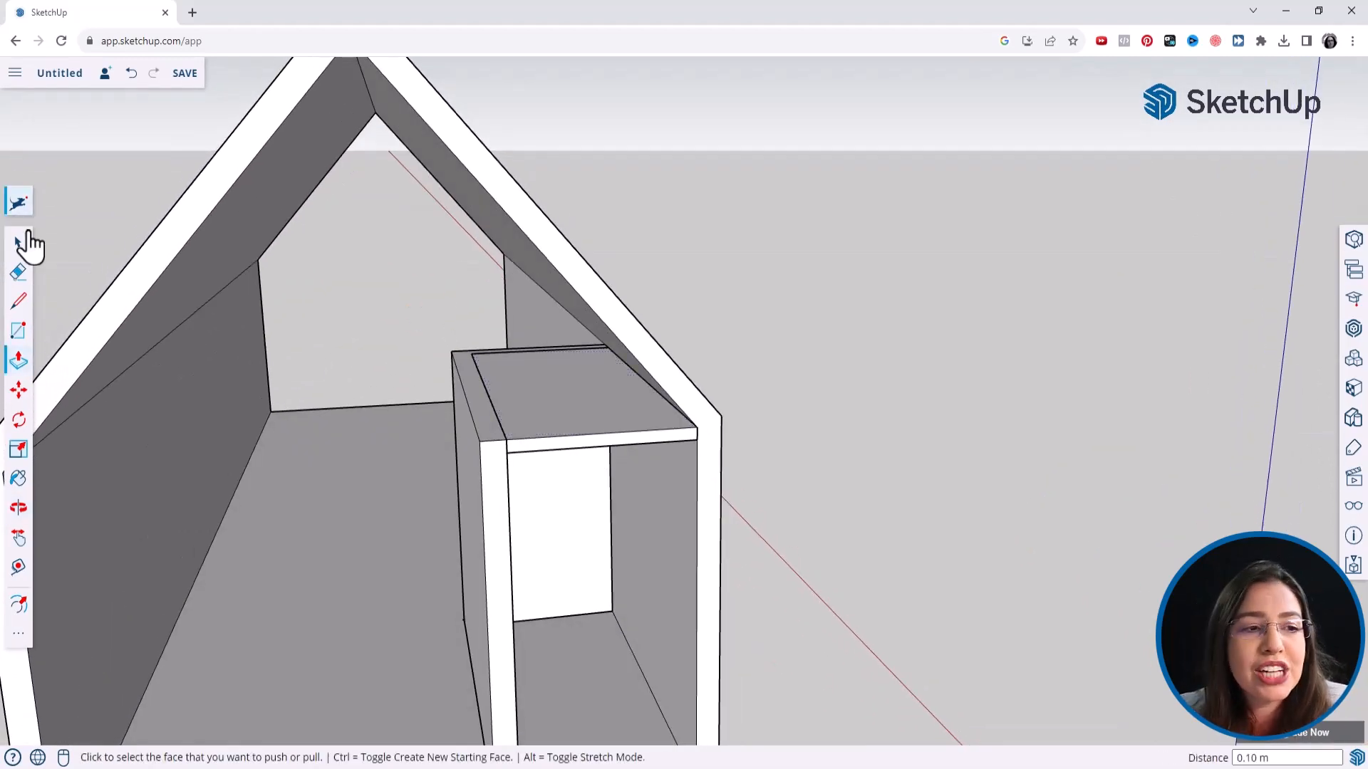
click(18, 242)
triple_click(580, 374)
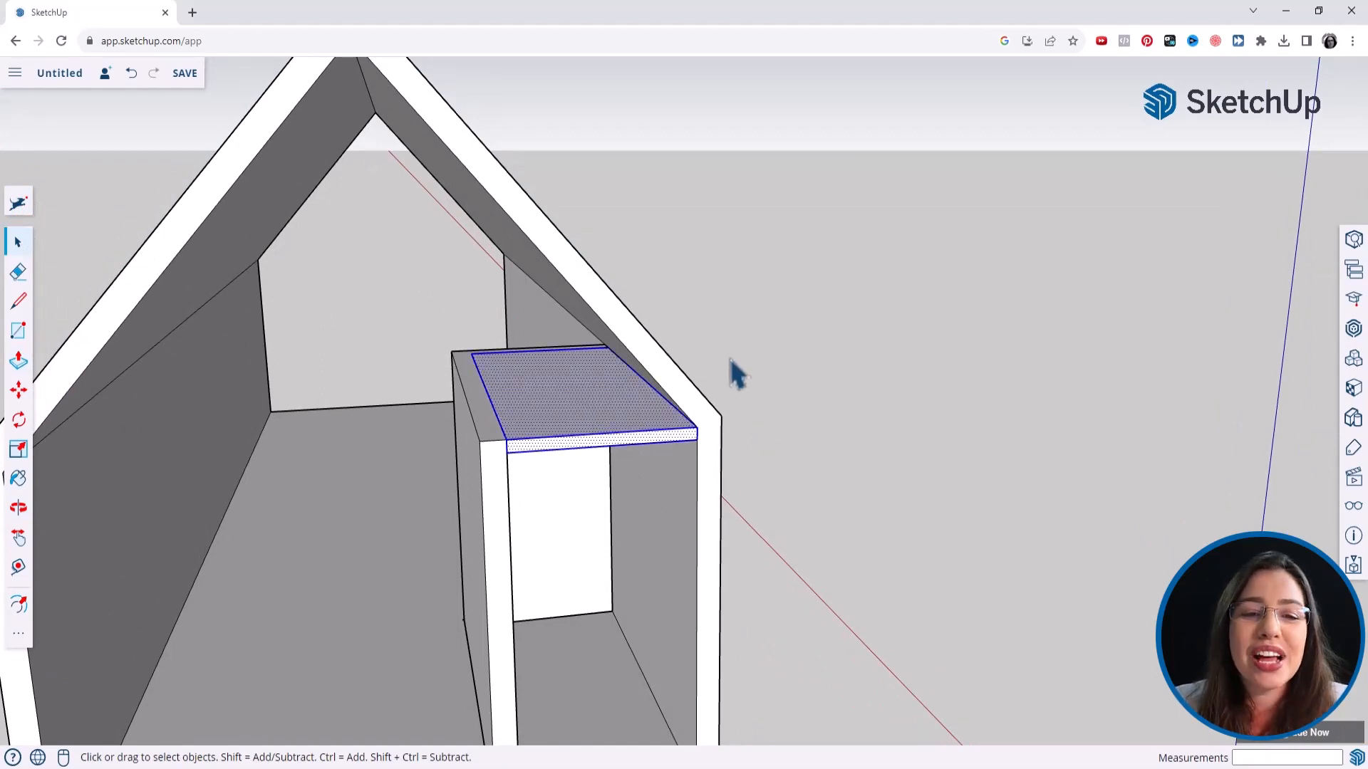
right_click(557, 372)
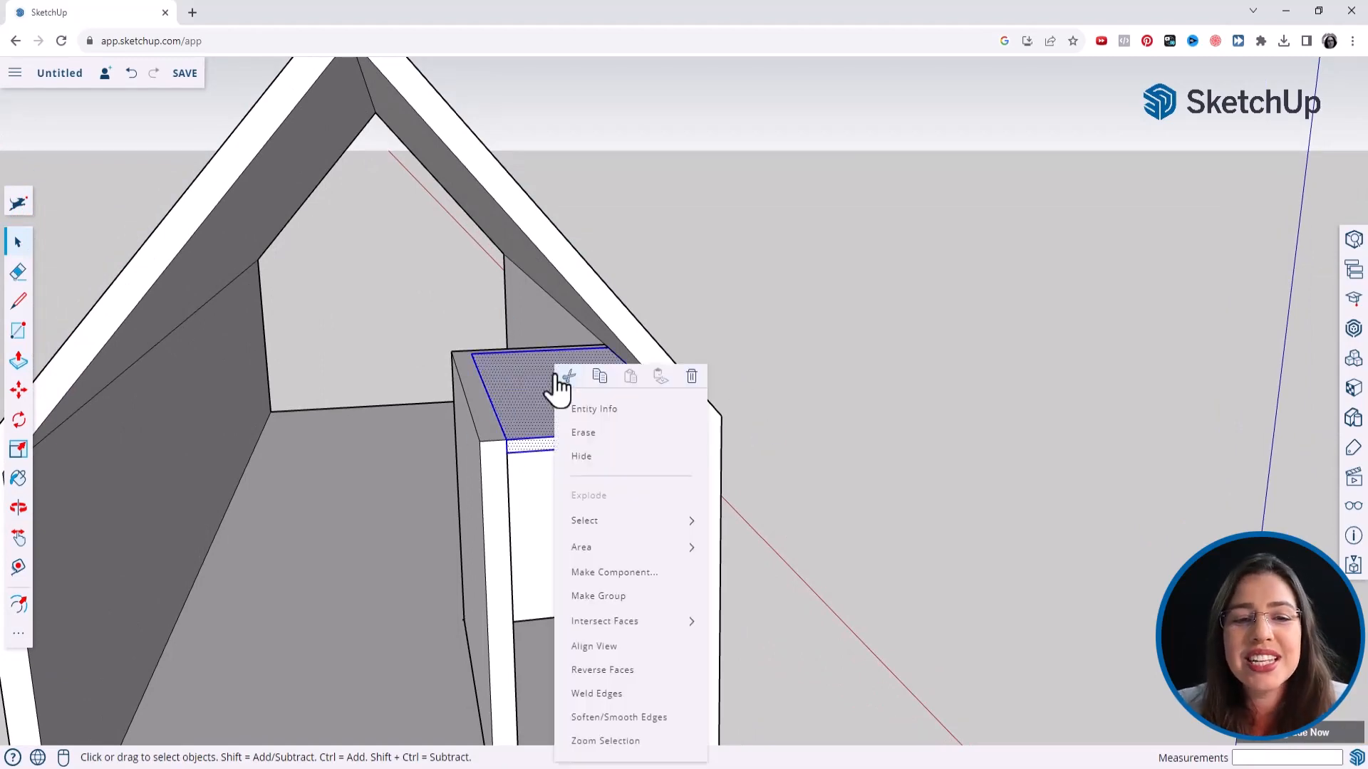
click(602, 595)
Step: Select the interior wall group and the ceiling slab group in turn to check that they are separate objects
middle_drag(610, 451, 762, 425)
scroll(763, 424, down, 3)
click(570, 436)
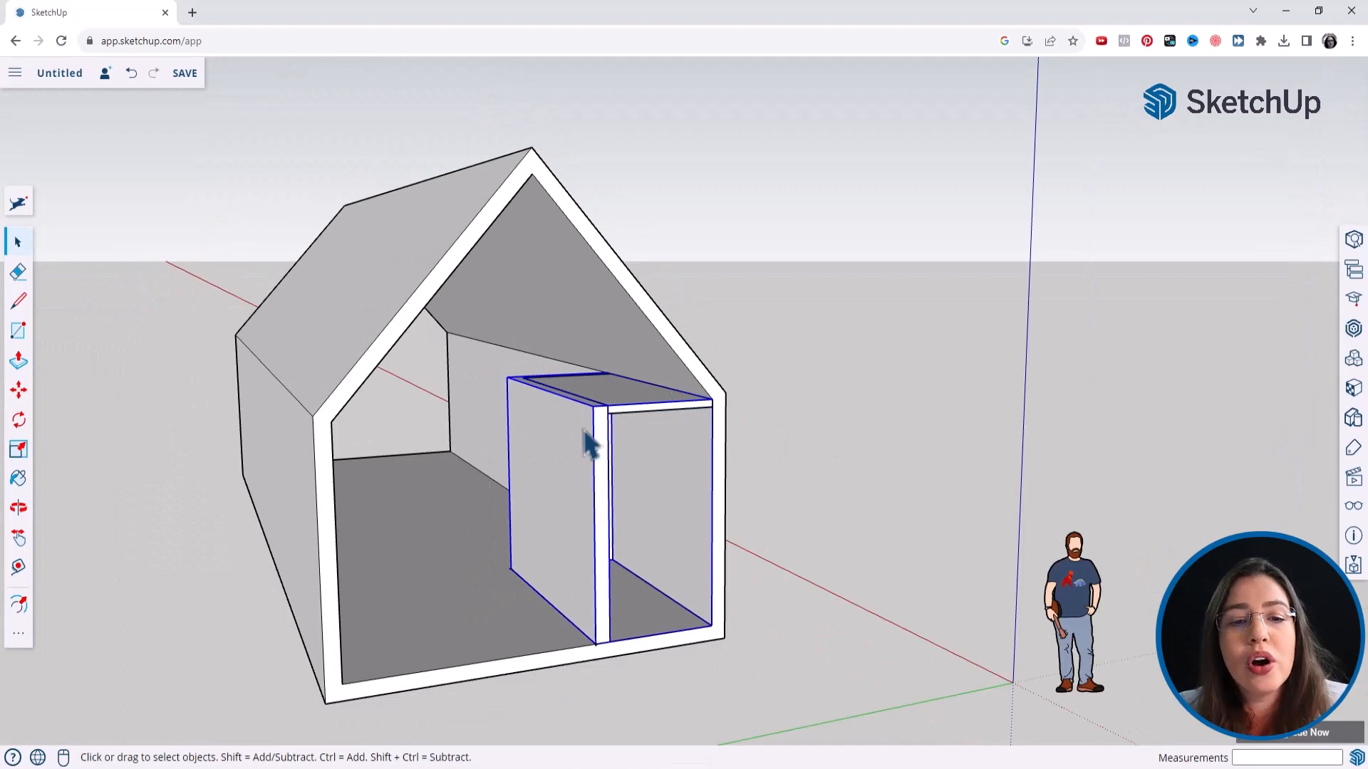
click(630, 399)
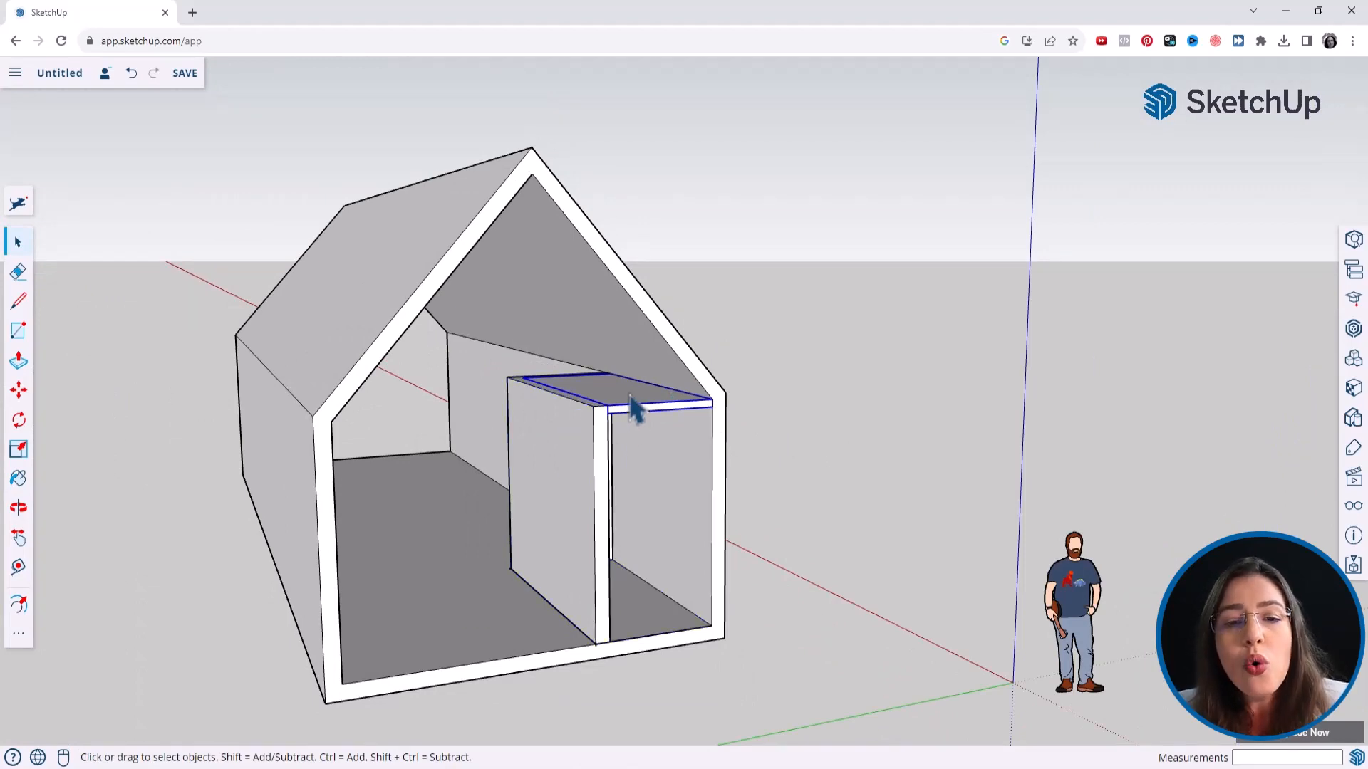
Step: Select the house shell, ceiling slab and interior wall groups in turn to check that they are separate objects
click(699, 422)
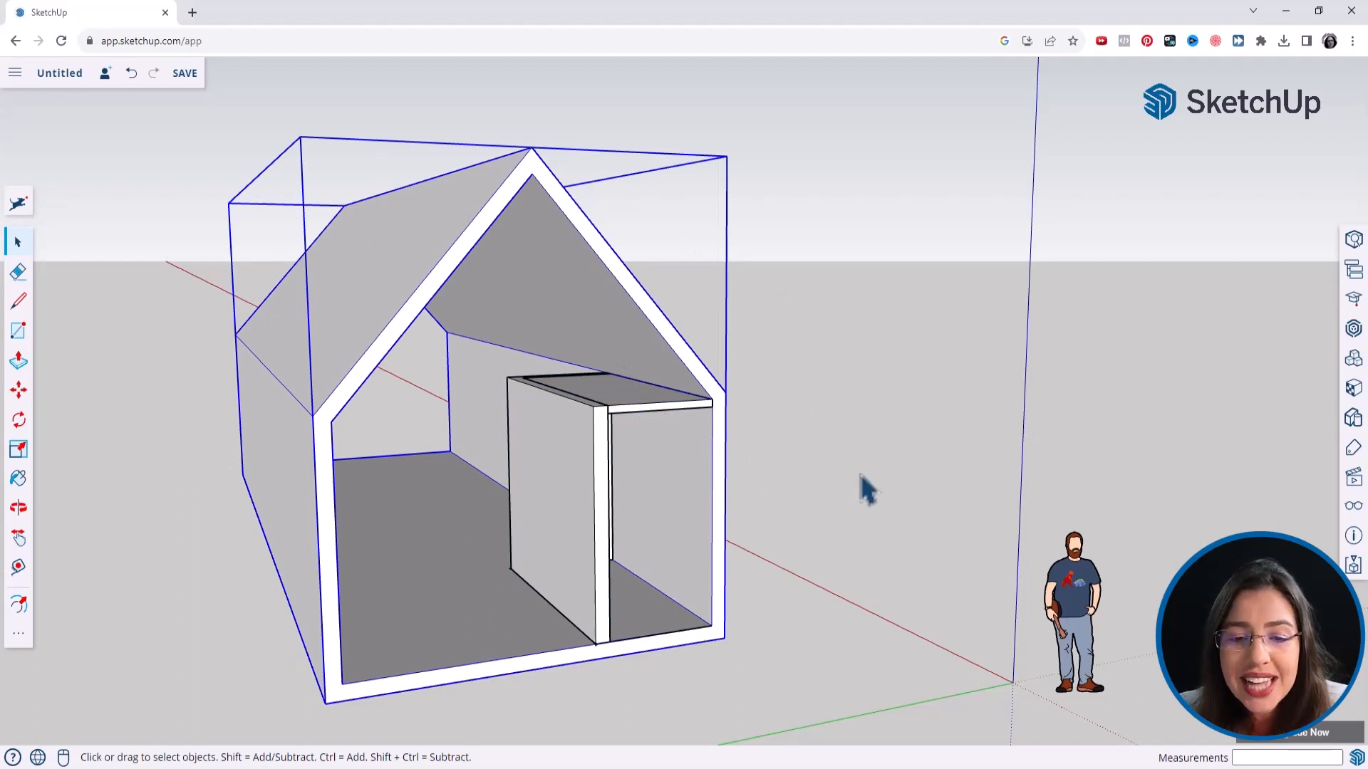
middle_drag(859, 473, 666, 432)
click(596, 389)
click(544, 436)
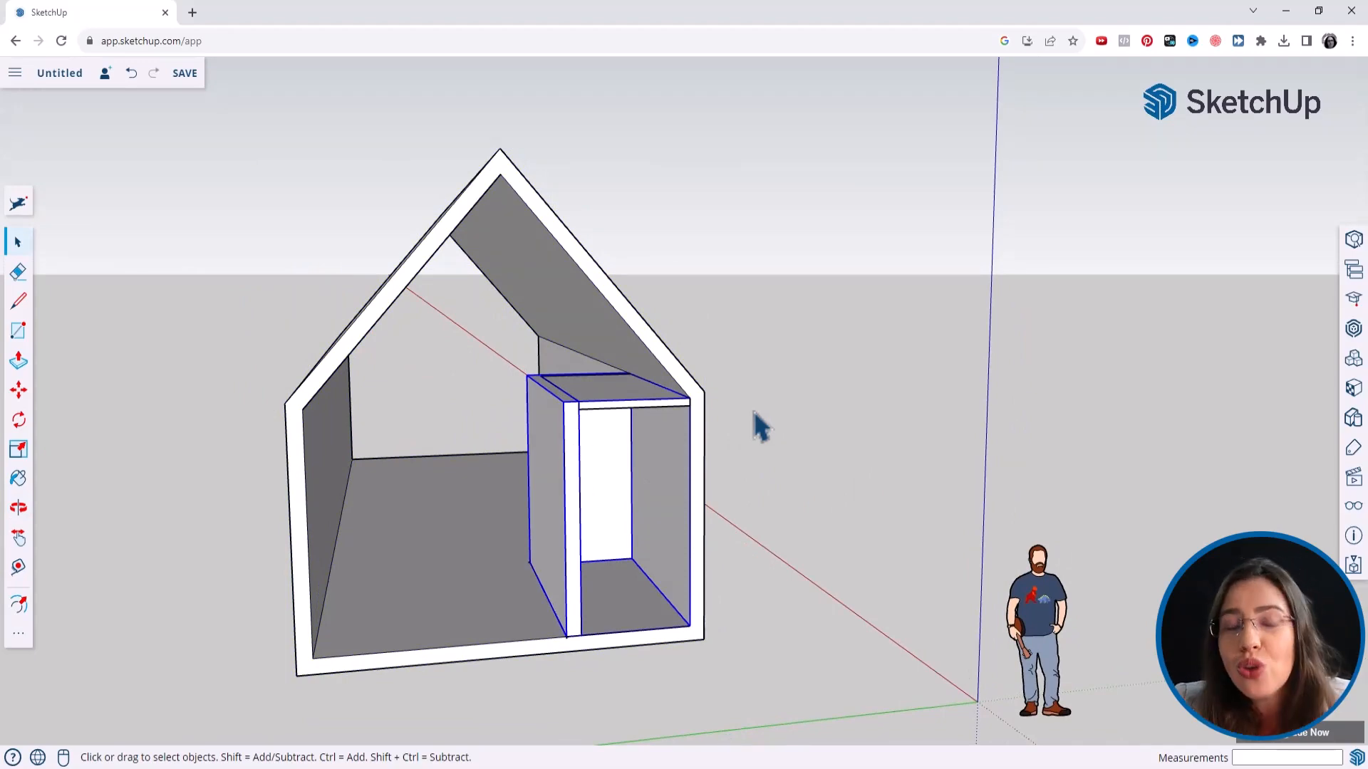
Step: Merge the ceiling slab with the house shell using Outer Shell and inspect the joint between them
click(19, 636)
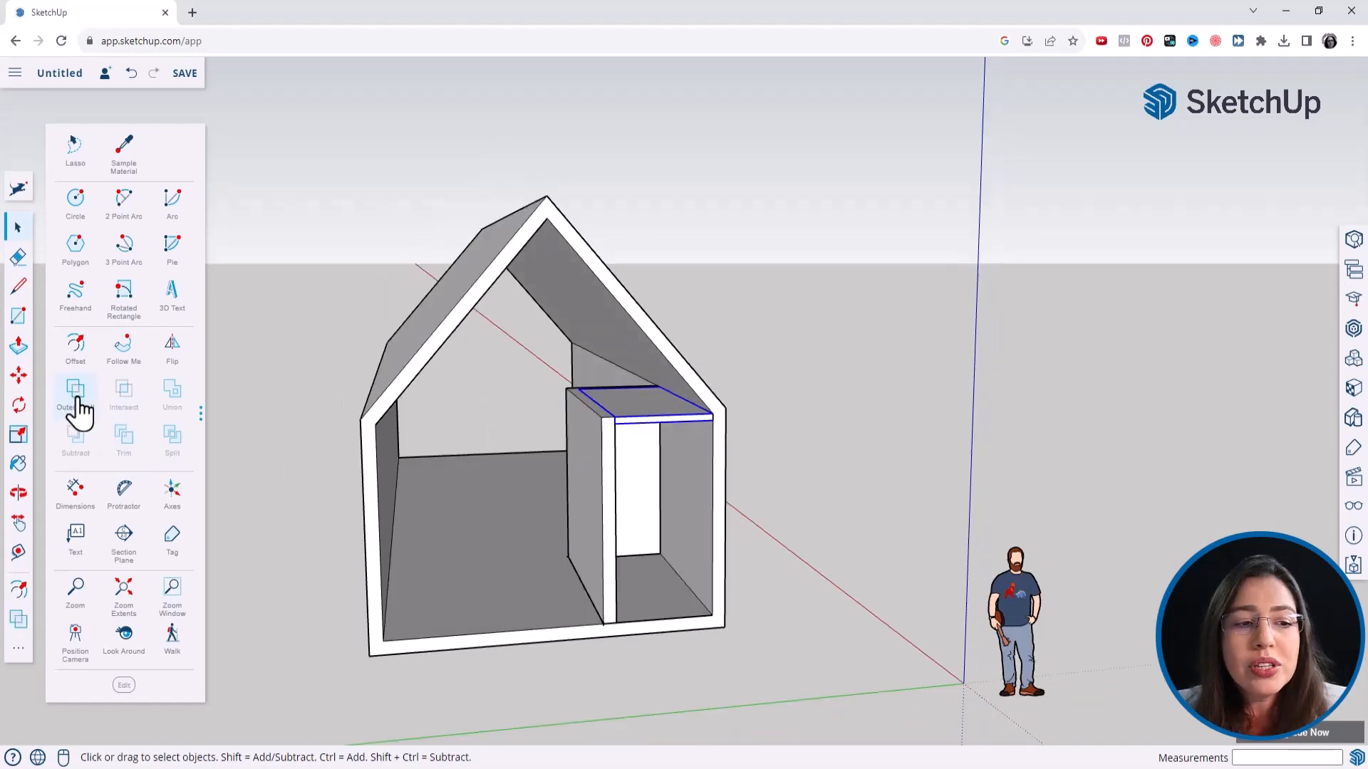
click(76, 403)
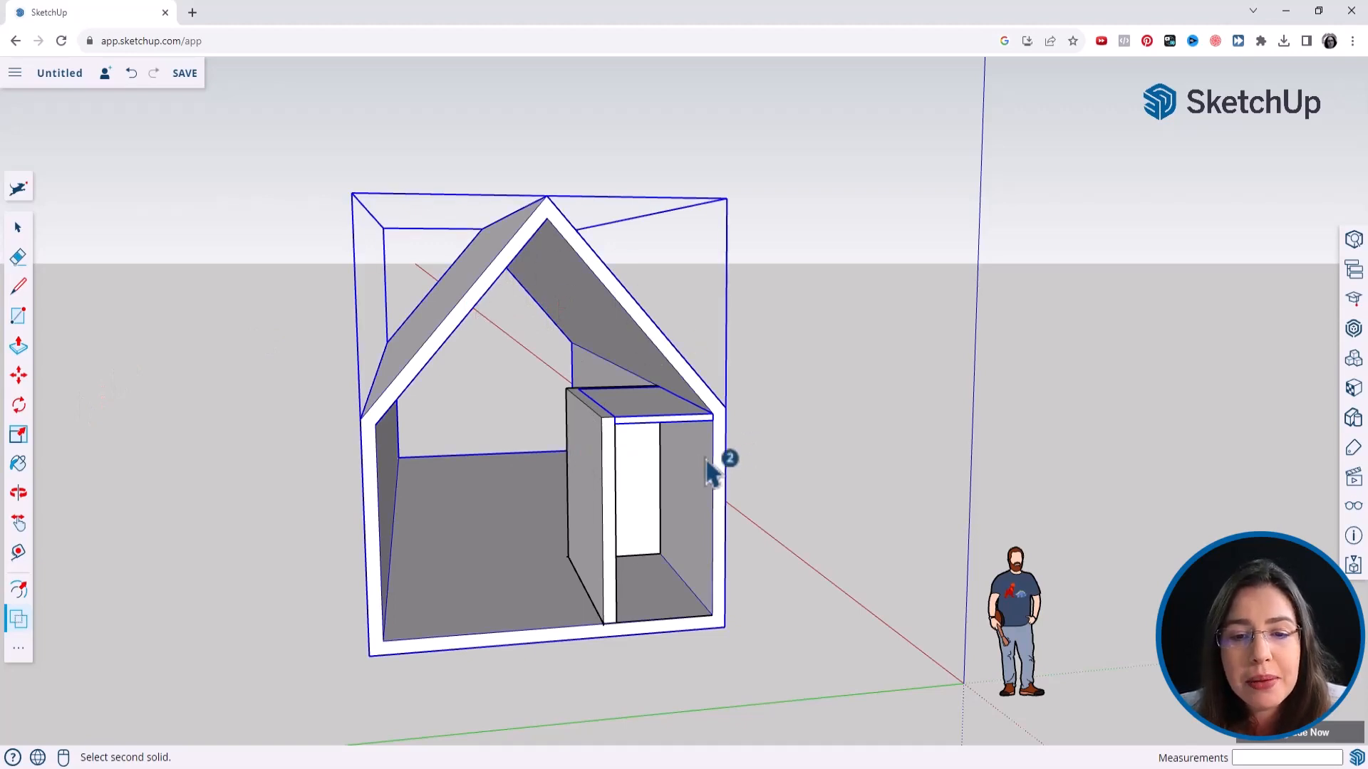
scroll(721, 413, up, 3)
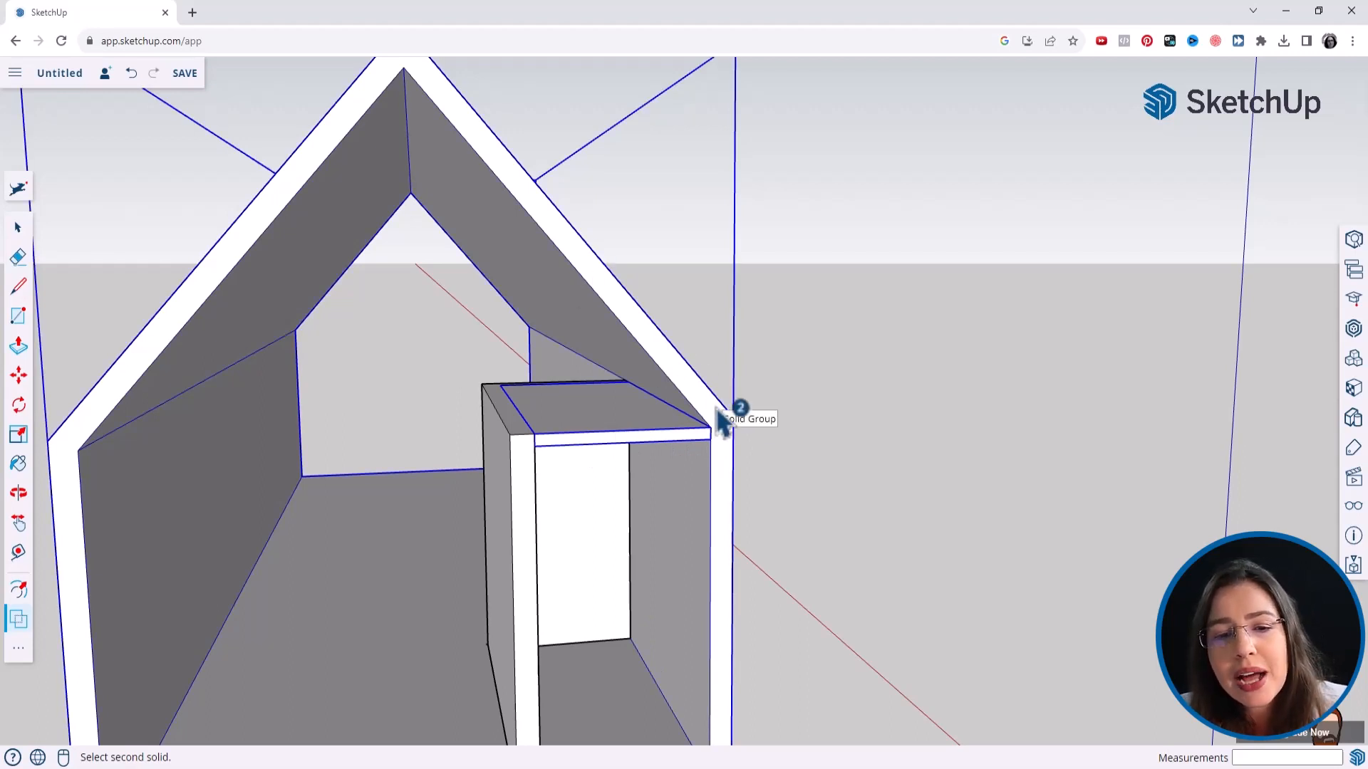
scroll(741, 482, up, 3)
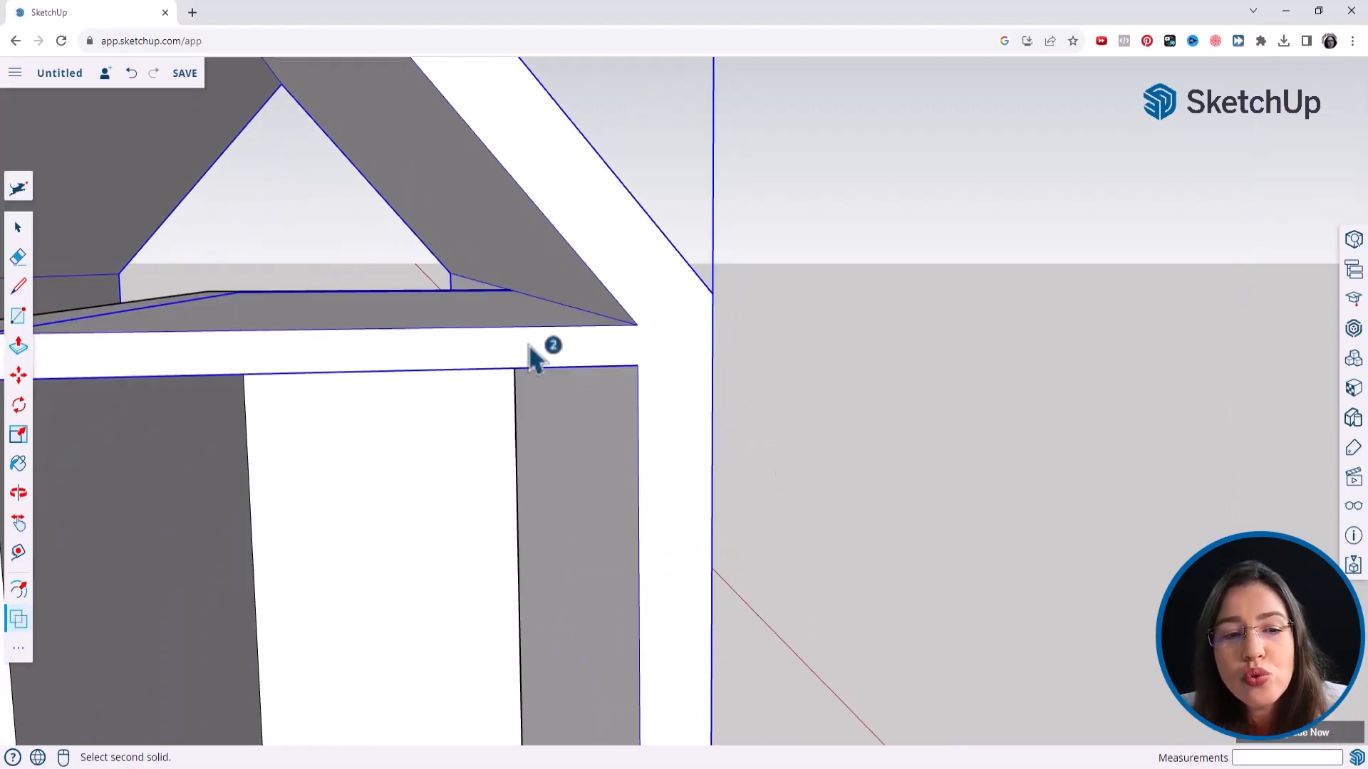
scroll(770, 345, down, 3)
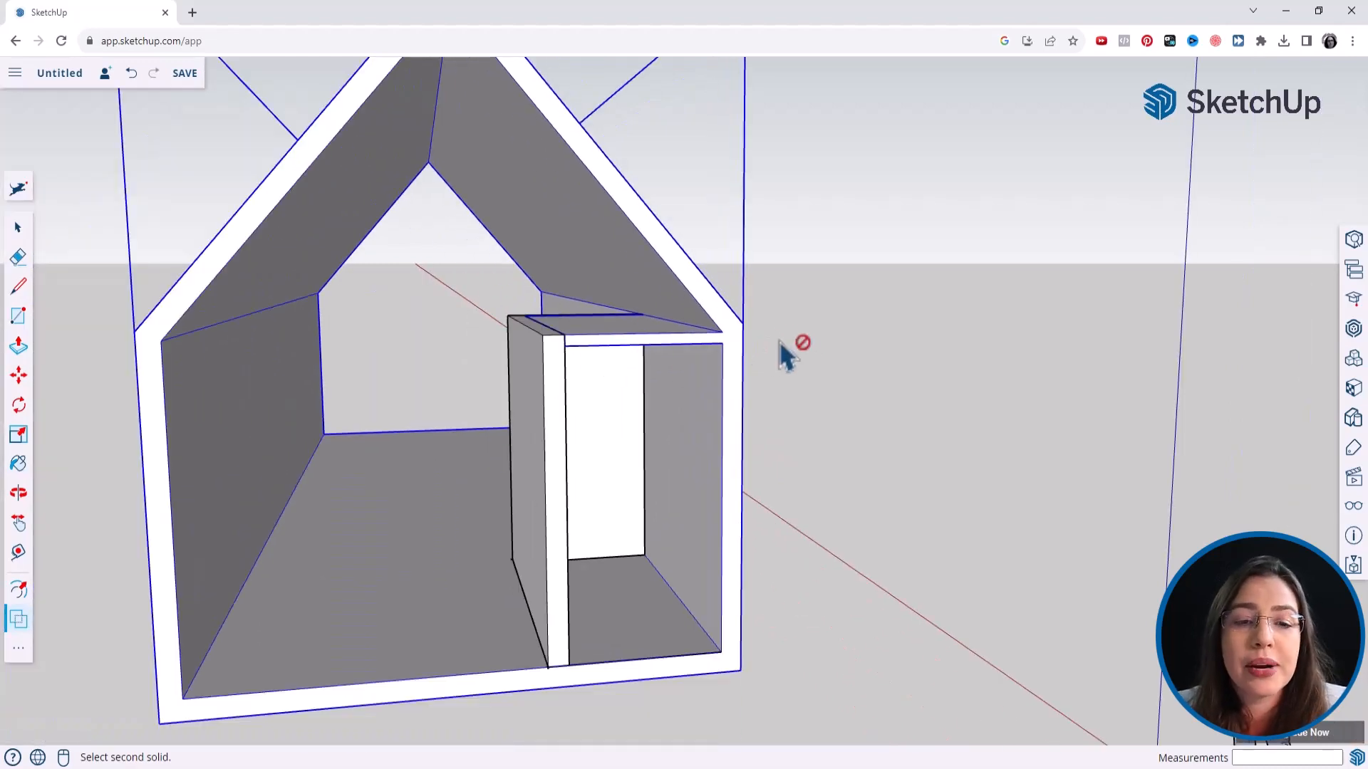
Step: Try to add the interior wall group to the merged shell as a further solid
scroll(558, 376, up, 2)
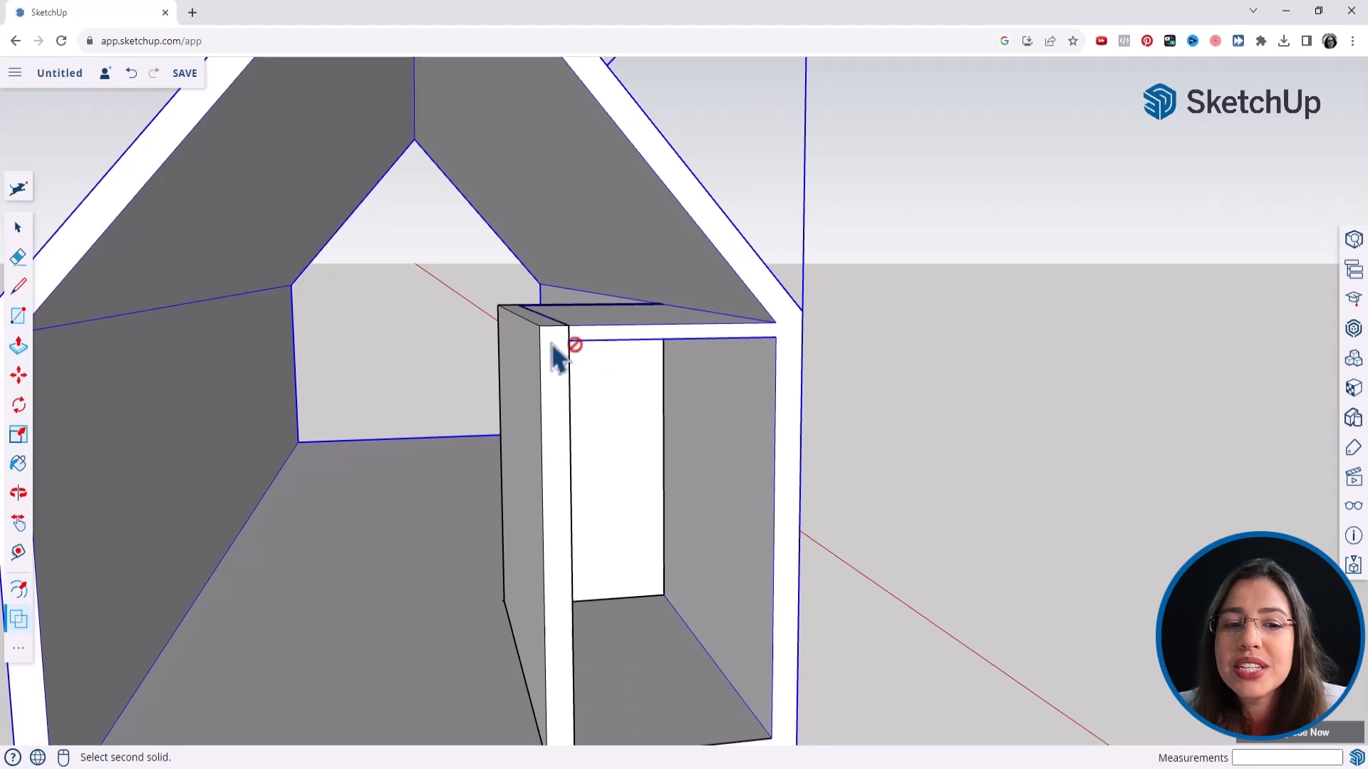
key(Escape)
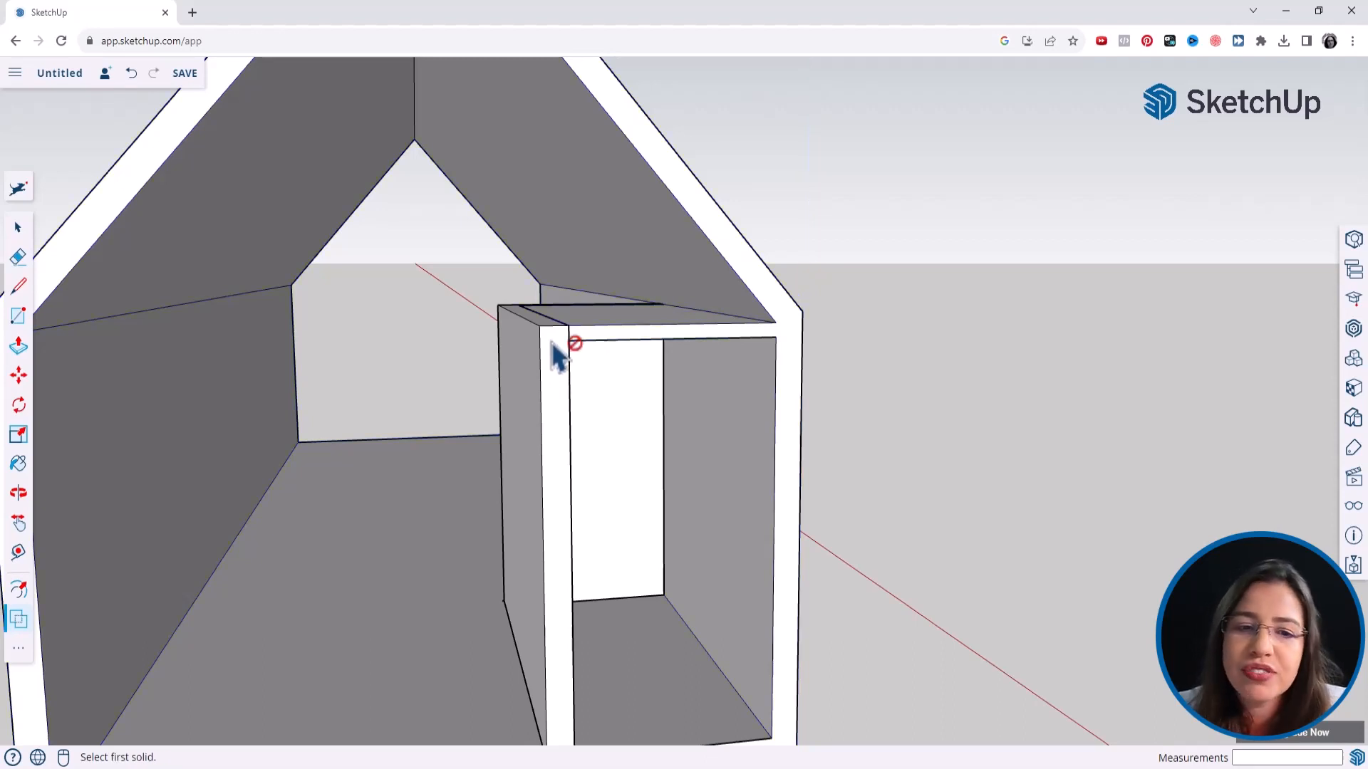
scroll(531, 417, down, 3)
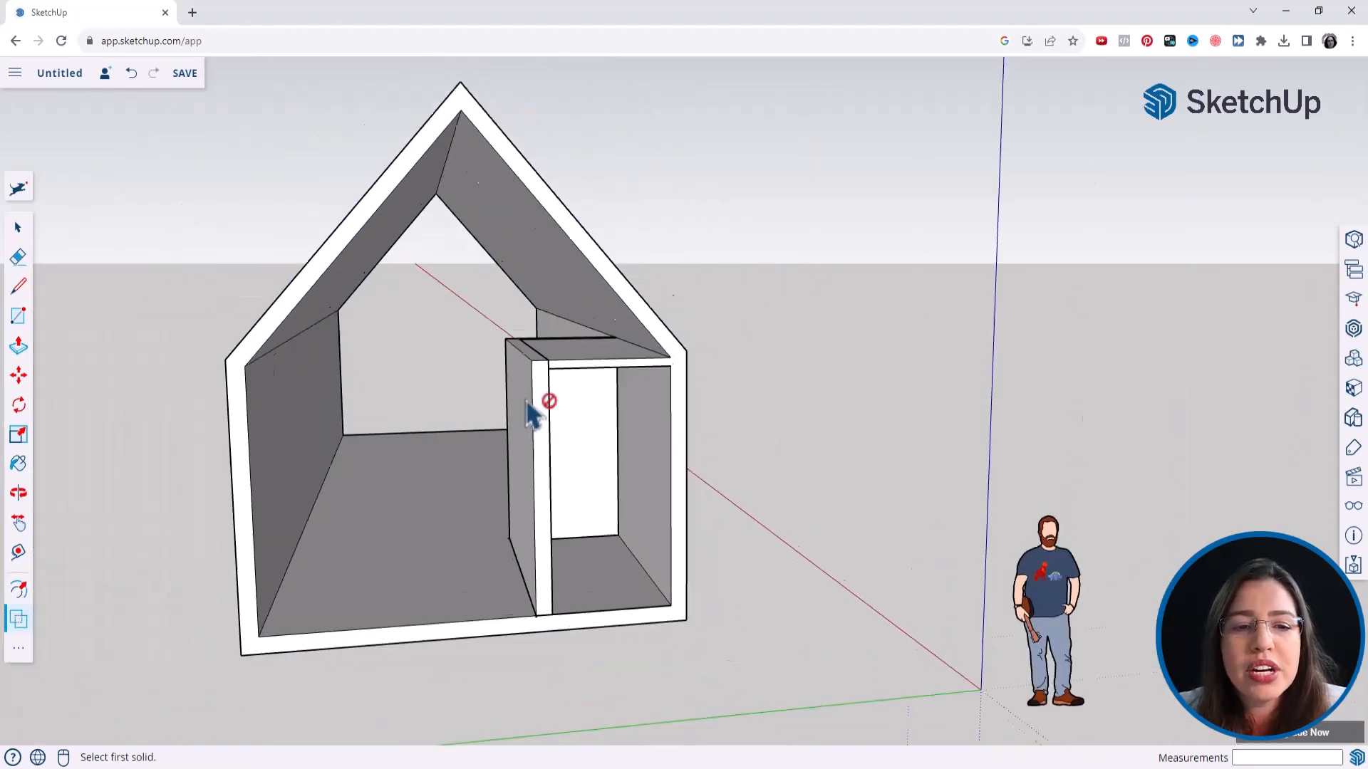
scroll(536, 402, up, 2)
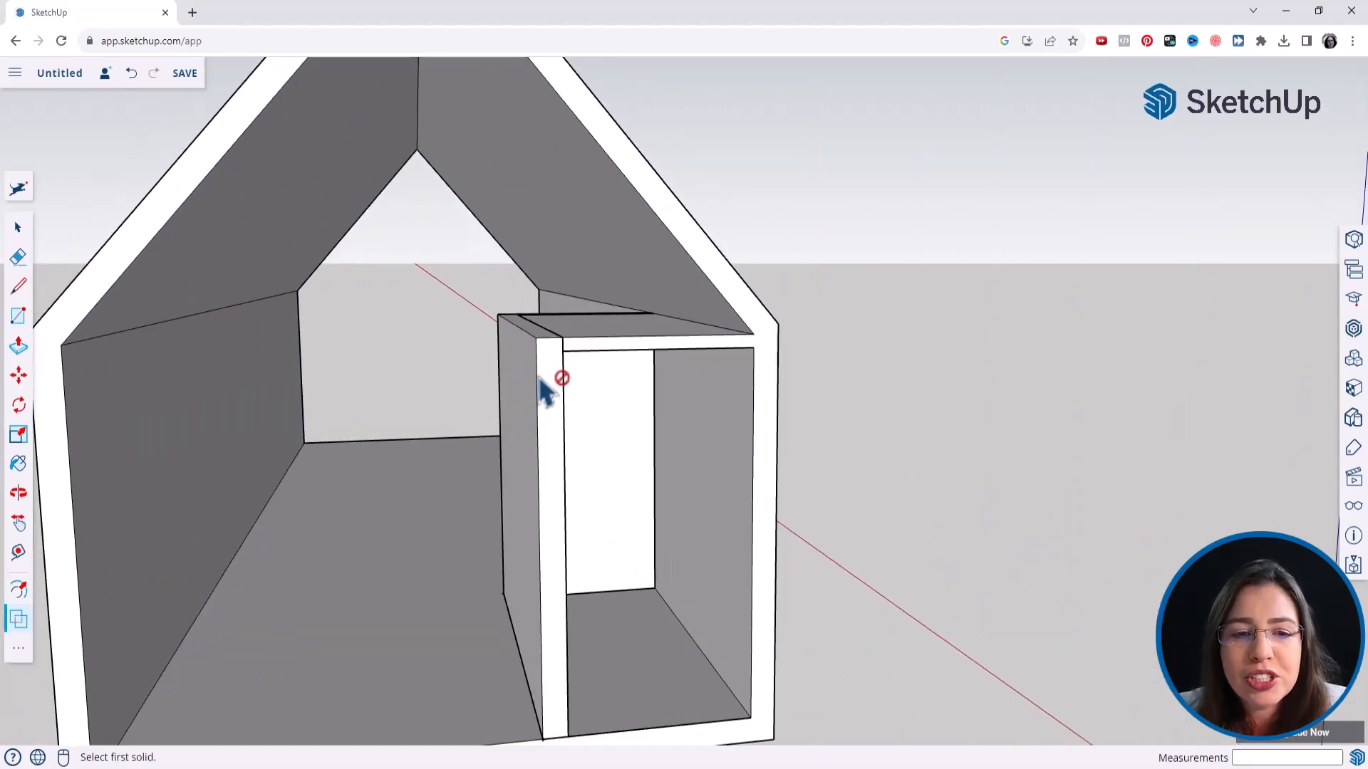
scroll(543, 389, down, 3)
key(space)
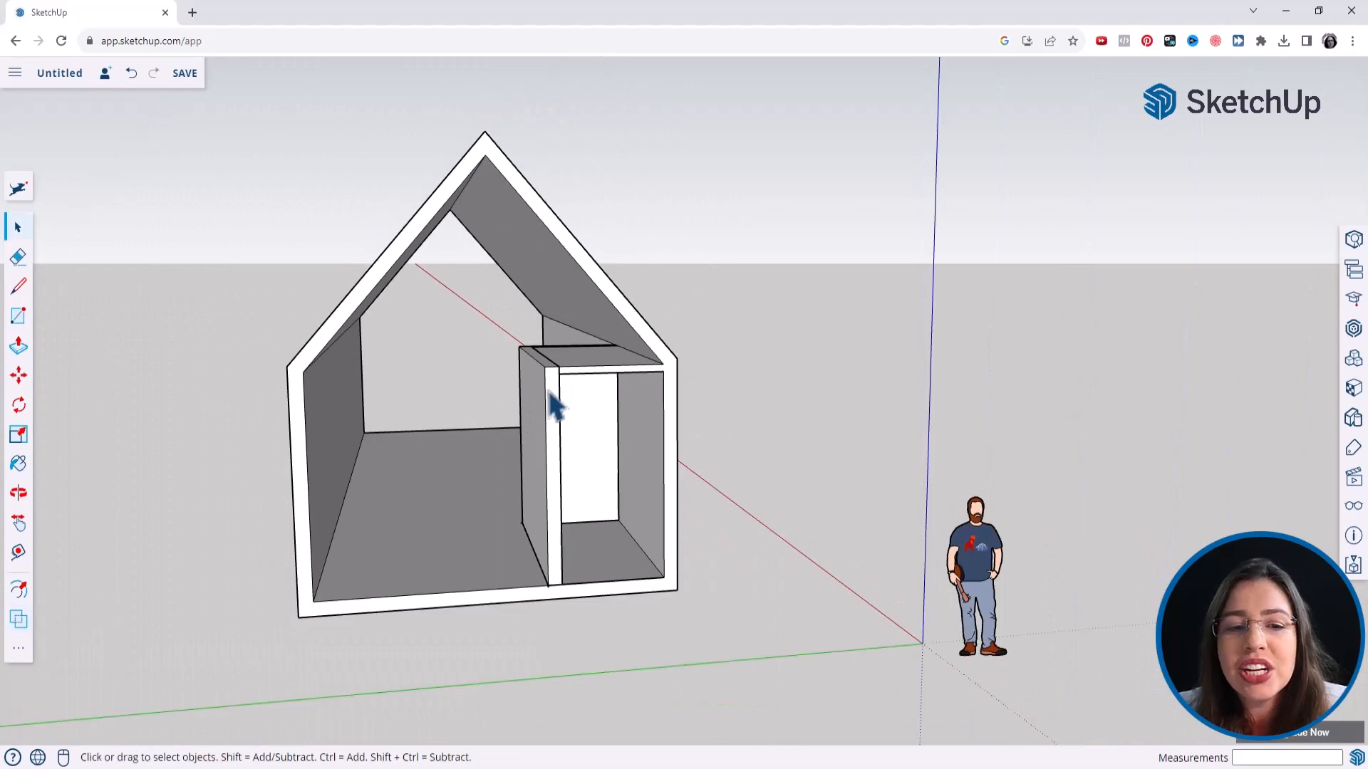
Step: Copy the interior wall group about 3.23 m along the green axis, outside the house
click(554, 406)
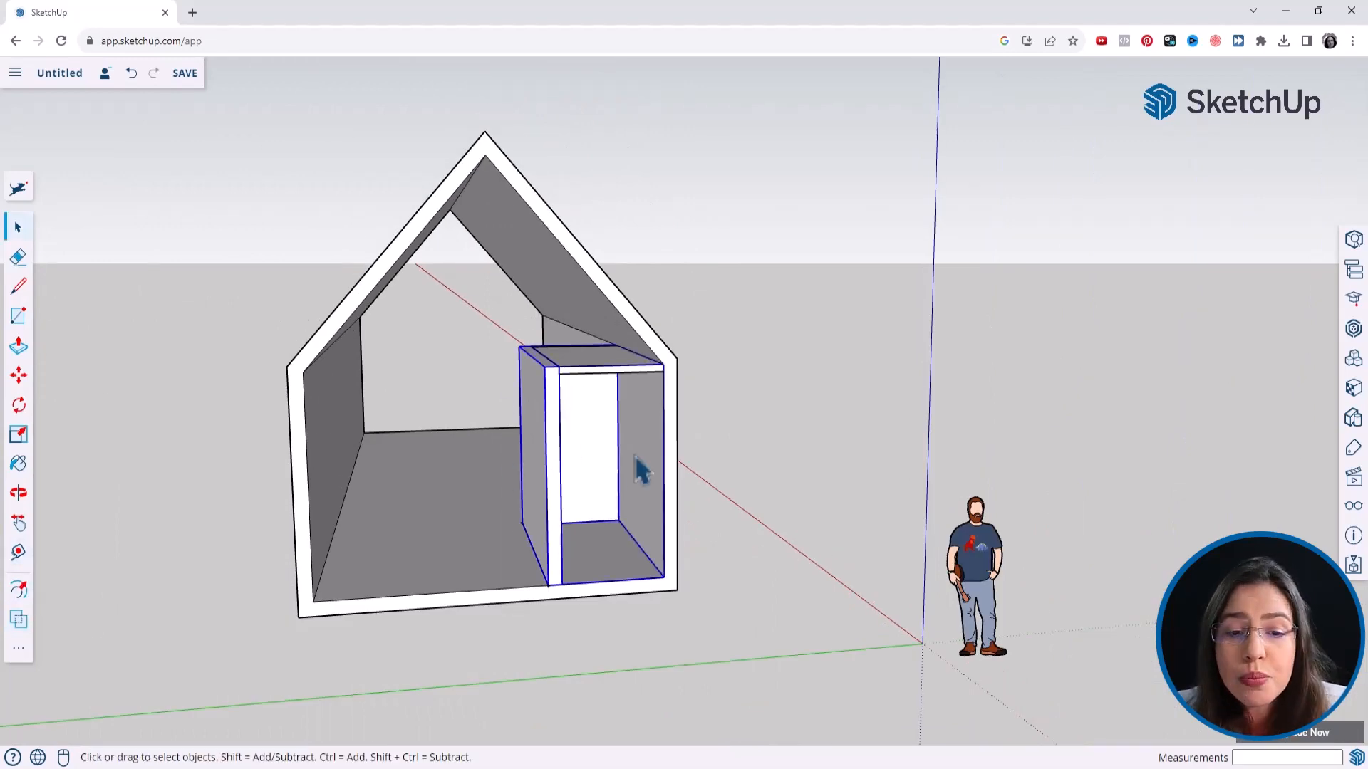
middle_drag(609, 499, 559, 567)
key(m)
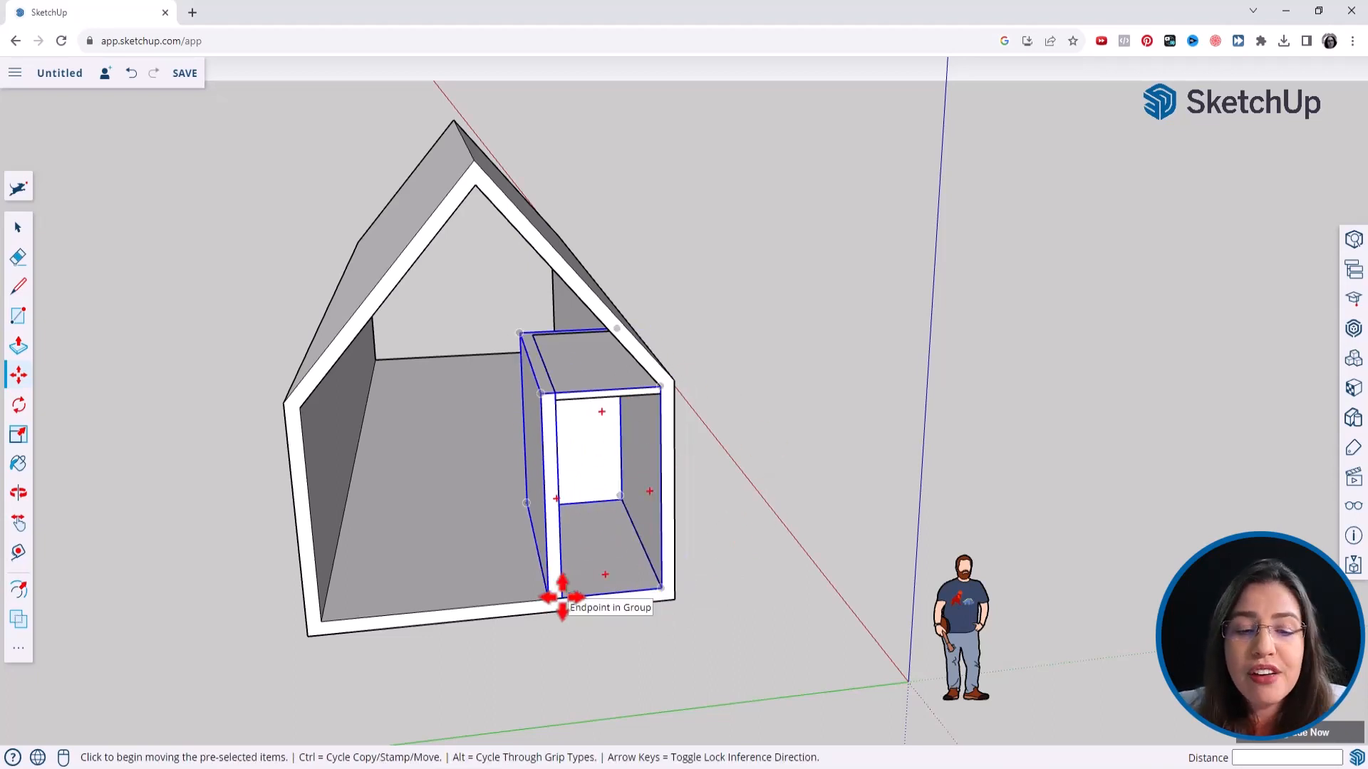
key(ctrl)
click(565, 601)
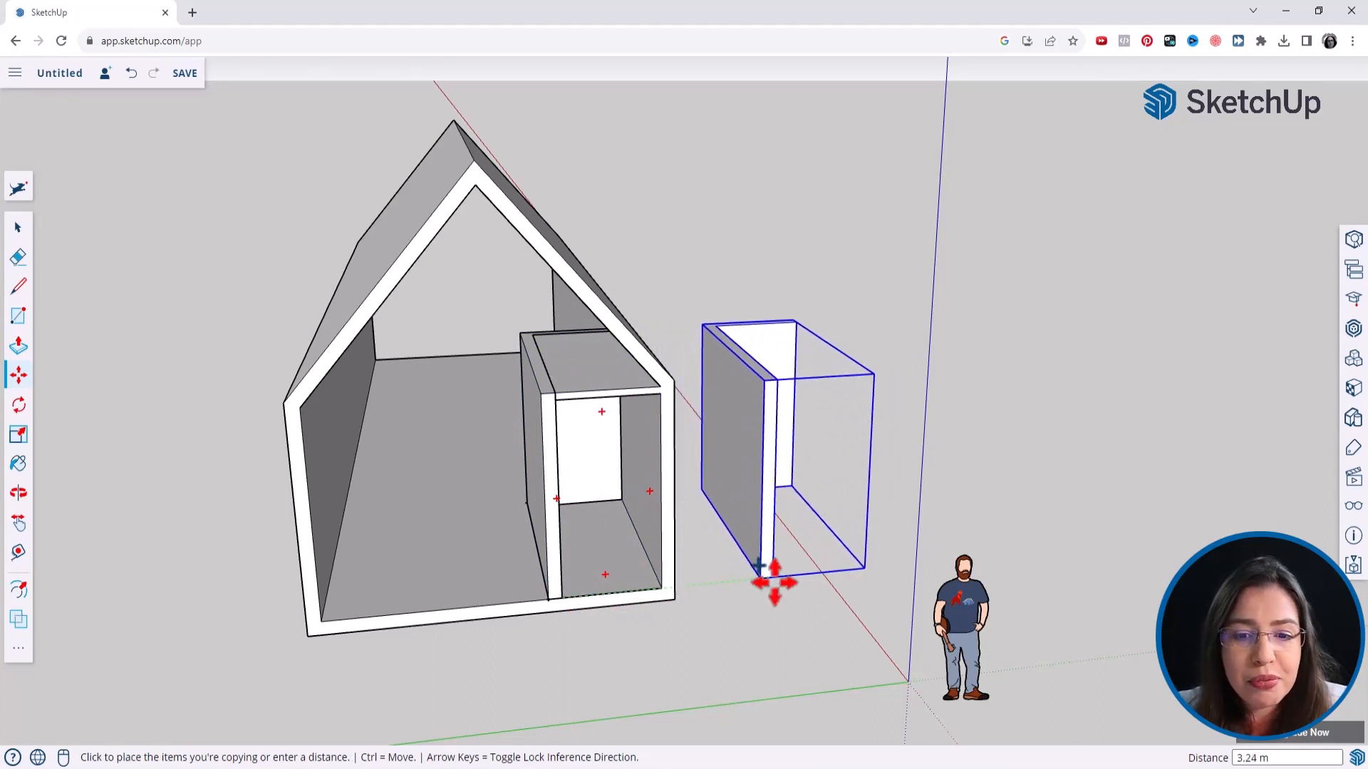
key(ctrl)
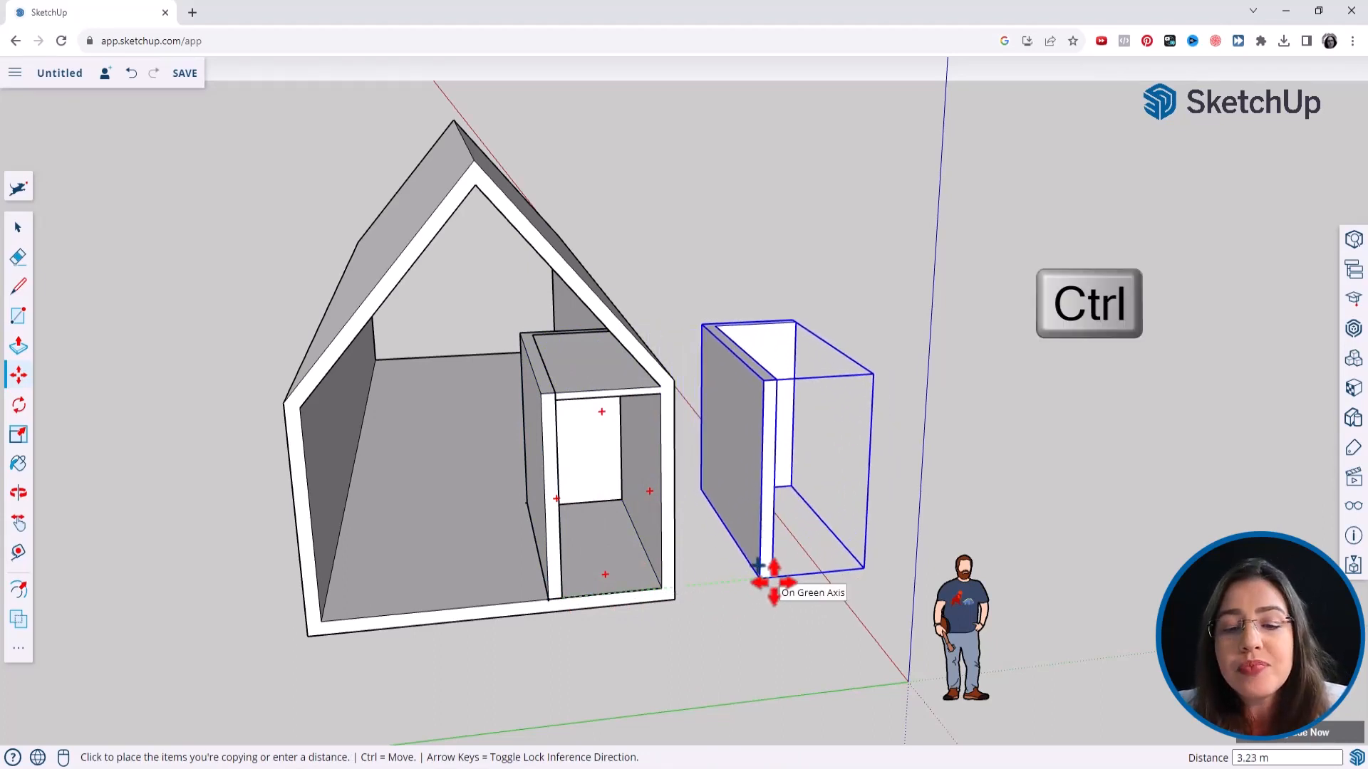
click(773, 583)
key(space)
click(839, 596)
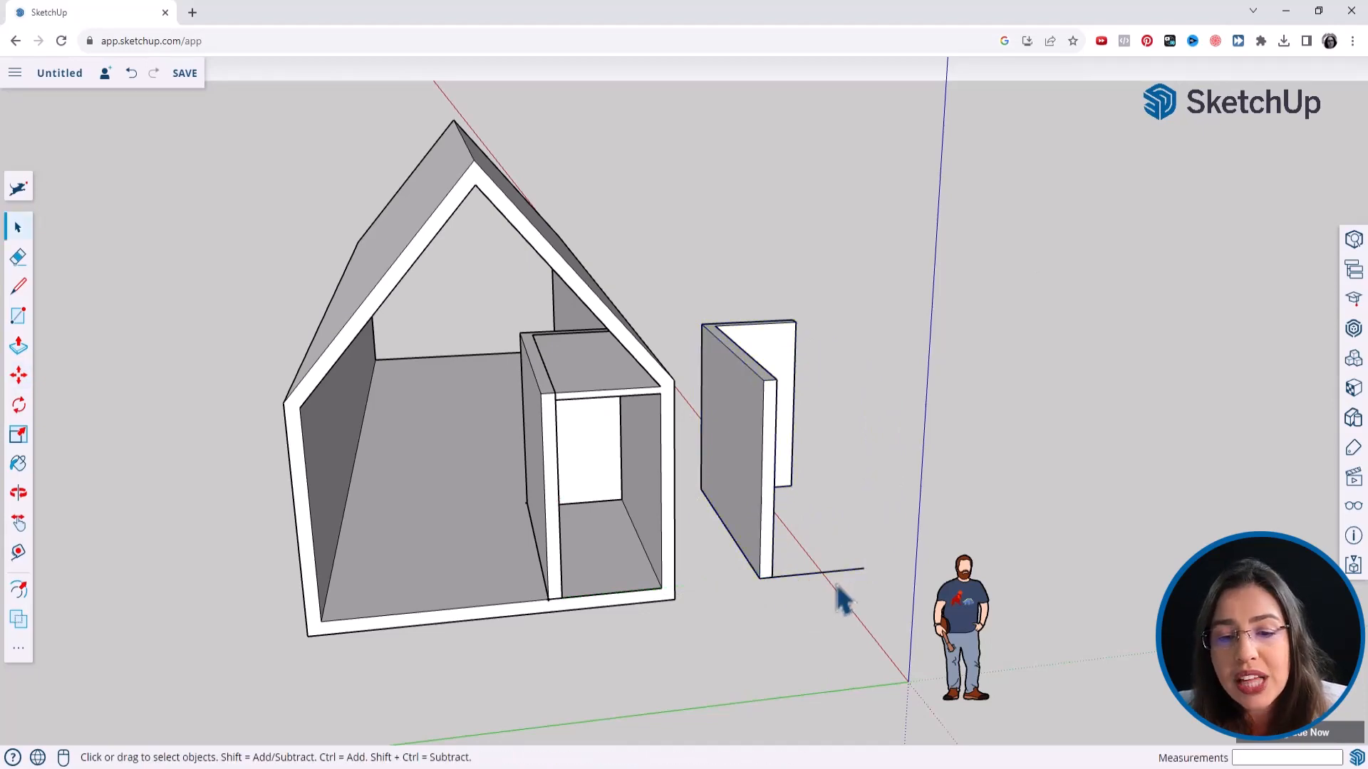
Step: Examine the copied wall group from above and below, selecting and opening it, for geometry that keeps it from being a solid
scroll(790, 583, up, 5)
click(780, 567)
middle_drag(758, 571, 809, 632)
scroll(790, 621, down, 5)
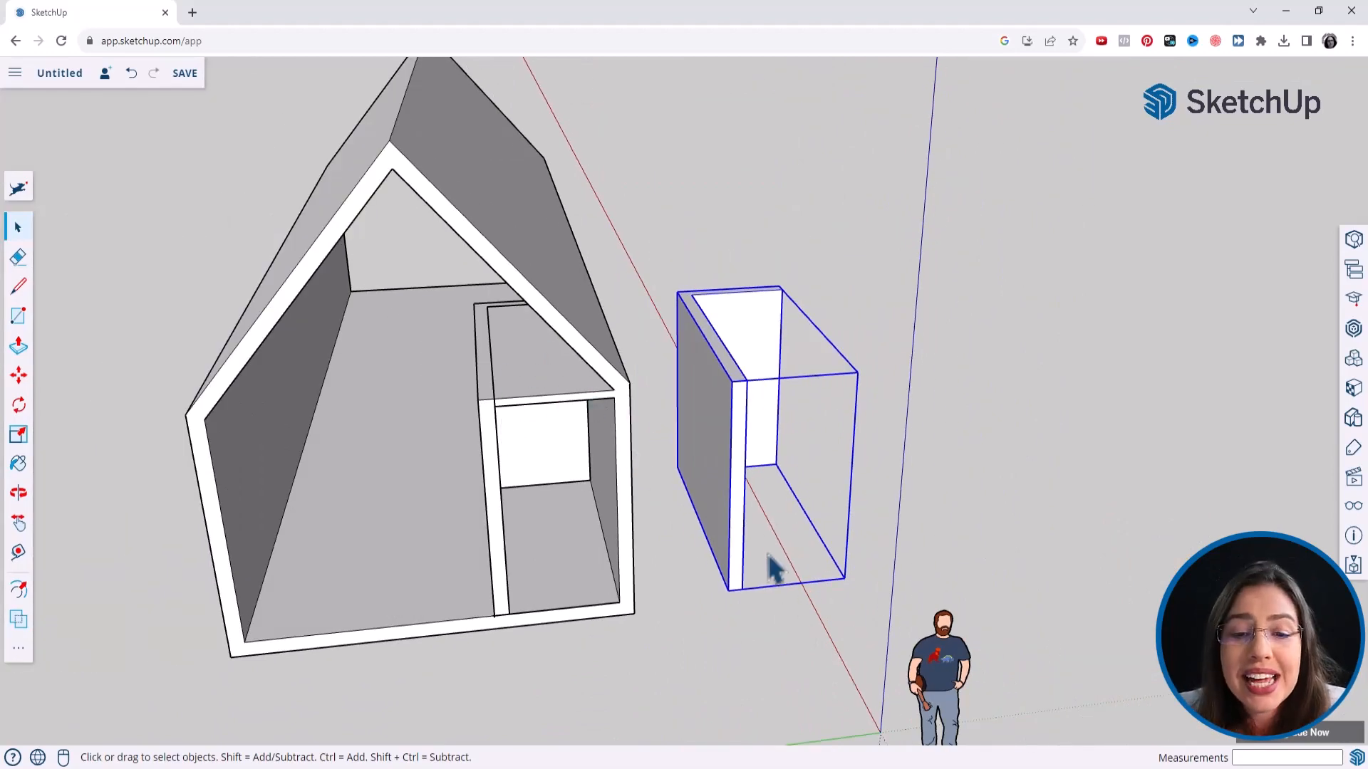
click(803, 651)
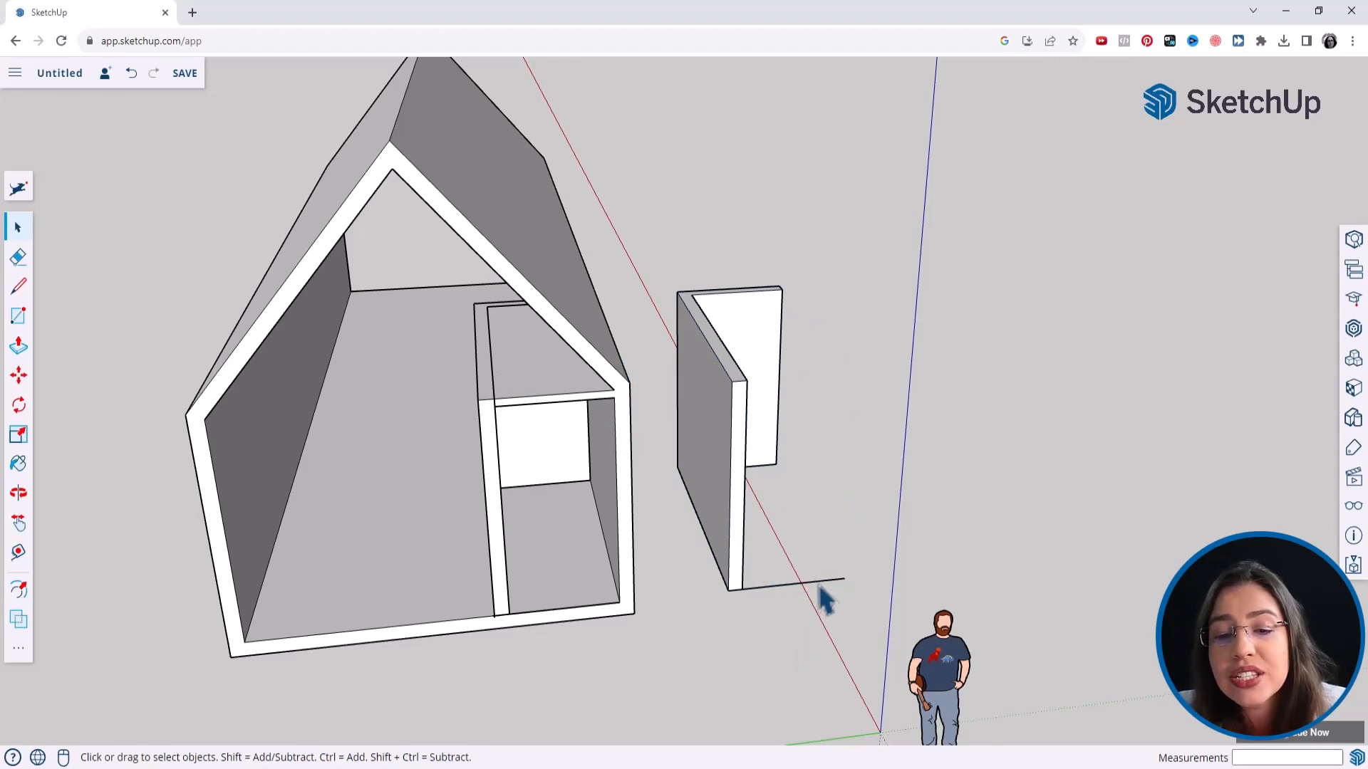
middle_drag(787, 613, 791, 188)
scroll(748, 534, up, 5)
click(744, 547)
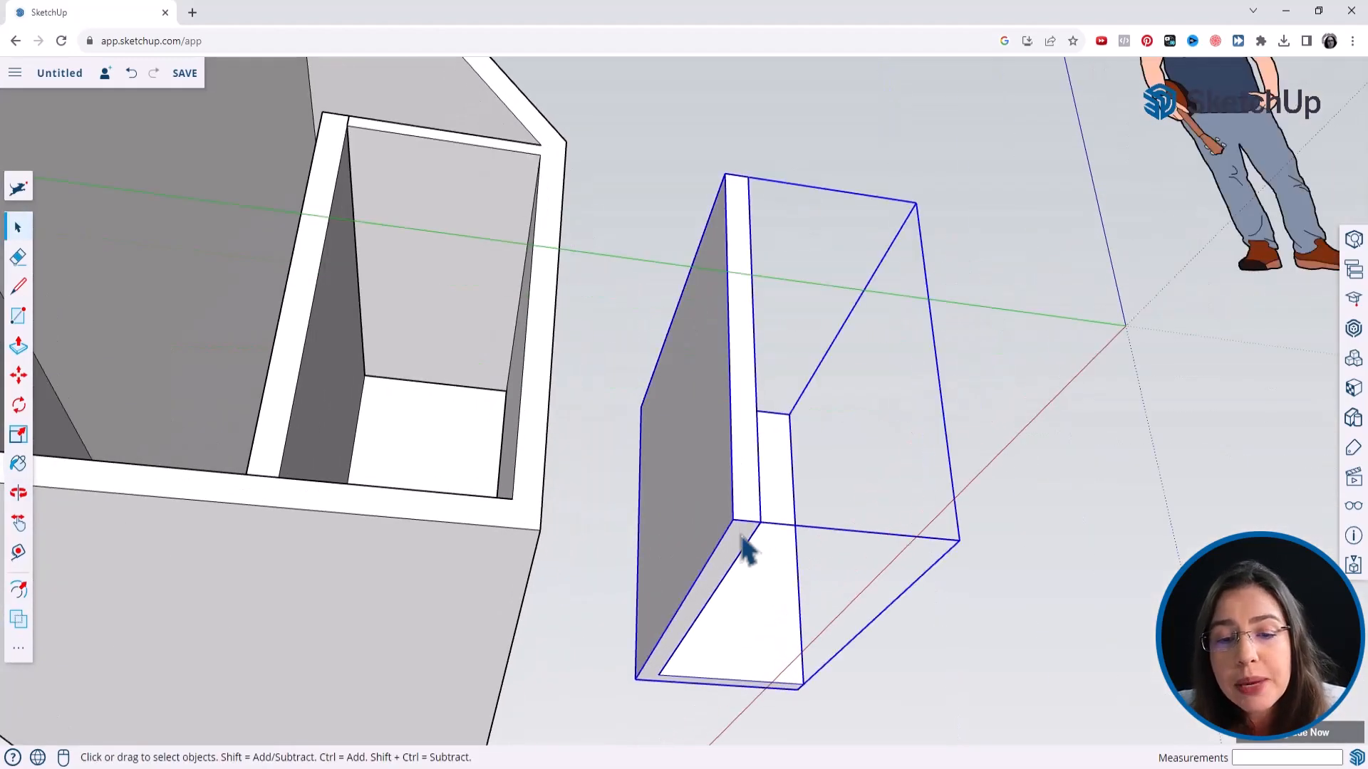
double_click(745, 547)
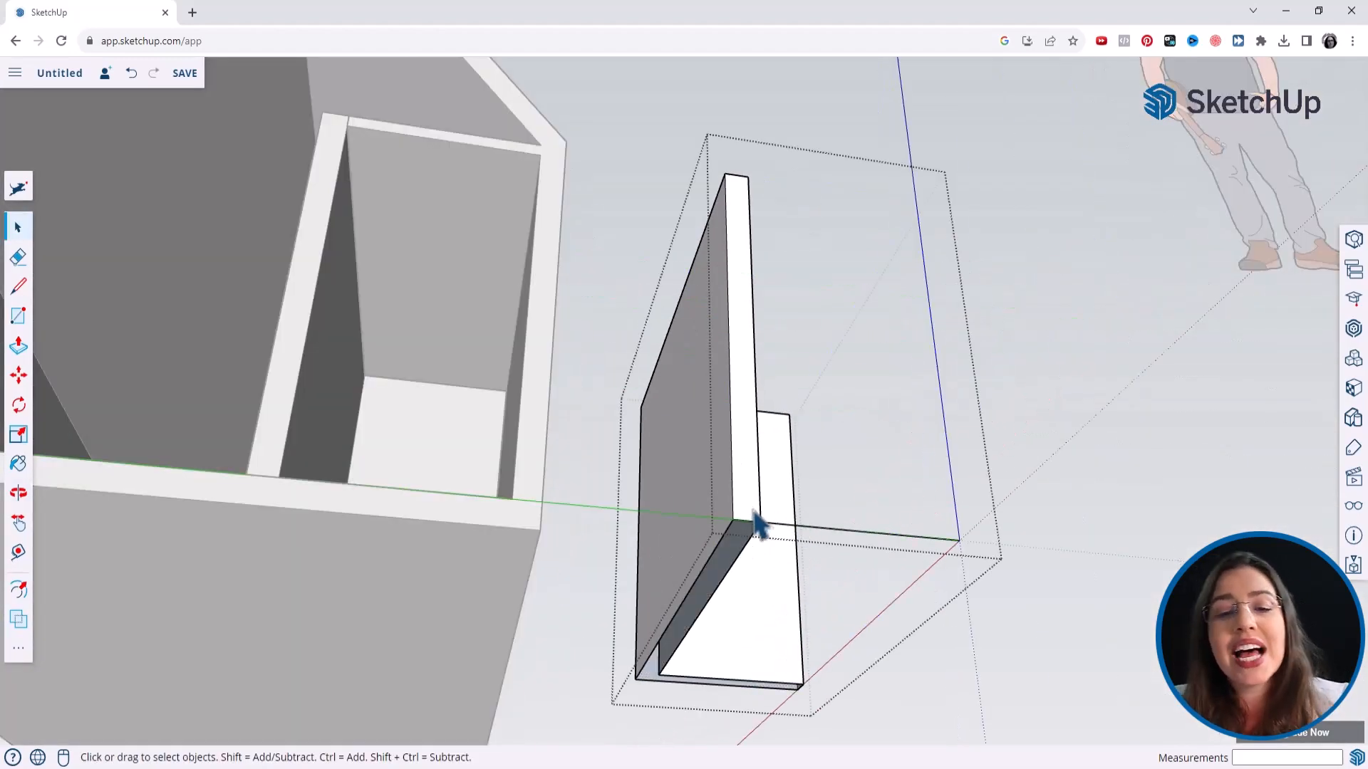
middle_drag(756, 525, 1010, 629)
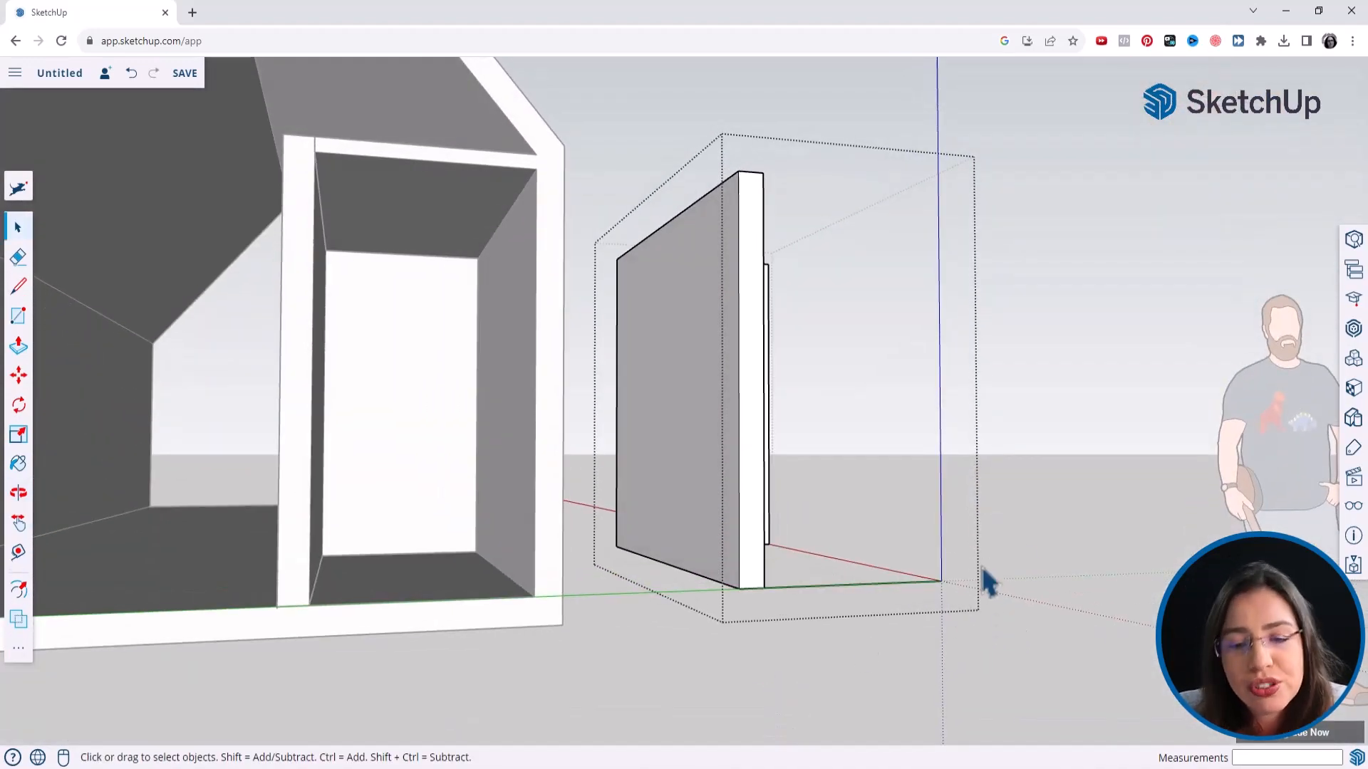
Step: Close the copied wall group and delete it from beside the house
scroll(812, 519, down, 5)
click(935, 302)
middle_drag(853, 321, 755, 425)
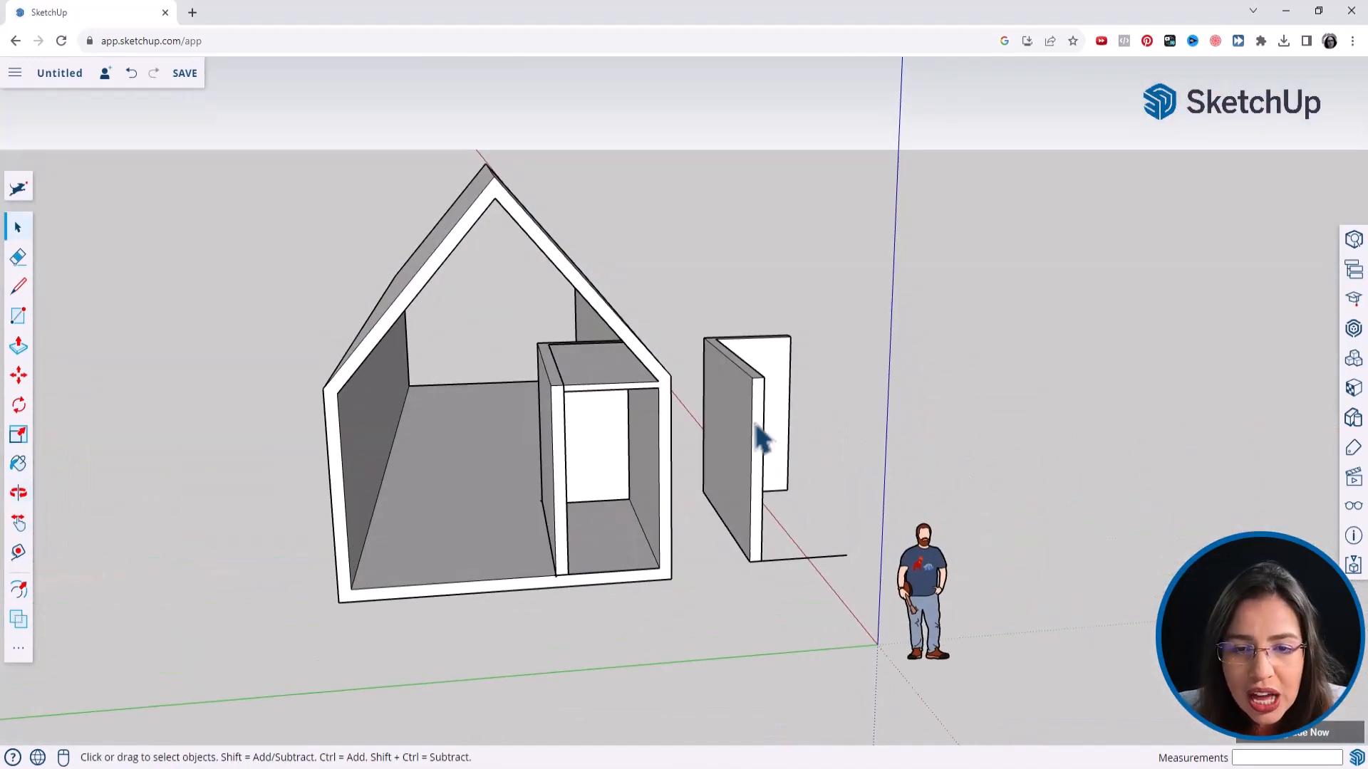
click(761, 436)
key(Delete)
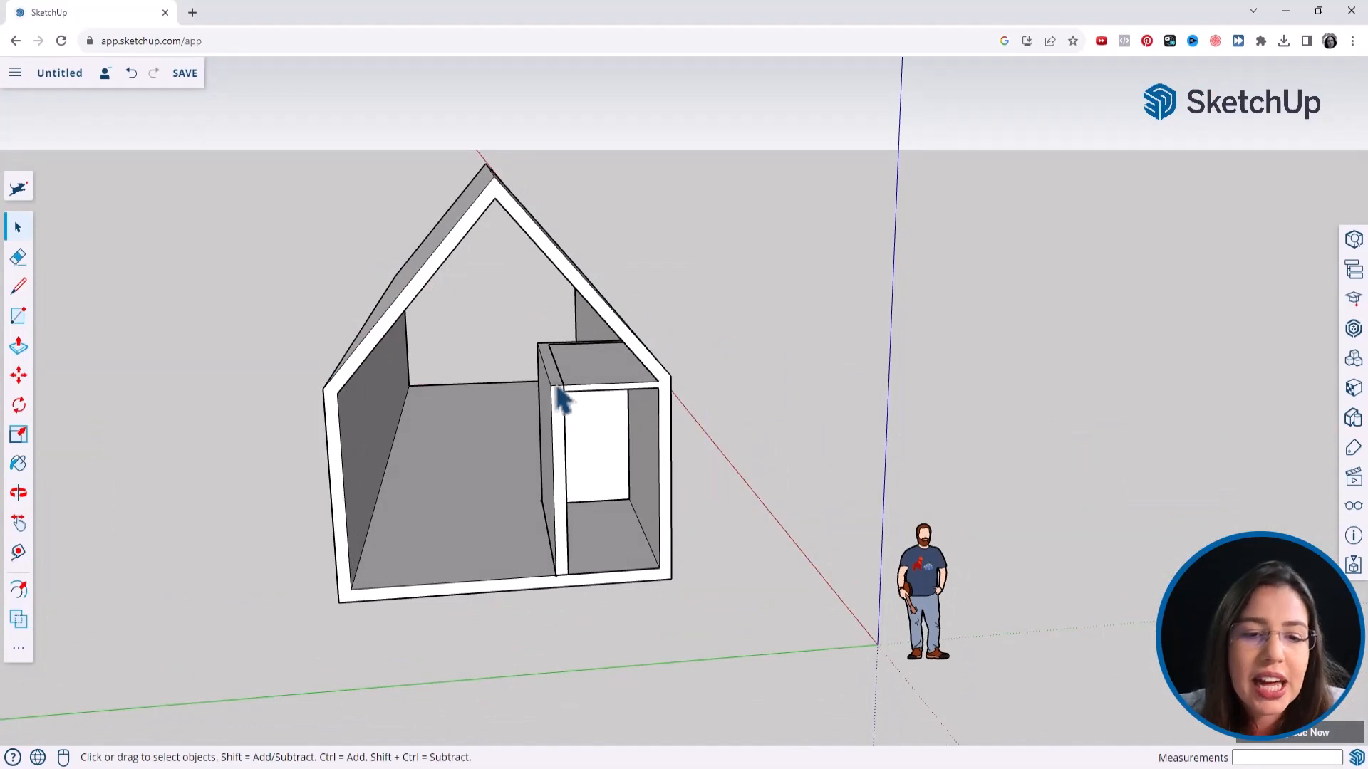
Step: Delete the stray floor edge across the front opening inside the original interior wall group, and close the group
double_click(564, 450)
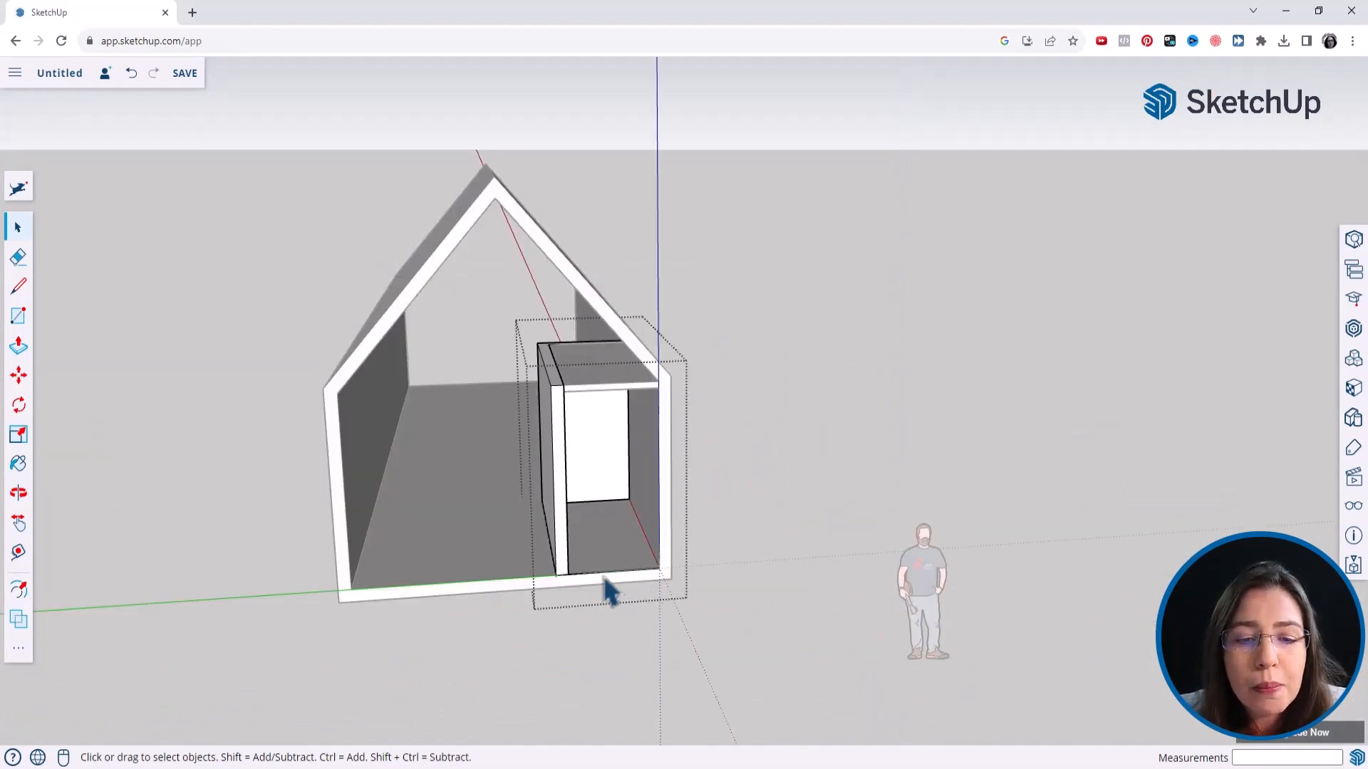
scroll(600, 591, up, 5)
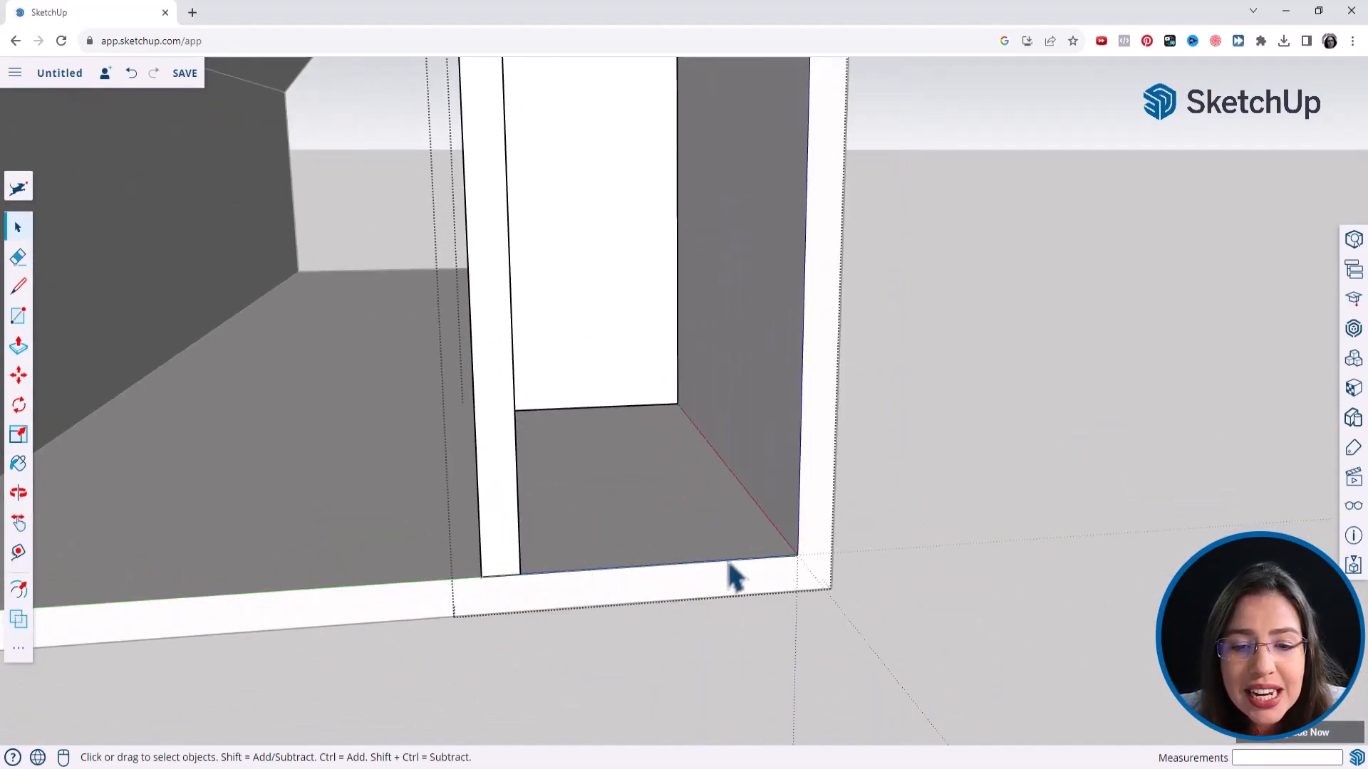
scroll(733, 574, down, 5)
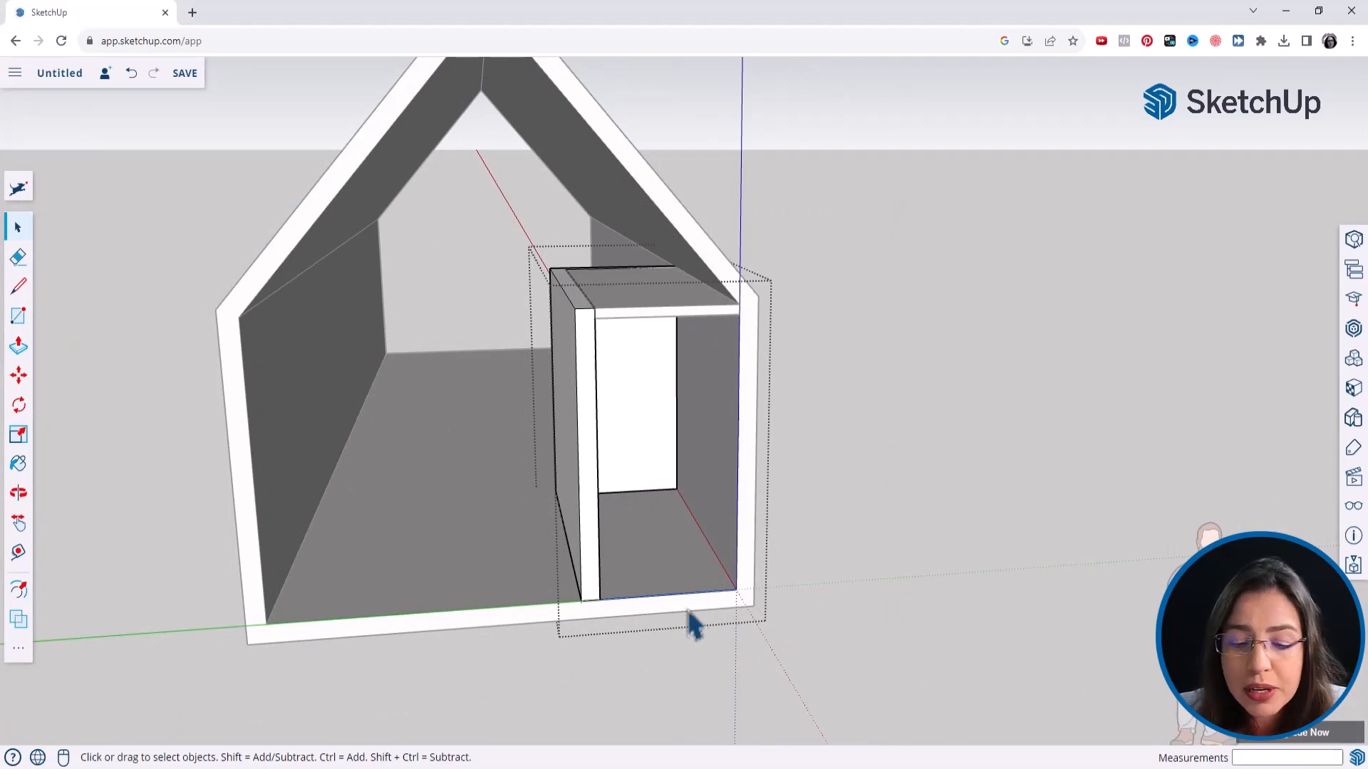
click(882, 302)
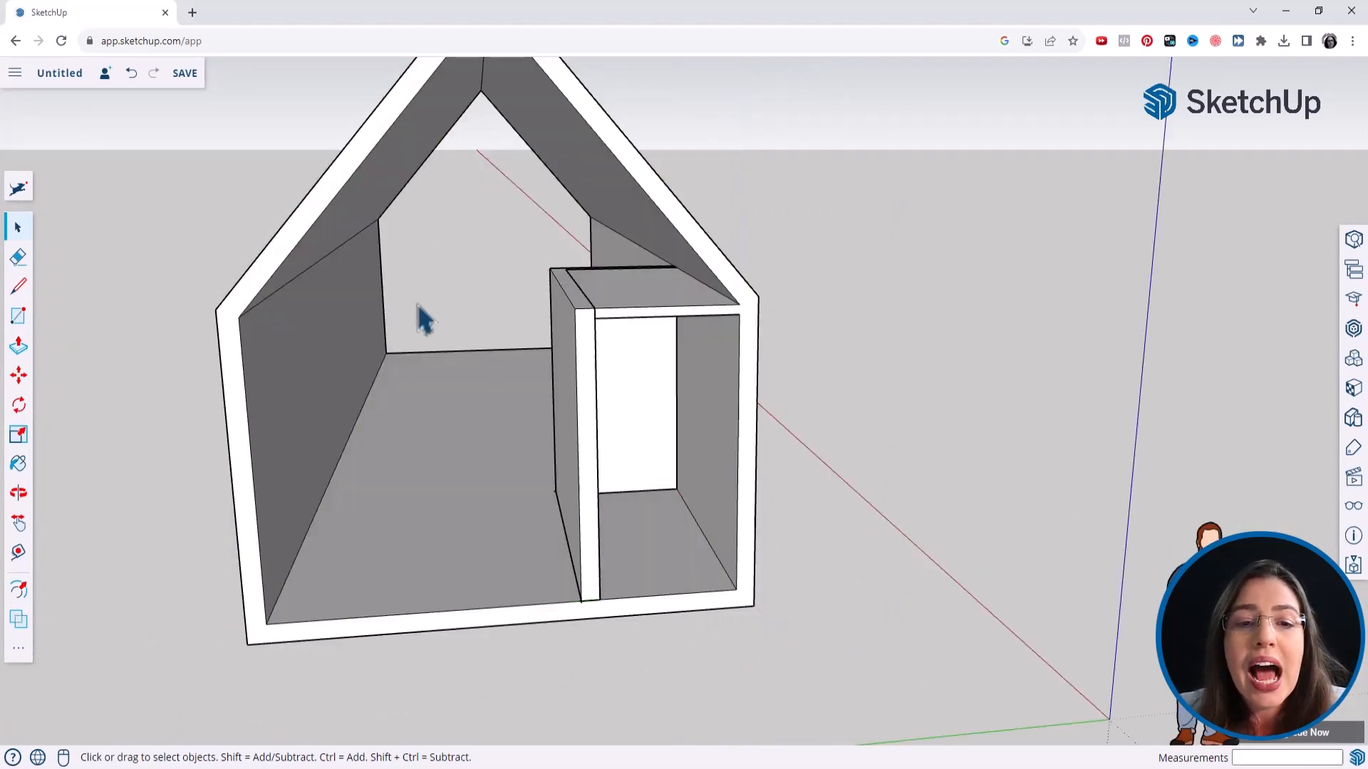
Step: Merge the interior wall group with the house shell using Outer Shell
click(18, 621)
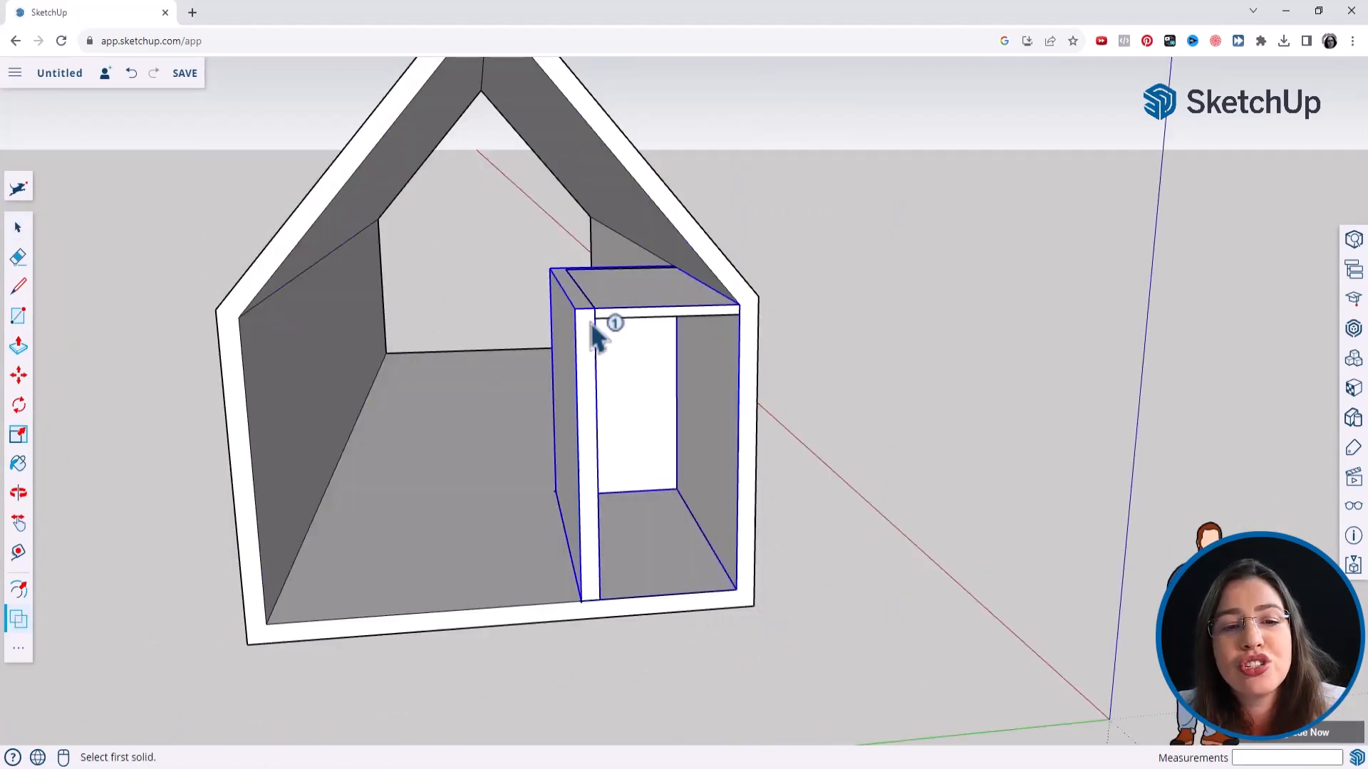
click(594, 332)
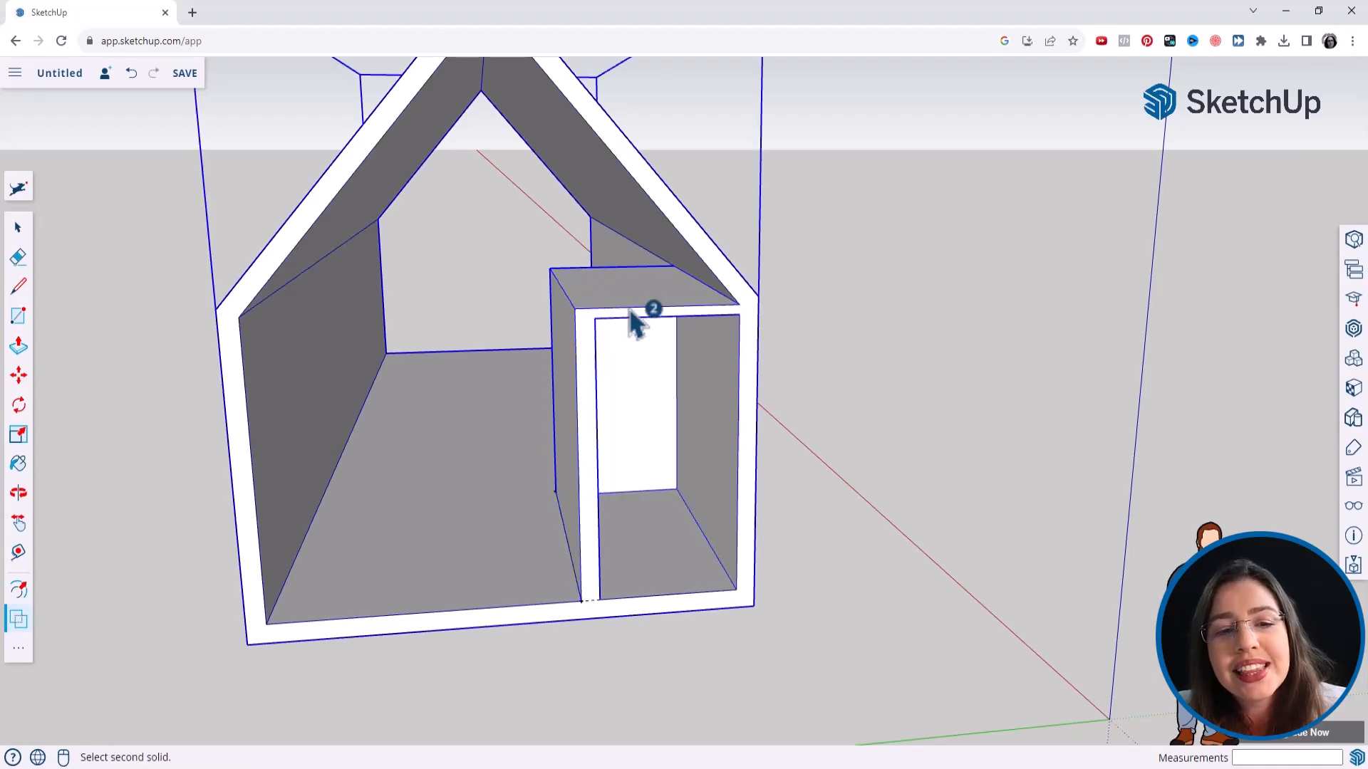
scroll(662, 543, down, 5)
key(space)
click(859, 459)
Step: Examine the merged house from several sides and select it to check that shell, ceiling and walls form one object
middle_drag(530, 456, 779, 427)
scroll(703, 589, up, 5)
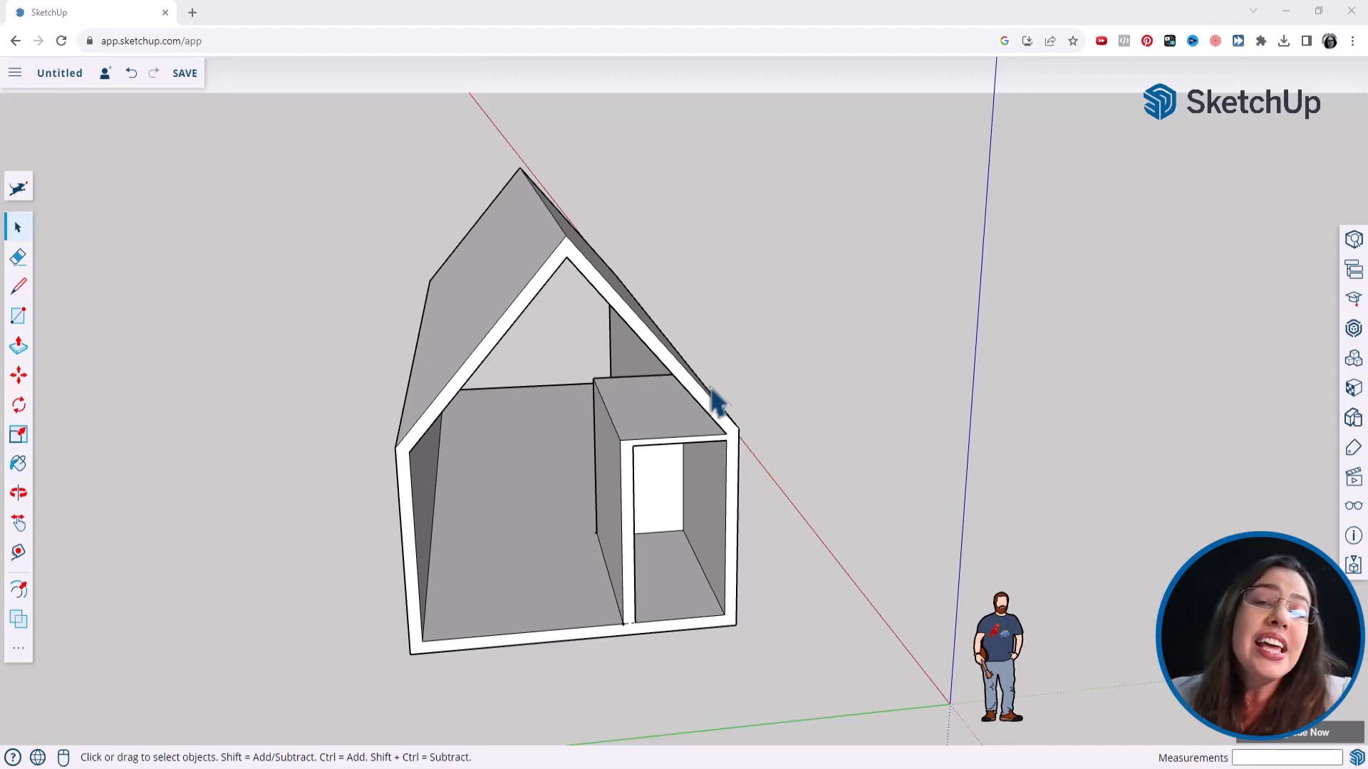
mouse_move(590, 438)
middle_down()
mouse_move(479, 415)
mouse_move(372, 418)
mouse_move(595, 445)
middle_up()
scroll(641, 502, up, 3)
middle_drag(642, 502, 249, 331)
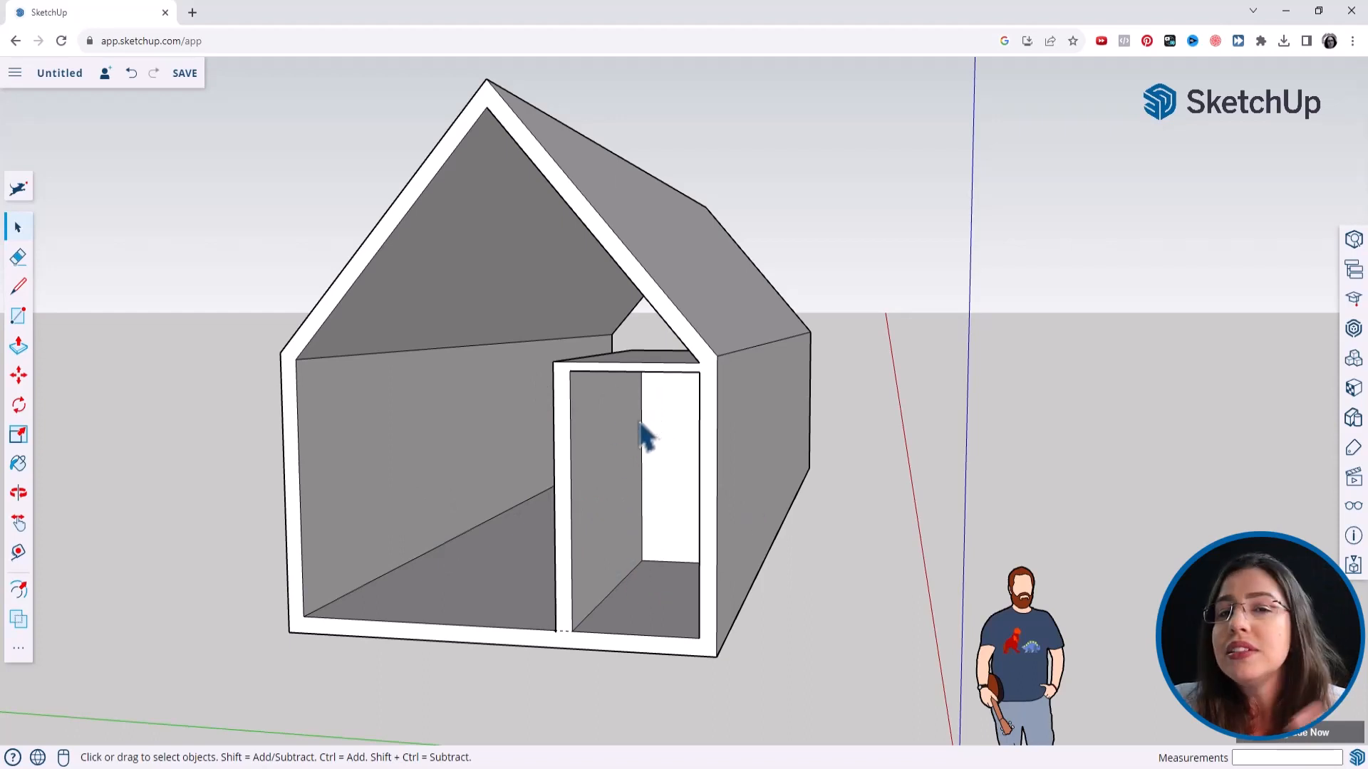
middle_drag(636, 441, 621, 381)
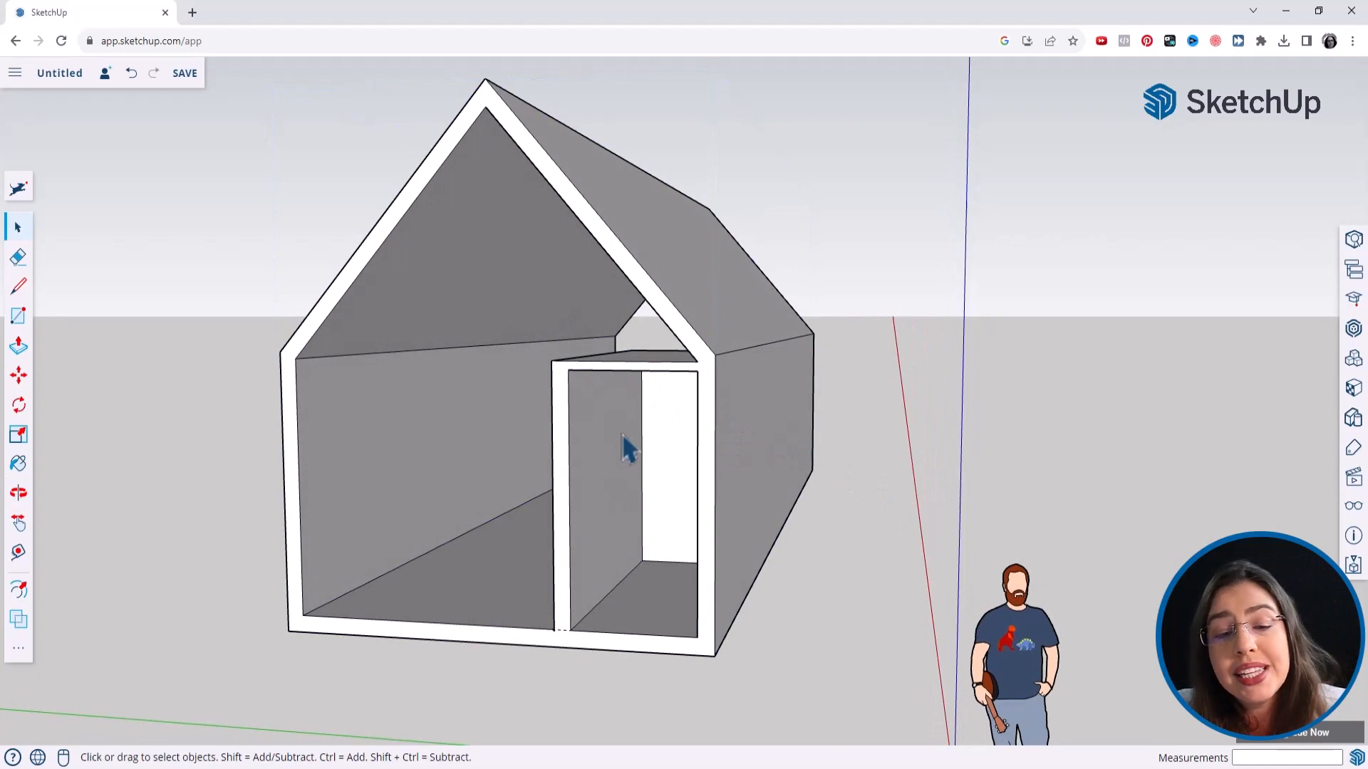
click(627, 472)
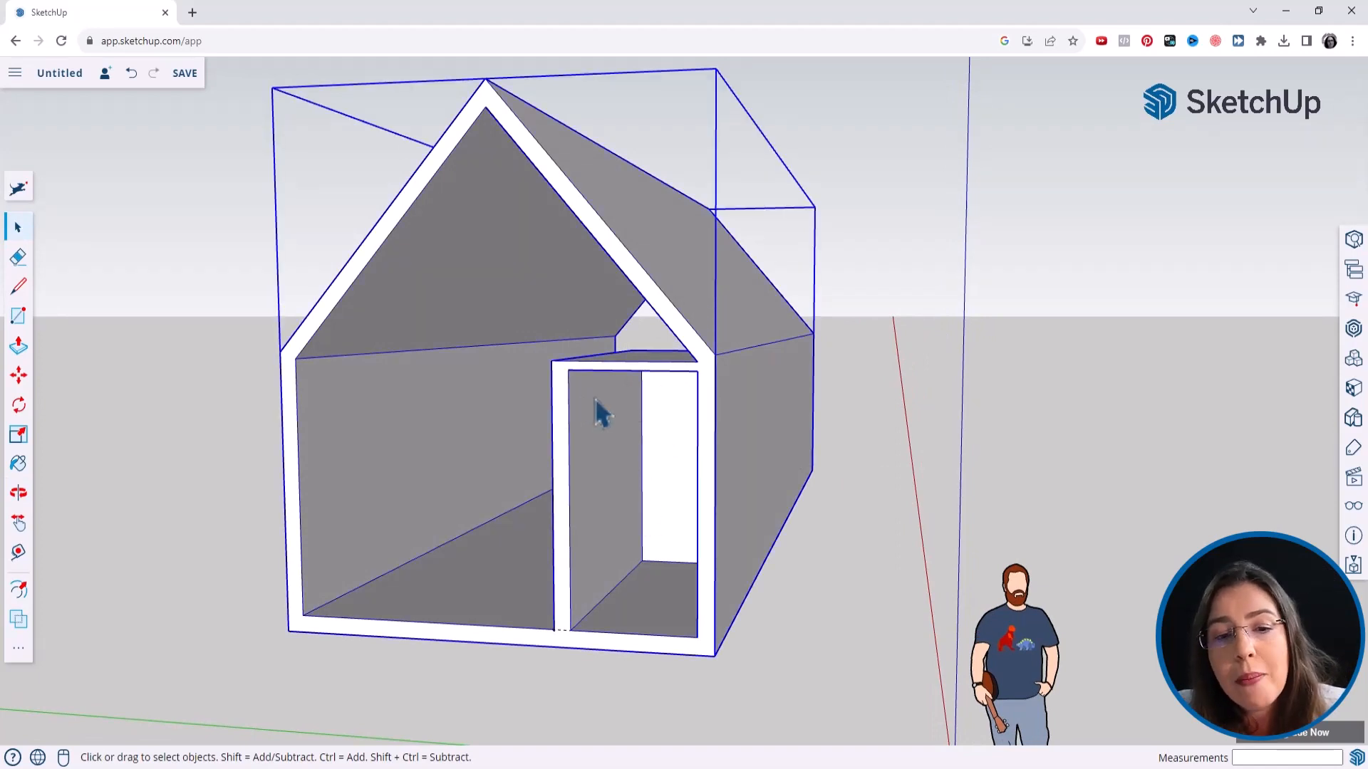
Step: Open the merged house group for editing and select the interior wall's face inside the small room
click(17, 286)
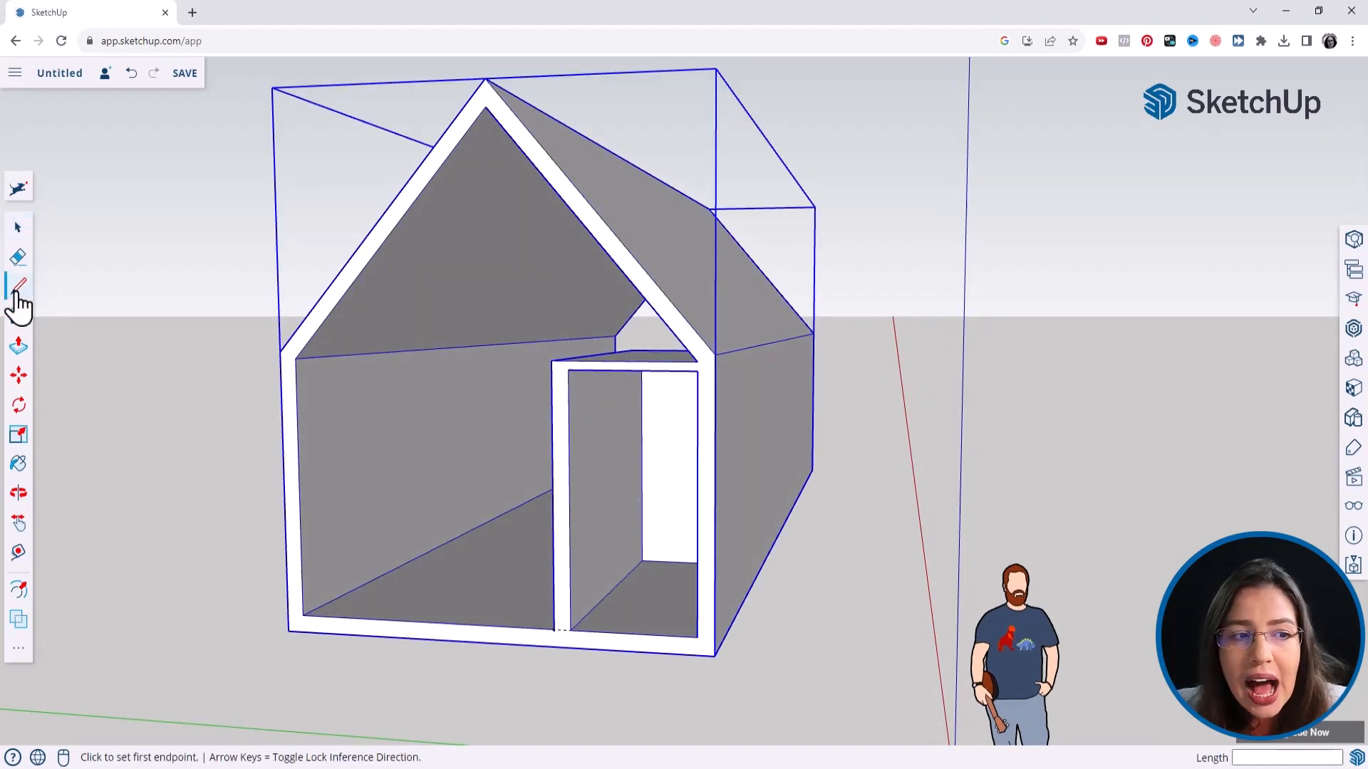
click(18, 228)
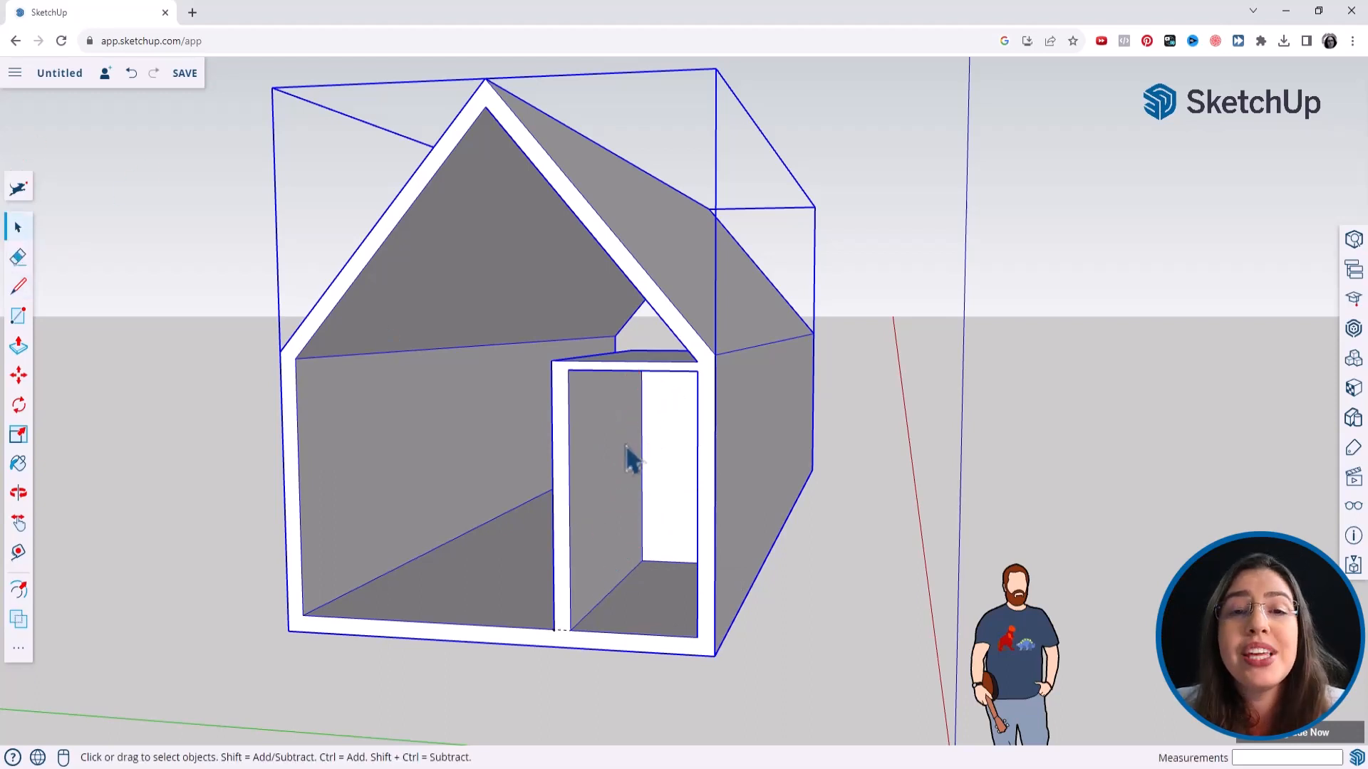
middle_drag(654, 599, 618, 485)
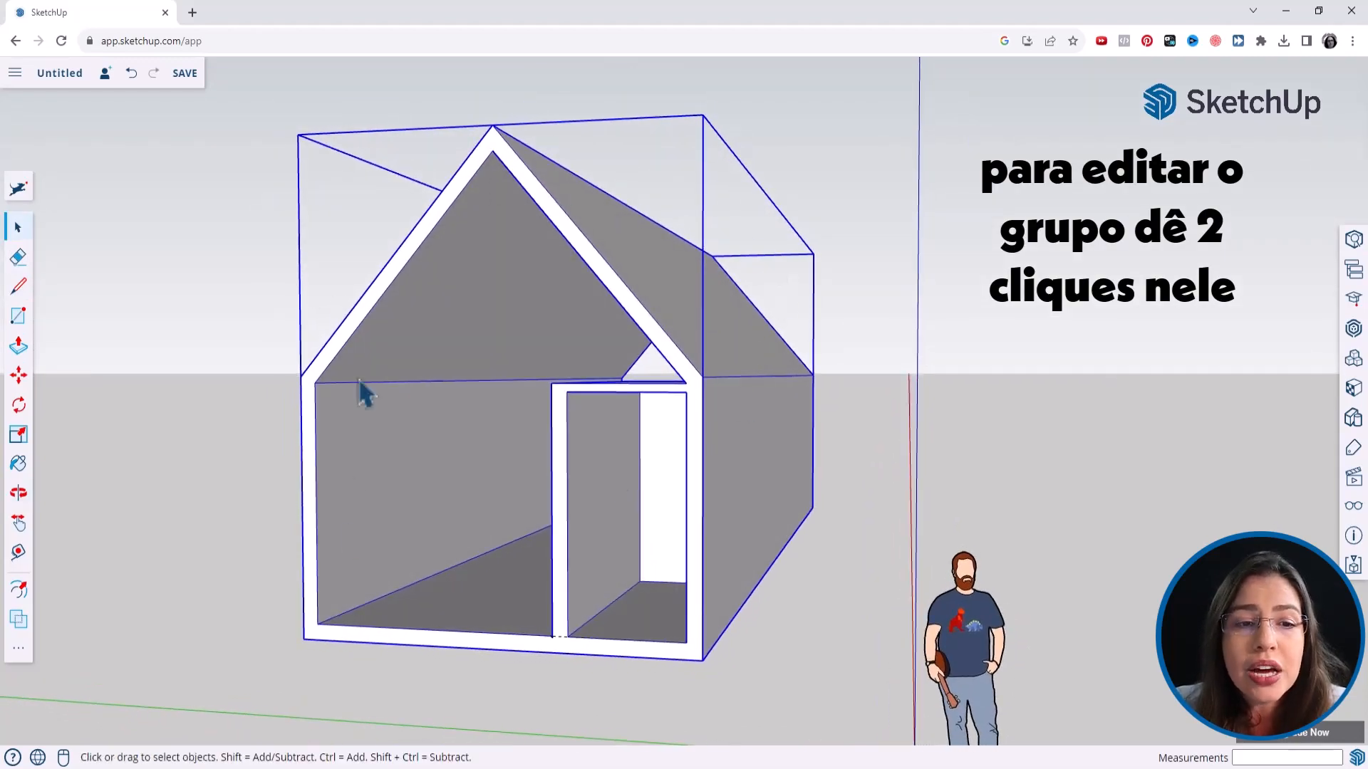
double_click(616, 495)
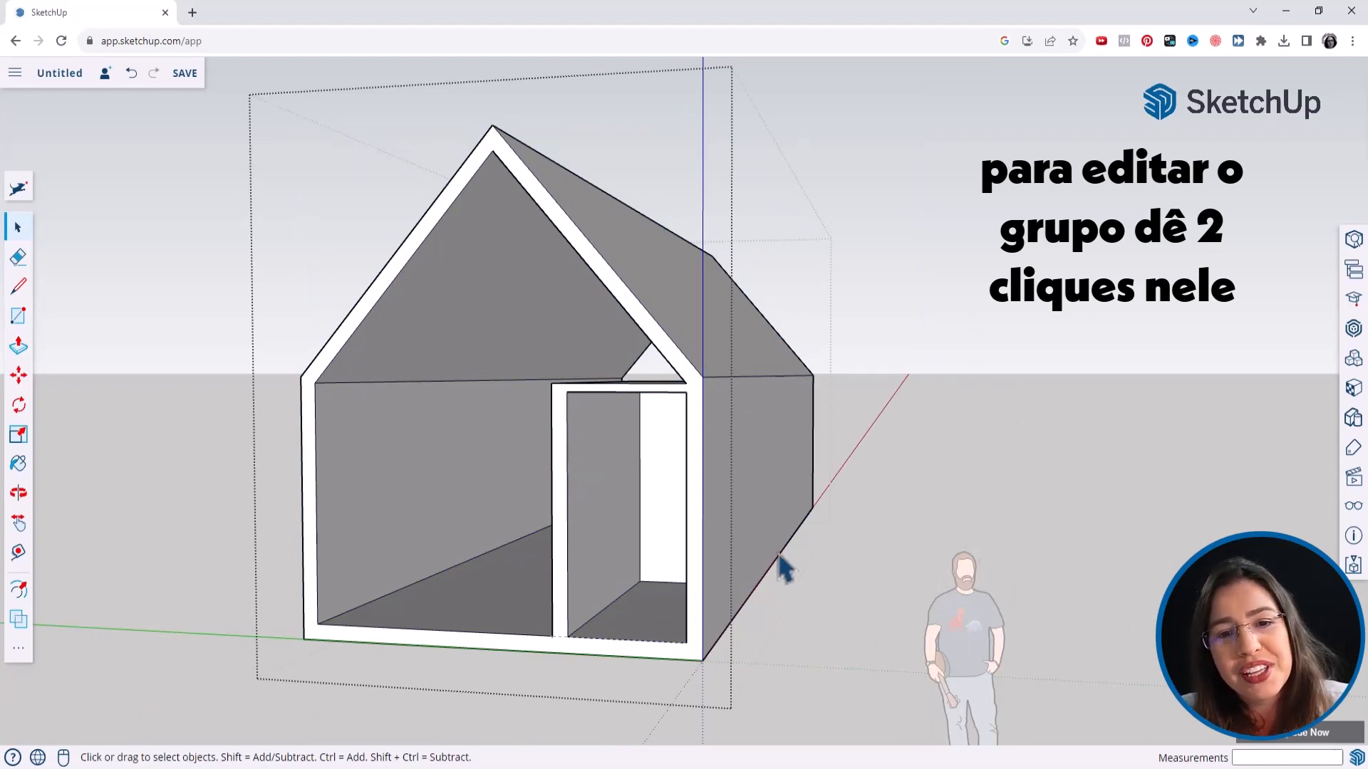
click(625, 521)
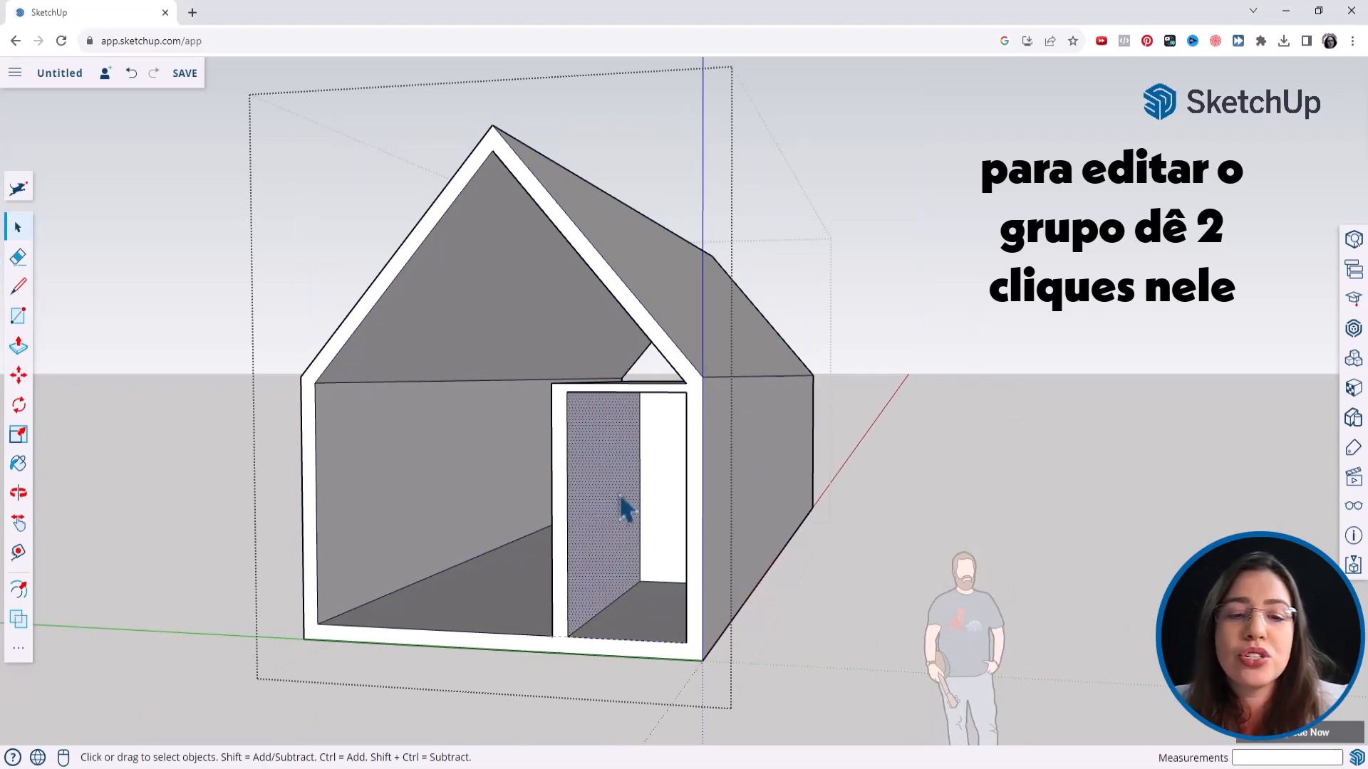
scroll(625, 507, up, 5)
scroll(583, 423, down, 5)
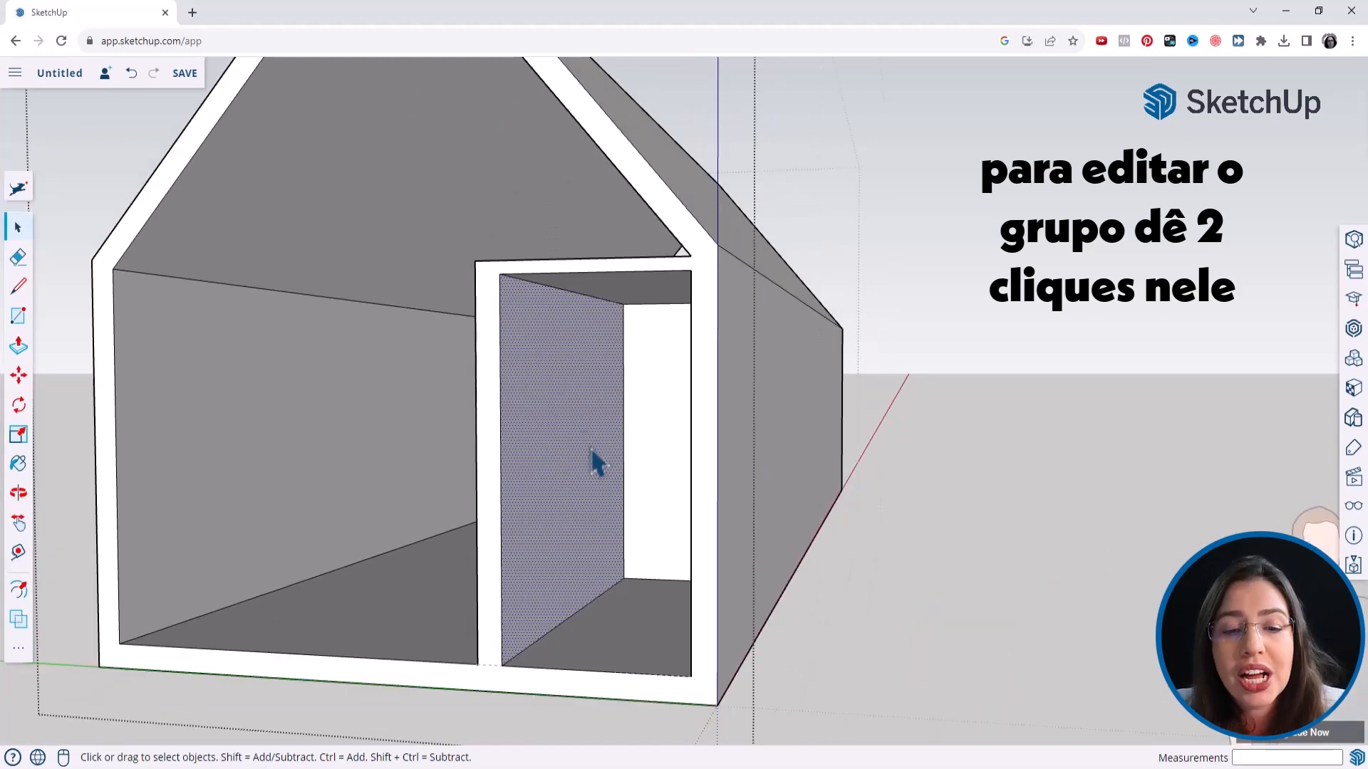
Step: Draw a 0.2 m line along the interior wall's floor edge, starting from the small room's back corner
click(18, 290)
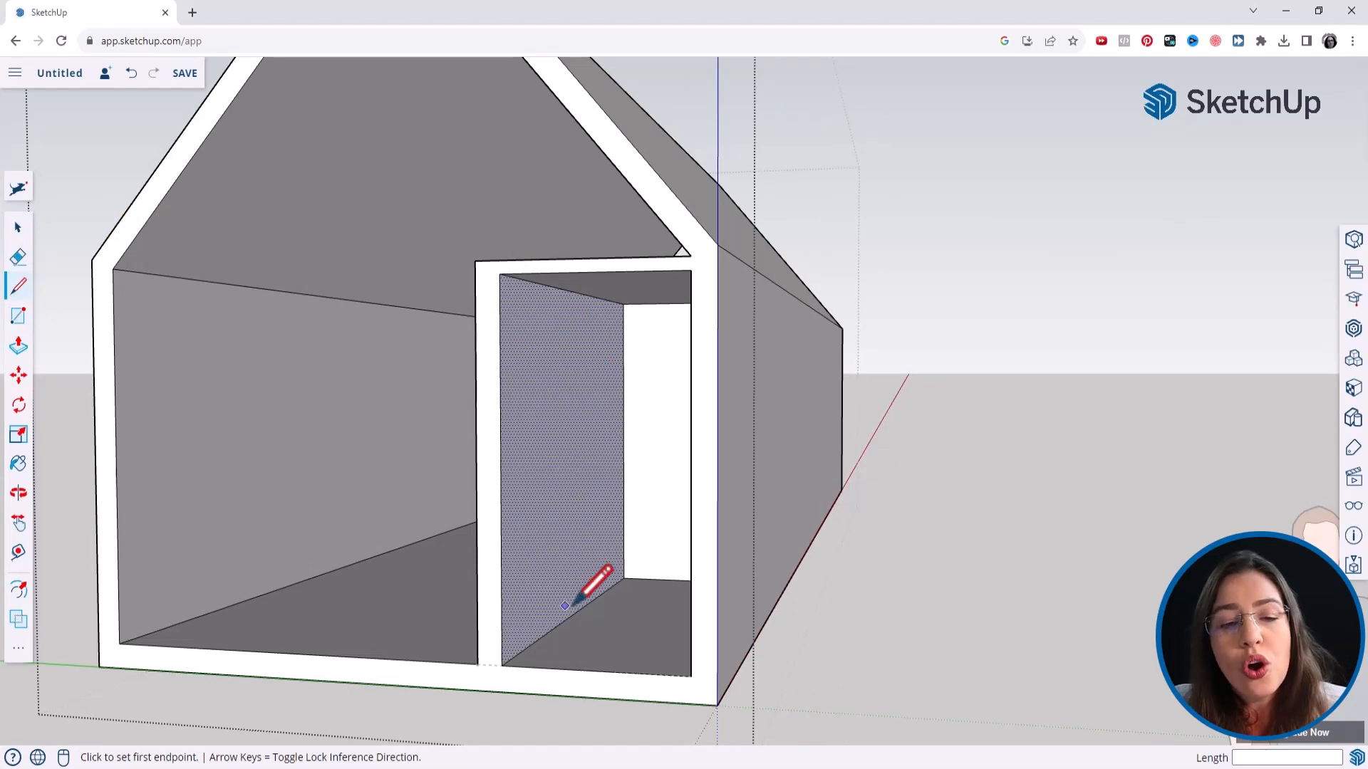
scroll(630, 584, up, 2)
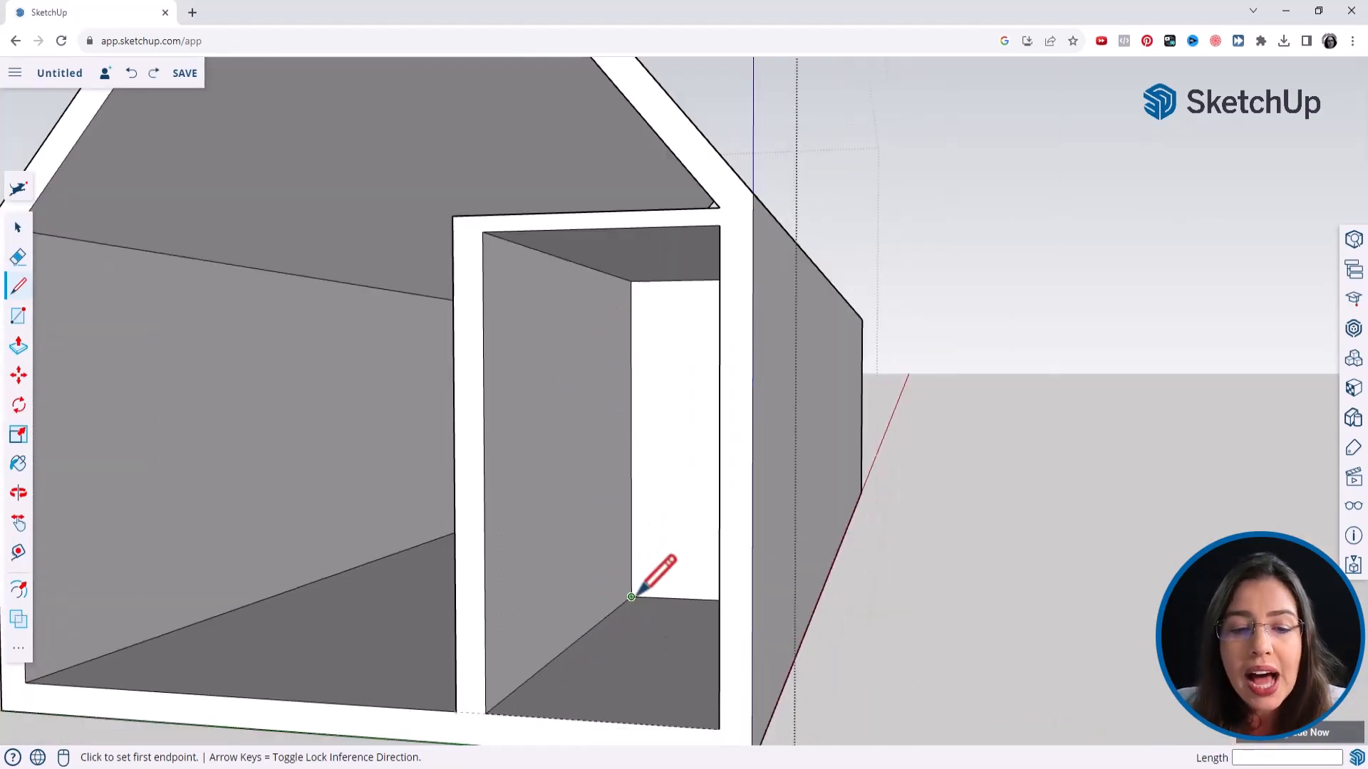
click(631, 597)
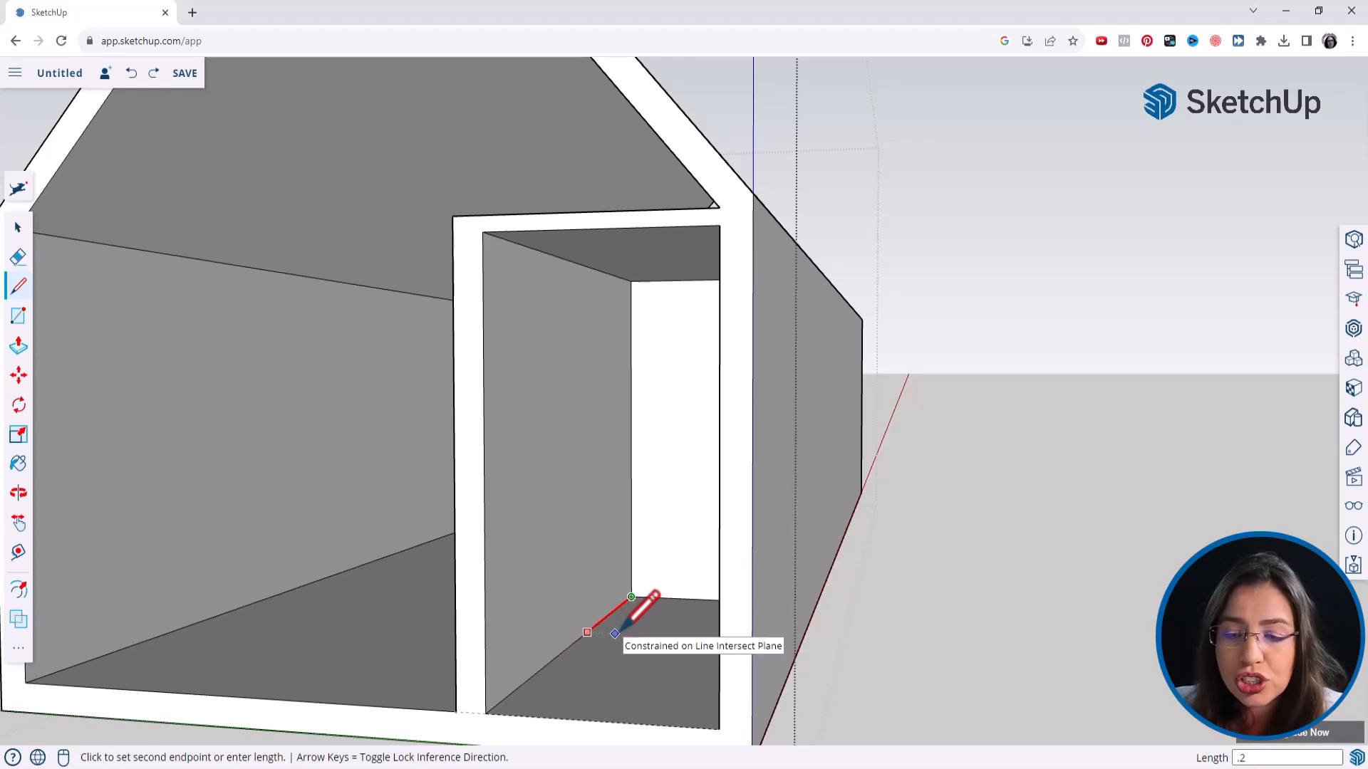
key(Return)
Step: Outline a 2.10 m high door on the interior wall, starting from the end of the 0.2 m line
scroll(612, 604, up, 5)
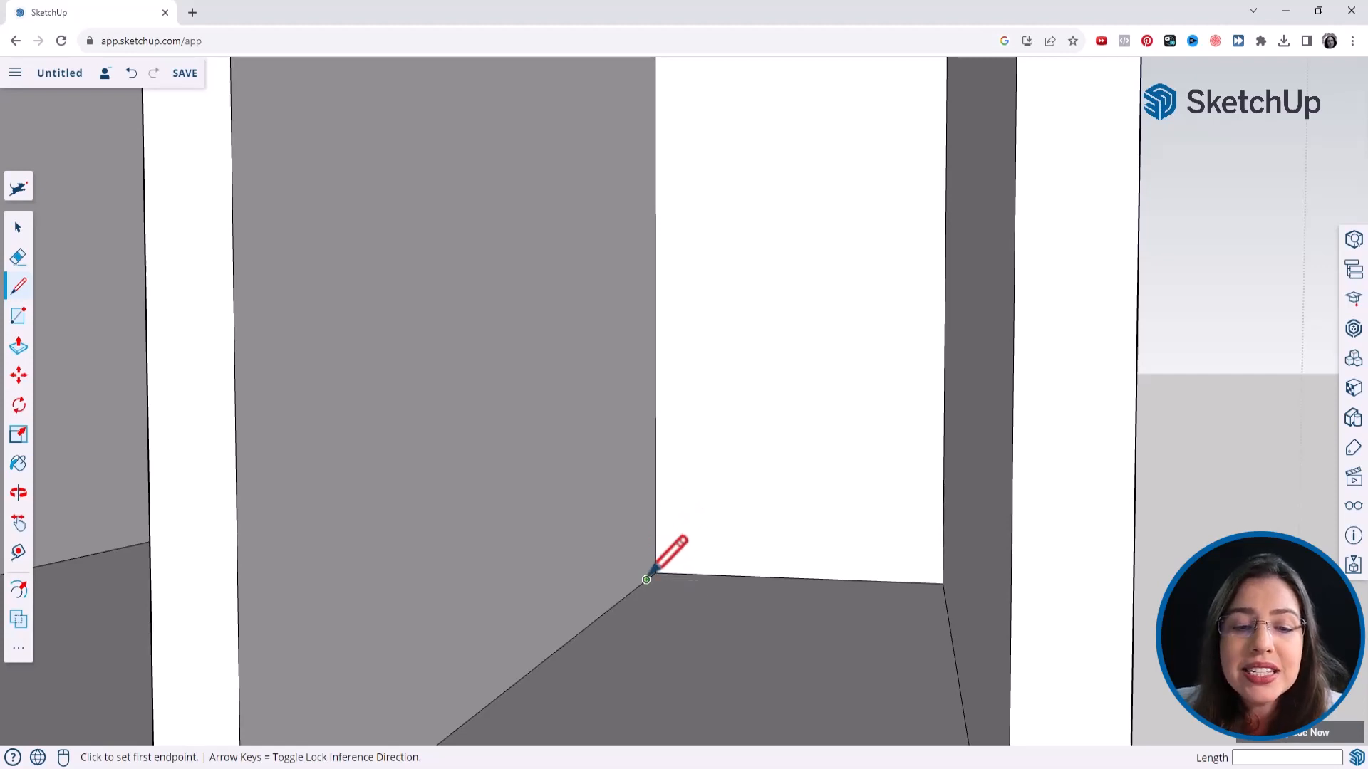
click(646, 580)
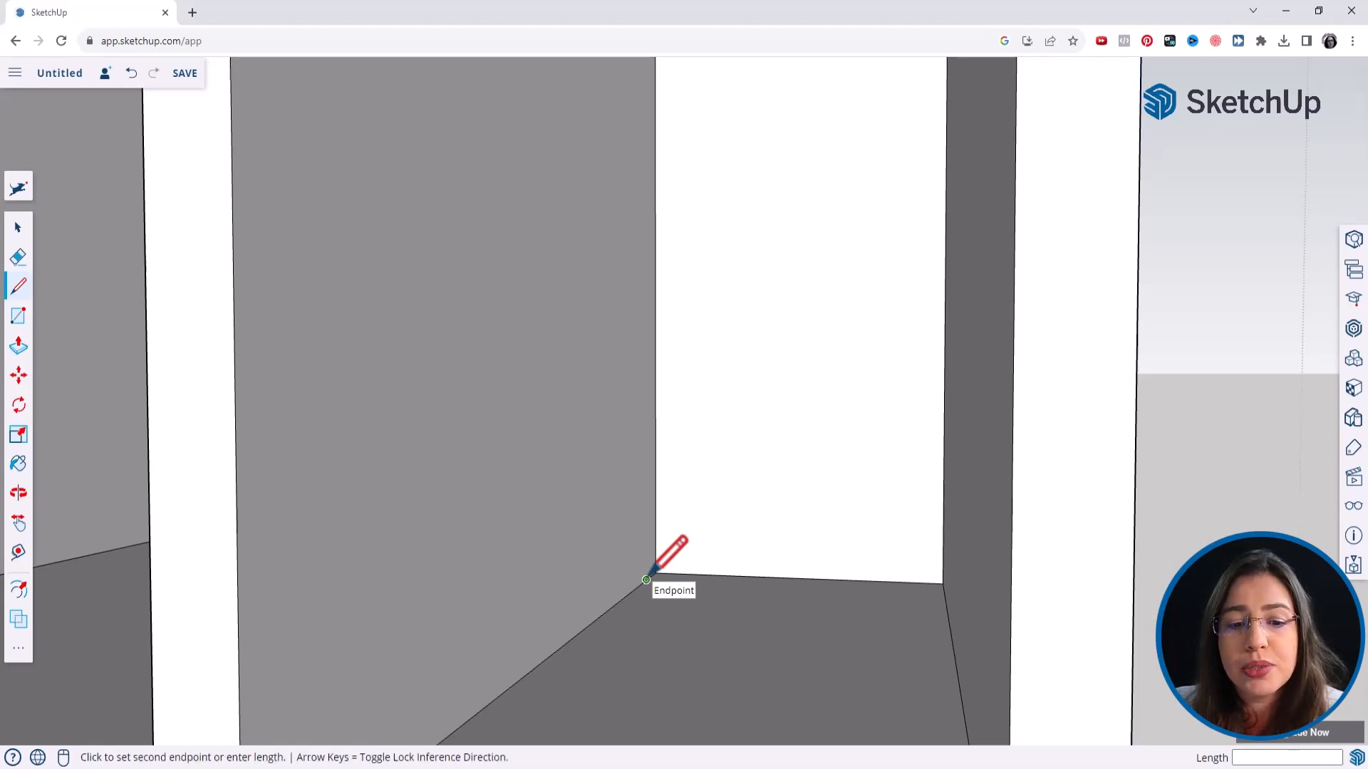
scroll(646, 580, down, 5)
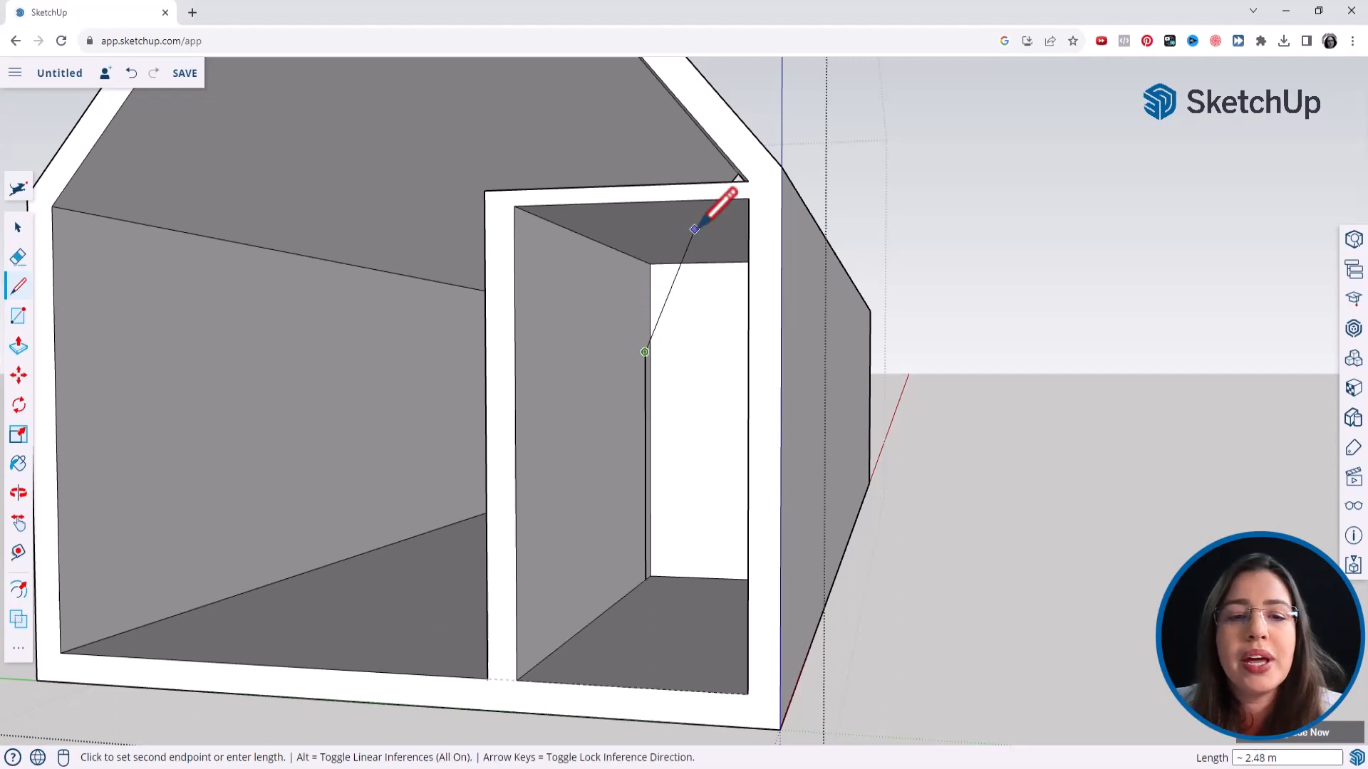
scroll(618, 317, up, 2)
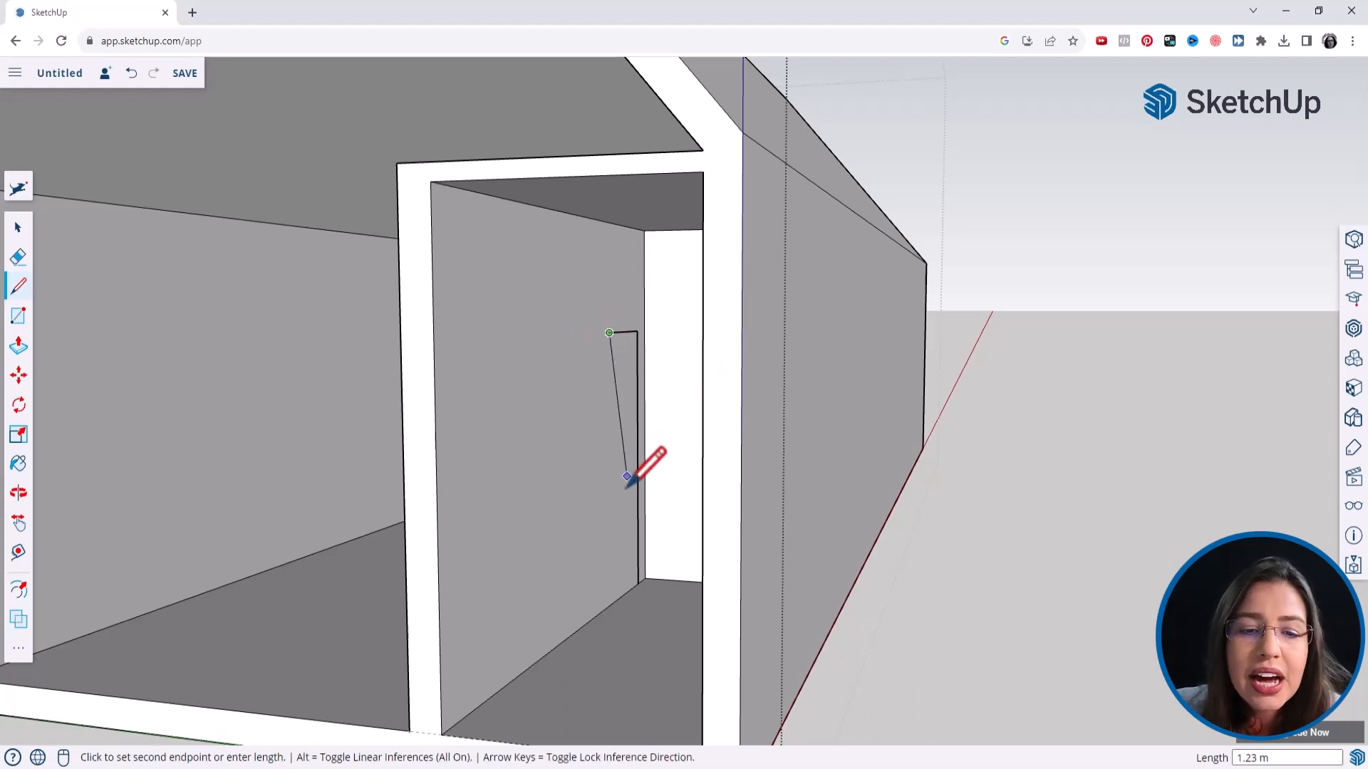
click(611, 604)
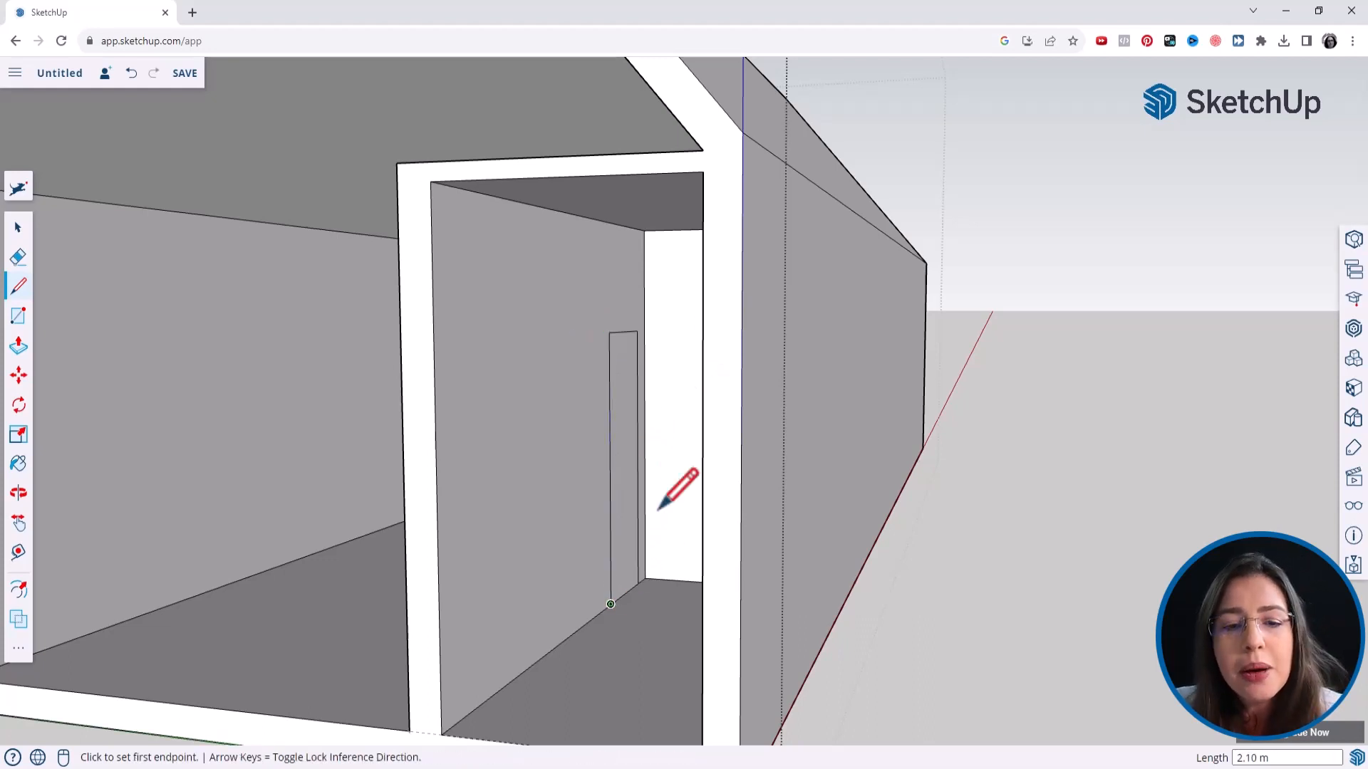
Step: Push the door outline 0.20 m through the interior wall to cut the opening
scroll(656, 522, up, 3)
middle_drag(656, 523, 612, 517)
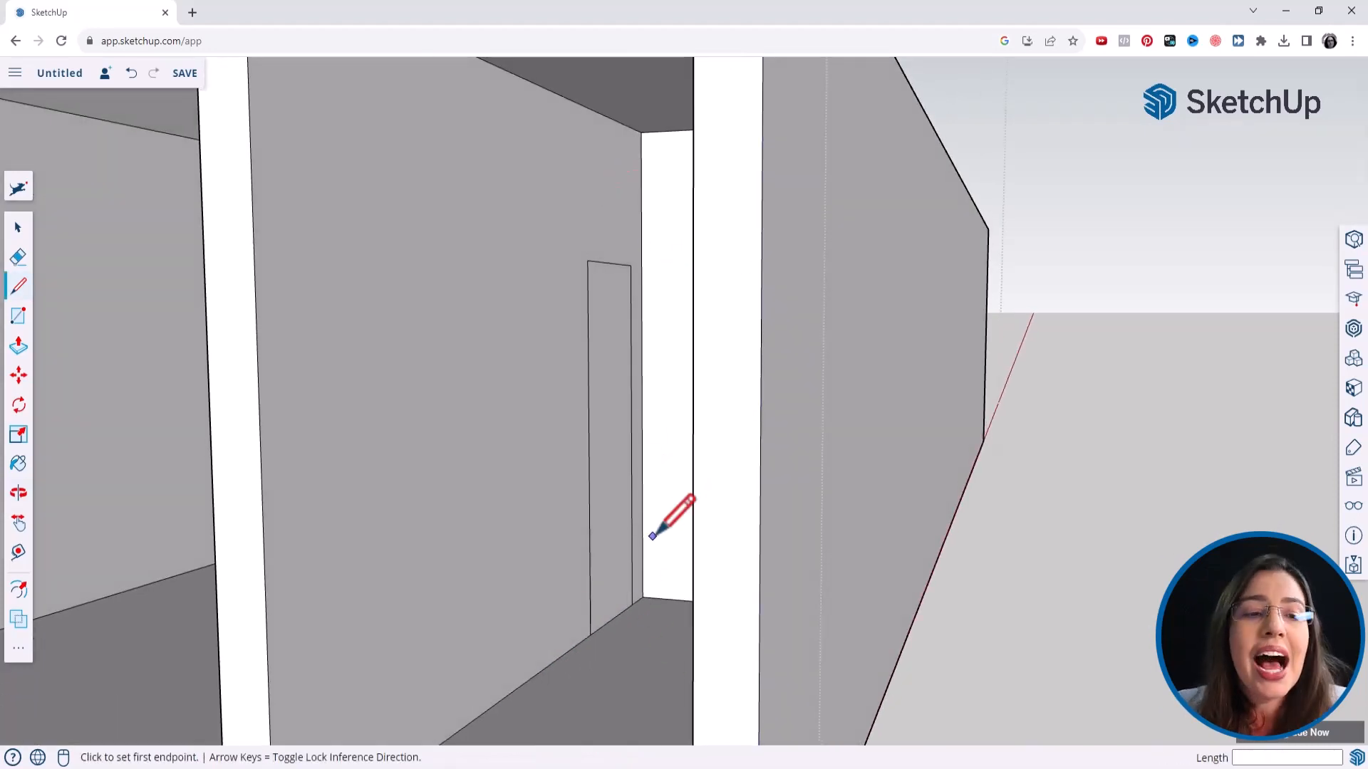
click(20, 347)
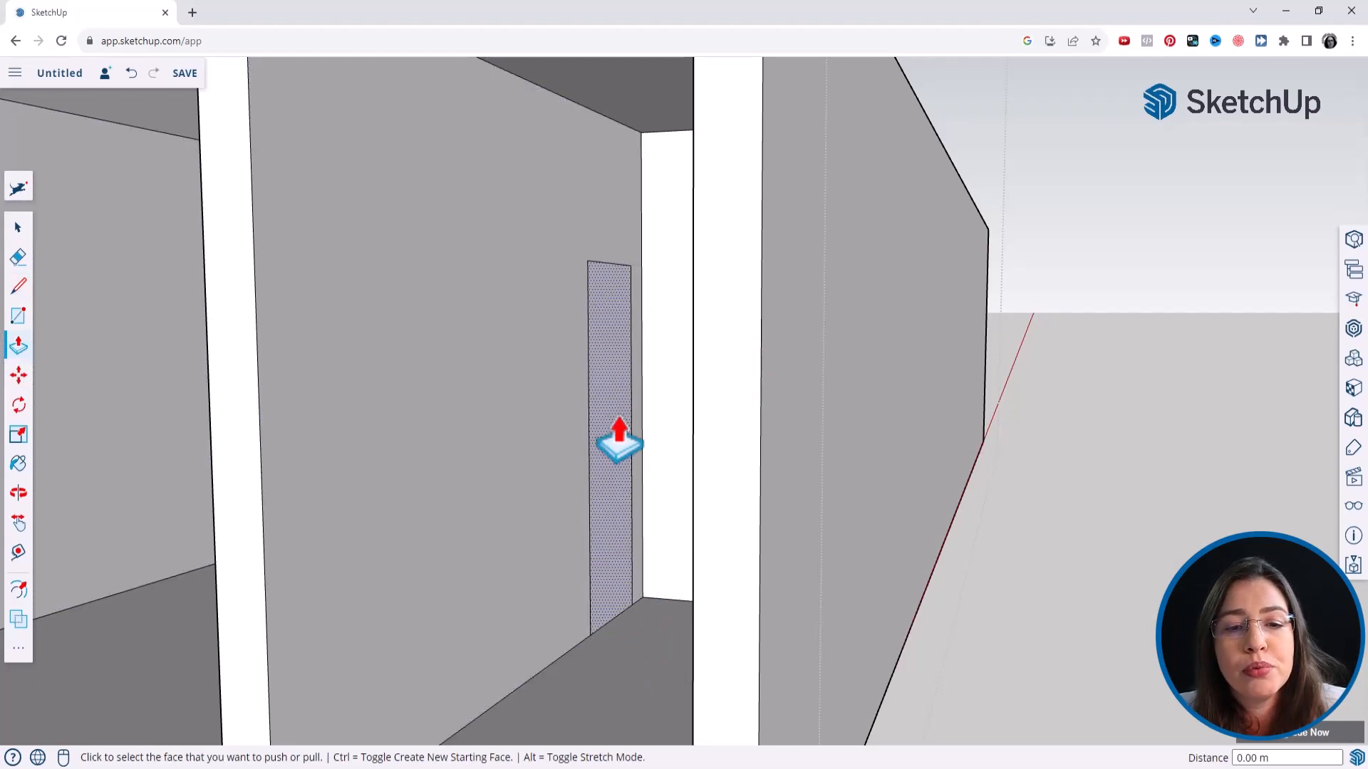
click(616, 443)
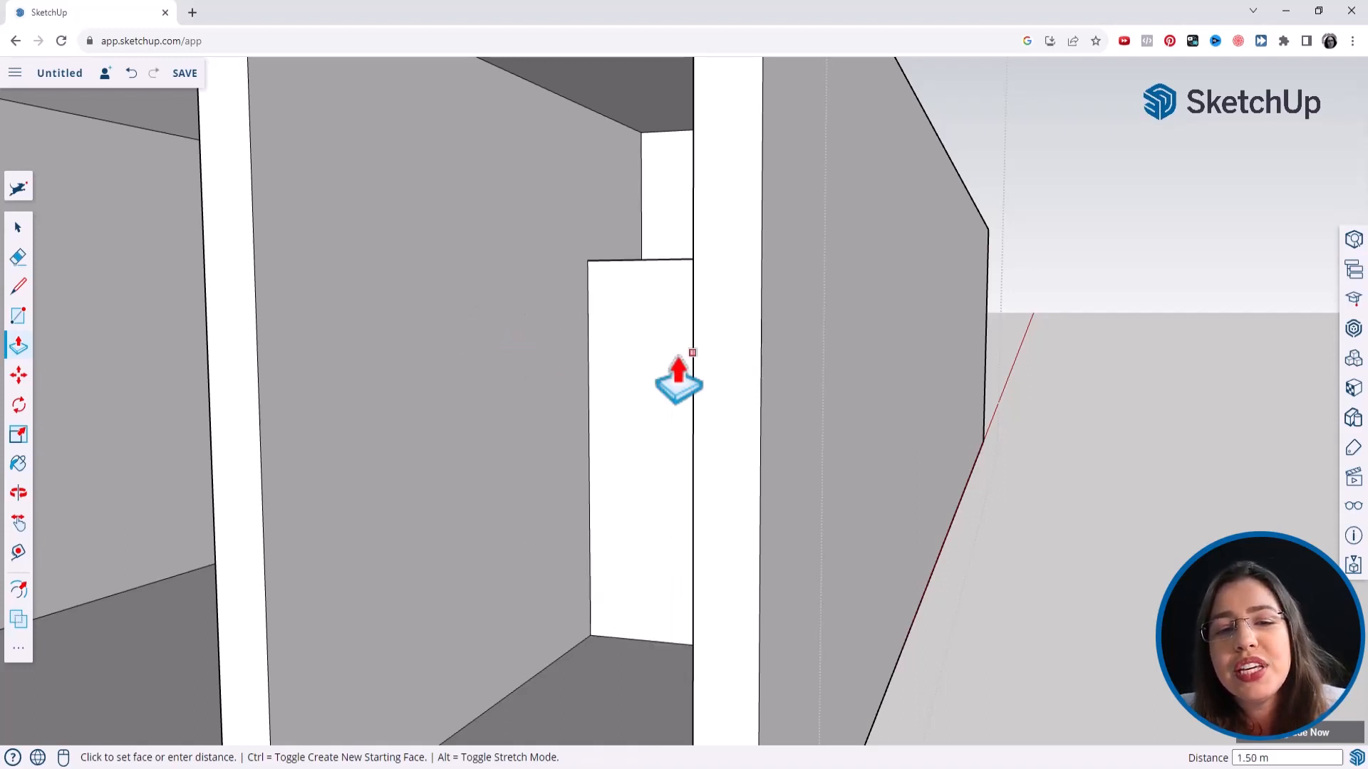
scroll(646, 388, down, 4)
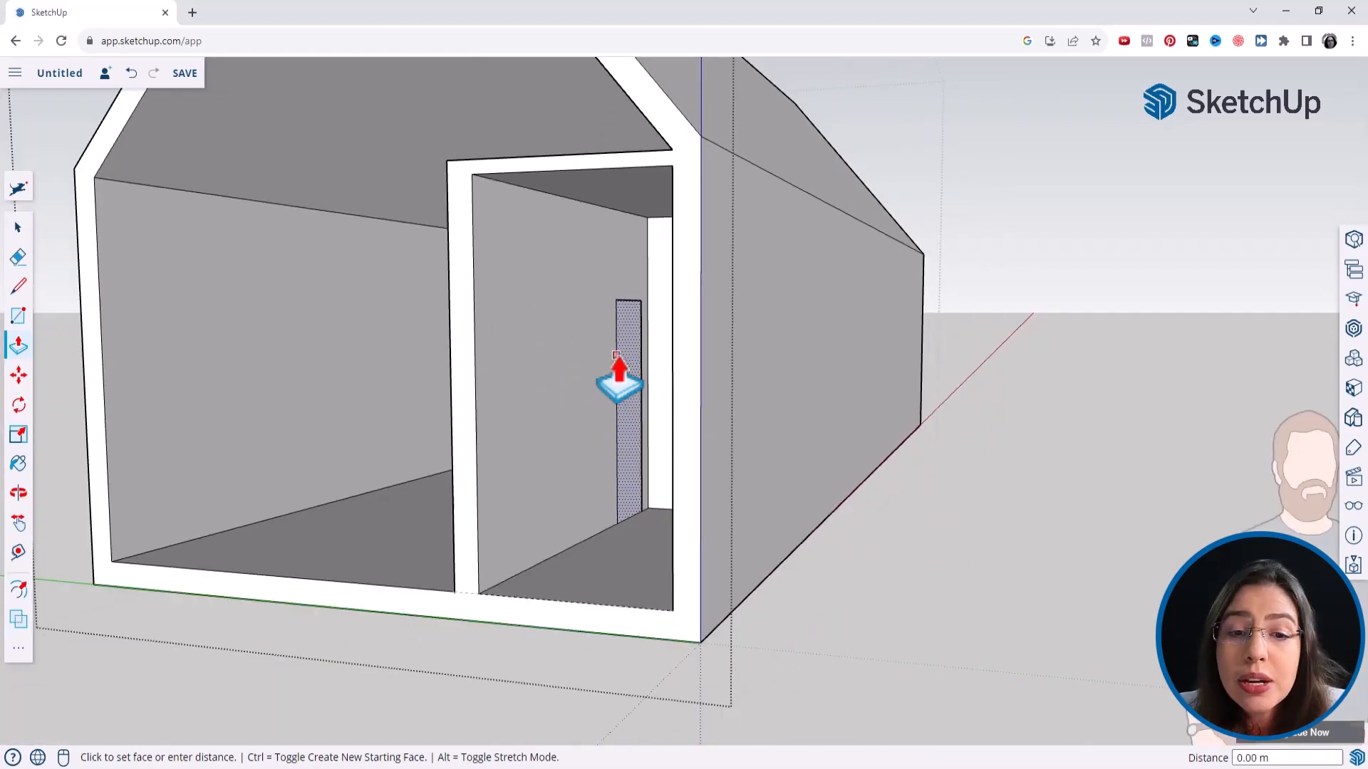
middle_drag(498, 368, 776, 385)
scroll(873, 467, down, 4)
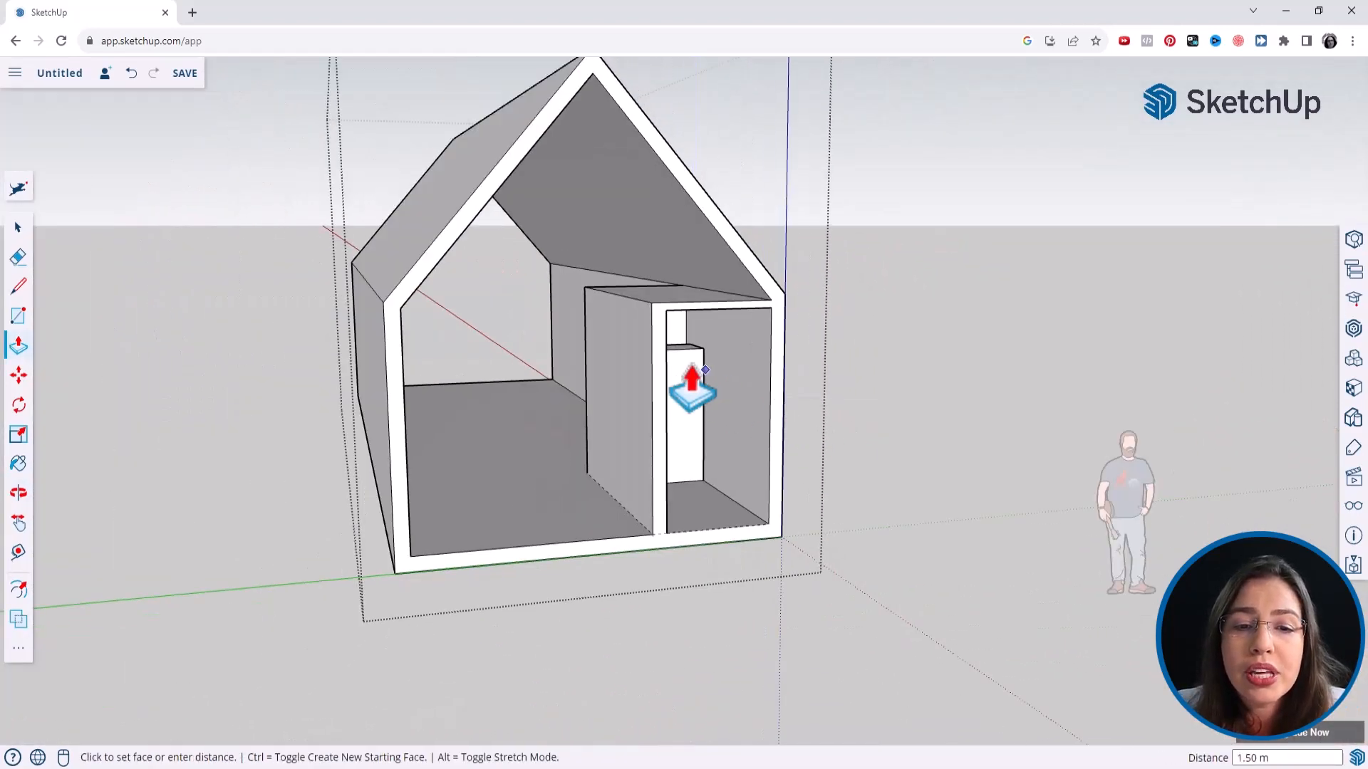
scroll(693, 388, up, 2)
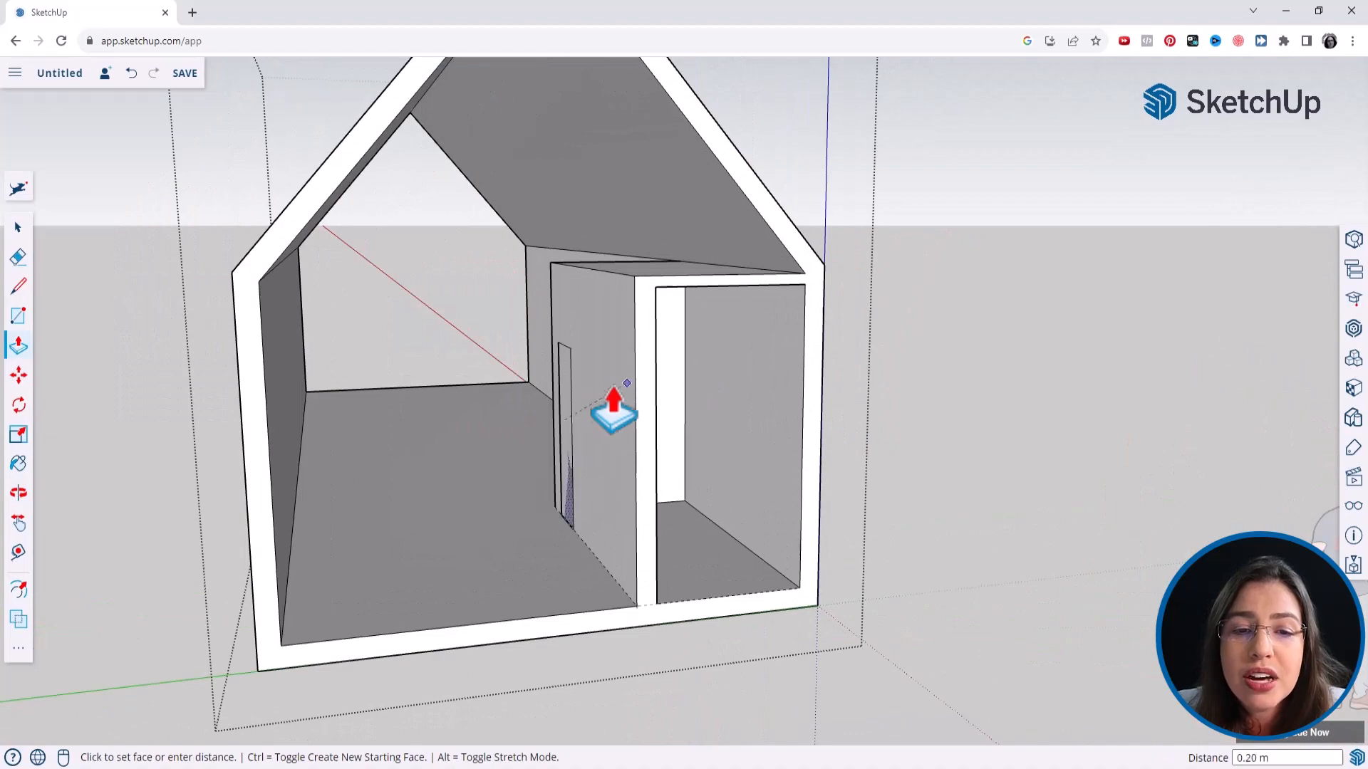
click(566, 443)
Step: Erase the leftover floor edge beneath the new door opening
middle_drag(566, 446, 650, 586)
scroll(589, 570, up, 3)
scroll(547, 574, up, 5)
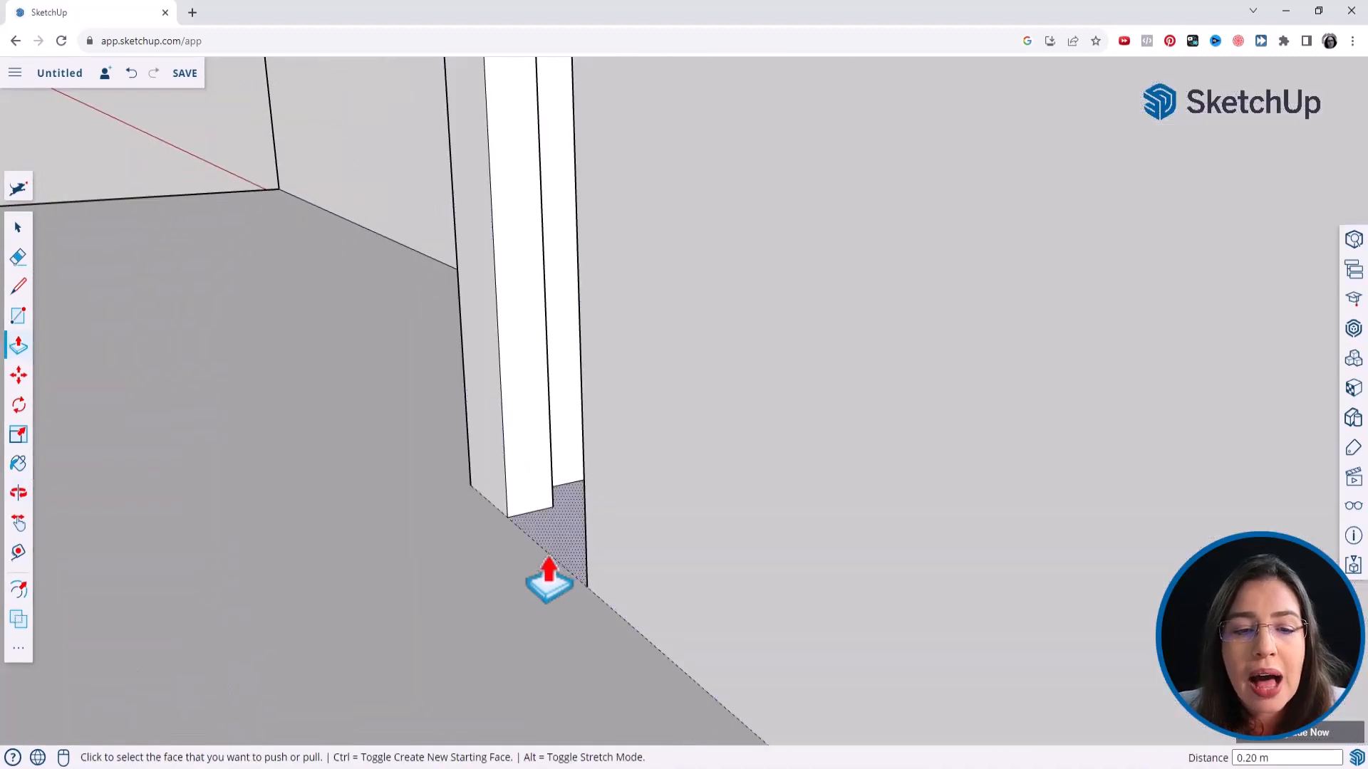
click(18, 257)
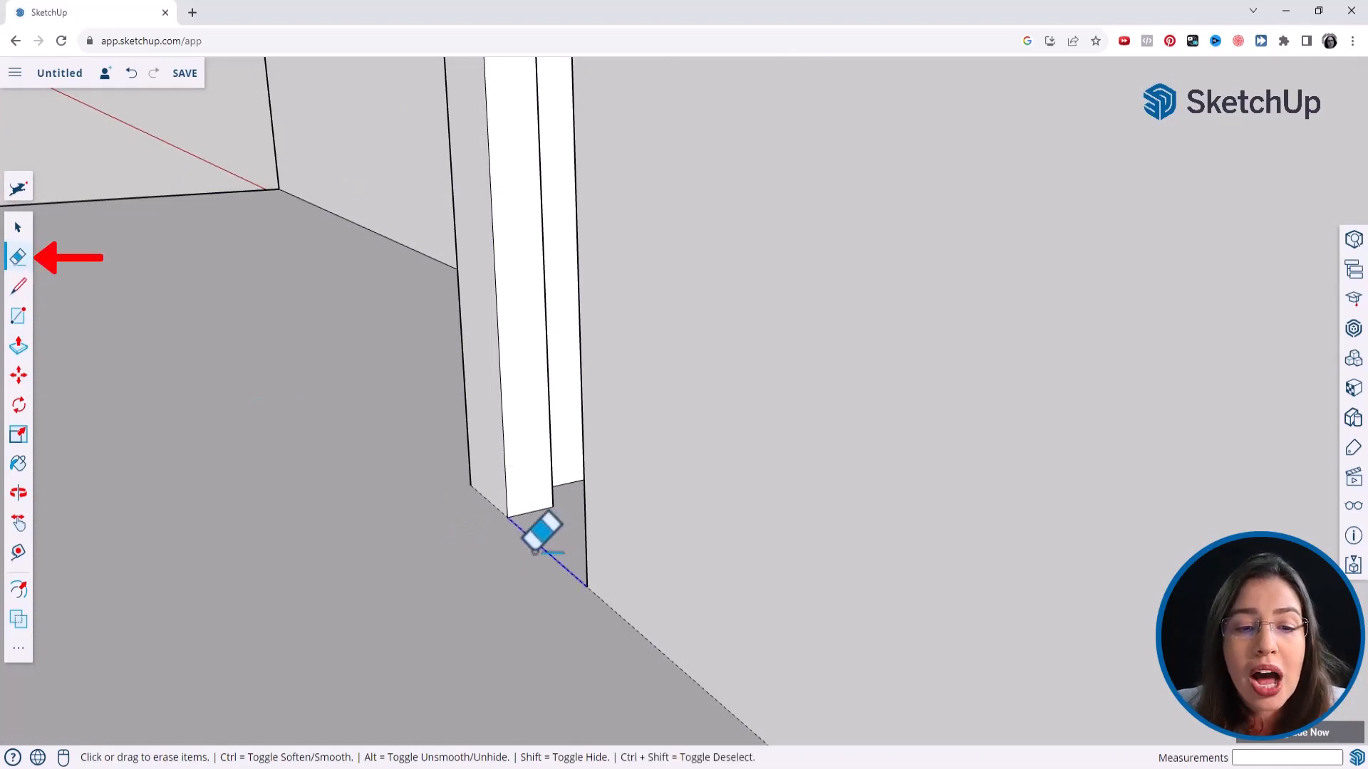
scroll(634, 588, down, 10)
middle_drag(634, 587, 458, 519)
scroll(568, 537, up, 5)
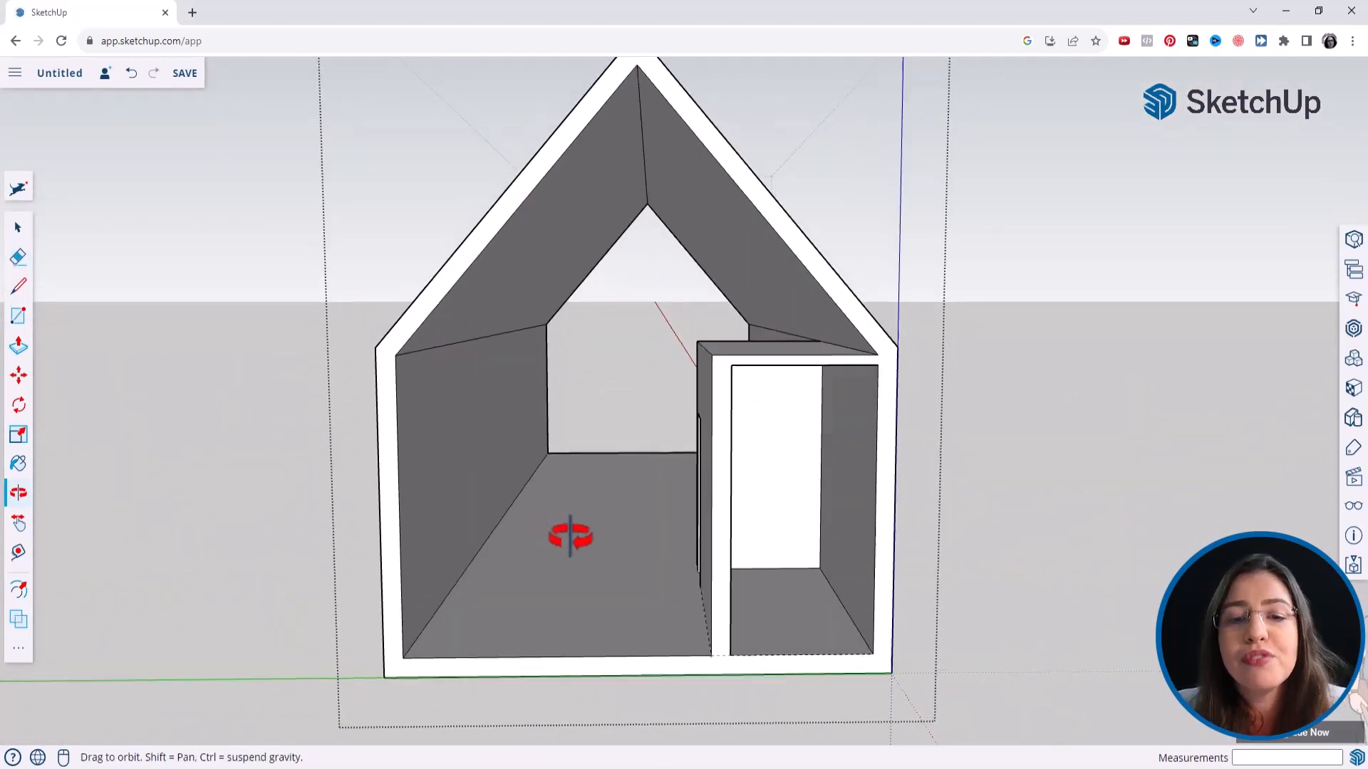
Step: Examine the door opening and the outer side wall from several angles, and leave the house group
click(18, 228)
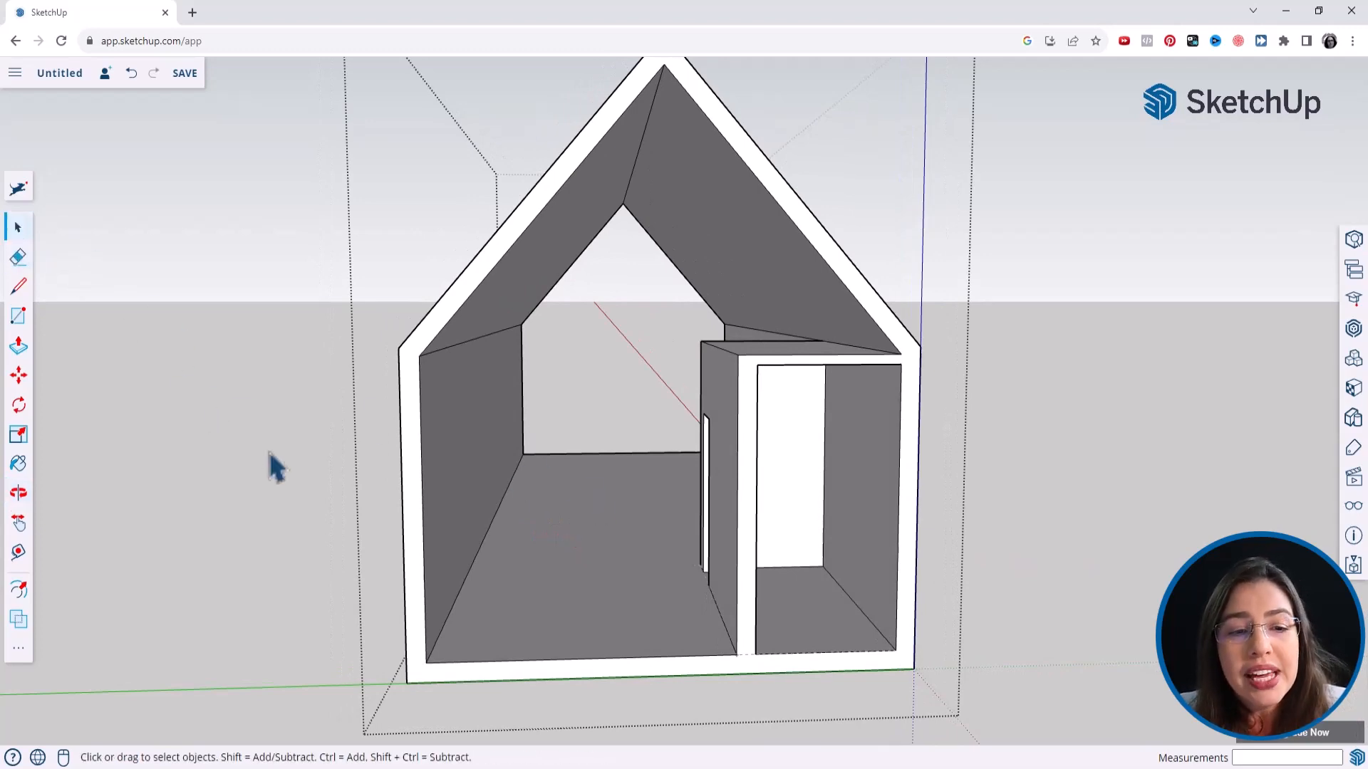
middle_drag(613, 484, 528, 518)
scroll(426, 516, down, 2)
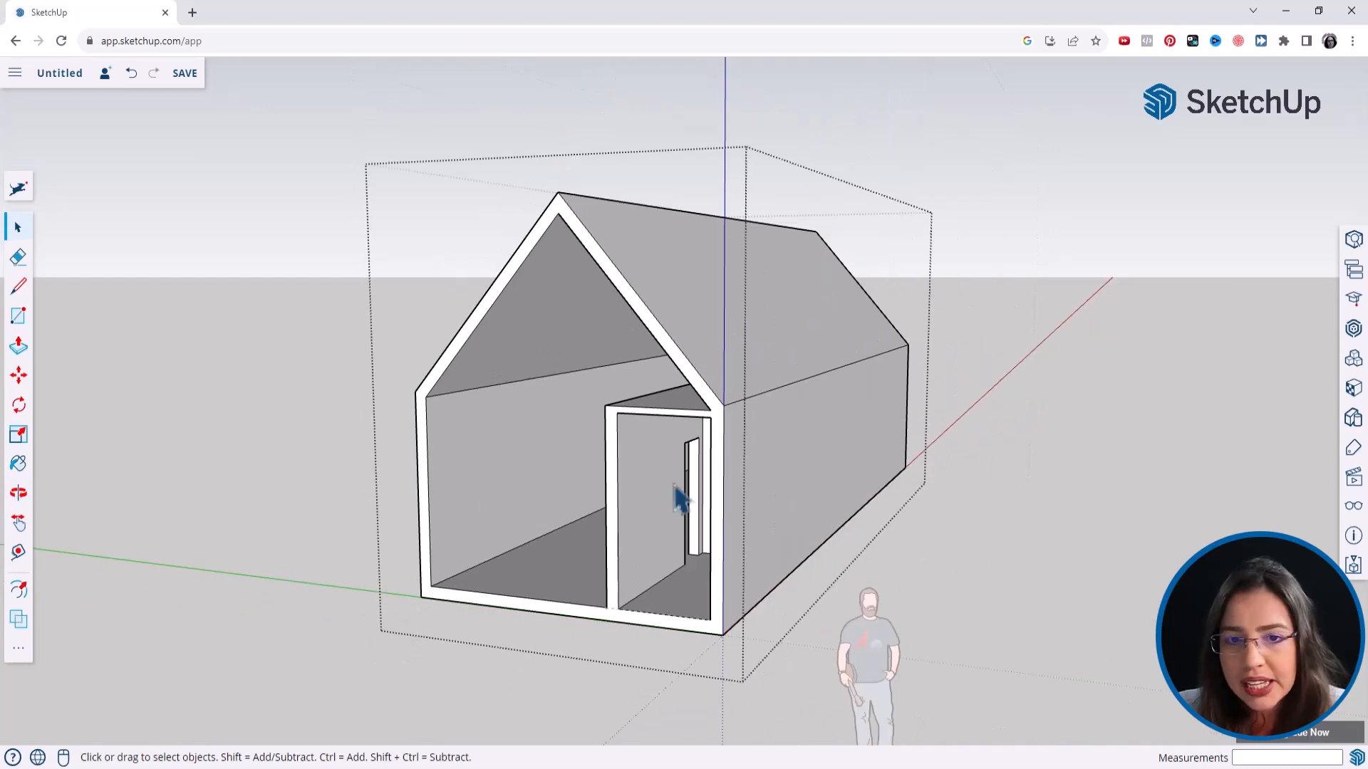
scroll(776, 486, up, 3)
scroll(766, 452, down, 3)
click(809, 434)
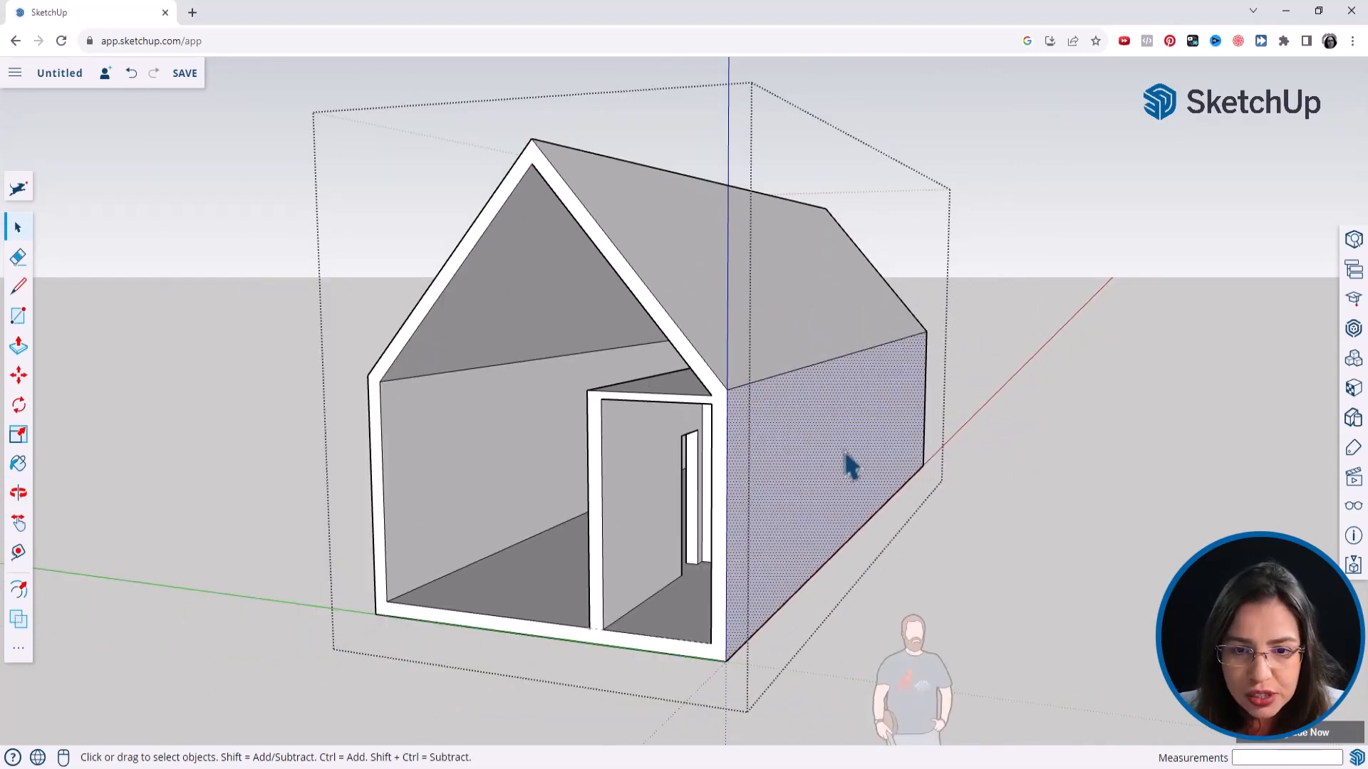
scroll(803, 391, up, 3)
scroll(770, 421, down, 2)
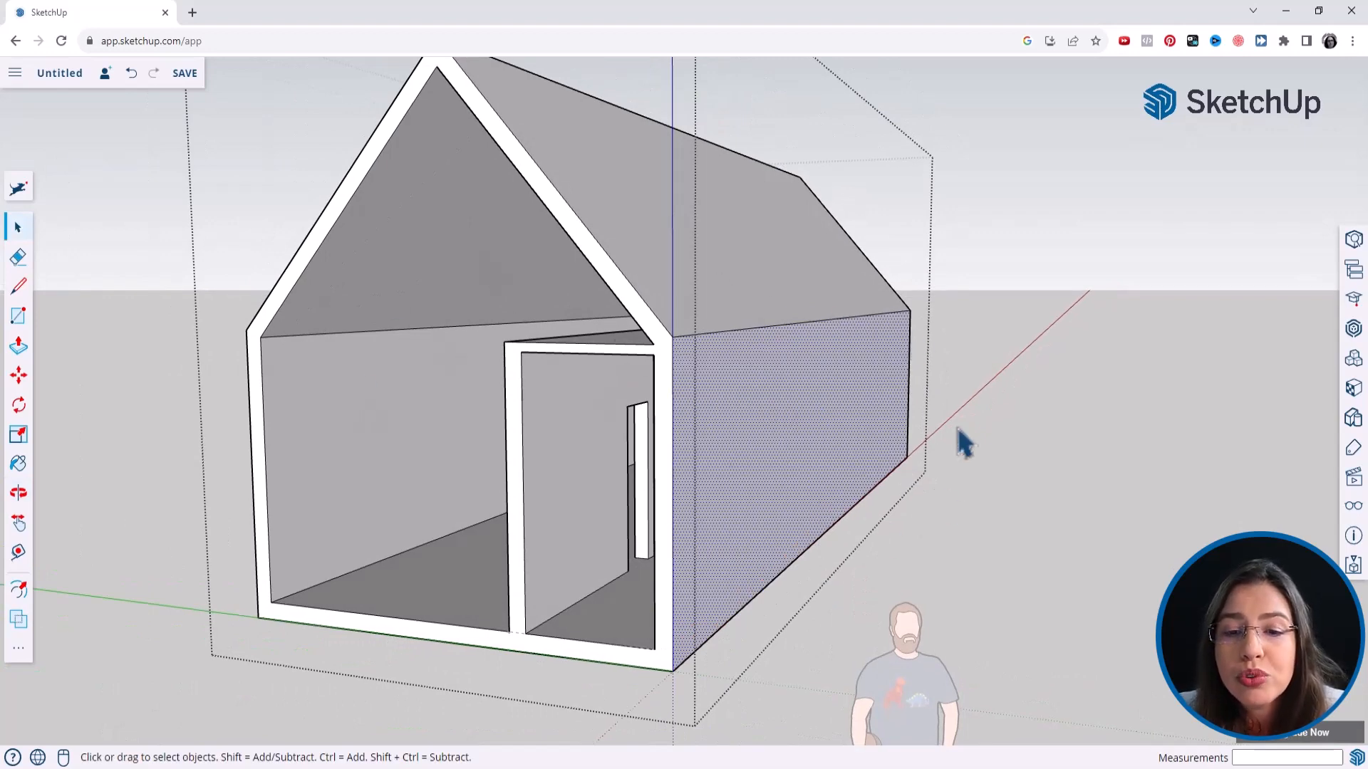
scroll(791, 464, up, 4)
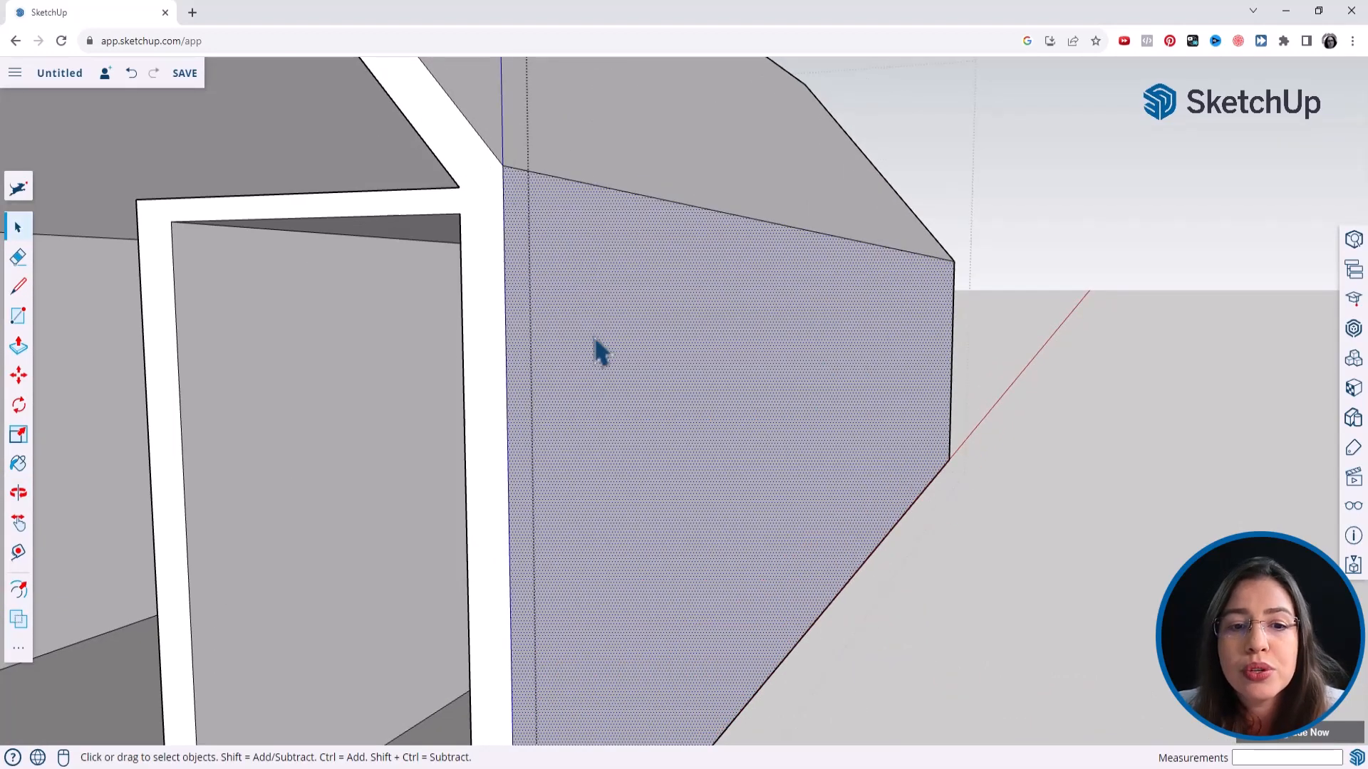
scroll(761, 499, down, 5)
scroll(784, 513, up, 1)
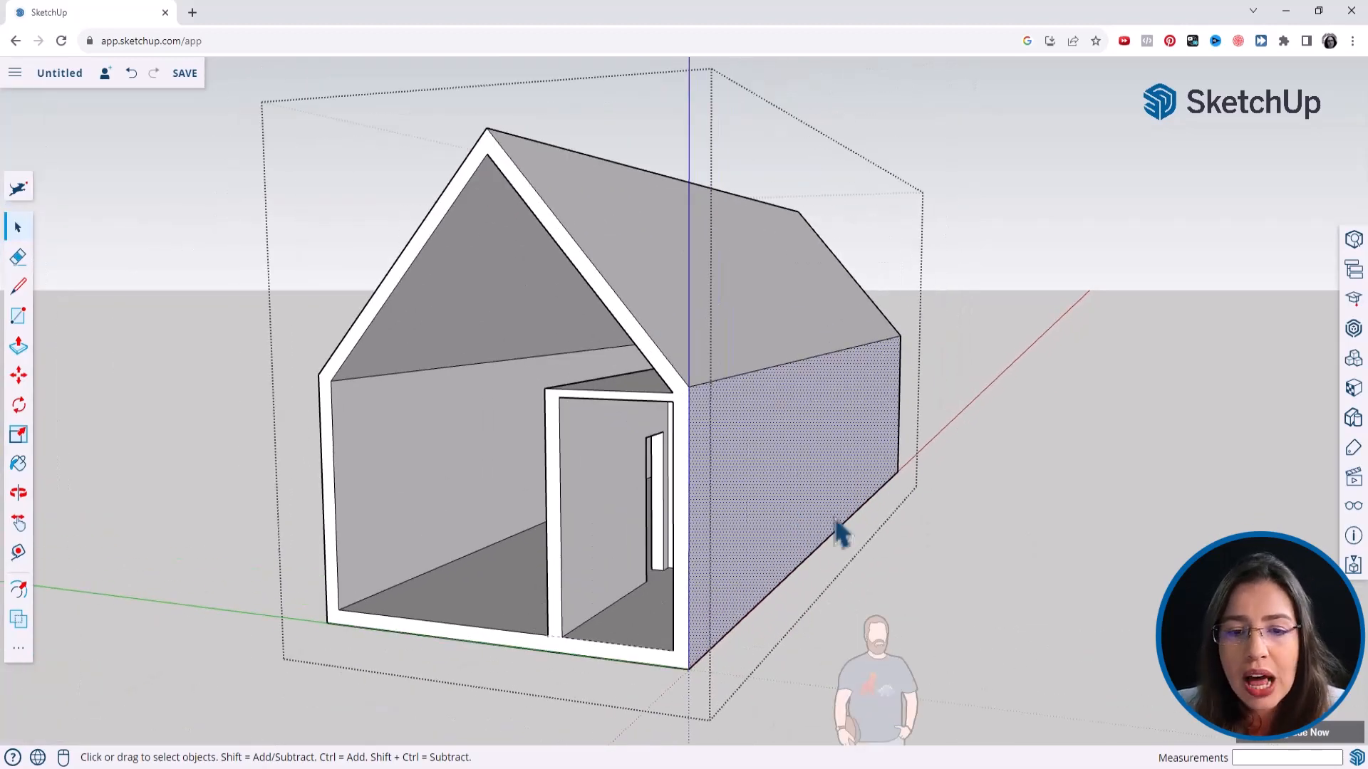
middle_drag(839, 534, 587, 496)
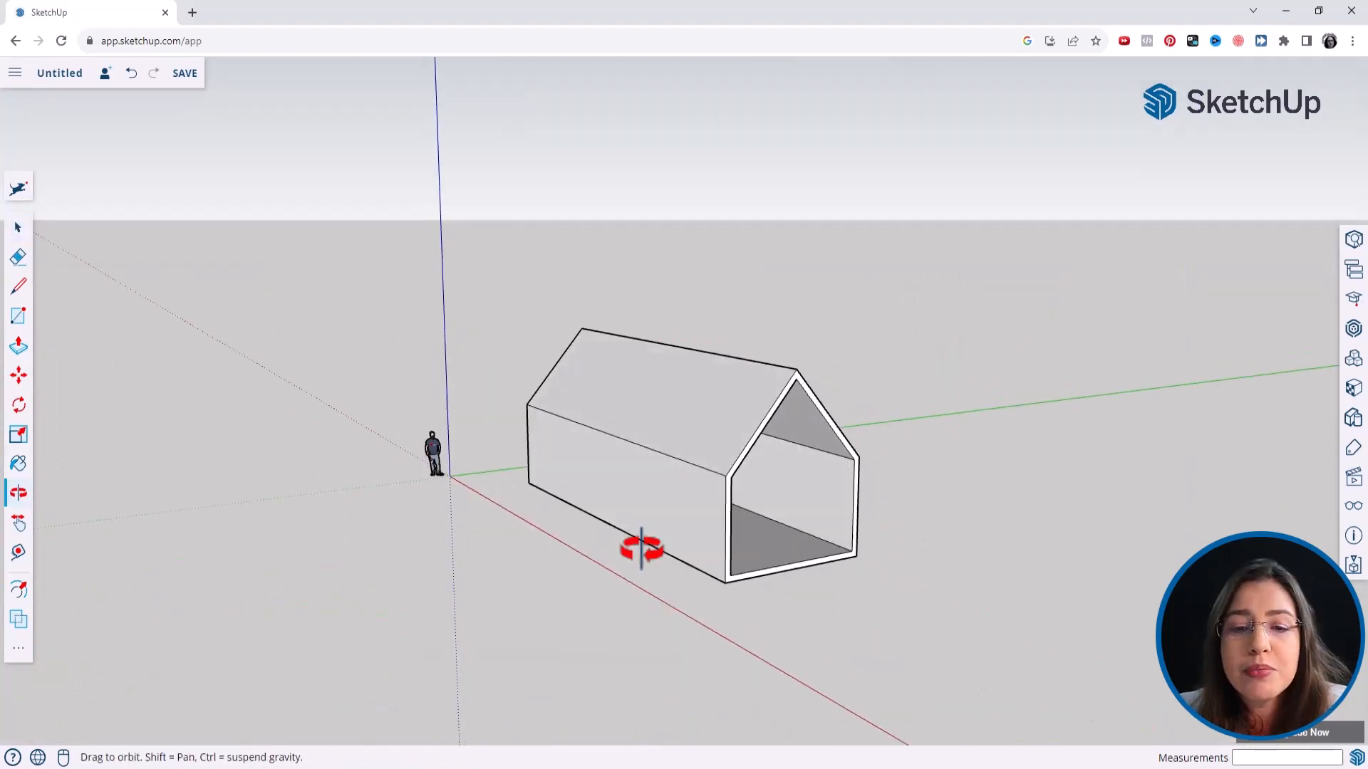
Step: Place a vertical guide on the long side wall 1.8 m from the corner where the small room's end wall meets it
middle_drag(641, 549, 419, 571)
scroll(524, 523, up, 5)
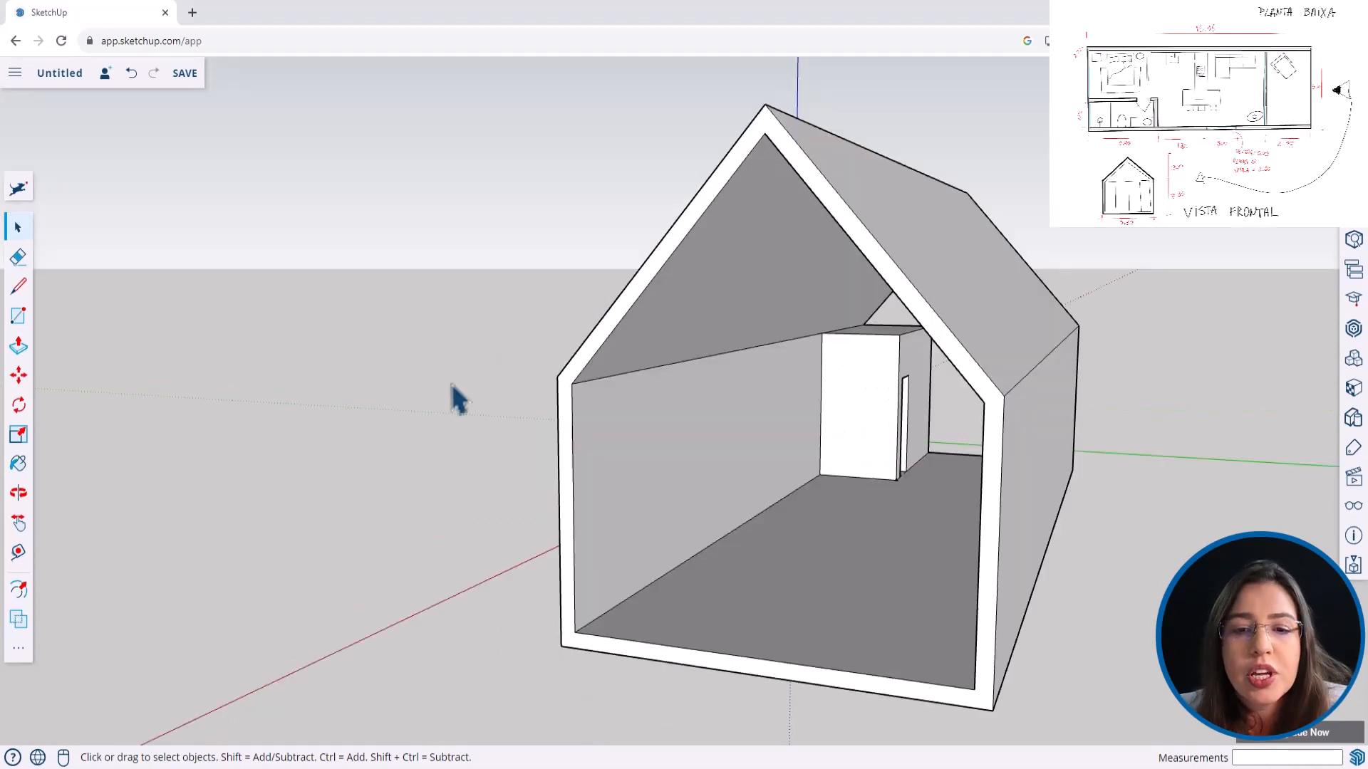
middle_drag(702, 452, 980, 443)
scroll(930, 470, up, 5)
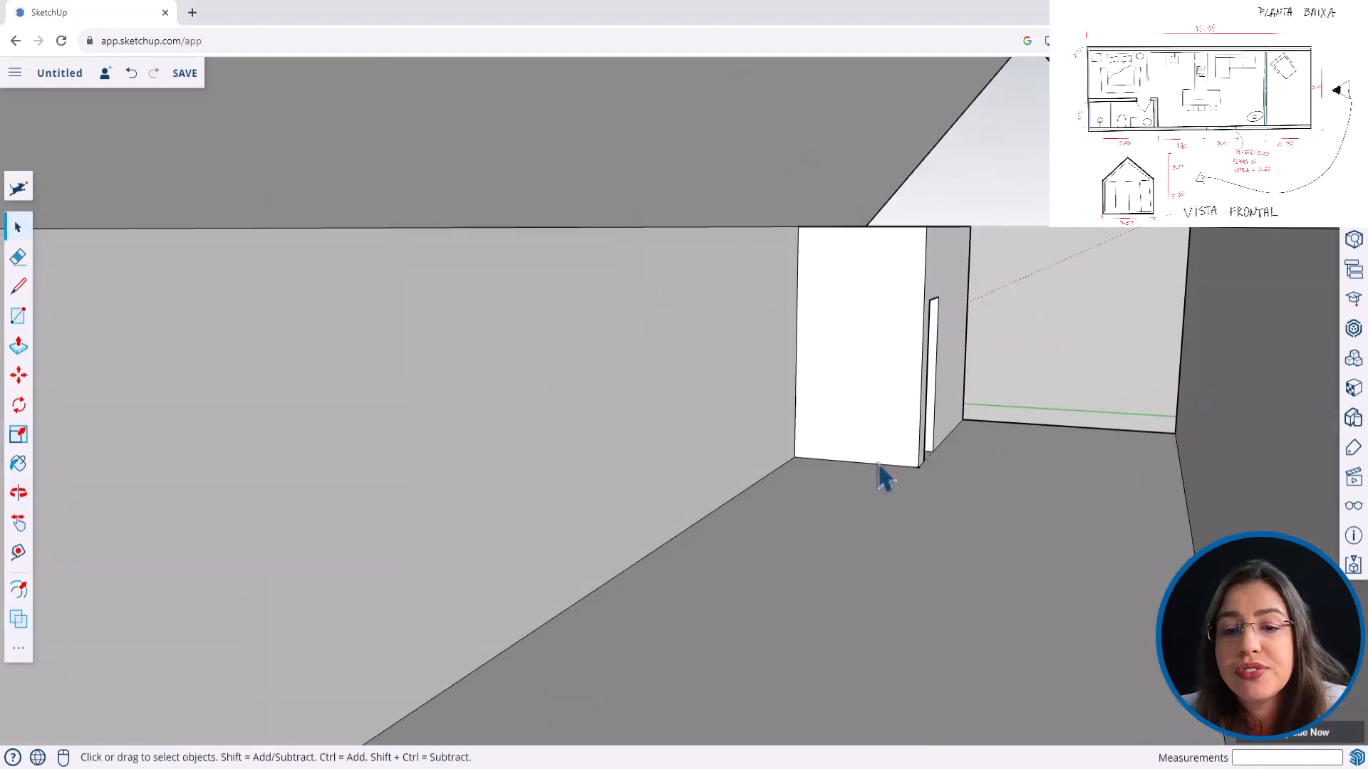
scroll(595, 456, down, 5)
middle_drag(592, 455, 604, 429)
click(18, 551)
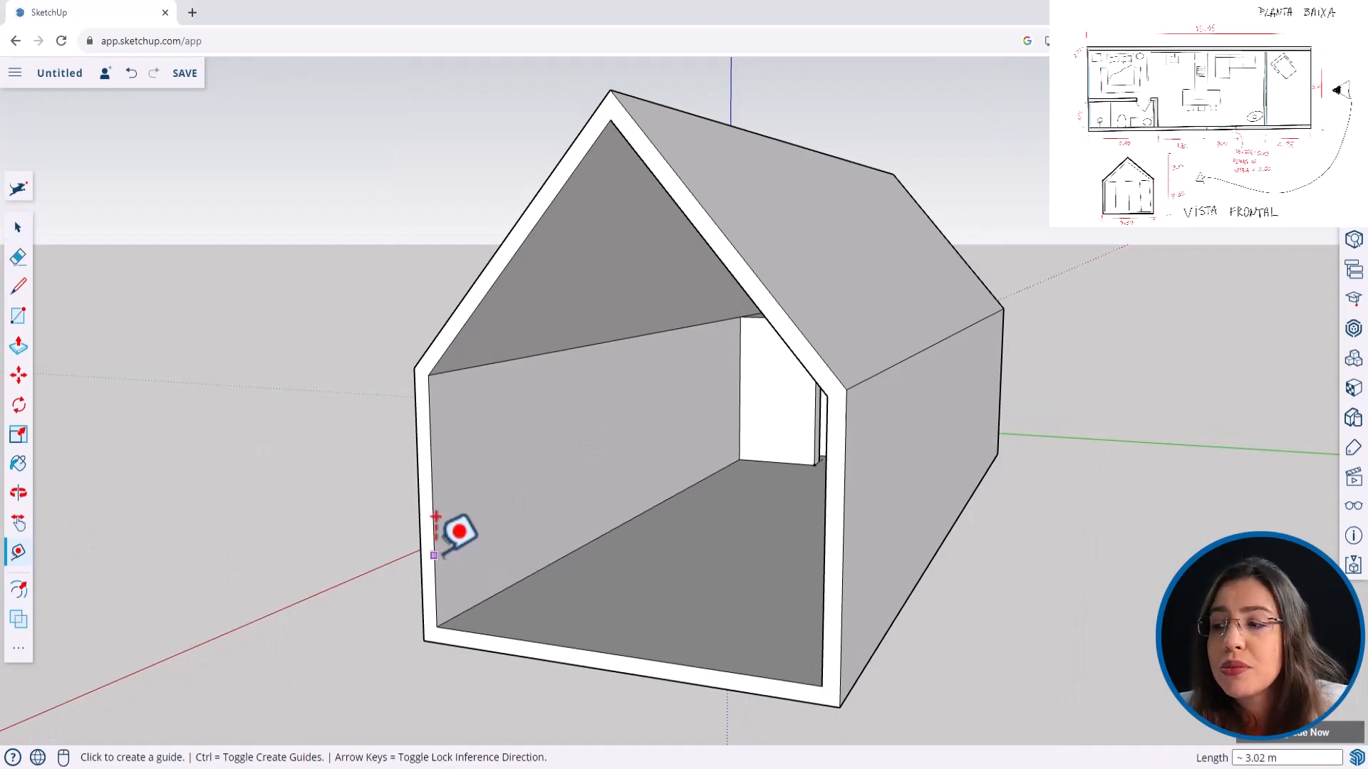
click(740, 439)
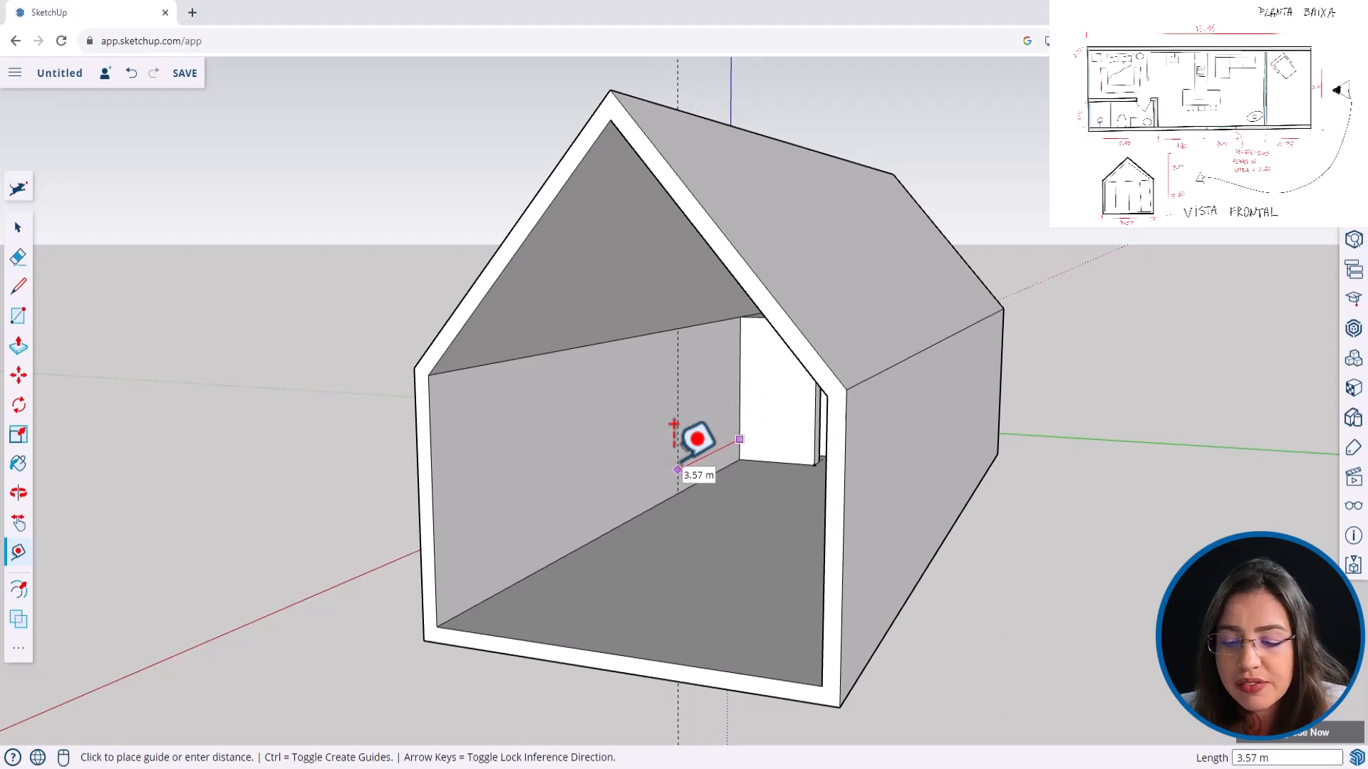
key(Return)
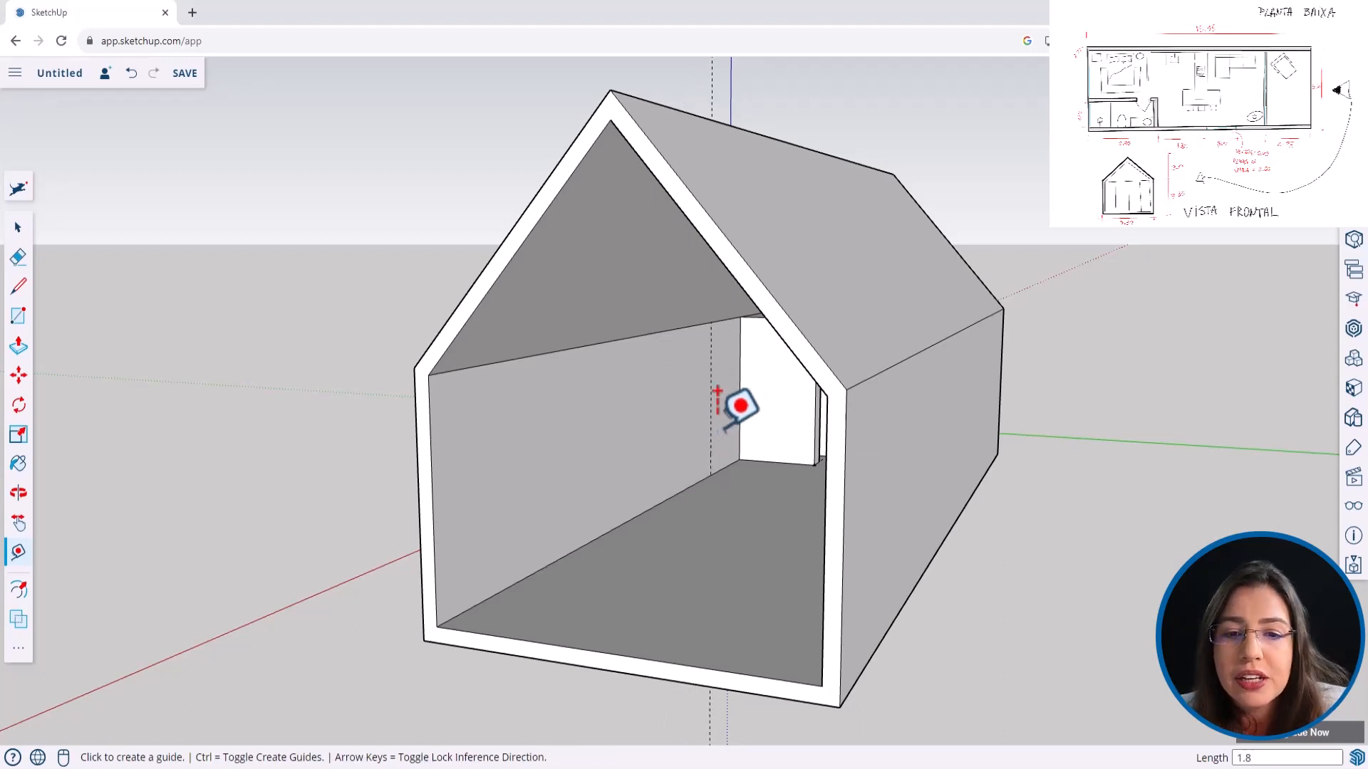
Step: Place a horizontal guide on the long side wall 0.4 m above the floor edge
scroll(688, 486, up, 3)
click(700, 487)
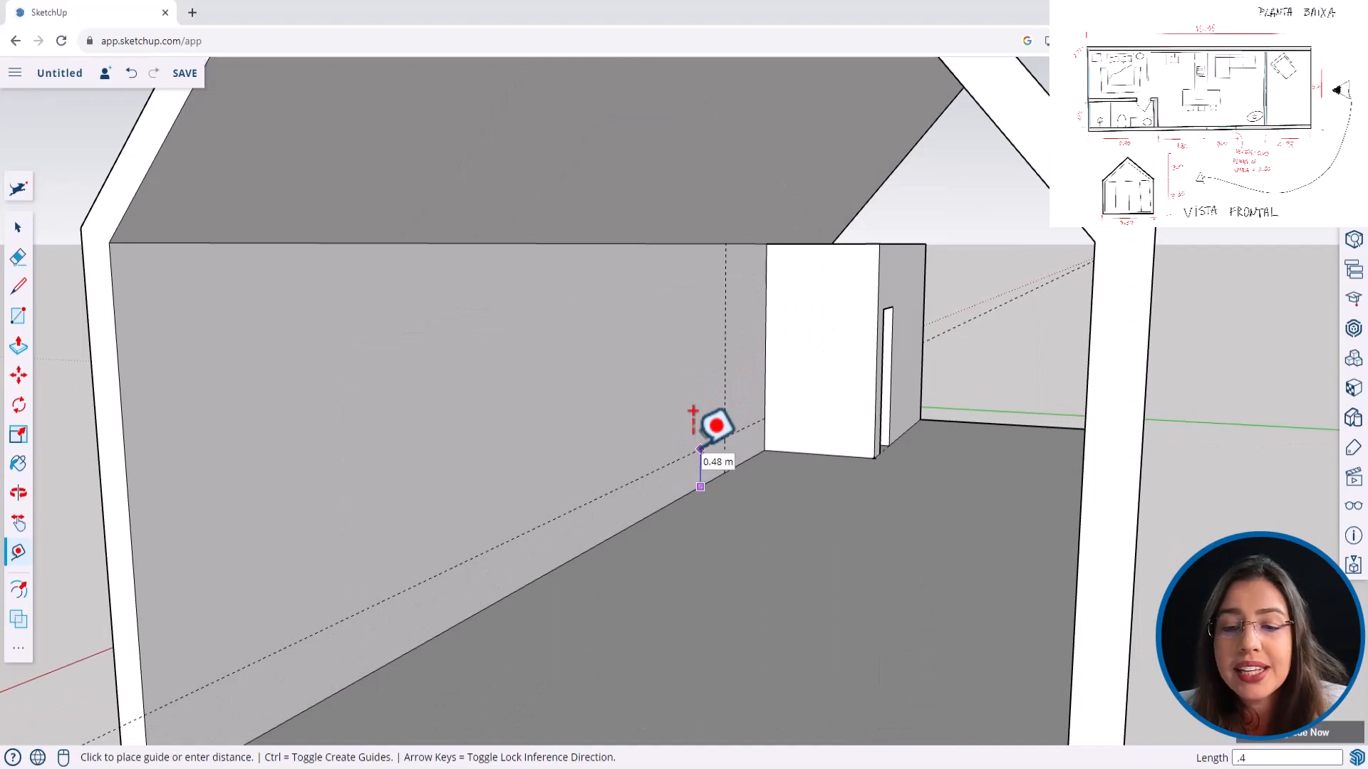
key(Return)
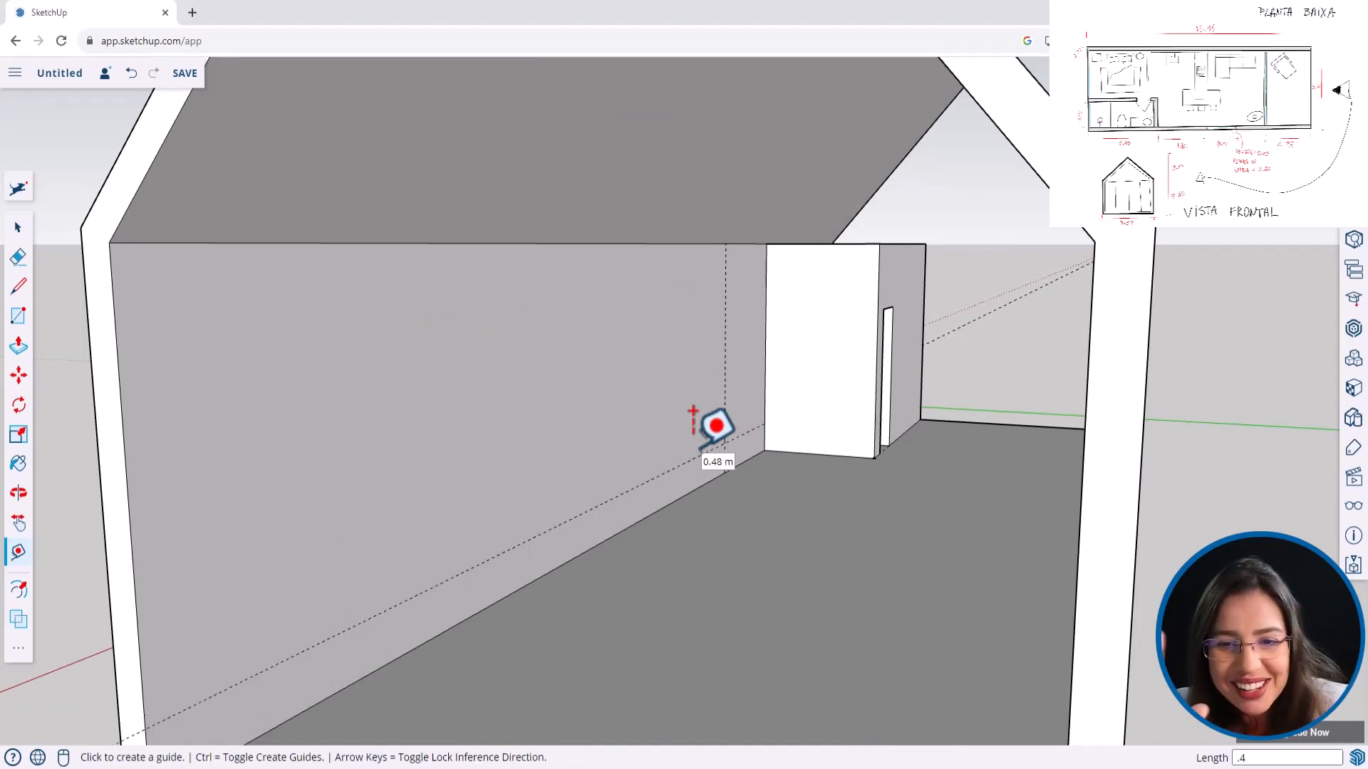
Step: Mark a point 2 m above the horizontal guide along the vertical guide, and place a second vertical guide 3 m away from the small room
scroll(705, 446, up, 2)
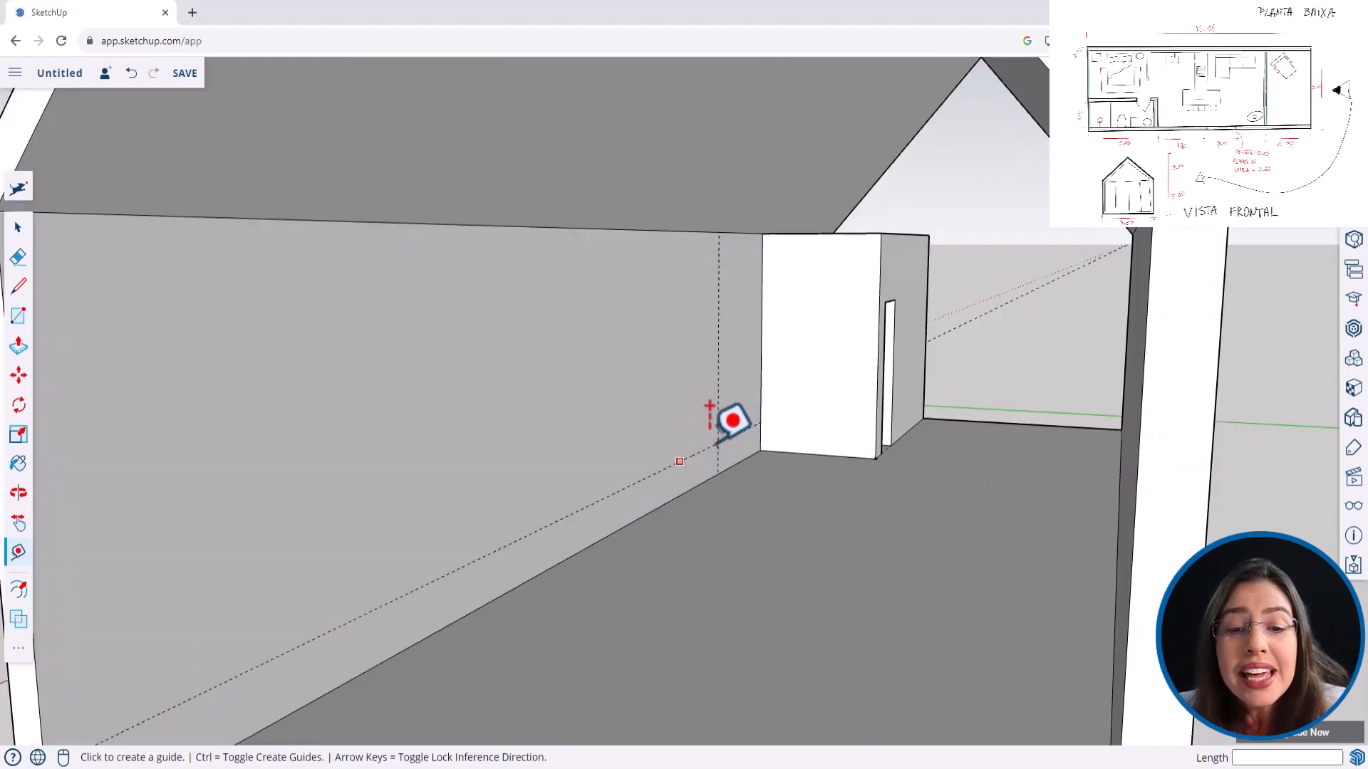
click(715, 444)
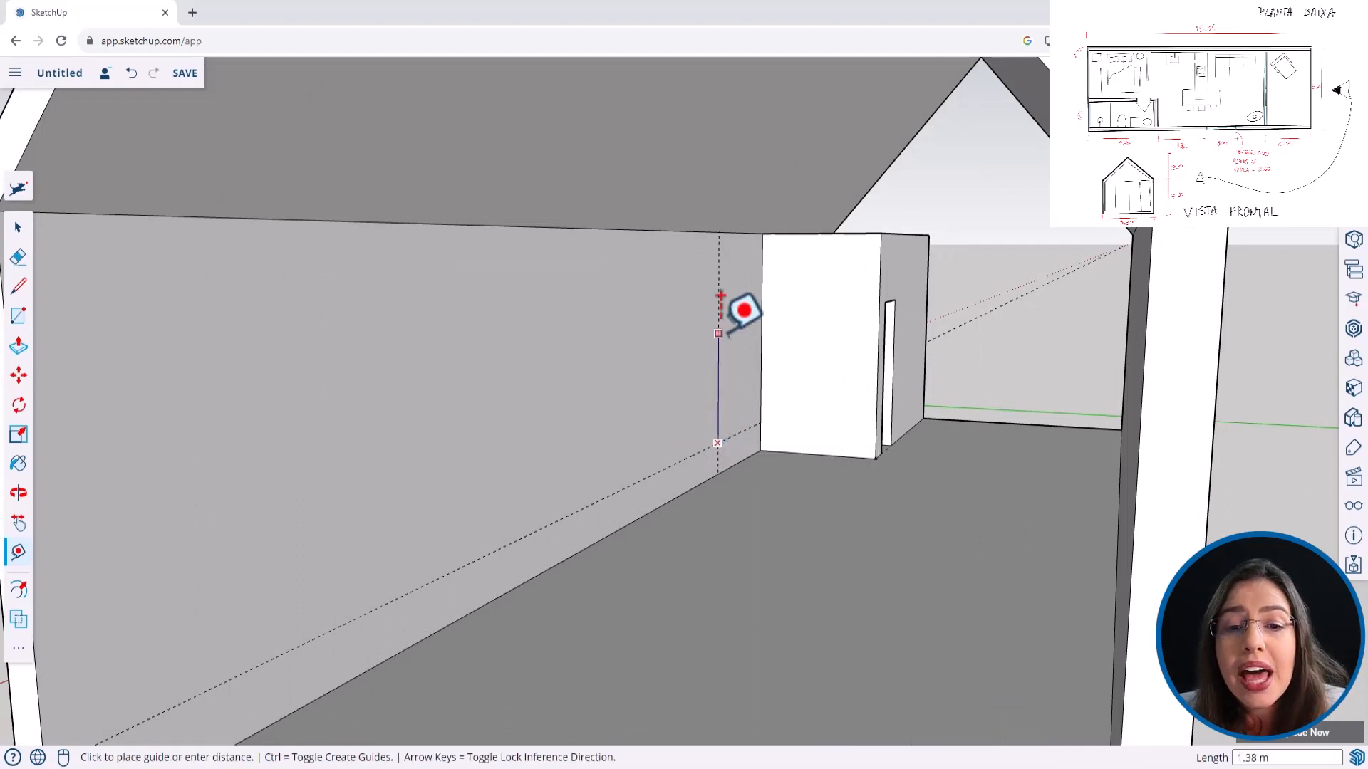
key(Return)
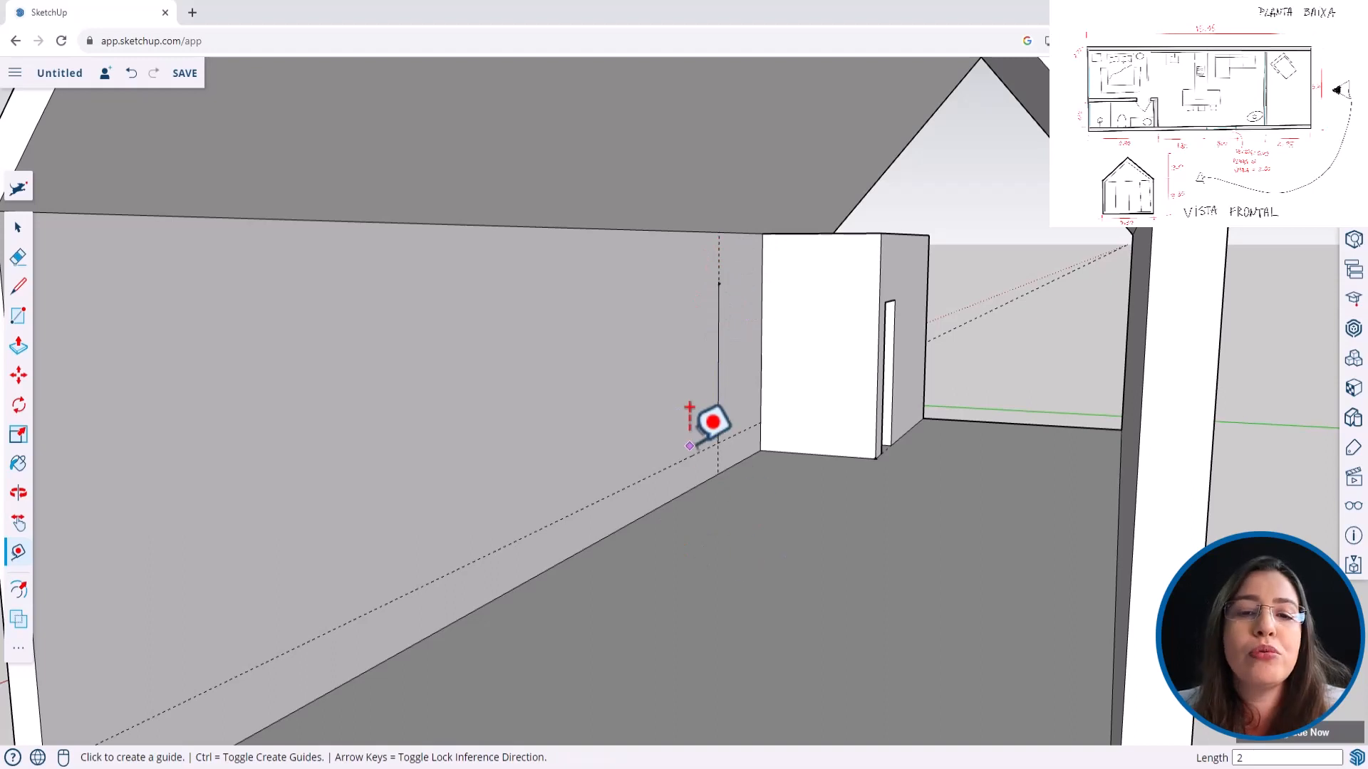
click(718, 351)
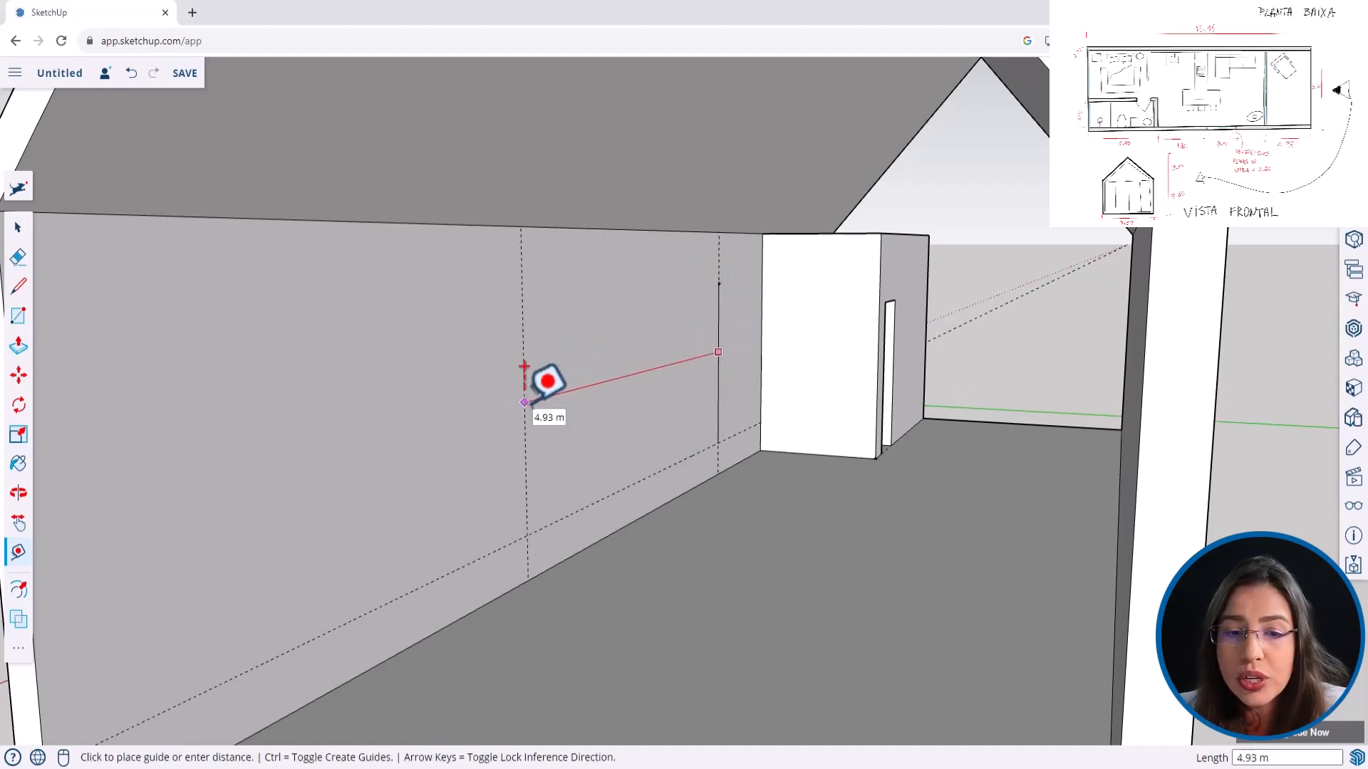
key(Return)
Step: Inside the house group, draw a 3 m by 2 m window rectangle on the long side wall, following the guides
middle_drag(613, 382, 726, 413)
scroll(769, 332, up, 1)
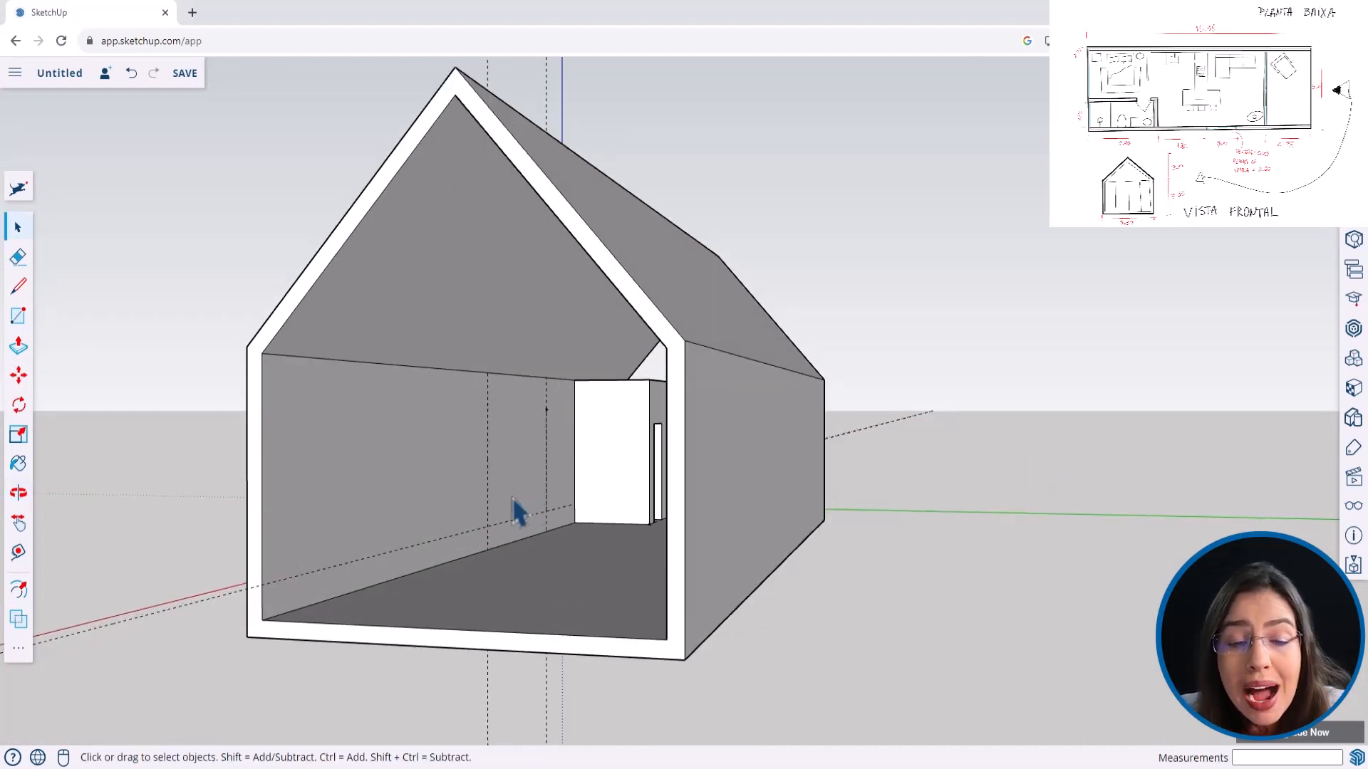
scroll(492, 424, up, 4)
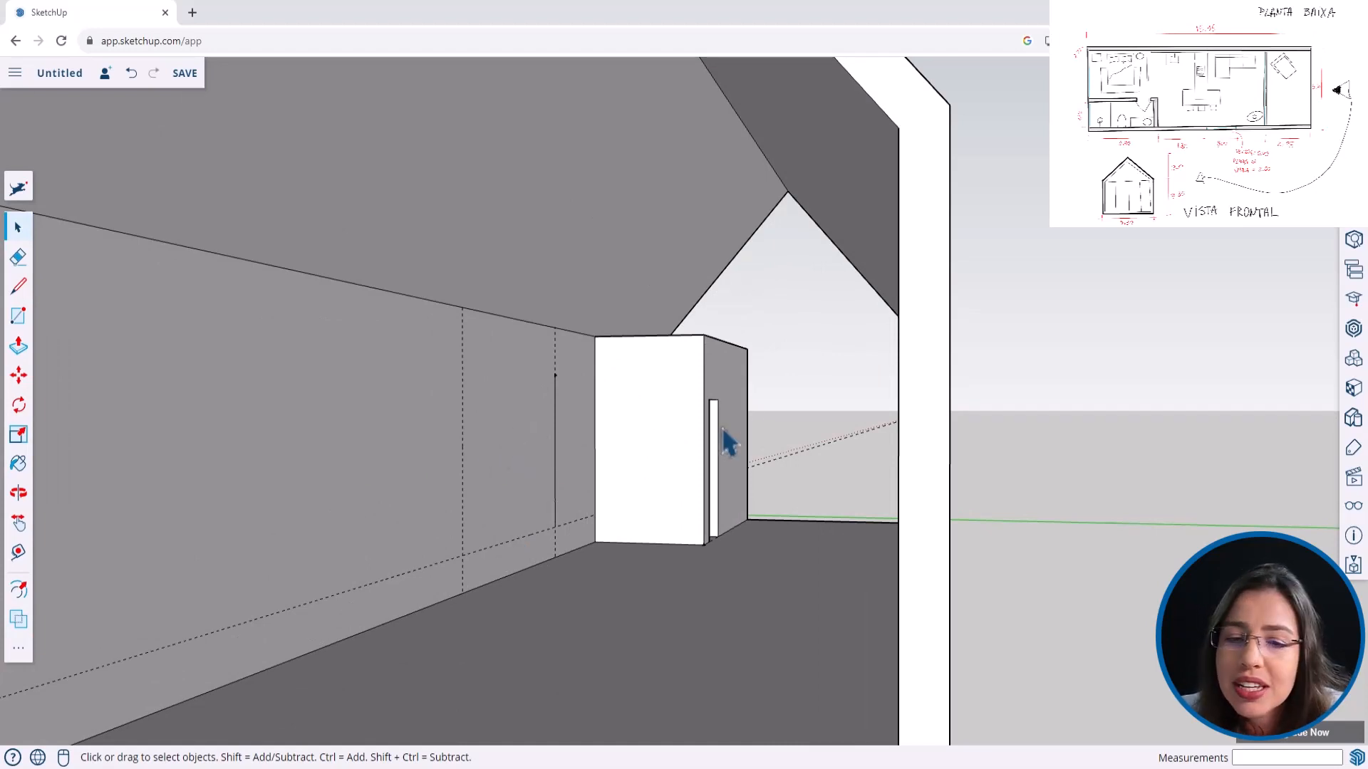
click(514, 474)
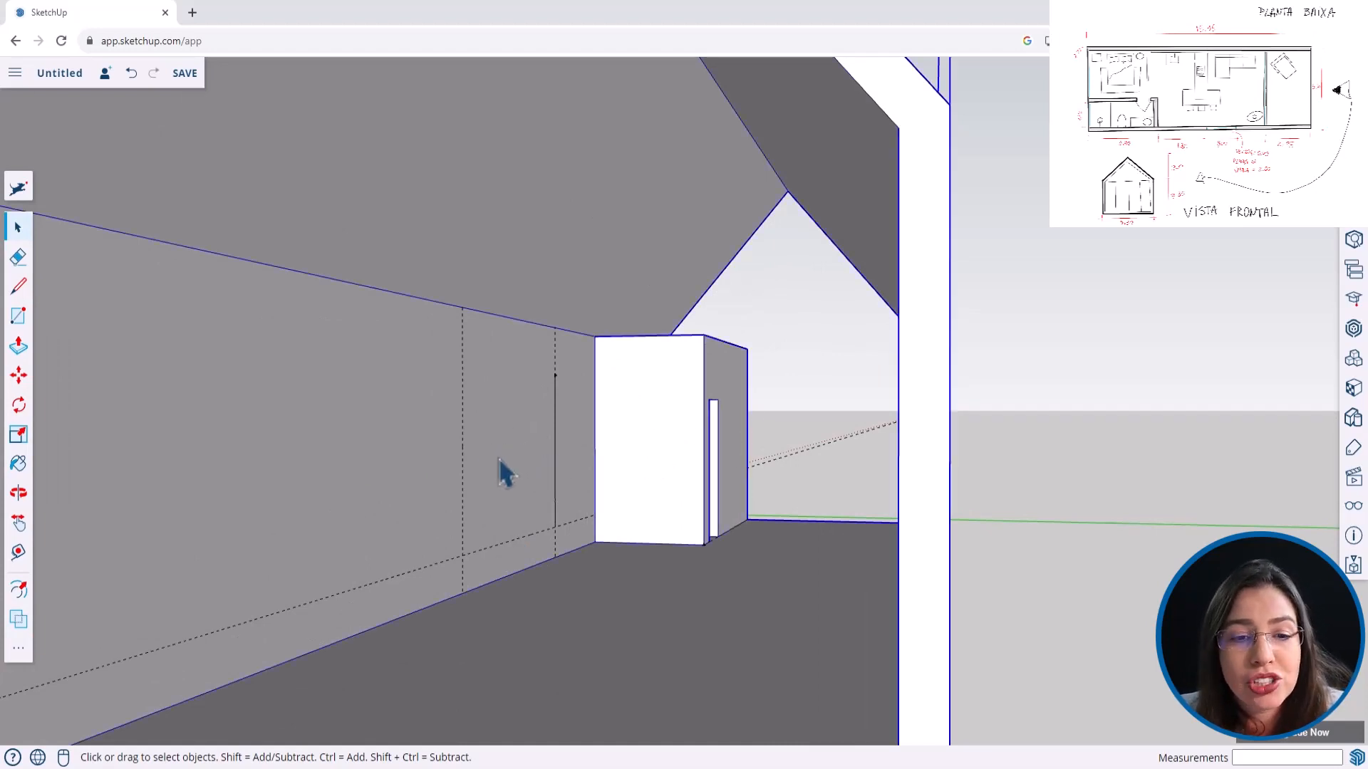
scroll(624, 462, up, 3)
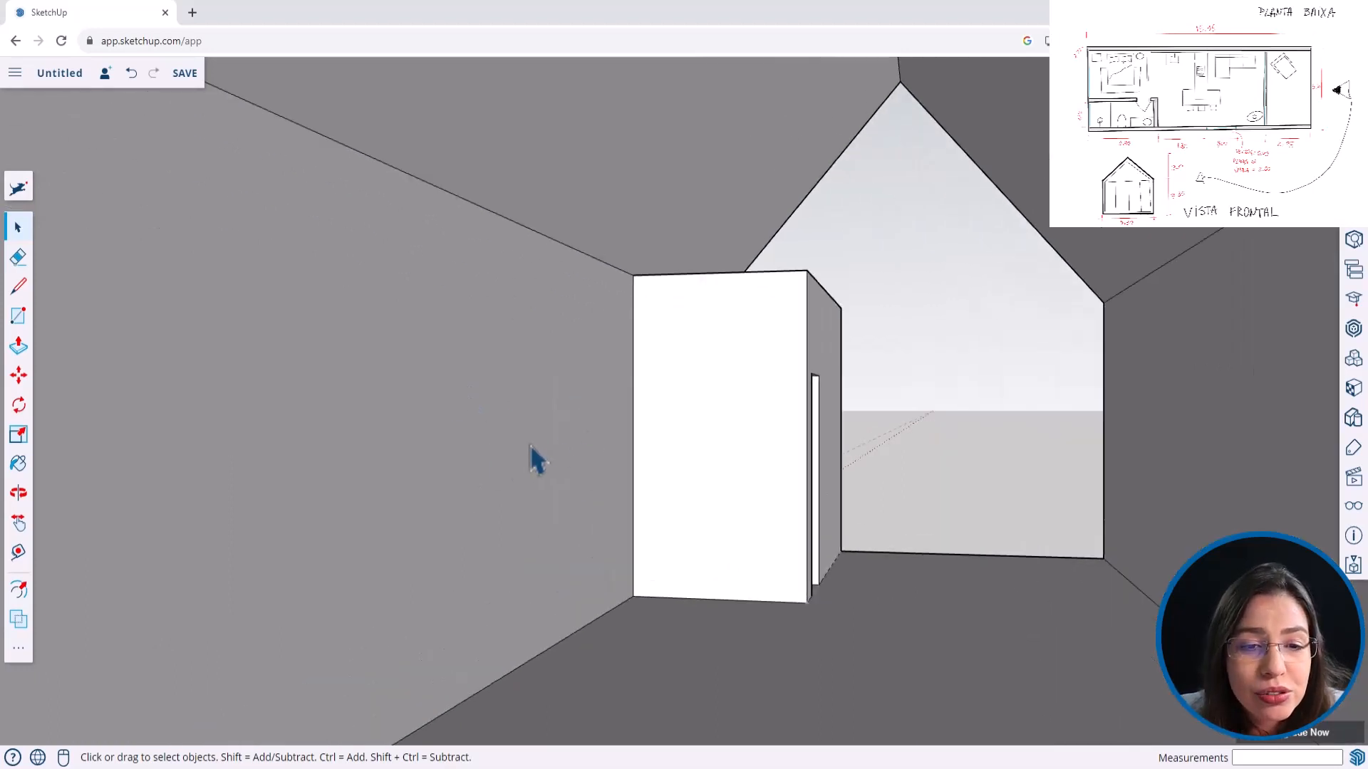
click(22, 321)
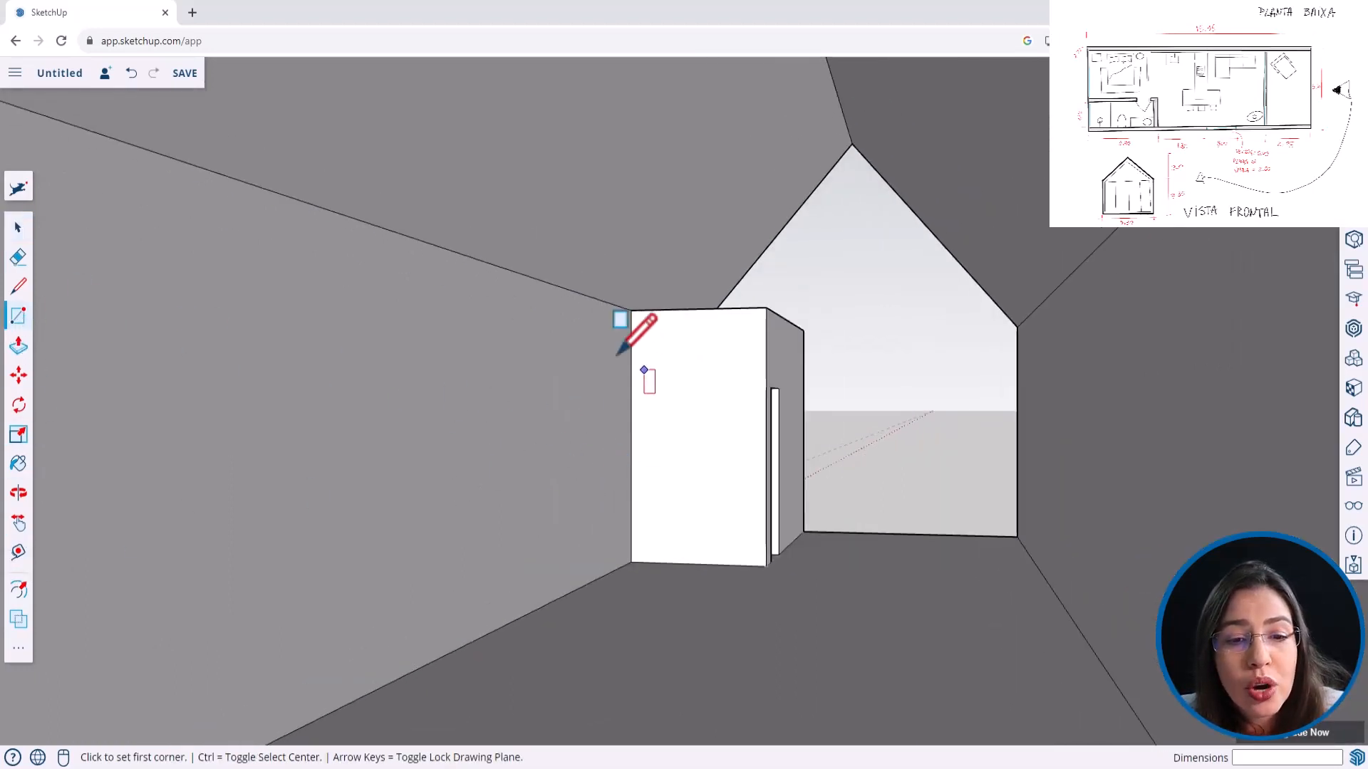
middle_drag(459, 409, 373, 417)
middle_drag(708, 475, 601, 496)
click(716, 320)
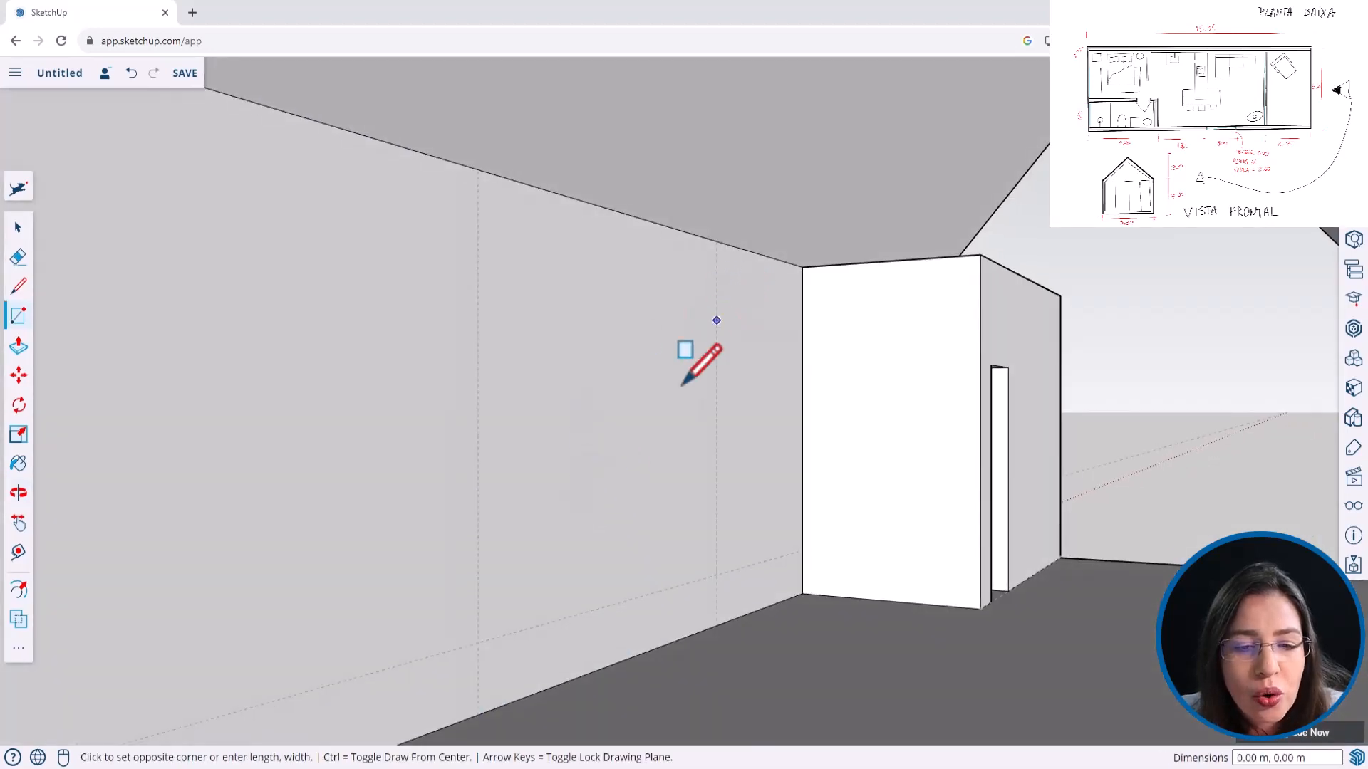
click(478, 642)
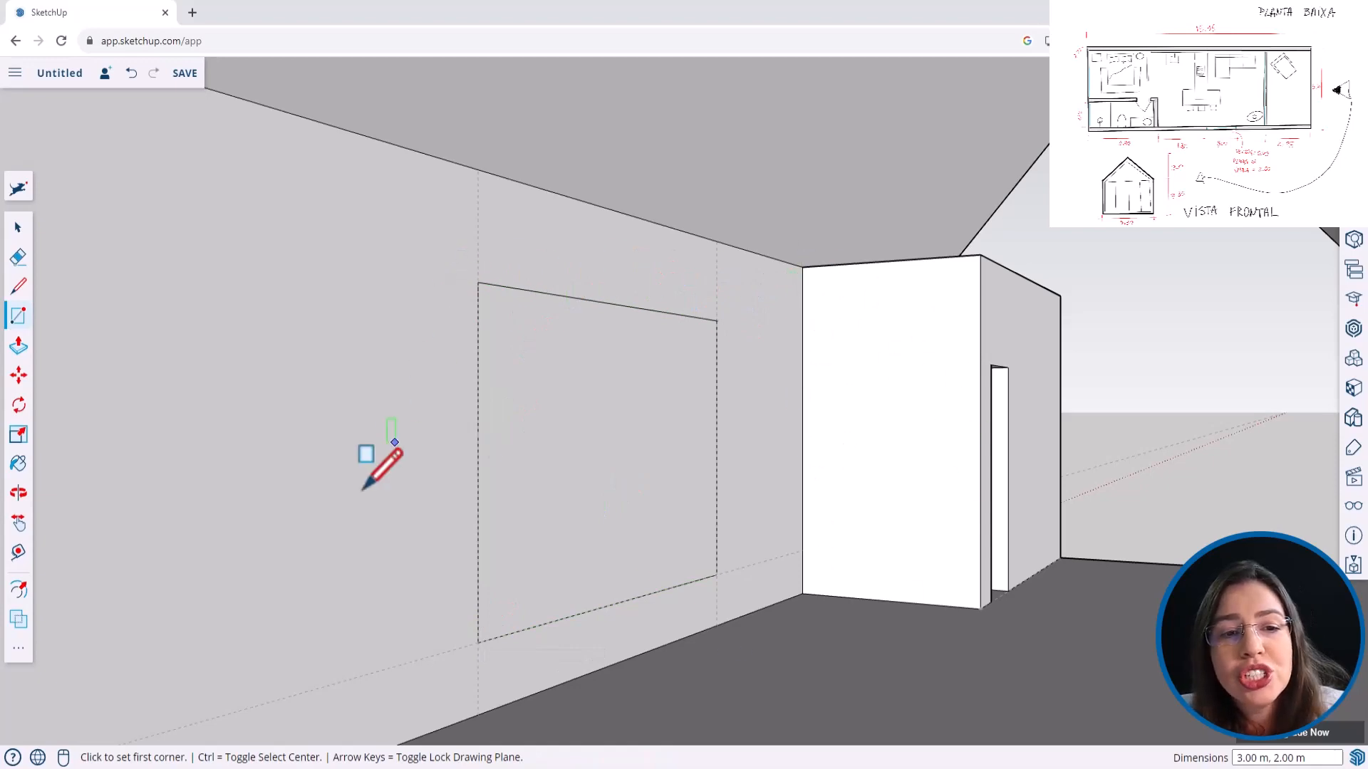
Step: Push the window rectangle through the side wall to cut the opening, remove the guides and leave the house group
click(18, 345)
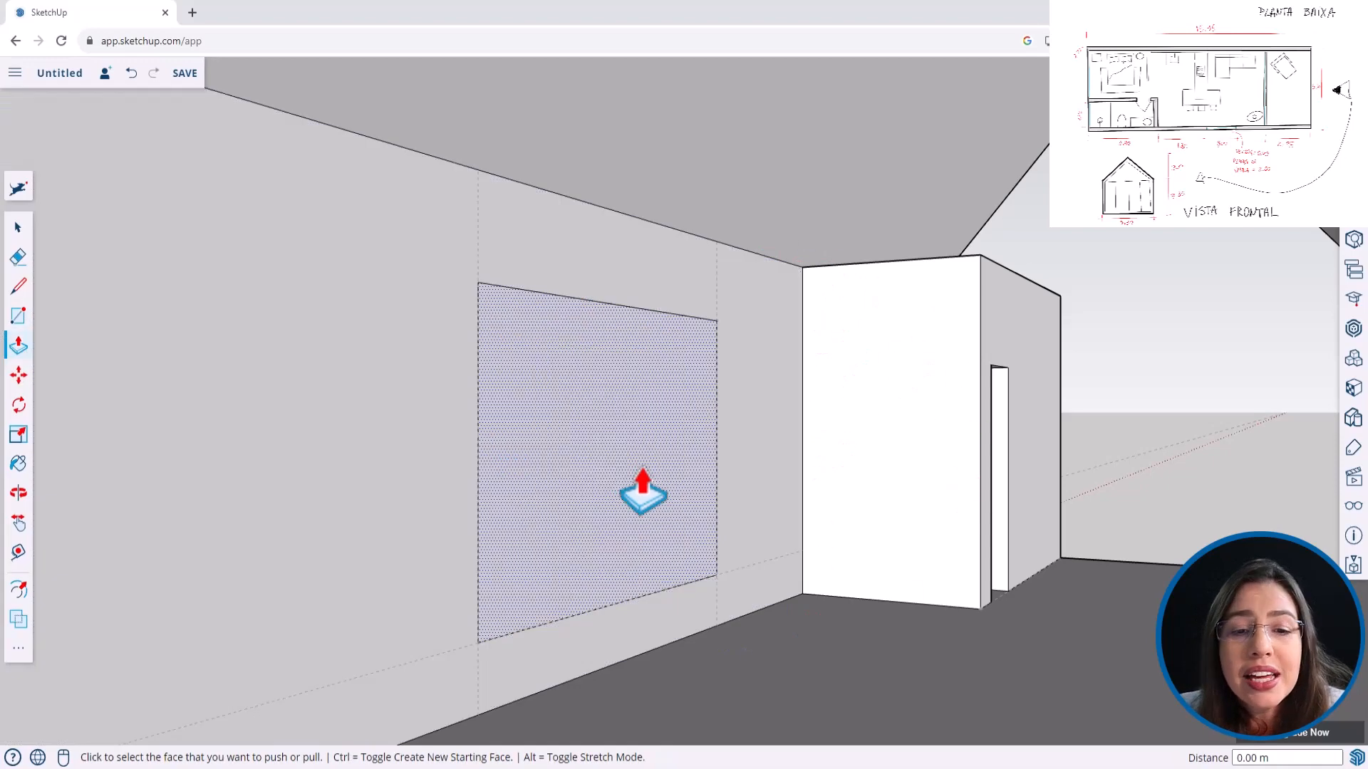
click(641, 489)
click(594, 488)
middle_drag(430, 426, 983, 486)
scroll(983, 486, down, 5)
click(18, 228)
middle_drag(890, 613, 719, 573)
middle_drag(421, 712, 435, 410)
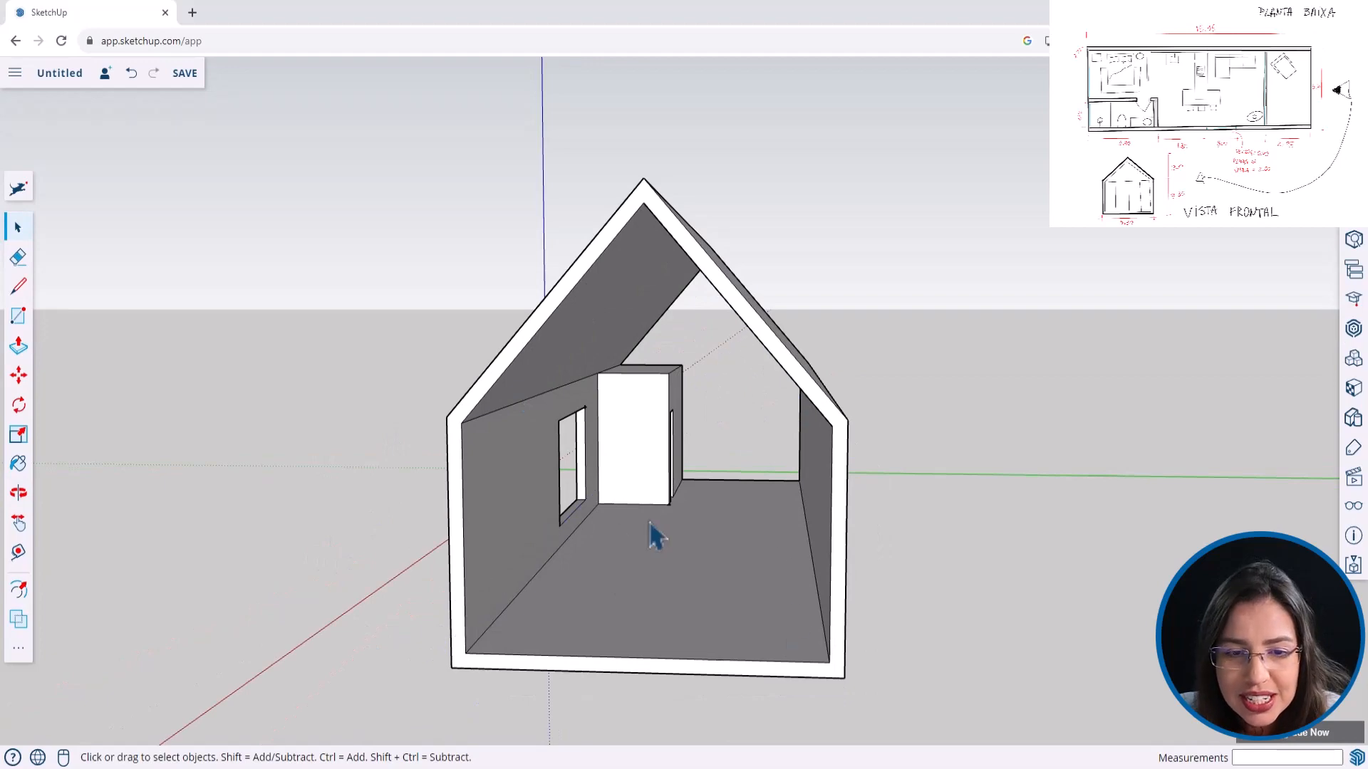
Step: Examine the window opening and the small room's door opening from inside and outside the house
middle_drag(654, 535, 570, 473)
scroll(566, 416, up, 10)
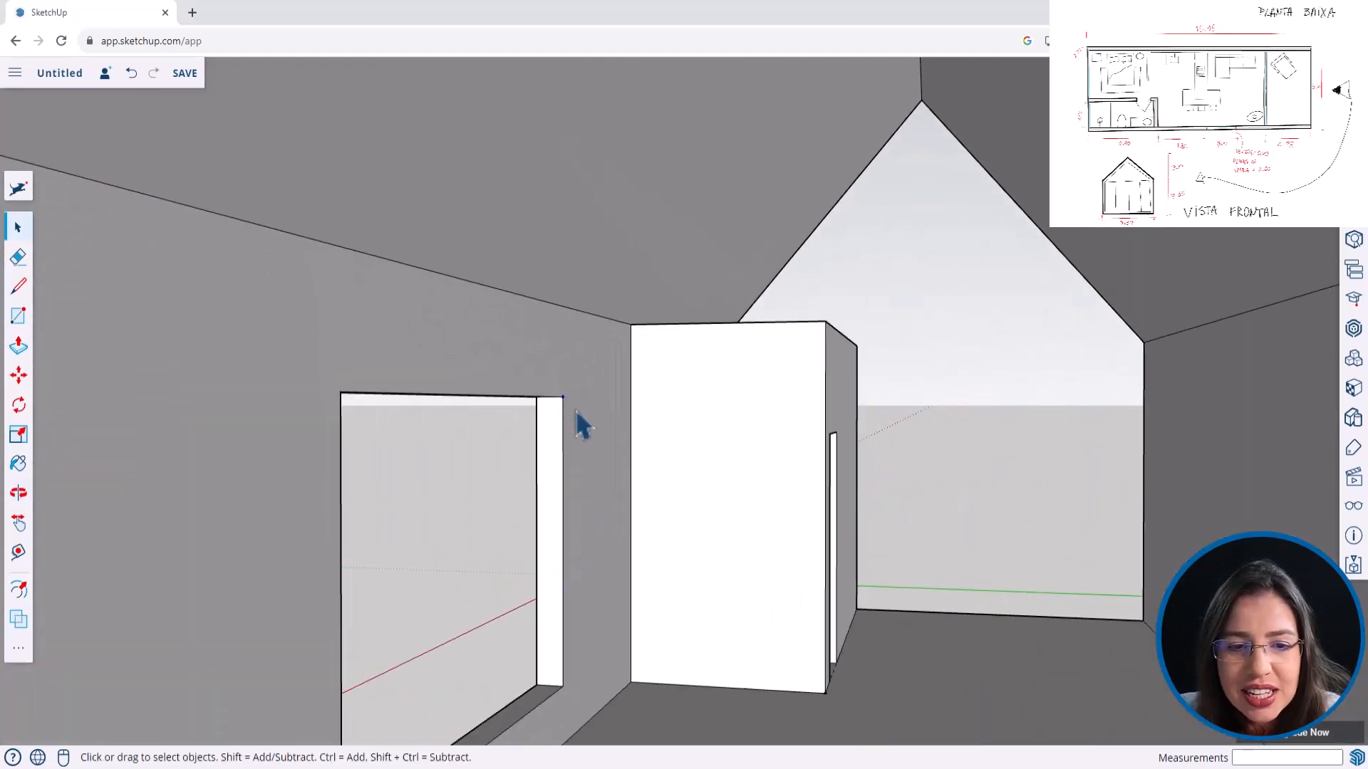
scroll(788, 549, down, 10)
scroll(755, 565, up, 12)
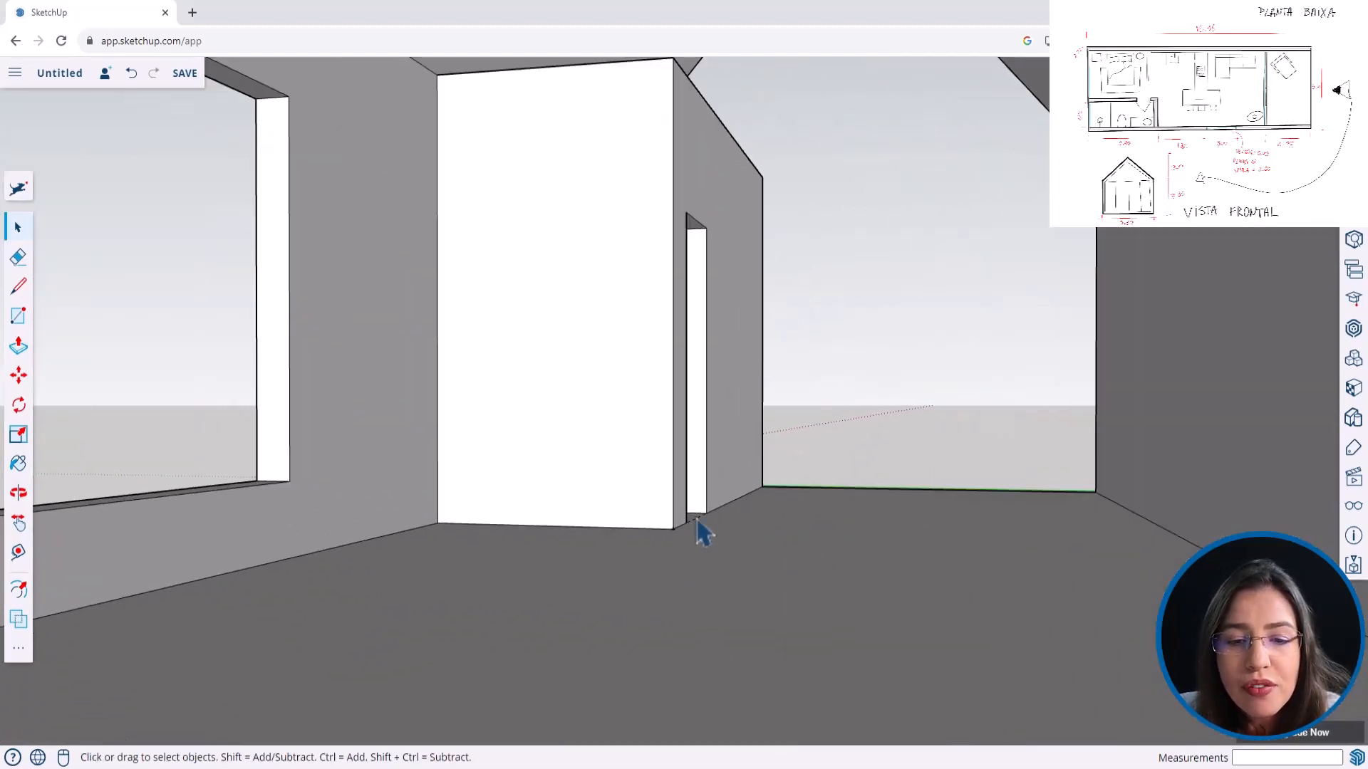
middle_drag(699, 520, 696, 586)
scroll(767, 527, down, 10)
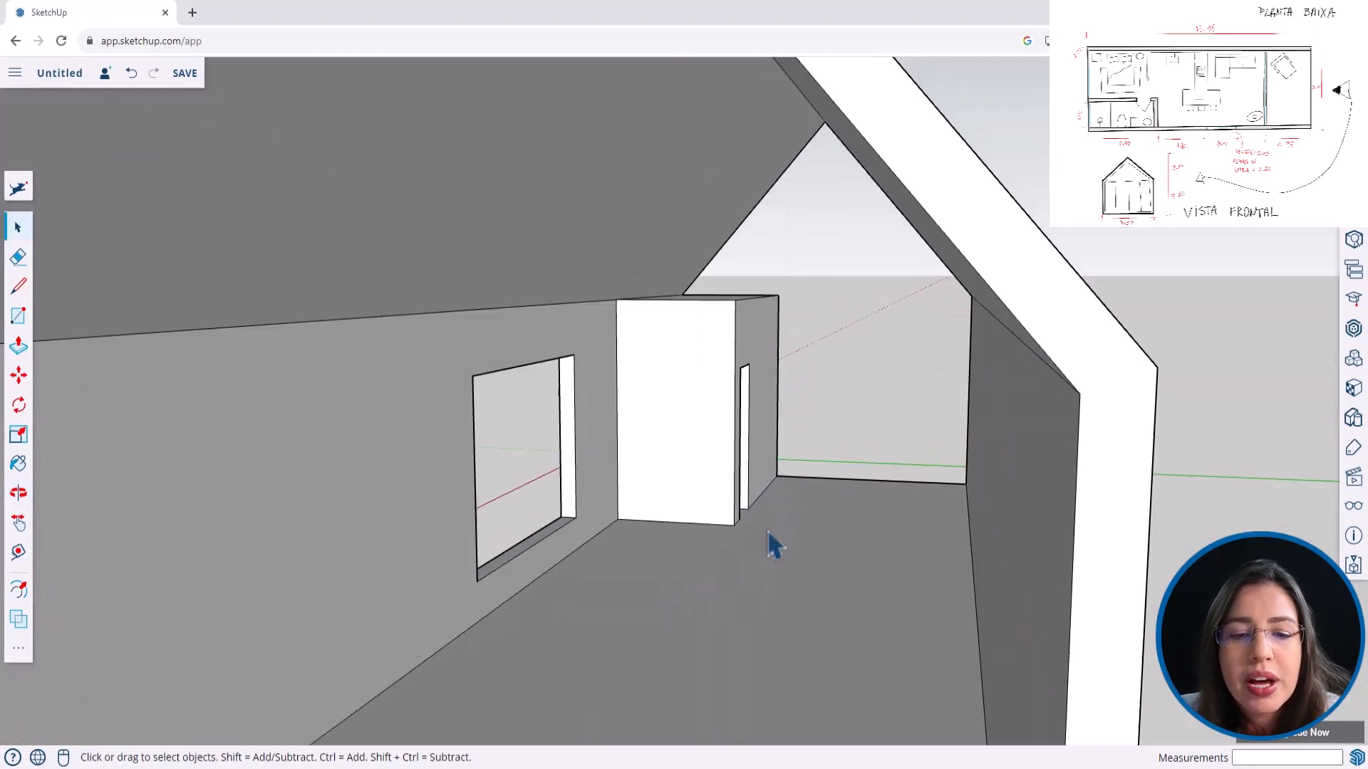
middle_drag(705, 514, 1126, 559)
scroll(883, 519, up, 8)
middle_drag(840, 524, 604, 404)
scroll(797, 567, up, 2)
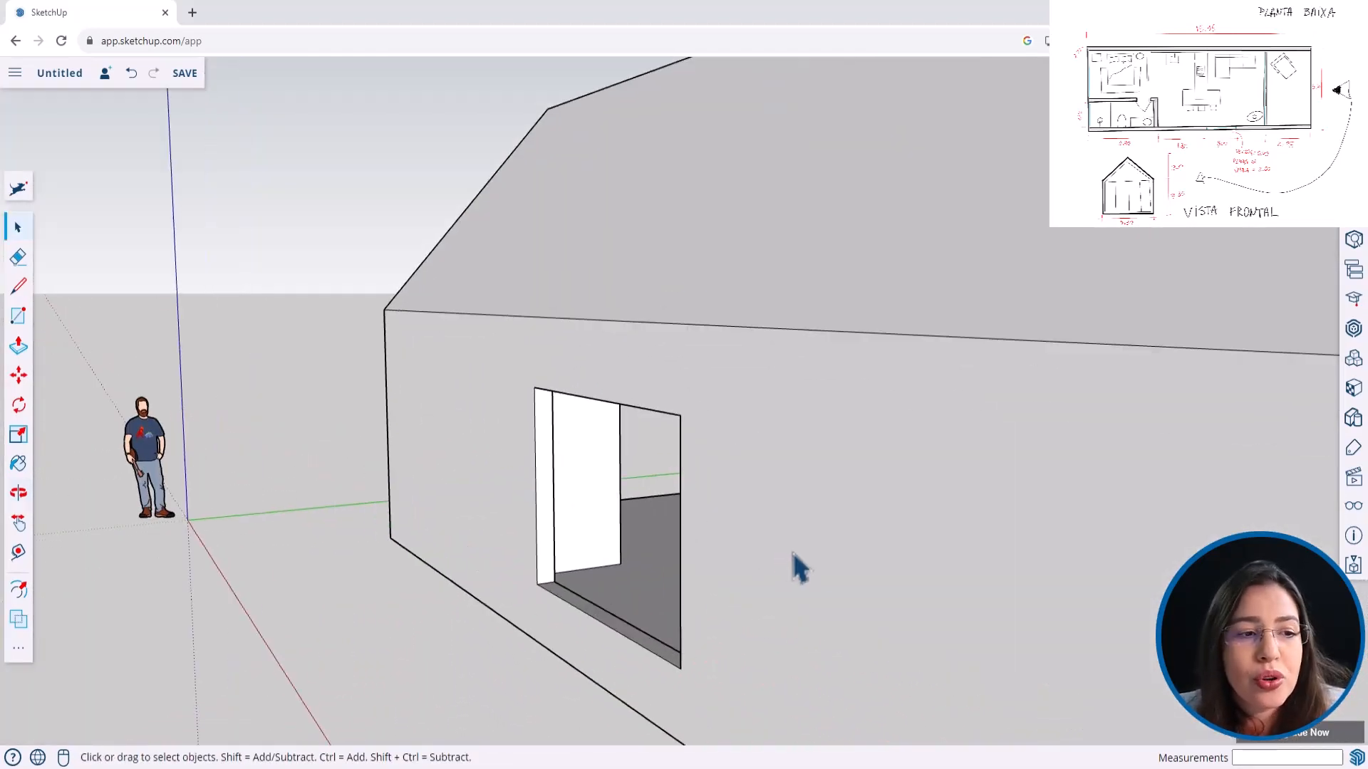
Step: Draw a separate 3 m by 2 m rectangle covering the window opening, corner to corner, on the wall's outer side
click(20, 322)
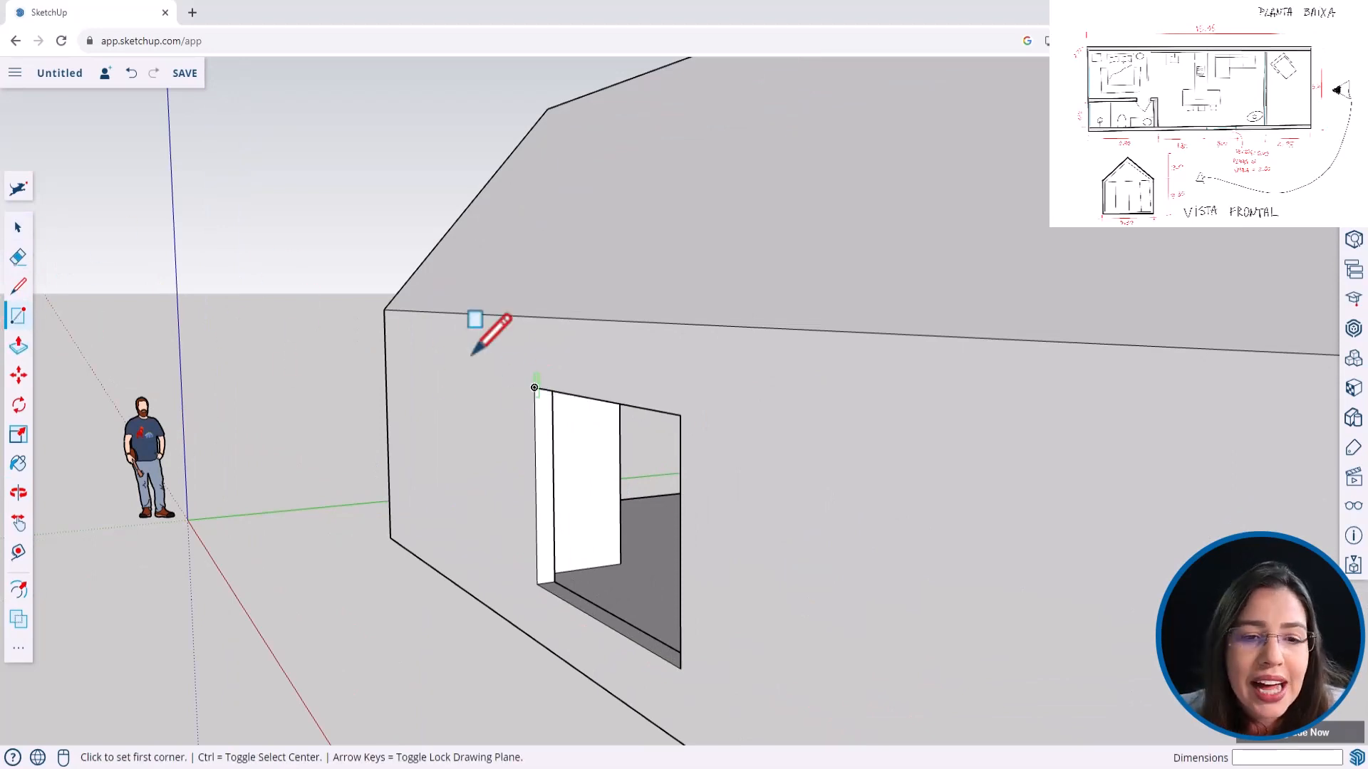
click(534, 388)
click(680, 669)
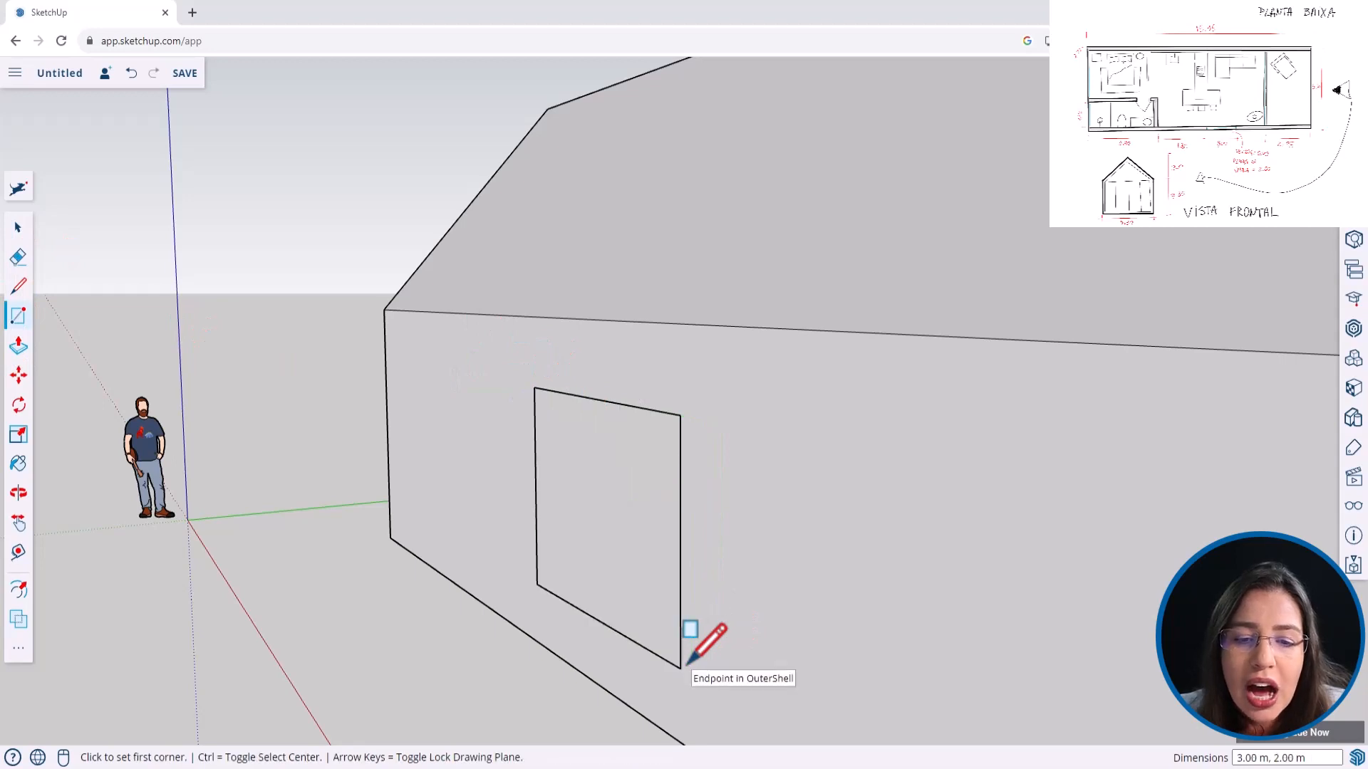
click(17, 227)
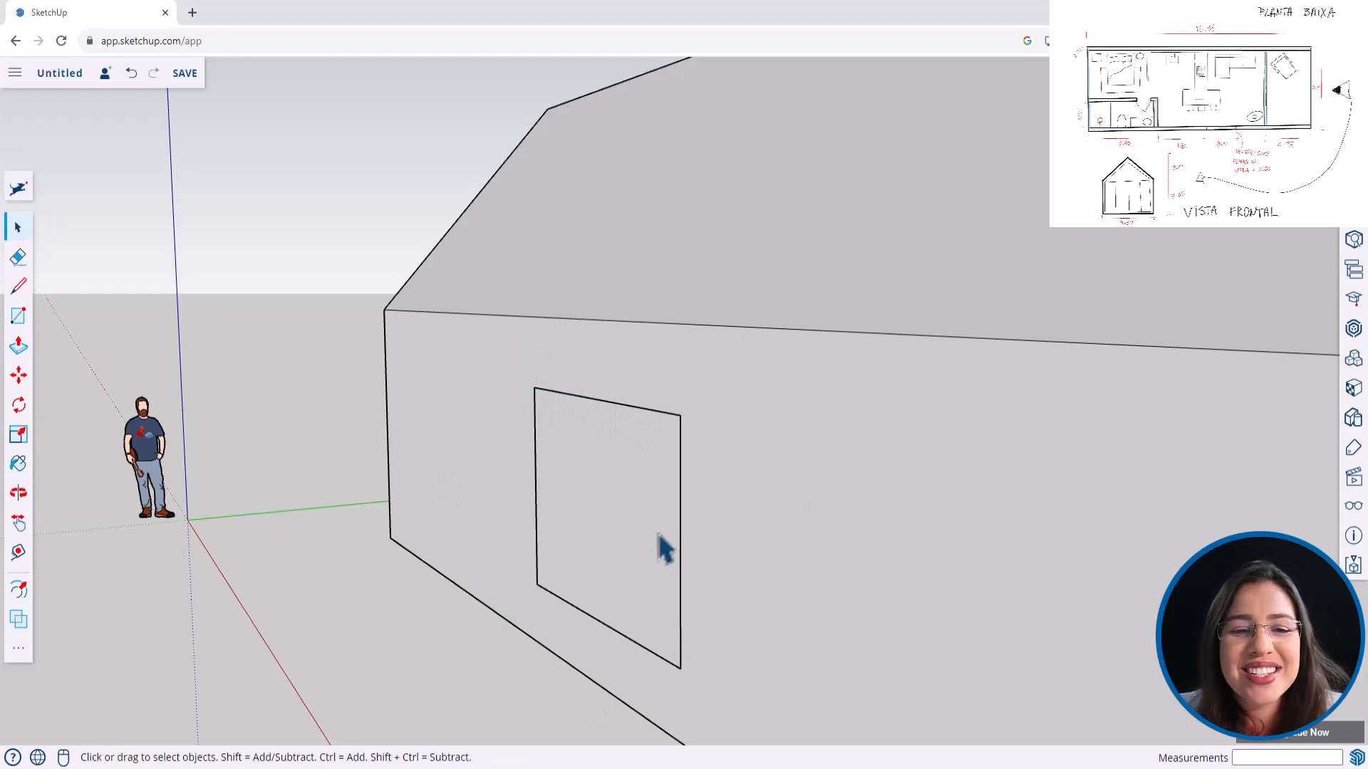
Step: Offset the window rectangle's outline inward to form a thin frame border
click(18, 590)
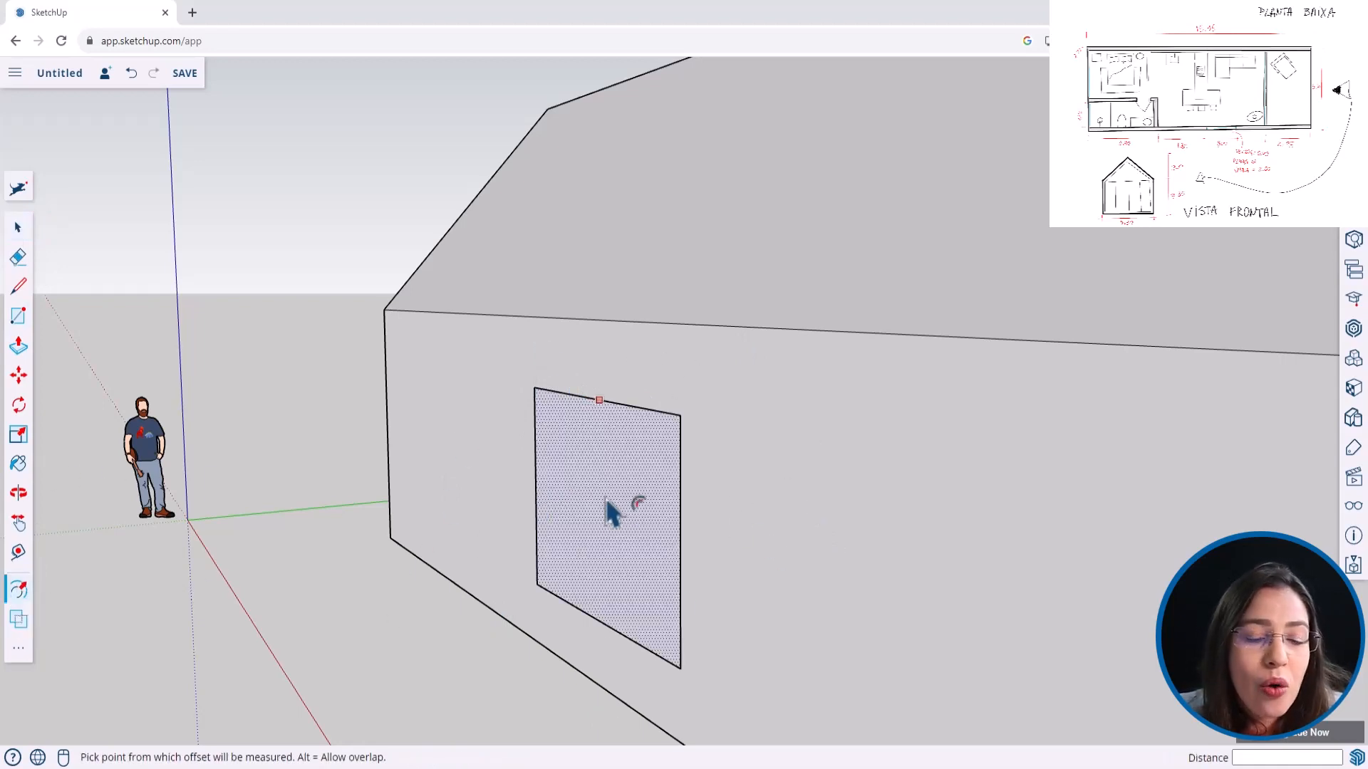
click(549, 498)
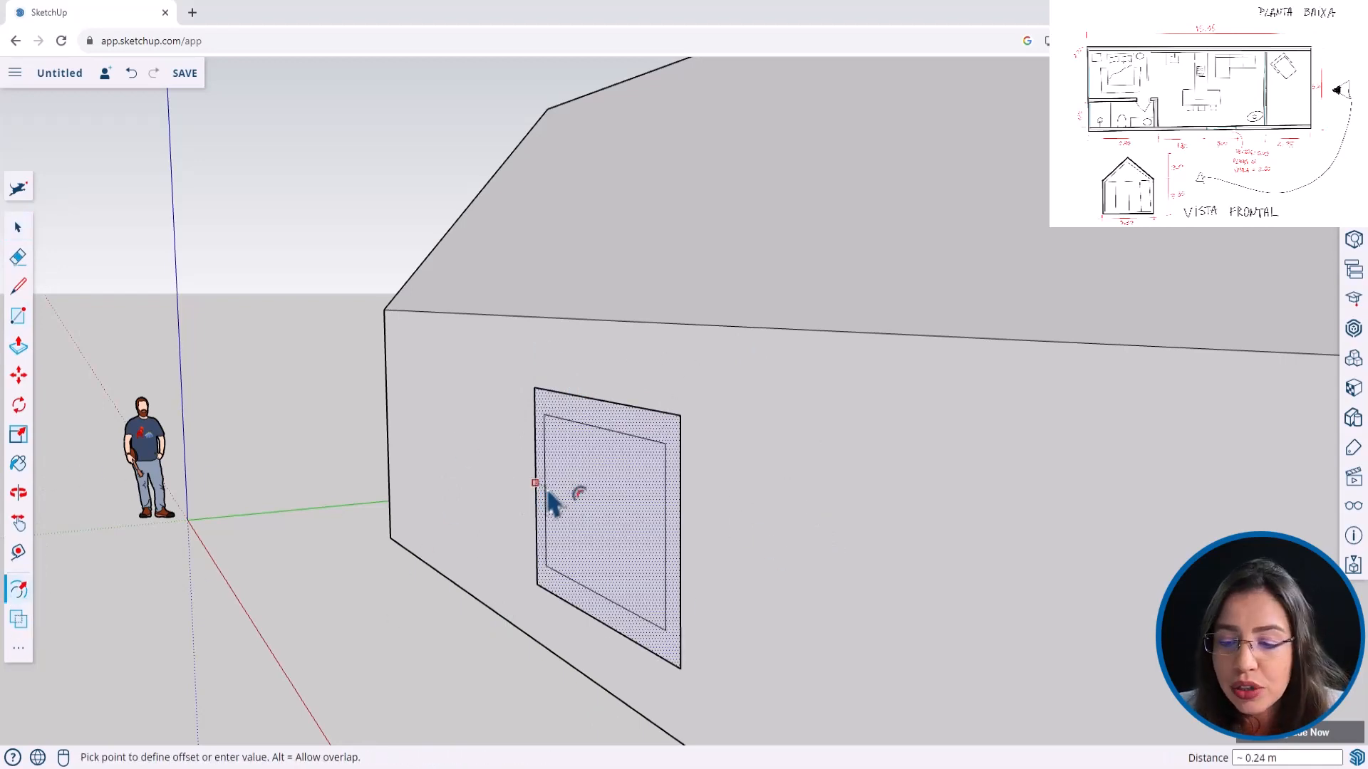
key(Return)
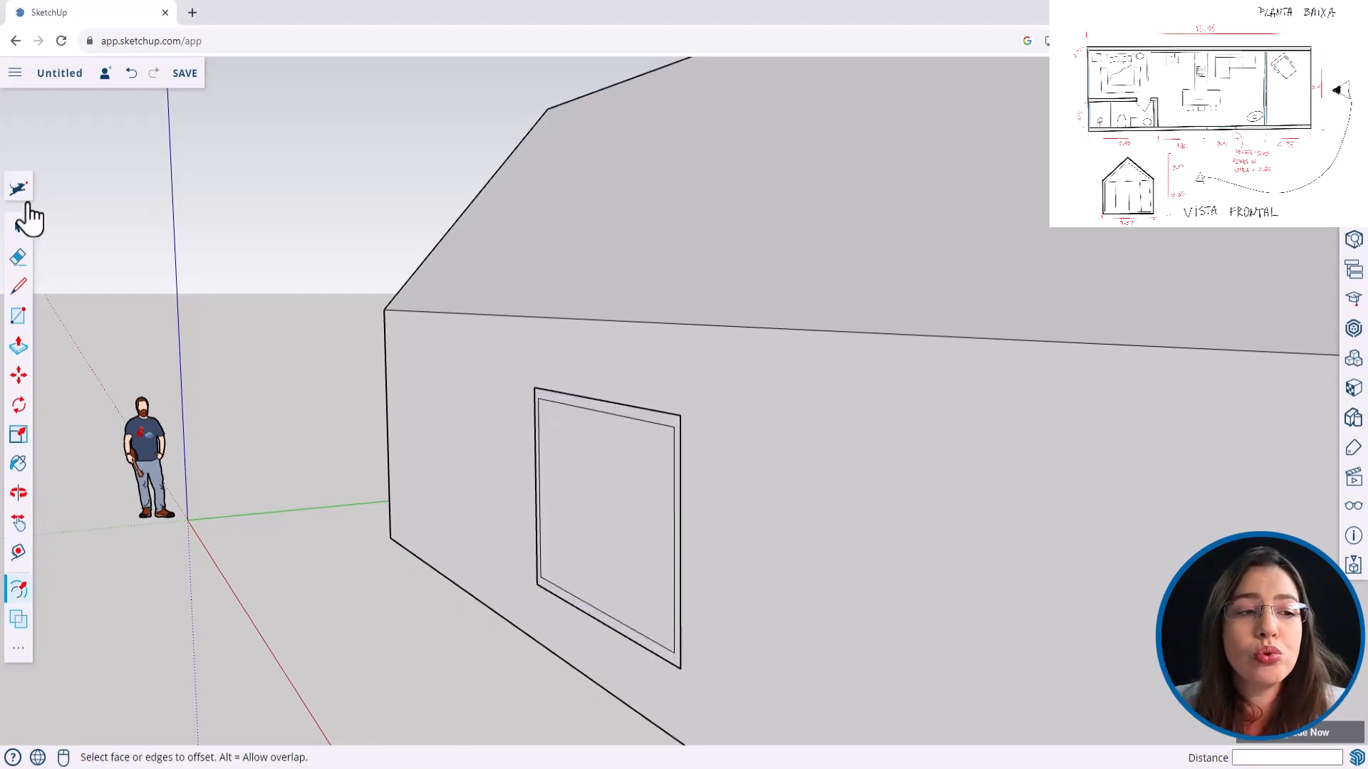
Step: Delete the inner face of the window rectangle, leaving only the frame border
click(19, 228)
middle_drag(747, 498, 592, 481)
click(592, 484)
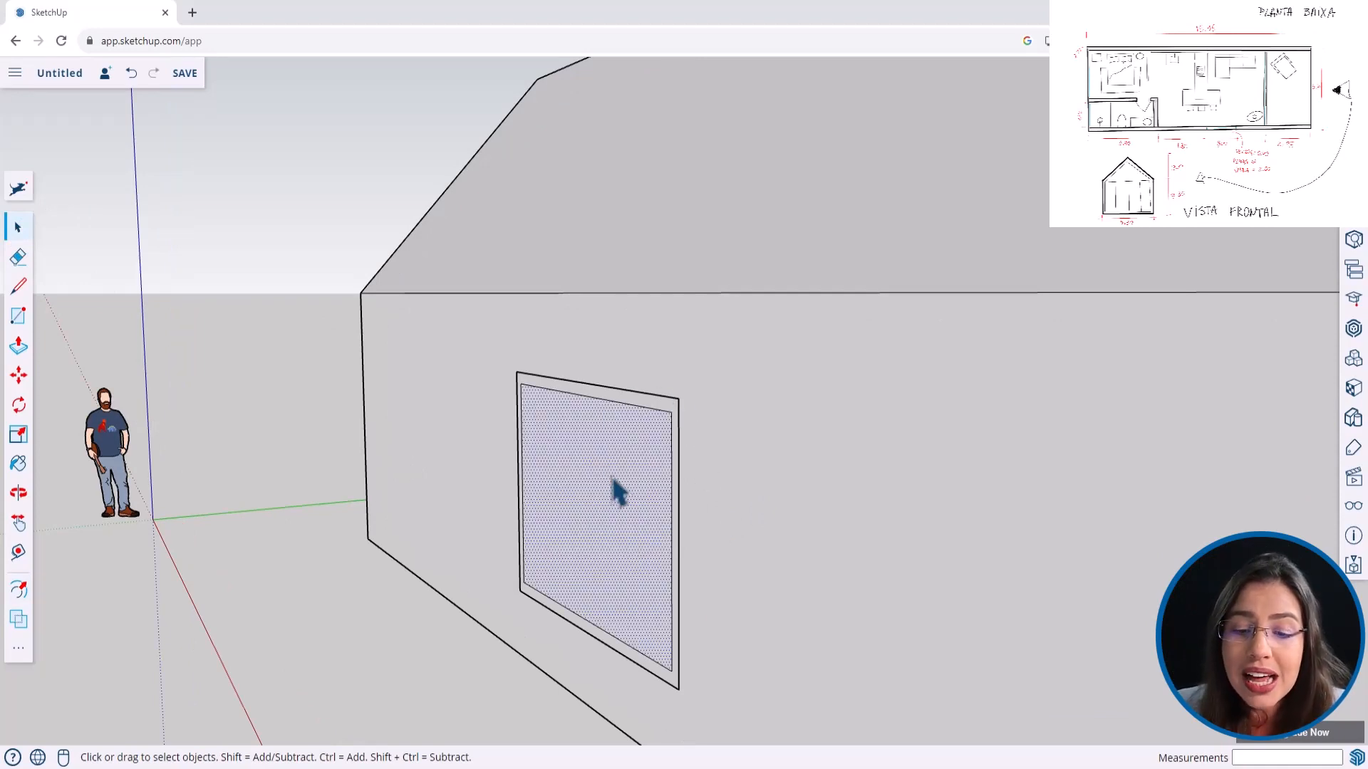
key(Delete)
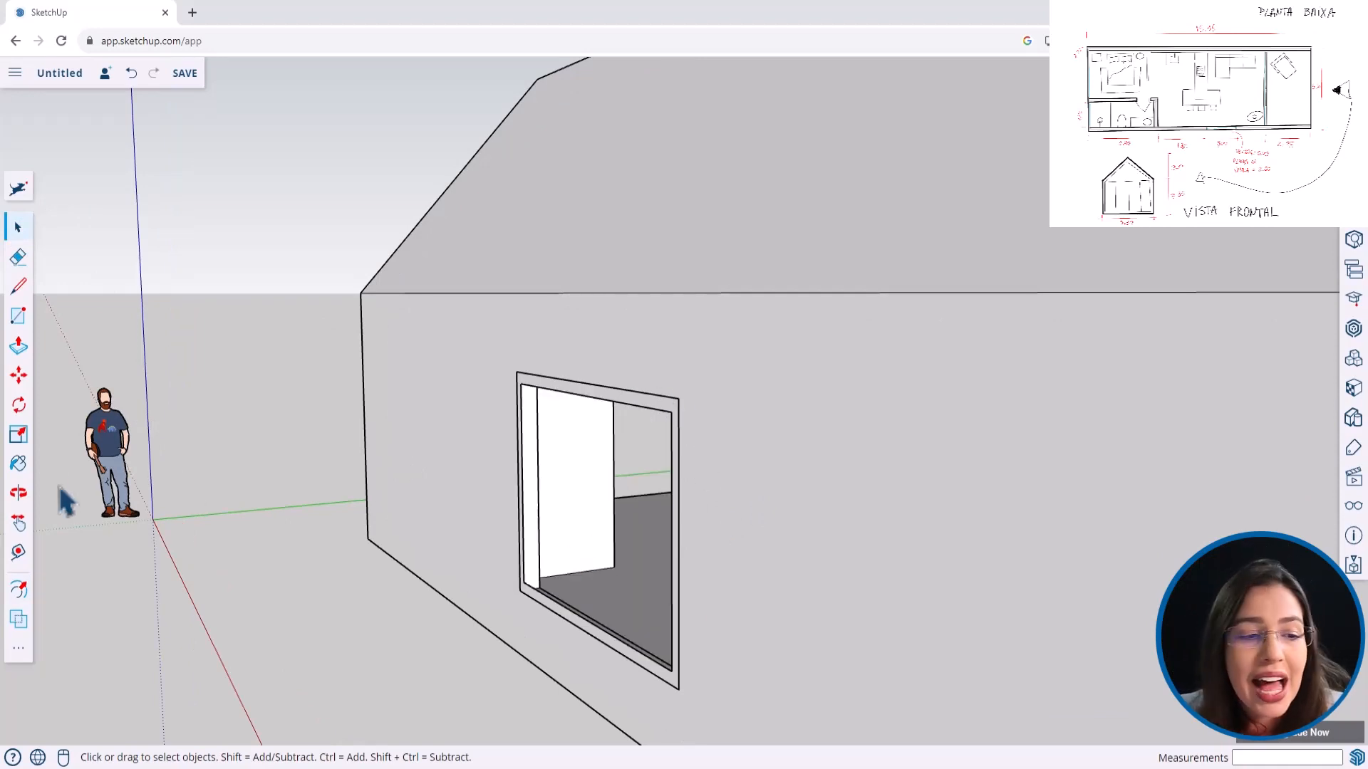
Step: Pull the interior face of the window frame 0.3 m into the house
middle_drag(66, 502, 336, 558)
key(p)
click(533, 605)
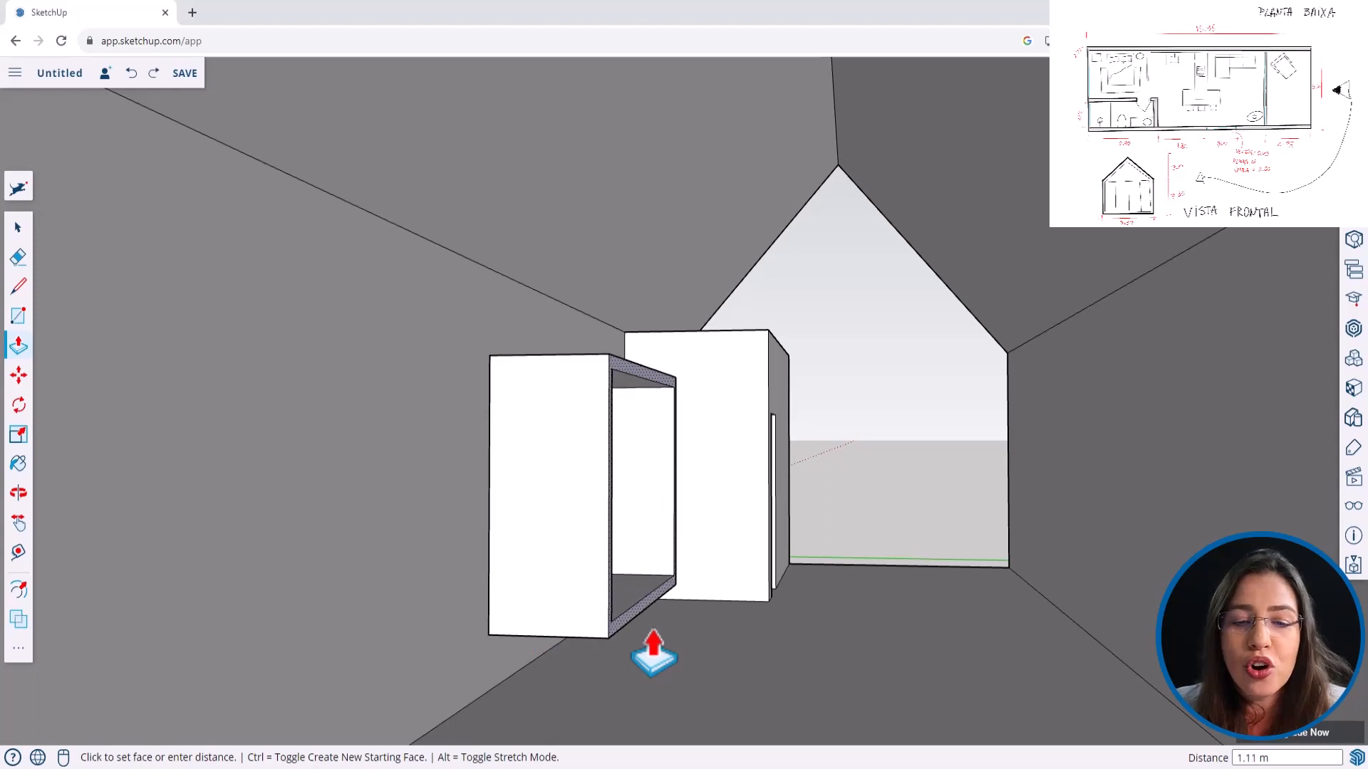
text(.3)
key(Return)
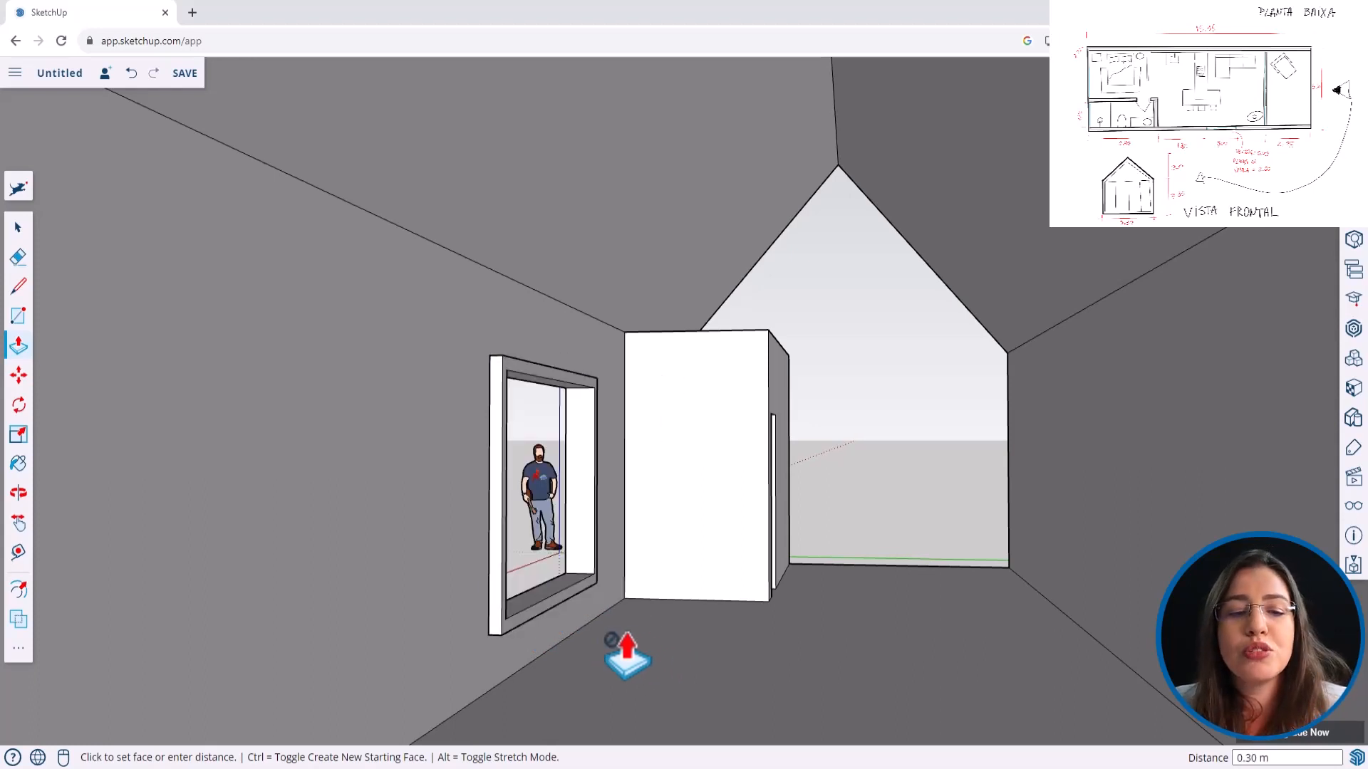
Step: Pull the exterior face of the window frame 0.3 m outward from the side wall
middle_drag(626, 656, 850, 661)
click(712, 685)
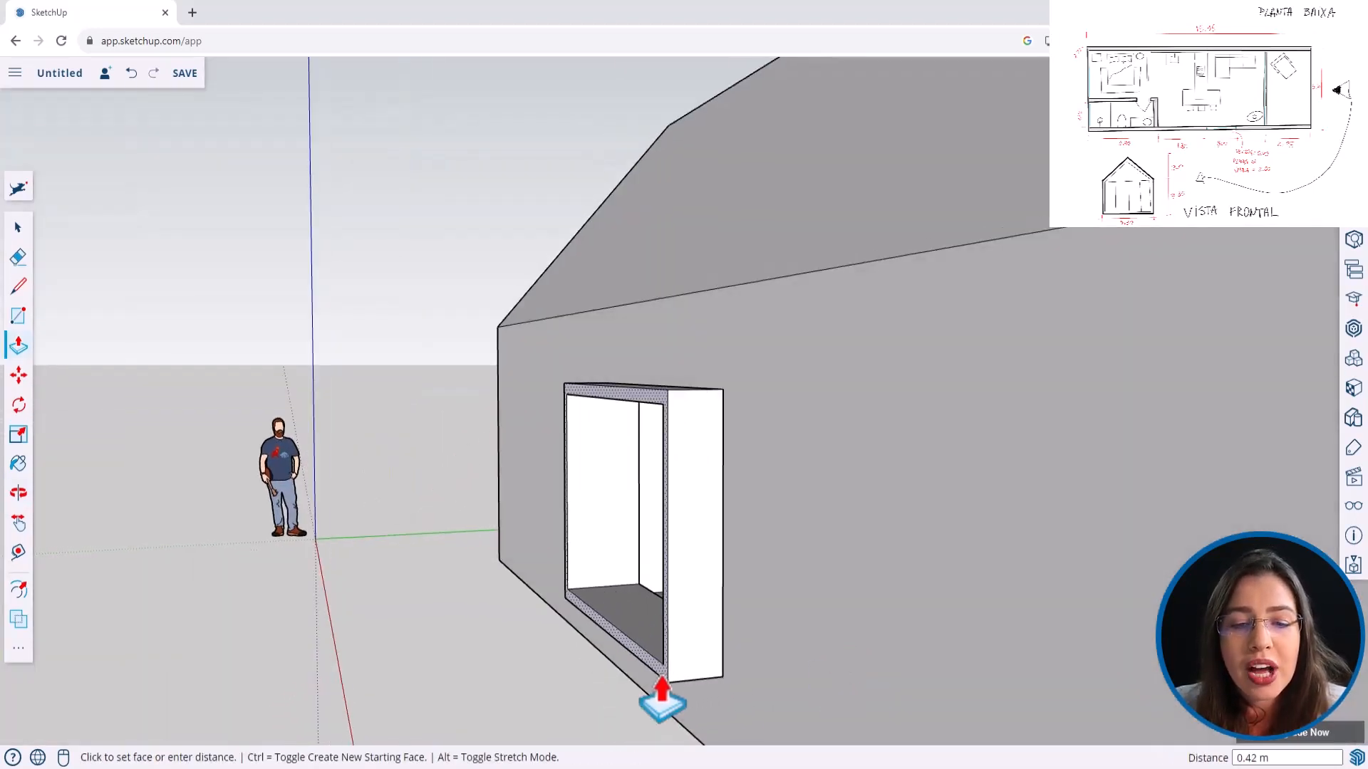
text(.3)
key(Return)
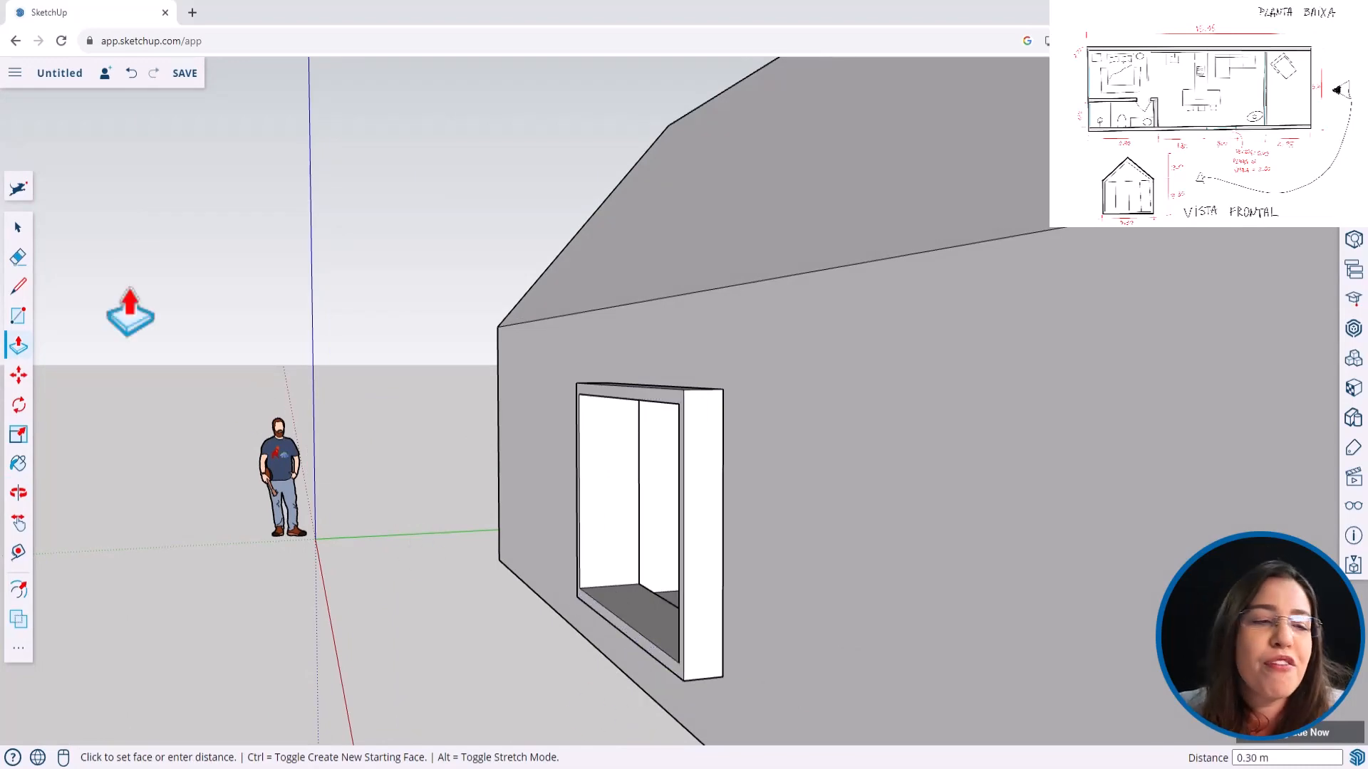
click(18, 231)
Step: Select all the connected geometry of the window frame and make it a group
middle_drag(655, 507, 382, 473)
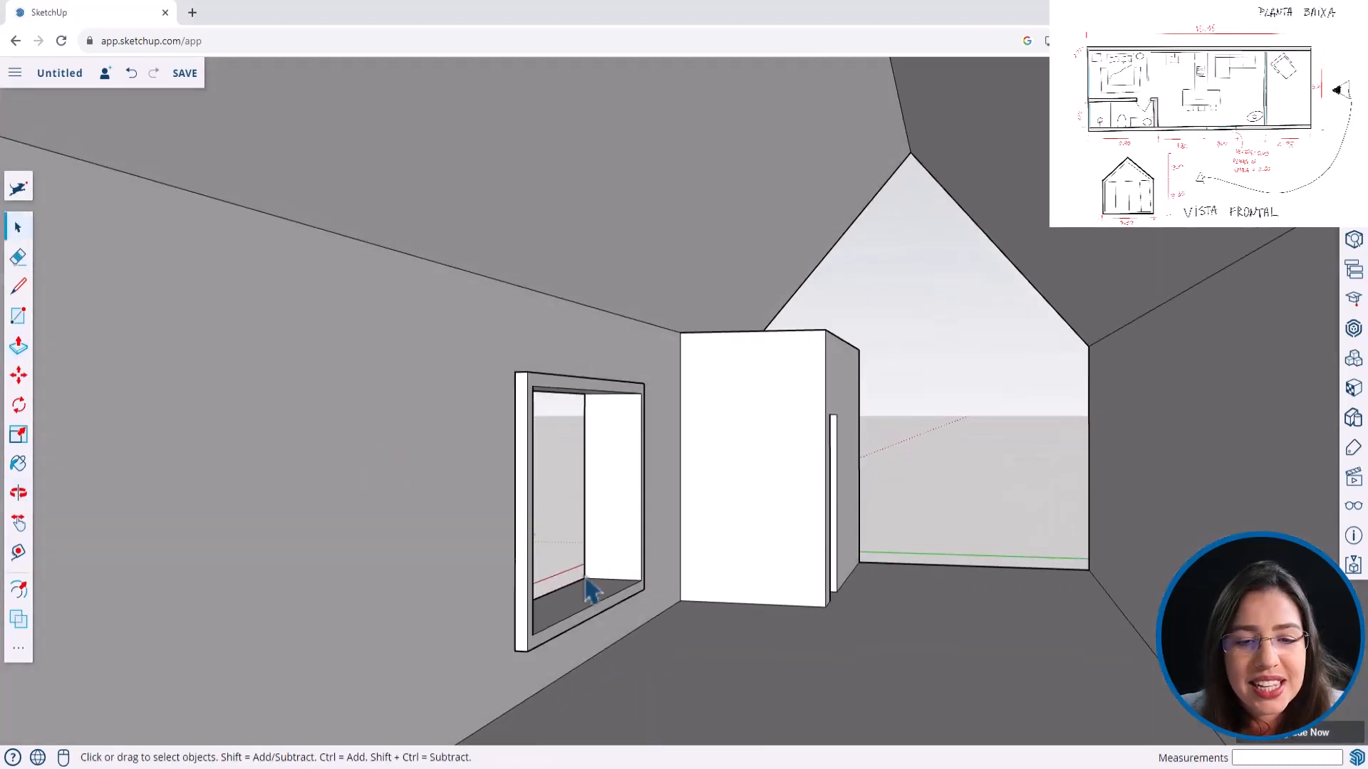
middle_drag(496, 495, 805, 619)
scroll(412, 543, down, 6)
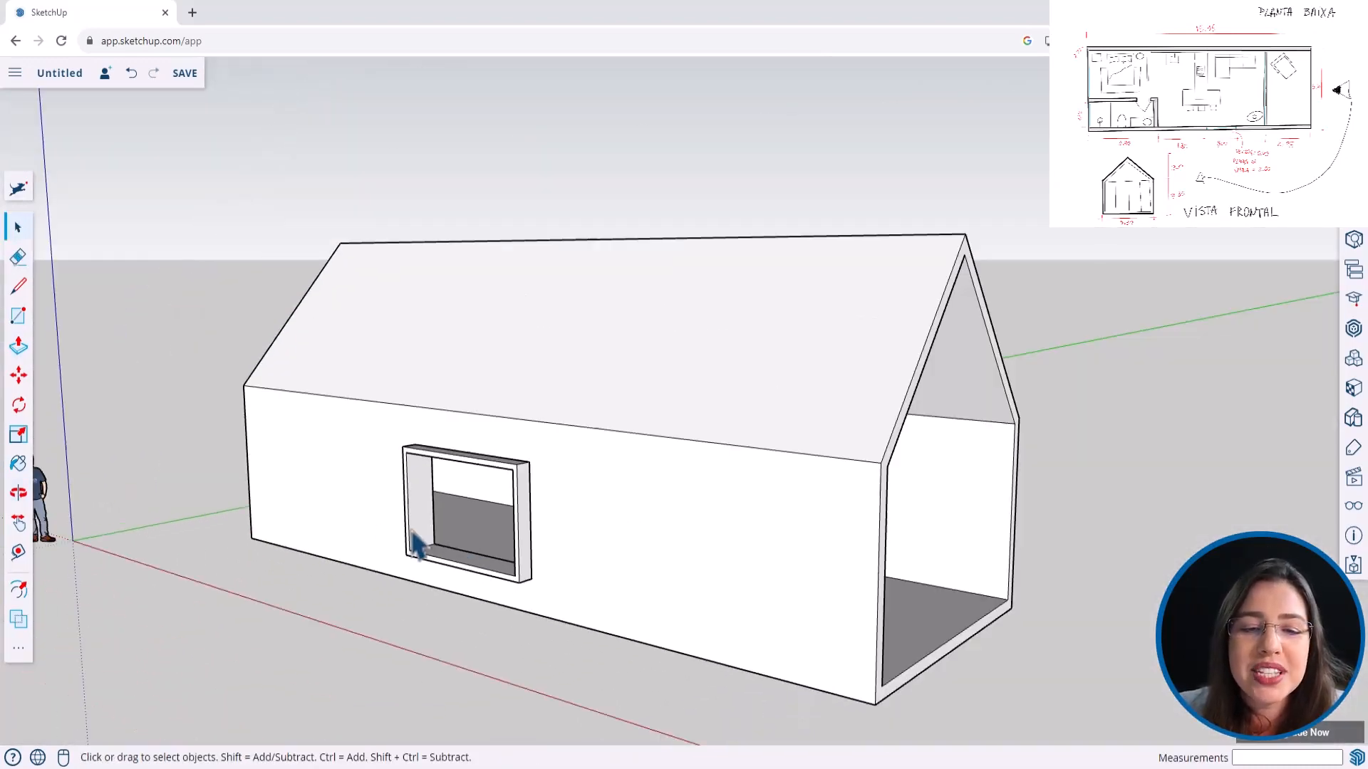
middle_drag(626, 541, 510, 558)
scroll(499, 513, up, 5)
click(496, 503)
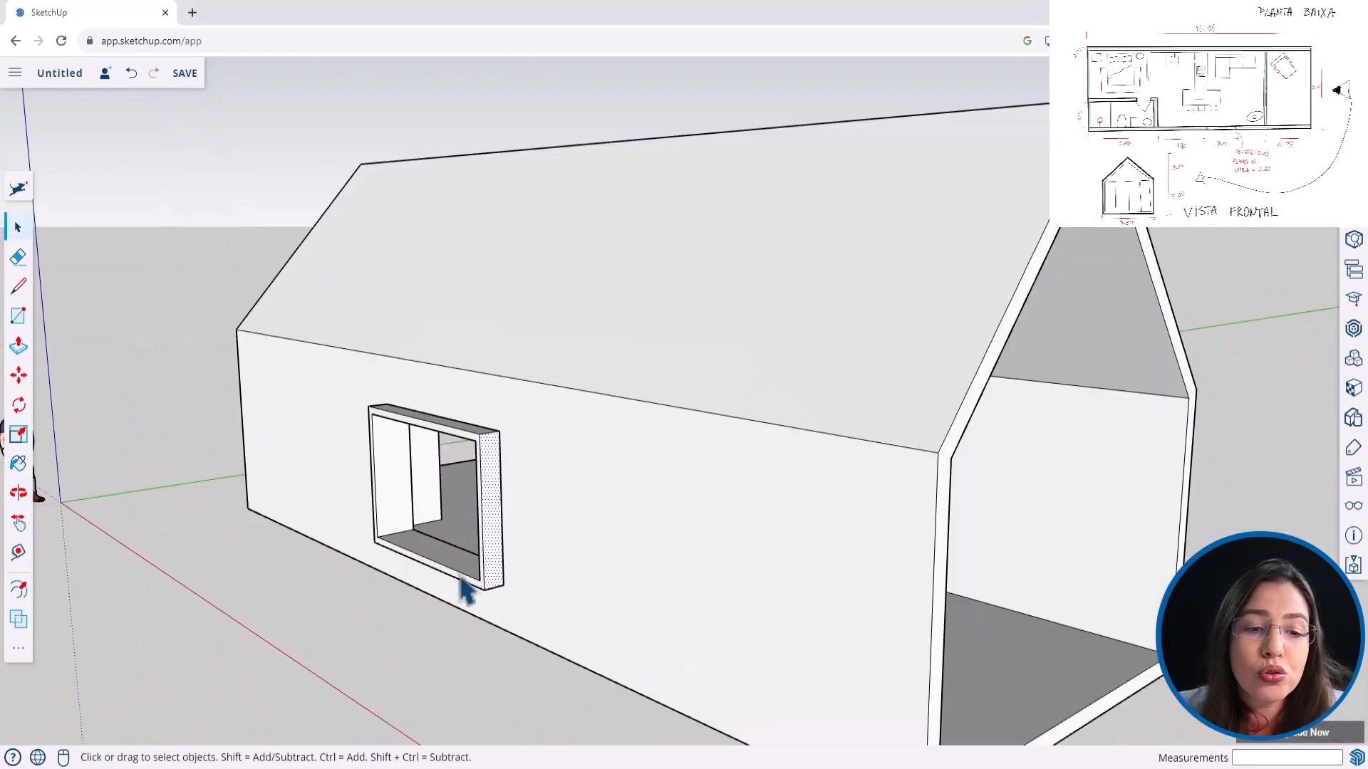
triple_click(395, 507)
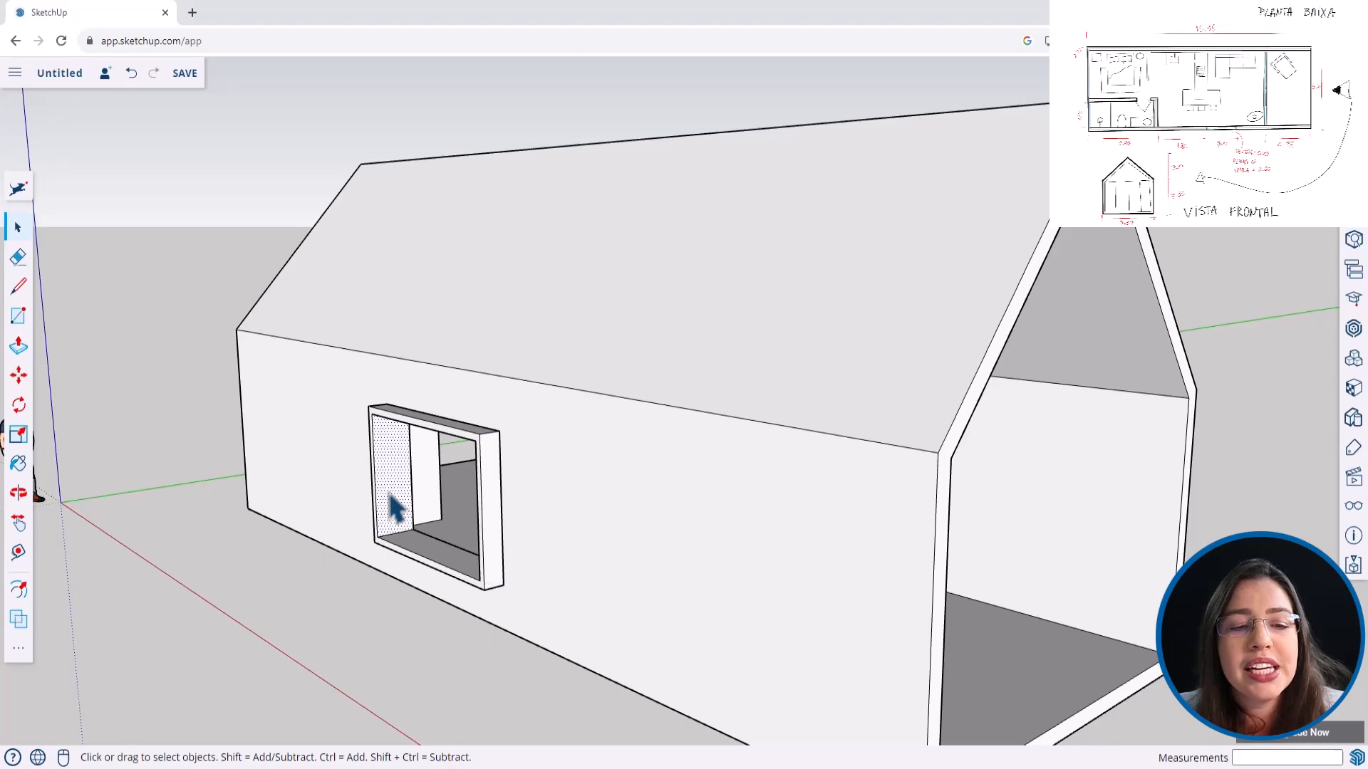
right_click(496, 502)
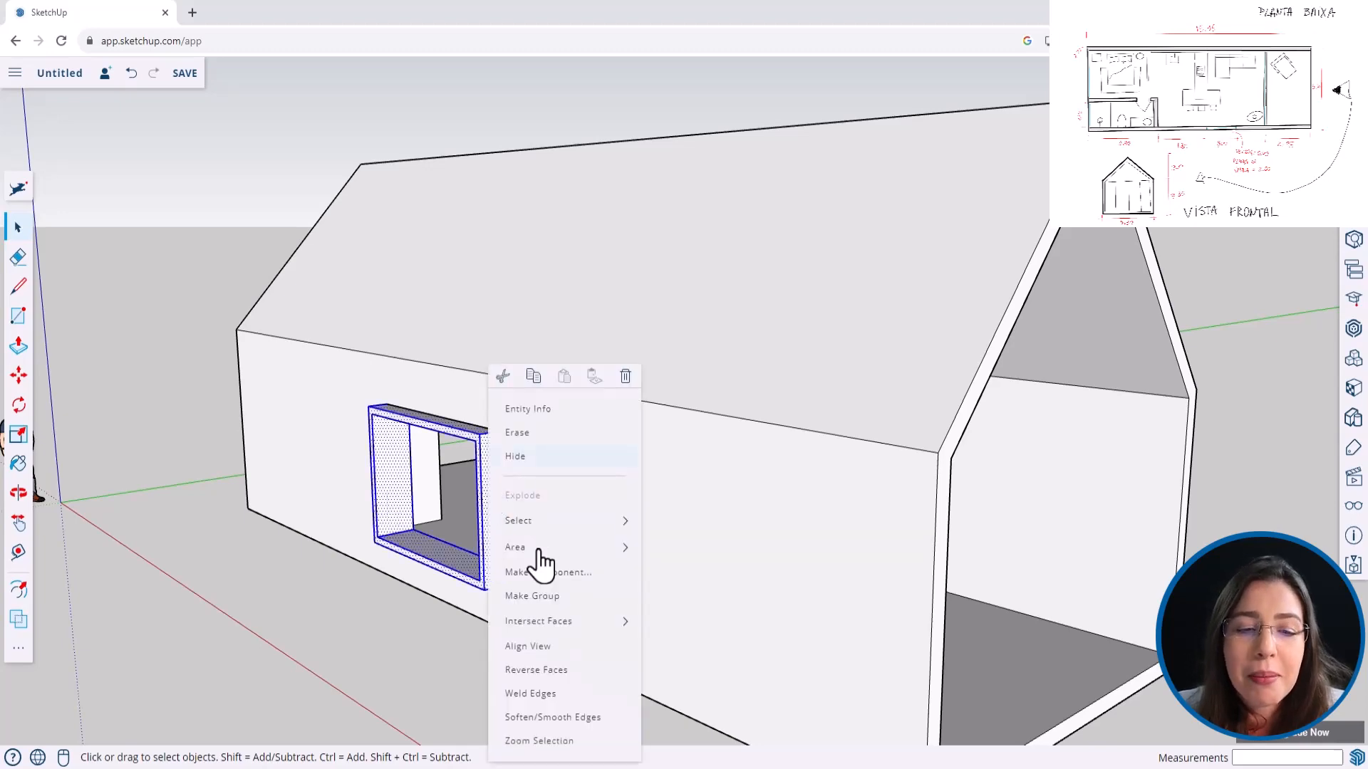
click(531, 599)
middle_drag(762, 617, 1001, 549)
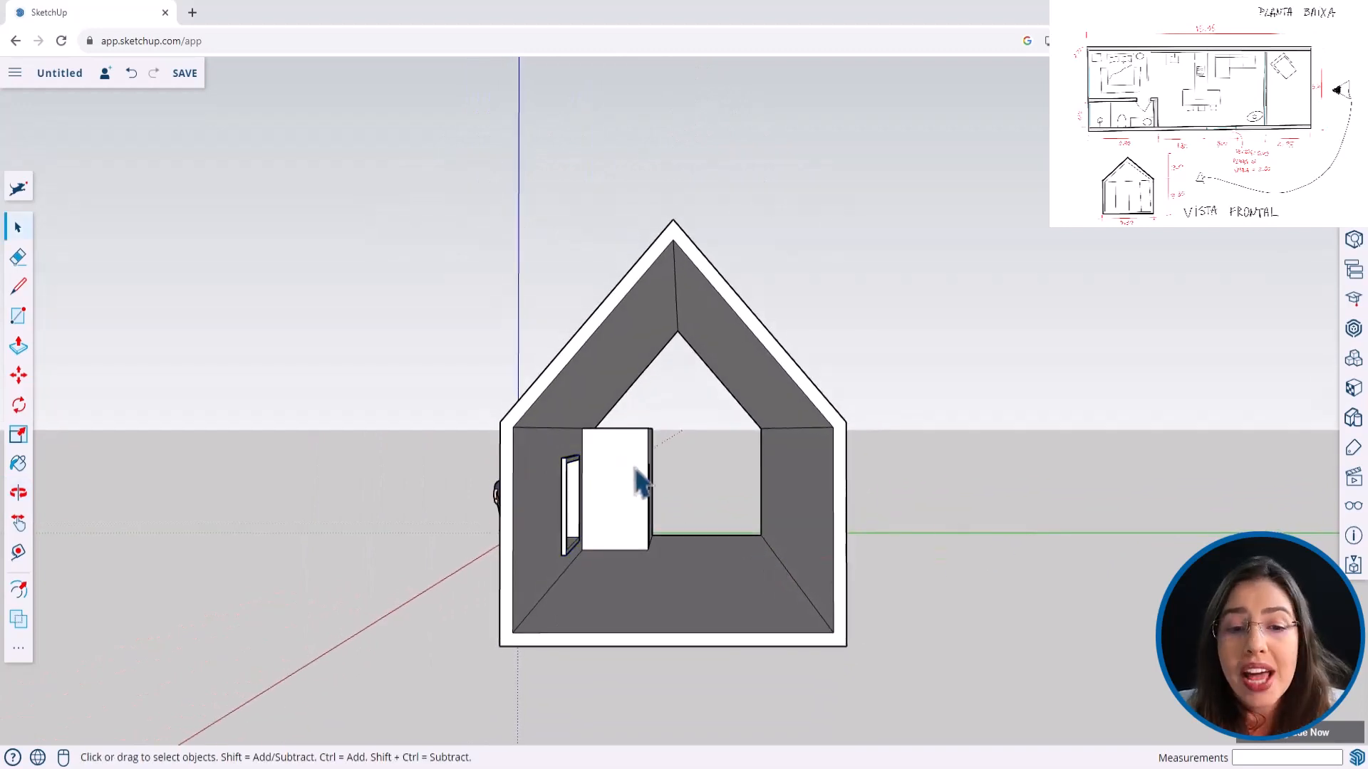
scroll(639, 483, up, 2)
middle_drag(760, 506, 618, 435)
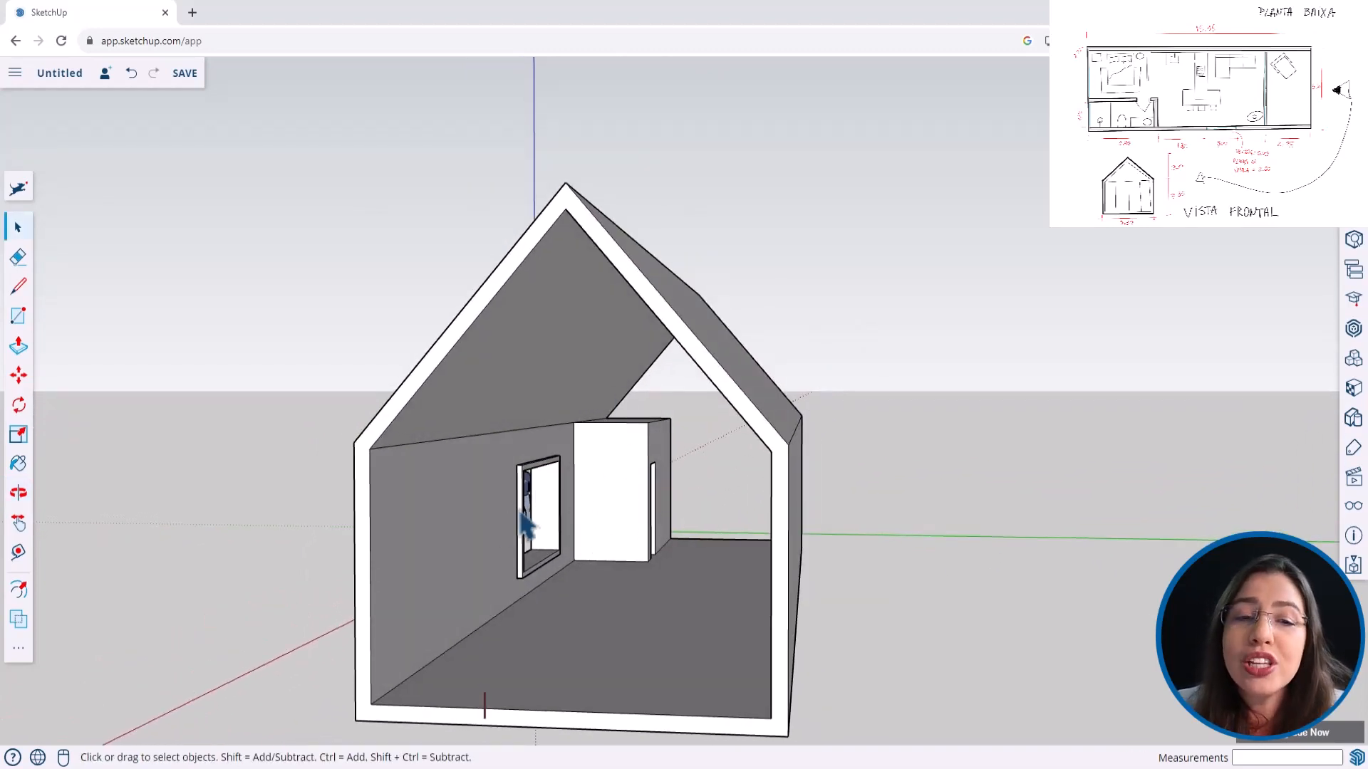
middle_drag(677, 535, 743, 508)
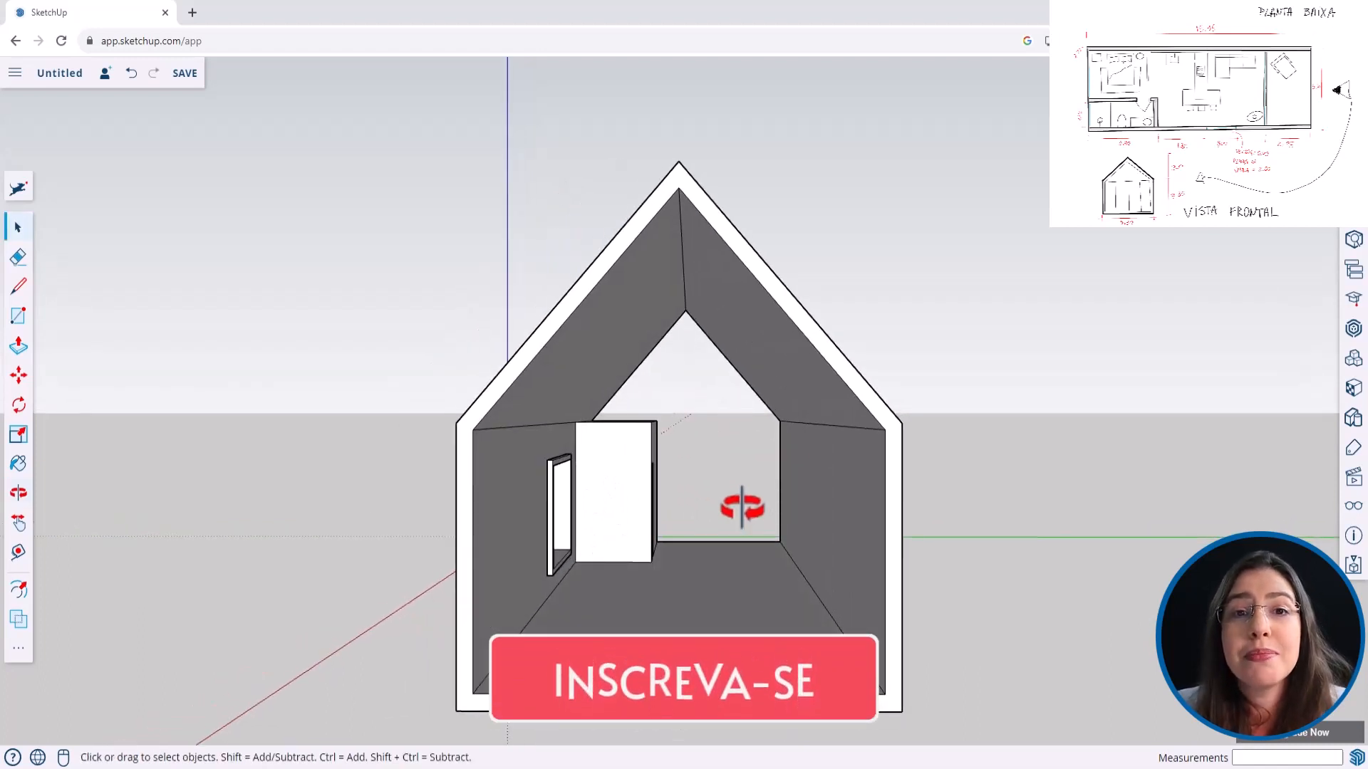